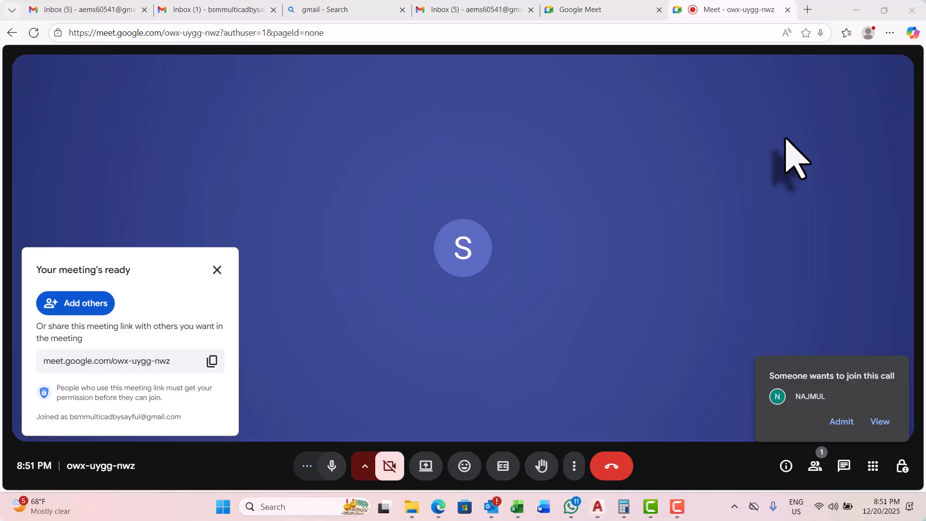
Admit the waiting participant to the Google Meet call.
{"action": "left_click", "coordinate": [840, 421]}
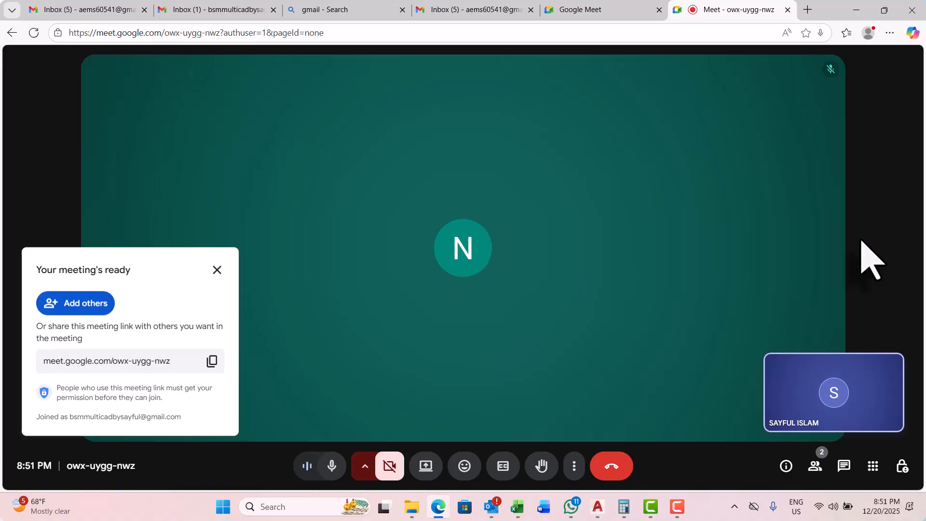
Switch to AutoCAD and close it, saving the changes to the open fire protection and fire alarm drawings.
{"action": "left_click", "coordinate": [596, 506]}
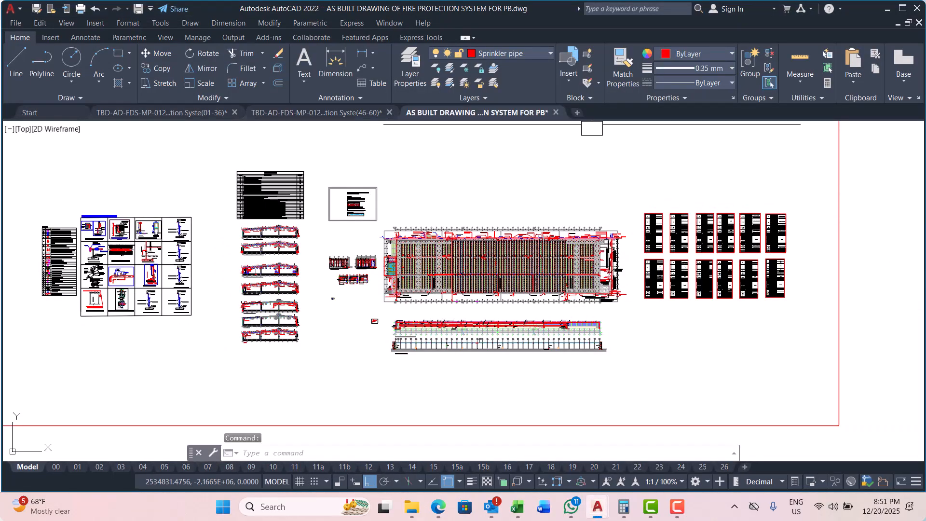
{"action": "left_click", "coordinate": [887, 9]}
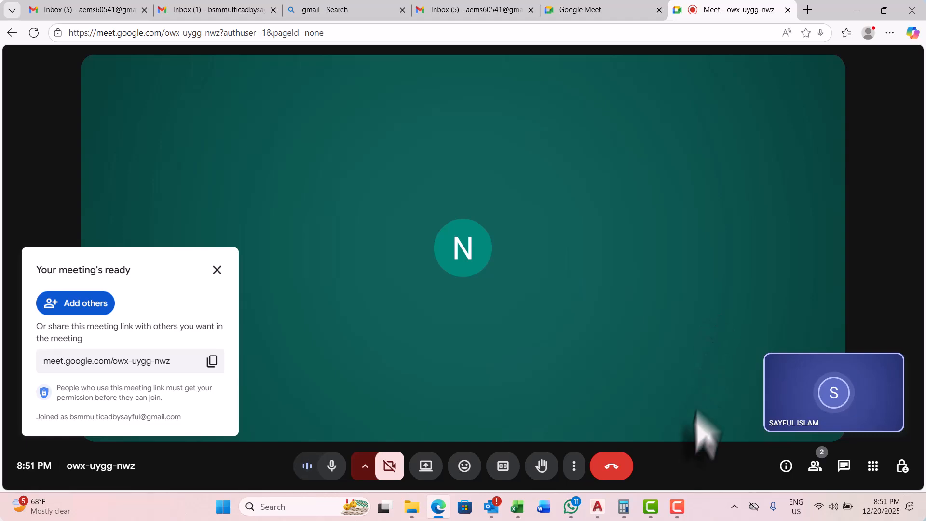
{"action": "mouse_move", "coordinate": [595, 513]}
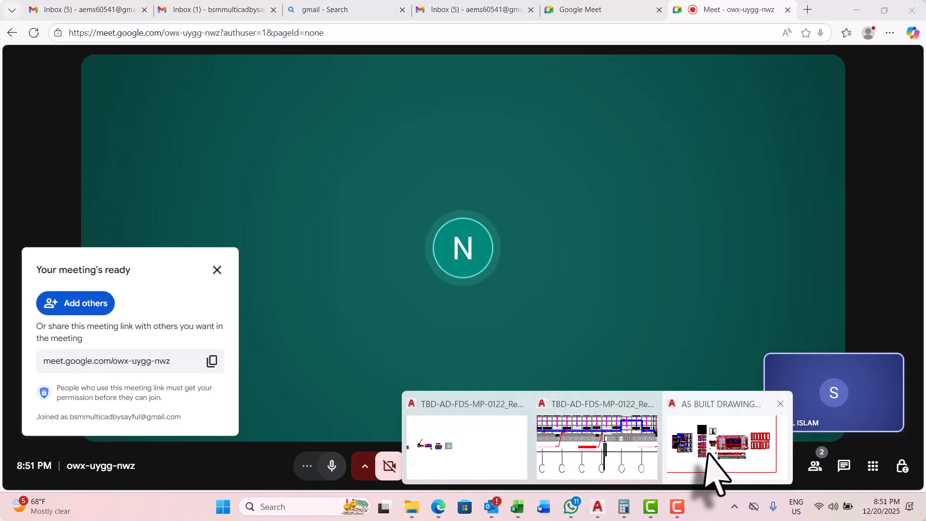
{"action": "left_click", "coordinate": [707, 470]}
{"action": "left_click", "coordinate": [916, 8]}
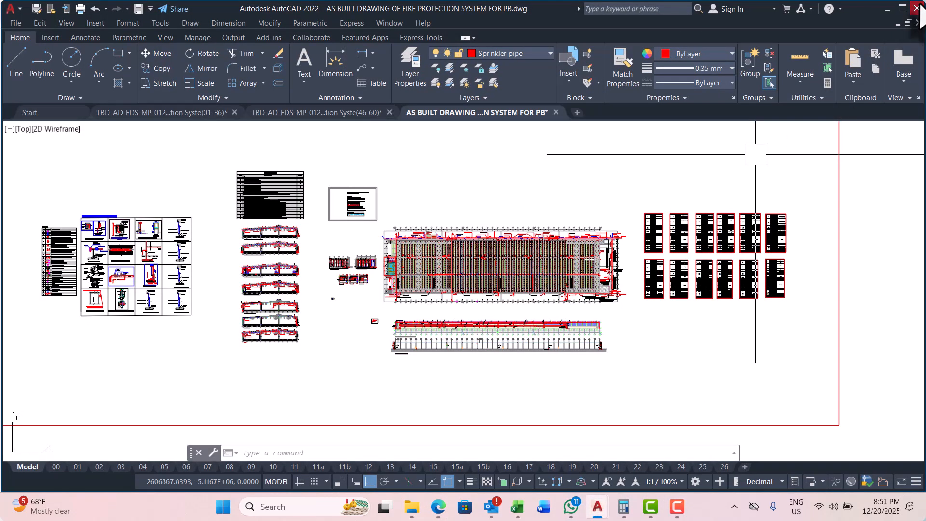
{"action": "left_click", "coordinate": [465, 284]}
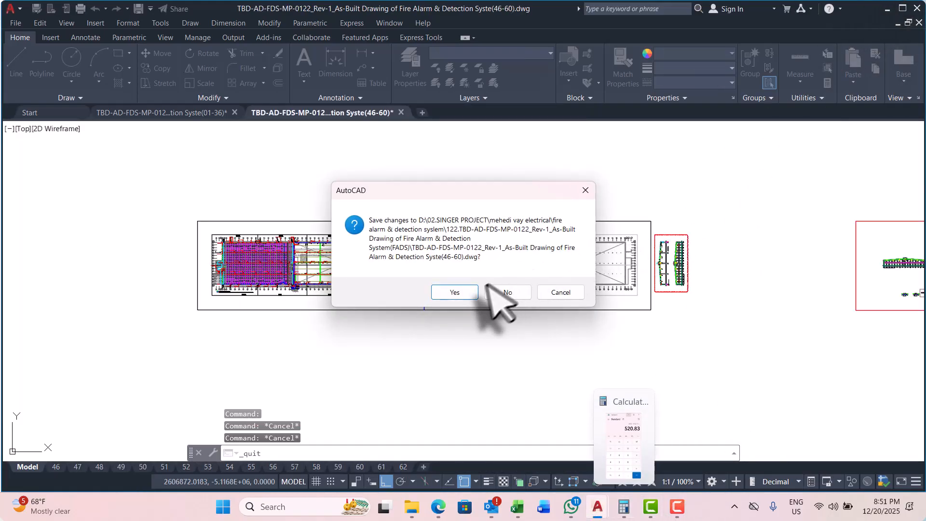
{"action": "left_click", "coordinate": [457, 293]}
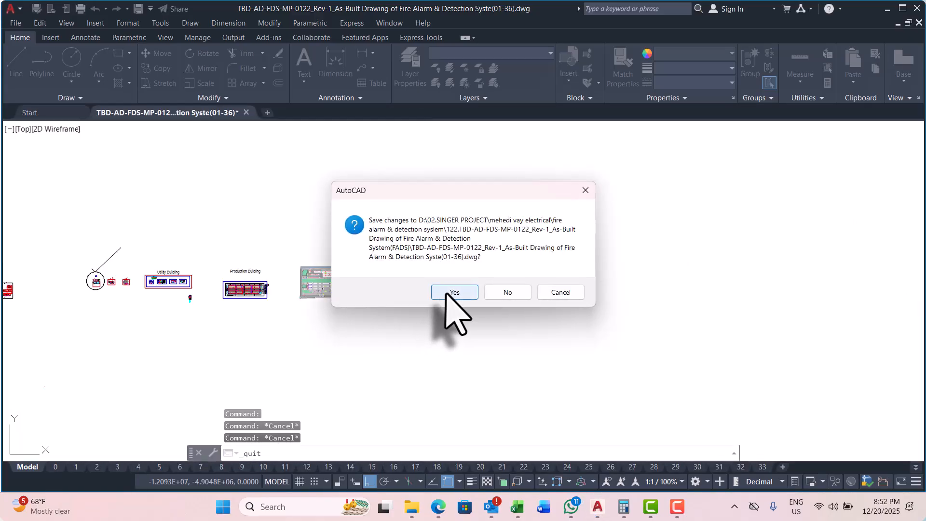
{"action": "left_click", "coordinate": [447, 292]}
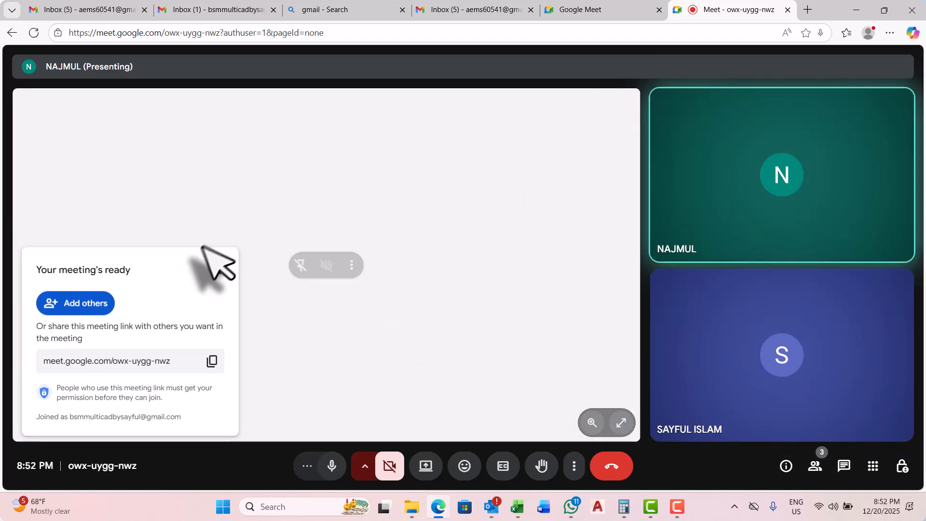
Dismiss the meeting-ready notice in the call and enlarge the participant's shared presentation.
{"action": "left_click", "coordinate": [218, 271]}
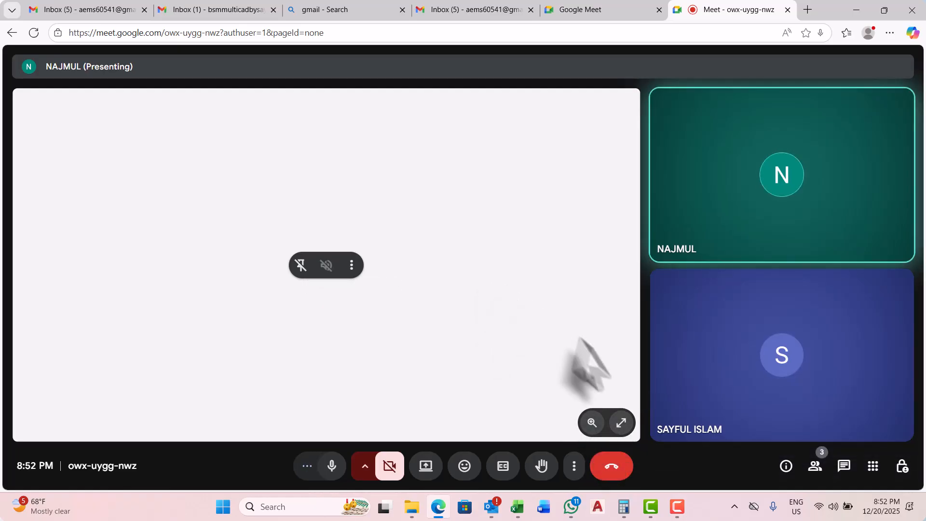
{"action": "left_click", "coordinate": [621, 421]}
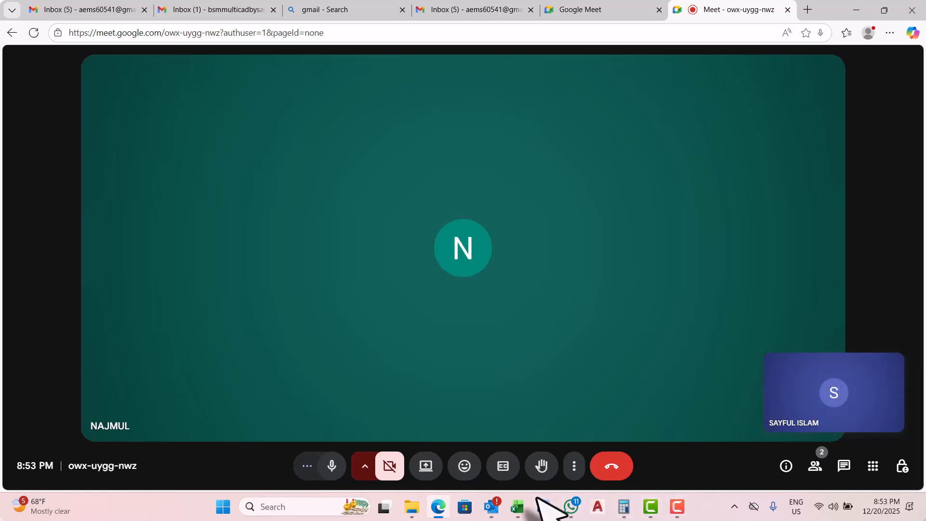
{"action": "mouse_move", "coordinate": [571, 506]}
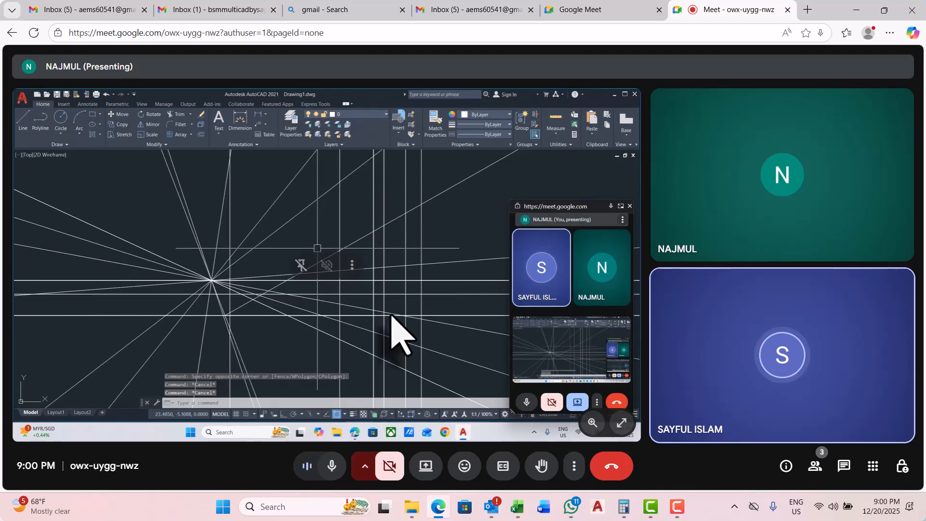
{"action": "type", "text": "a"}
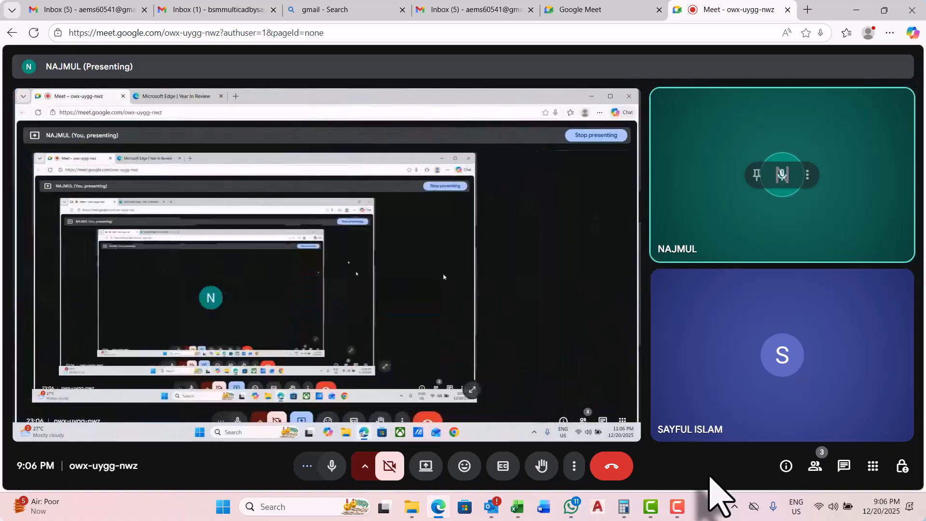
{"action": "mouse_move", "coordinate": [649, 505]}
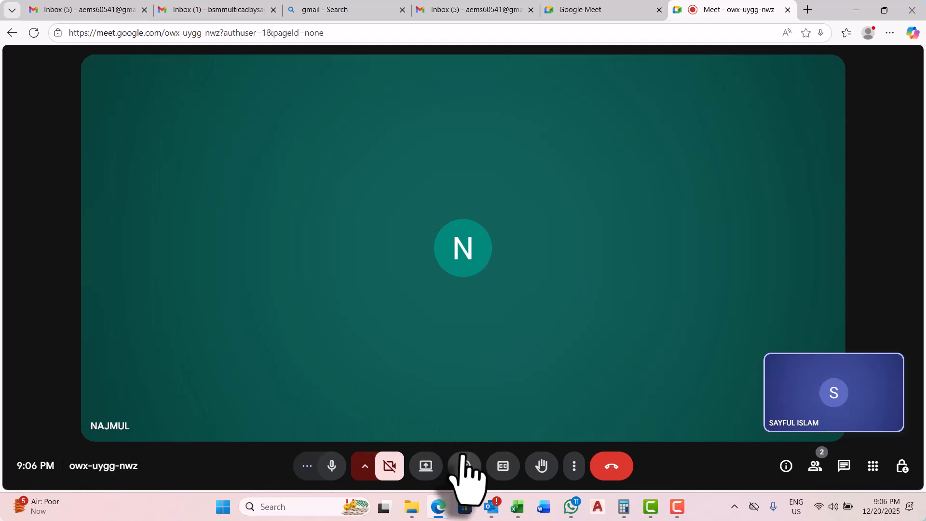
Present the entire screen to the Google Meet call without sharing audio outputs.
{"action": "left_click", "coordinate": [426, 466]}
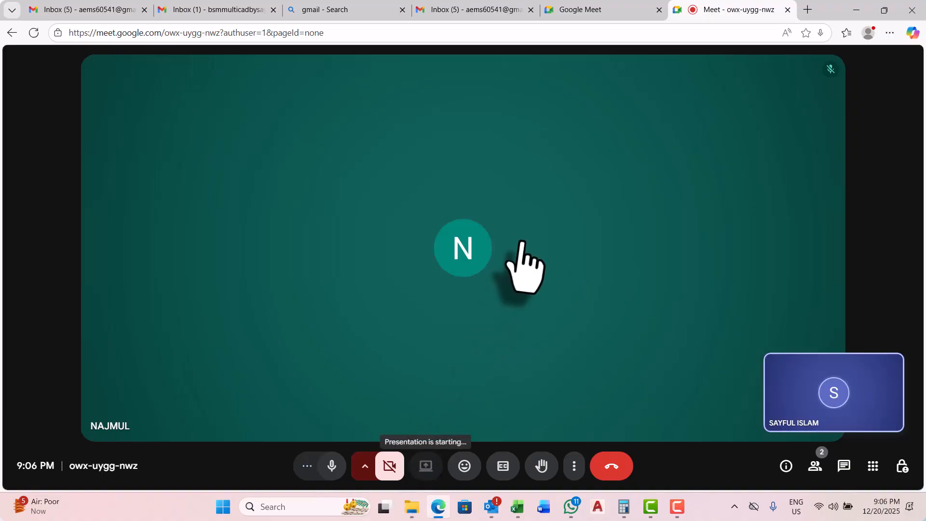
{"action": "left_click", "coordinate": [571, 94]}
{"action": "left_click", "coordinate": [381, 173]}
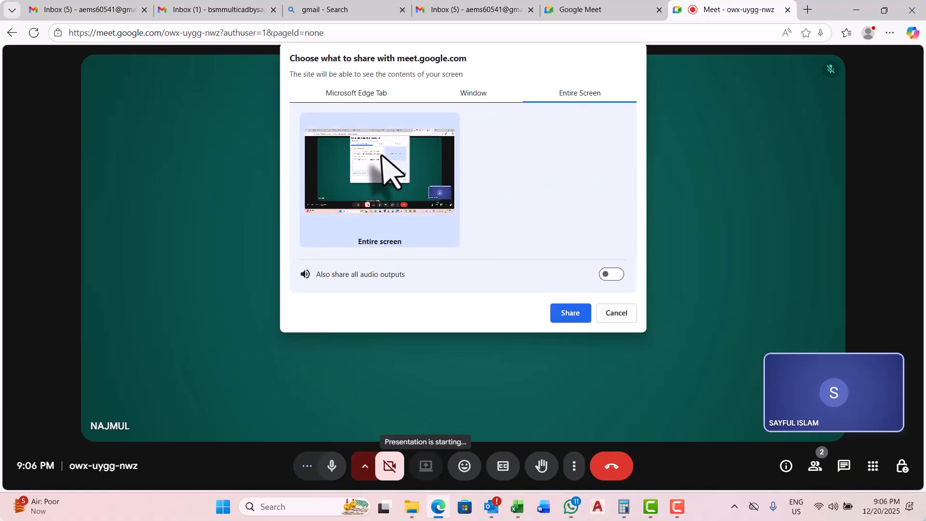
{"action": "left_click", "coordinate": [569, 313]}
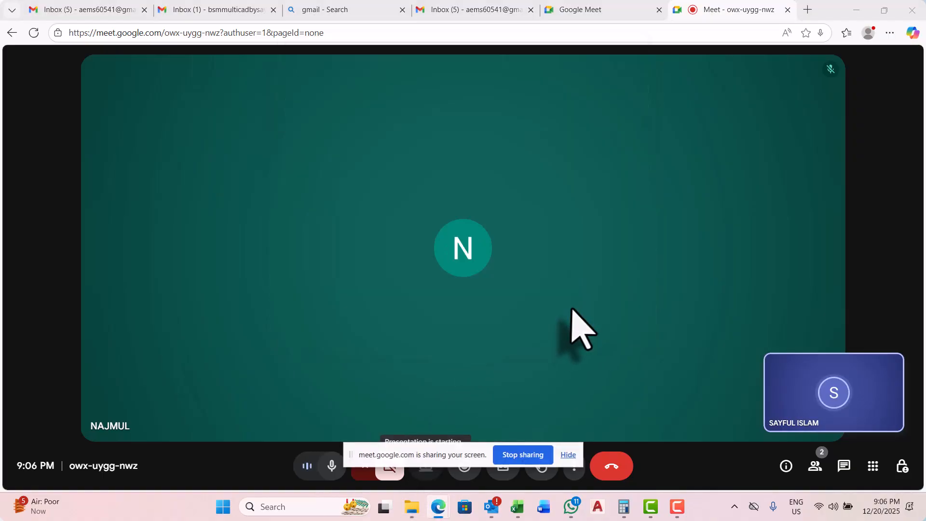
Minimize the browser and the BREAKDOWN-FDS.xlsx and Fire Detection System Measurement Sheet workbooks to clear the desktop.
{"action": "left_click", "coordinate": [855, 10]}
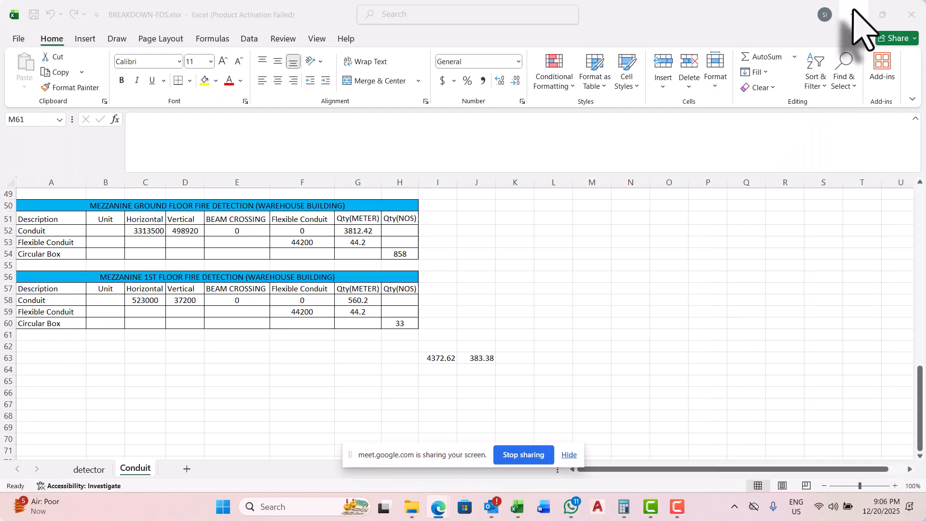
{"action": "left_click", "coordinate": [30, 14]}
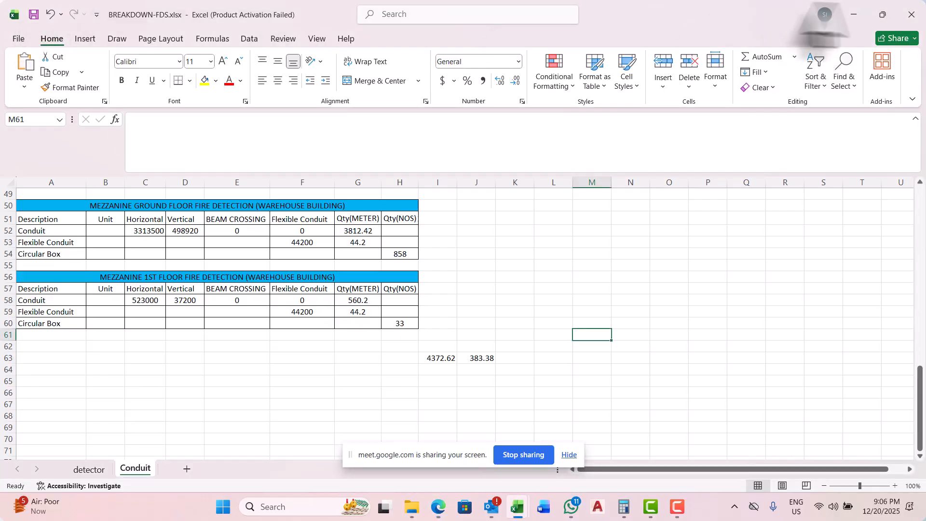
{"action": "left_click", "coordinate": [853, 14]}
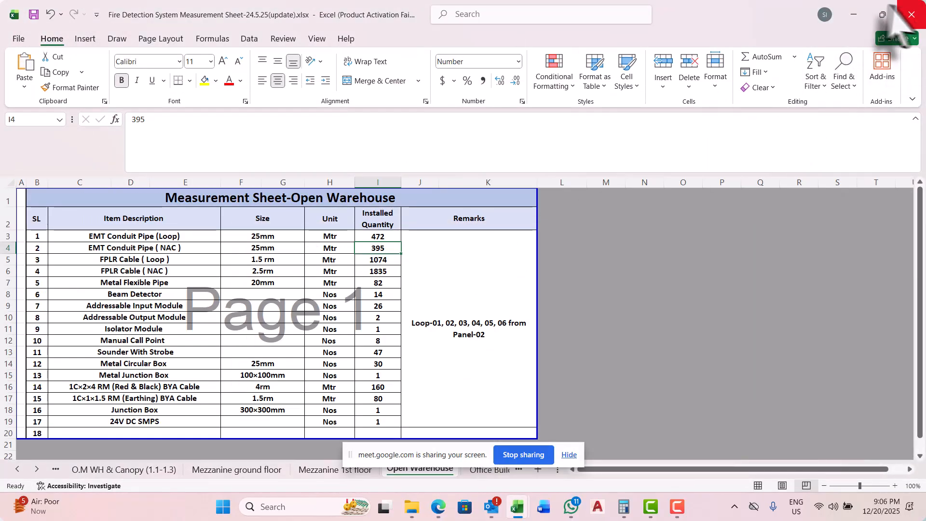
{"action": "left_click", "coordinate": [854, 14]}
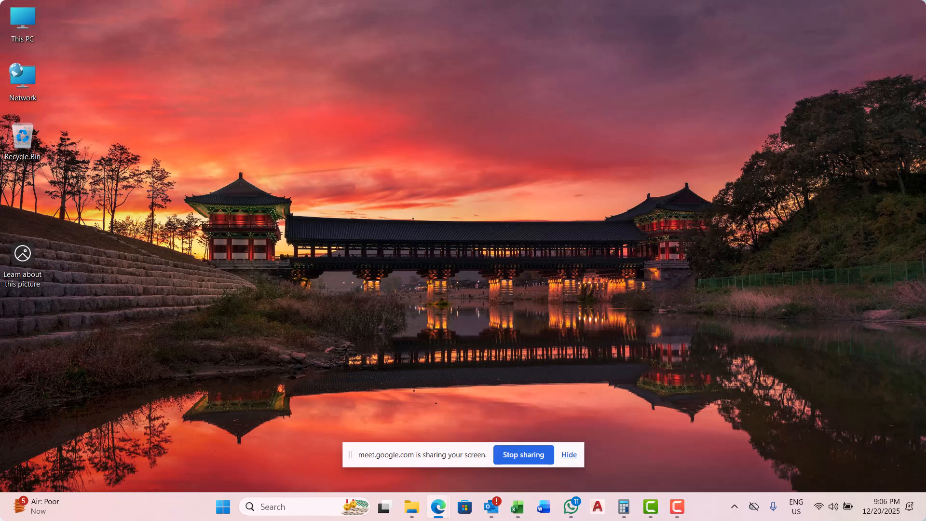
Open the 02.SINGER PROJECT folder on the Documents (D:) drive and dismiss the incoming WhatsApp voice call.
{"action": "double_click", "coordinate": [22, 21]}
{"action": "double_click", "coordinate": [517, 124]}
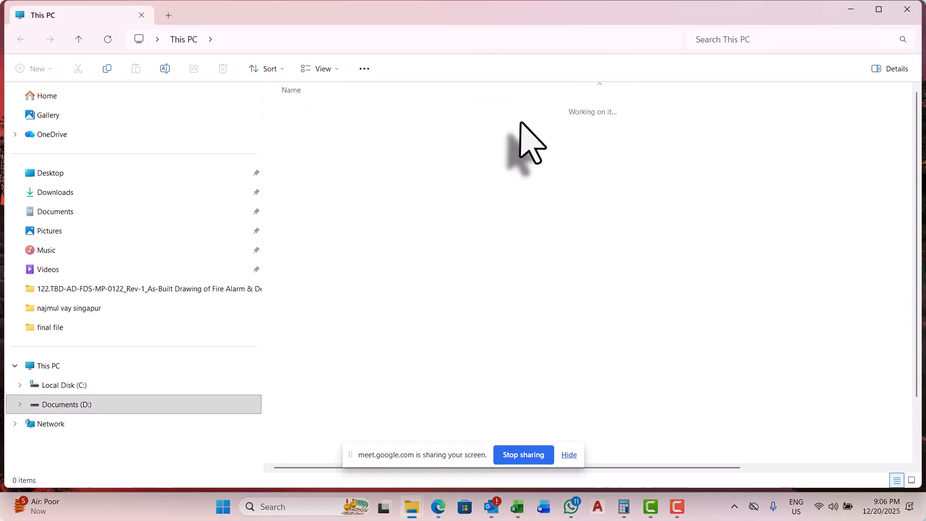
{"action": "double_click", "coordinate": [319, 127]}
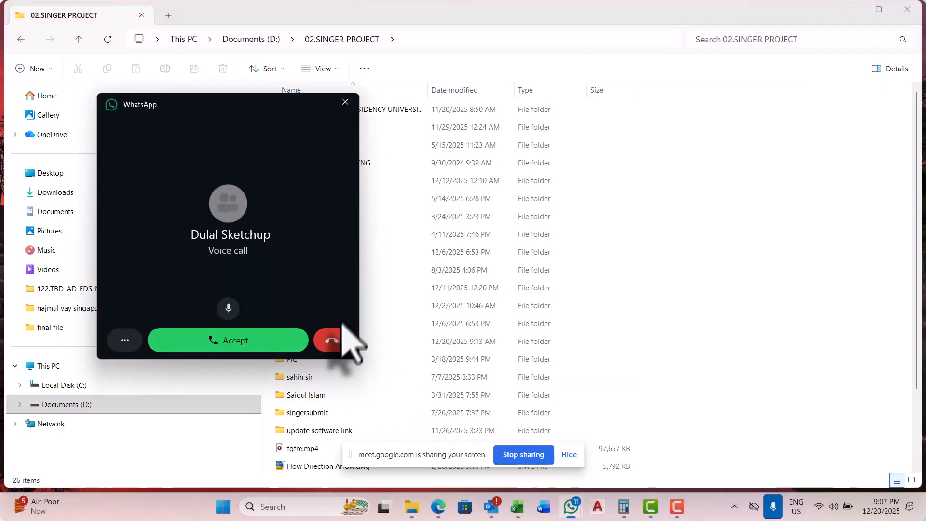
{"action": "left_click", "coordinate": [344, 102]}
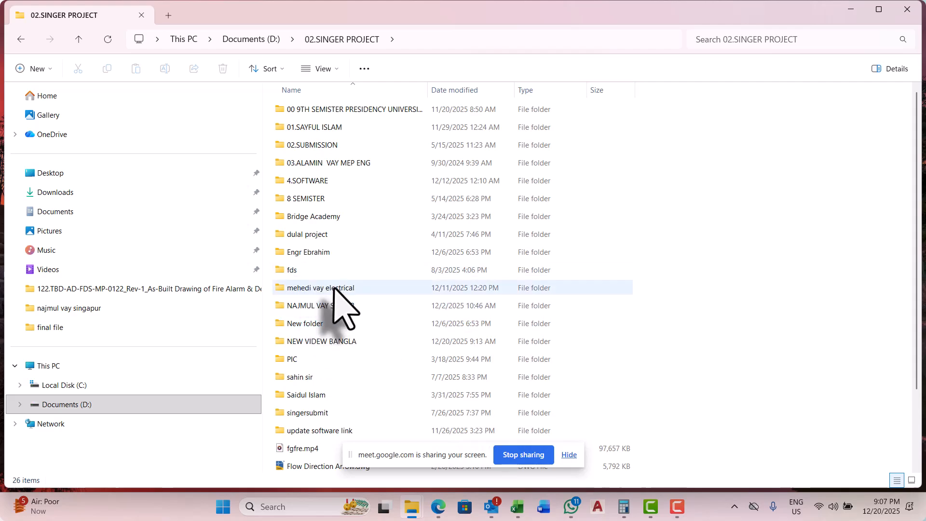
Browse through NEW VIDEW BANGLA to the L folder and open the participant's Singapore drawing in AutoCAD.
{"action": "double_click", "coordinate": [352, 341]}
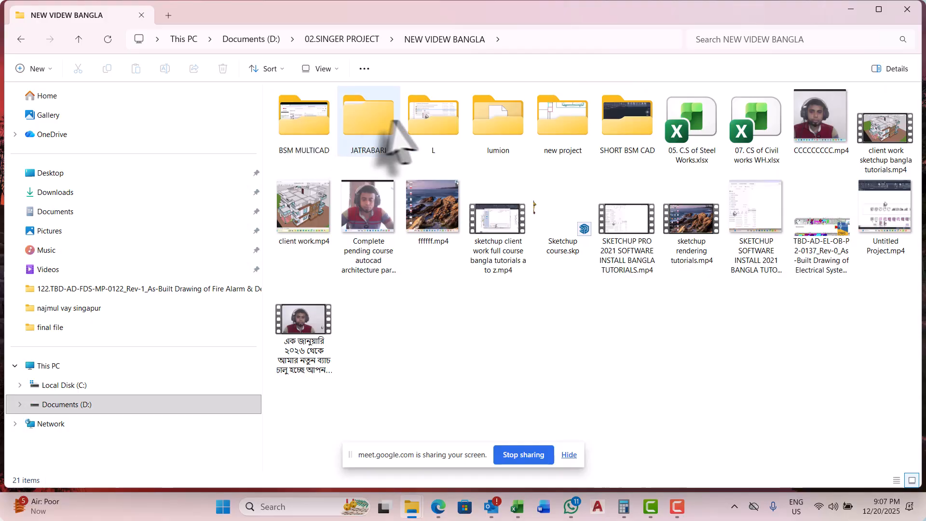
{"action": "left_click", "coordinate": [427, 118]}
{"action": "double_click", "coordinate": [429, 120]}
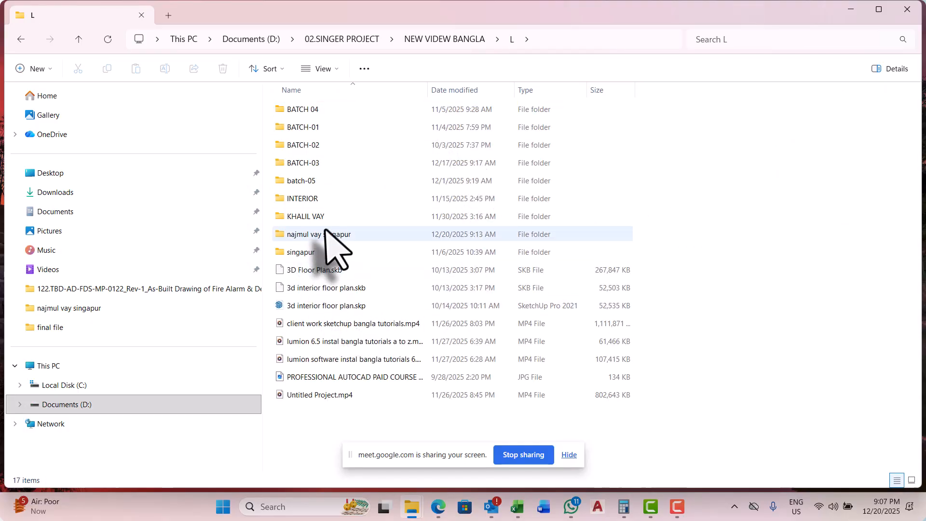
{"action": "double_click", "coordinate": [329, 163]}
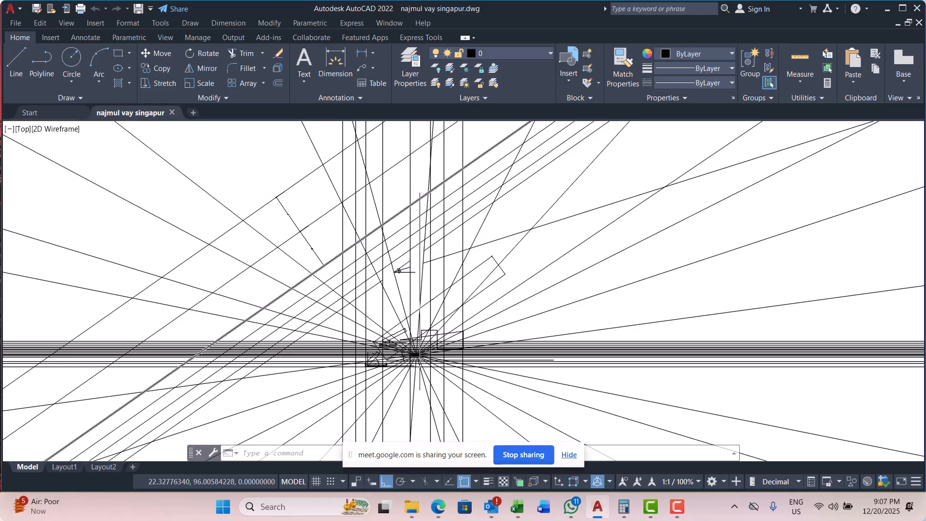
Examine the construction lines and the small sketches around their common intersection in the drawing's model space.
{"action": "scroll", "coordinate": [424, 256], "scroll_direction": "down", "scroll_amount": 5}
{"action": "key", "text": "Escape"}
{"action": "scroll", "coordinate": [464, 228], "scroll_direction": "up", "scroll_amount": 4}
{"action": "key", "text": "Escape"}
{"action": "key", "text": "Escape"}
{"action": "key", "text": "Escape"}
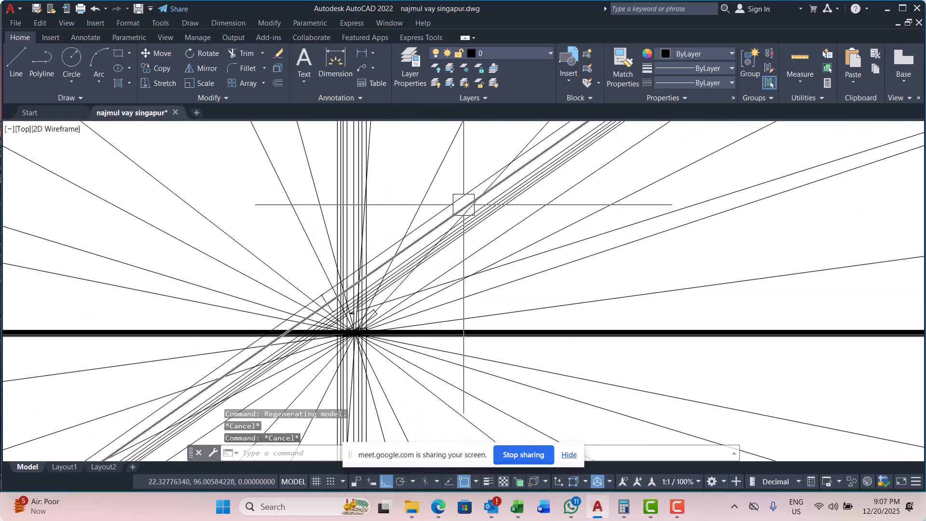
{"action": "scroll", "coordinate": [457, 169], "scroll_direction": "down", "scroll_amount": 4}
{"action": "left_click", "coordinate": [457, 169]}
{"action": "key", "text": "Escape"}
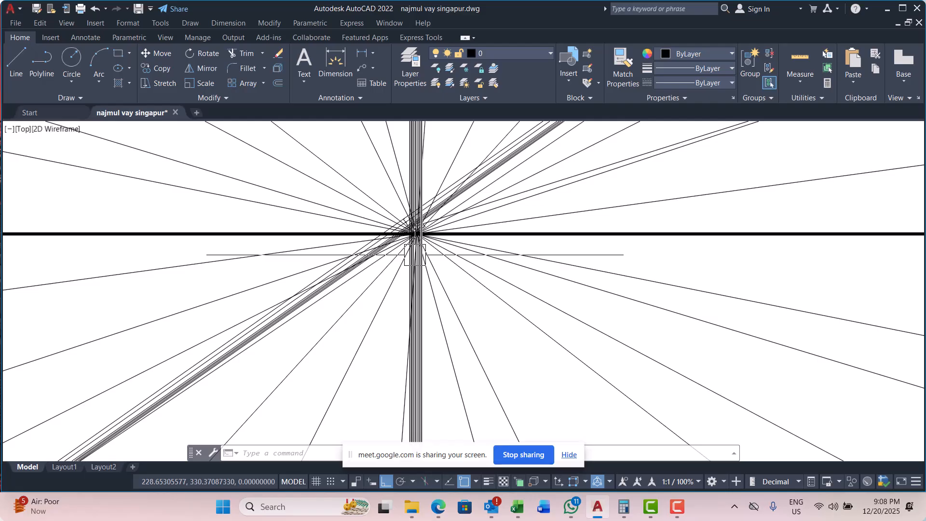
{"action": "key", "text": "Escape"}
{"action": "scroll", "coordinate": [433, 236], "scroll_direction": "down", "scroll_amount": 5}
{"action": "key", "text": "Escape"}
{"action": "key", "text": "Escape"}
{"action": "scroll", "coordinate": [429, 224], "scroll_direction": "up", "scroll_amount": 6}
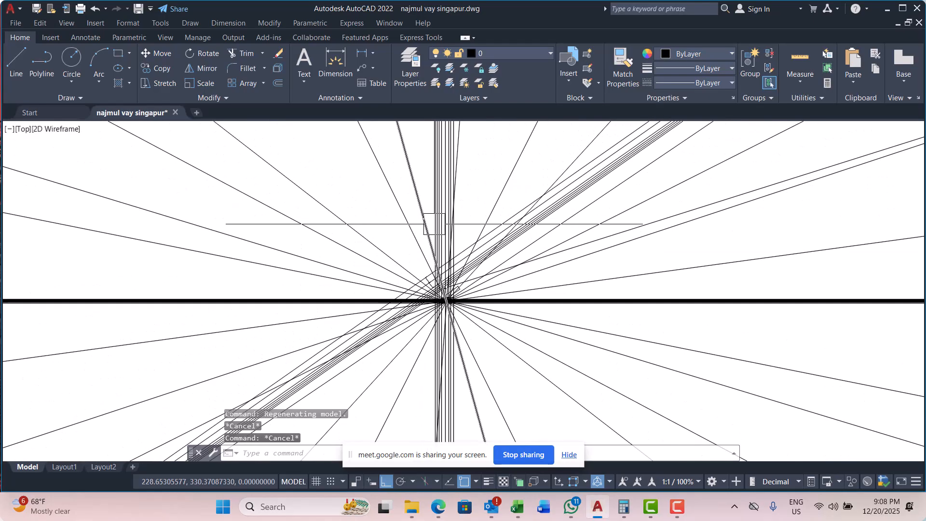
{"action": "scroll", "coordinate": [434, 223], "scroll_direction": "down", "scroll_amount": 4}
{"action": "scroll", "coordinate": [437, 234], "scroll_direction": "up", "scroll_amount": 4}
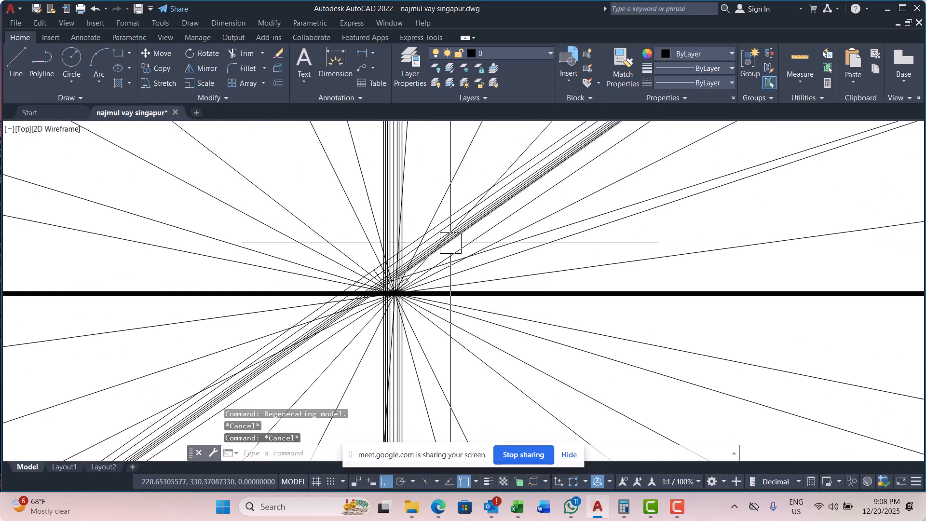
{"action": "scroll", "coordinate": [413, 221], "scroll_direction": "up", "scroll_amount": 6}
{"action": "middle_click_drag", "start_coordinate": [452, 228], "coordinate": [444, 230]}
{"action": "scroll", "coordinate": [471, 192], "scroll_direction": "down", "scroll_amount": 6}
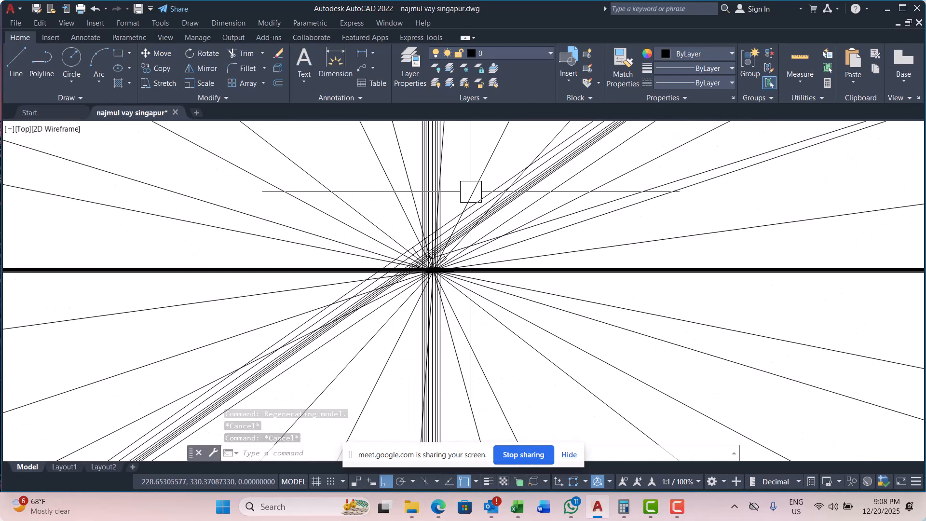
{"action": "scroll", "coordinate": [425, 256], "scroll_direction": "up", "scroll_amount": 10}
{"action": "scroll", "coordinate": [454, 256], "scroll_direction": "down", "scroll_amount": 2}
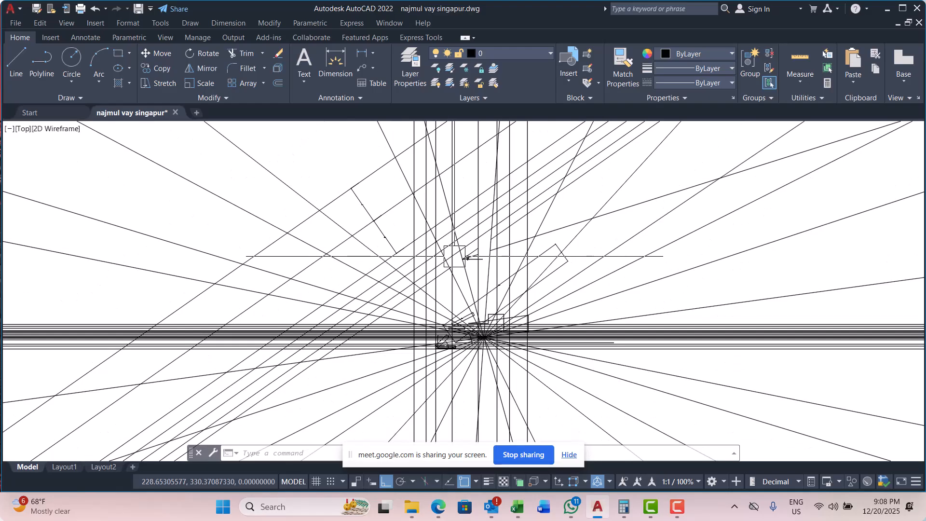
{"action": "middle_click_drag", "start_coordinate": [461, 278], "coordinate": [415, 285]}
{"action": "scroll", "coordinate": [395, 213], "scroll_direction": "down", "scroll_amount": 4}
{"action": "scroll", "coordinate": [409, 269], "scroll_direction": "up", "scroll_amount": 4}
{"action": "scroll", "coordinate": [392, 244], "scroll_direction": "up", "scroll_amount": 8}
{"action": "scroll", "coordinate": [458, 265], "scroll_direction": "down", "scroll_amount": 10}
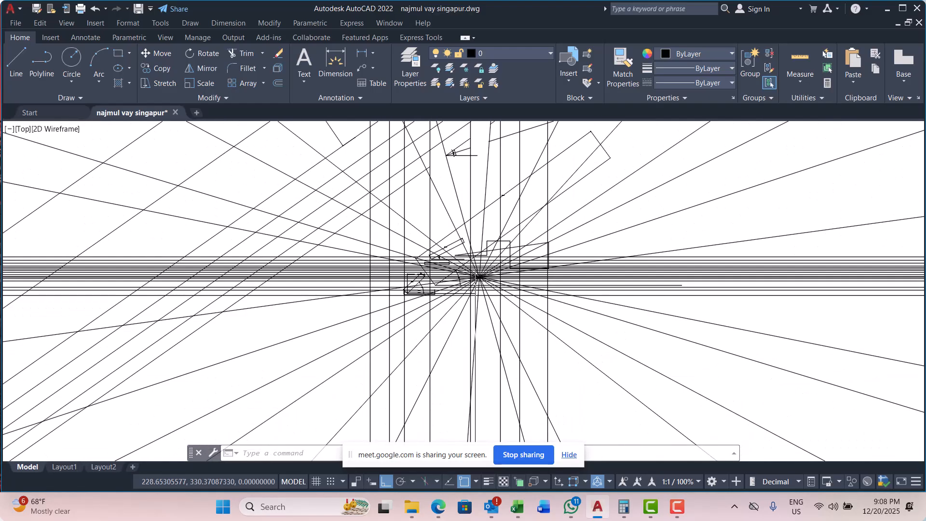
{"action": "scroll", "coordinate": [496, 172], "scroll_direction": "up", "scroll_amount": 4}
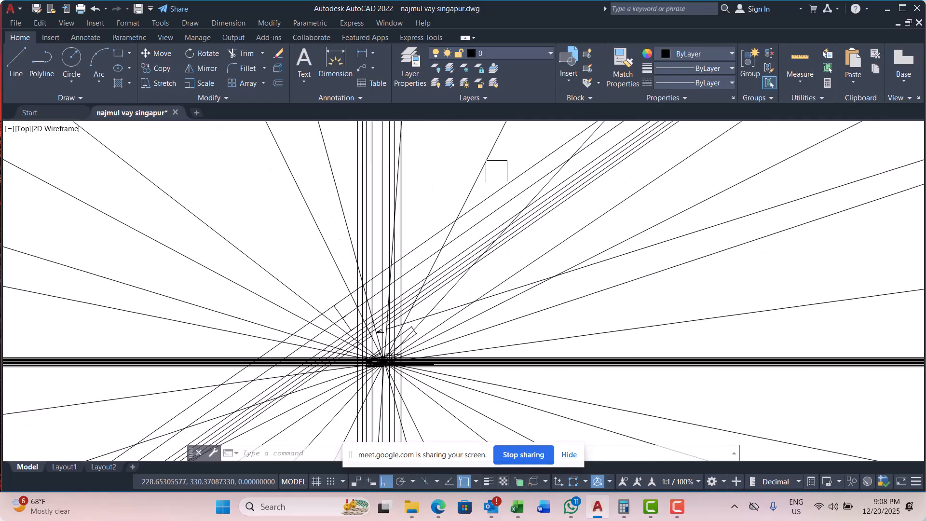
{"action": "scroll", "coordinate": [490, 215], "scroll_direction": "down", "scroll_amount": 3}
{"action": "scroll", "coordinate": [396, 288], "scroll_direction": "up", "scroll_amount": 4}
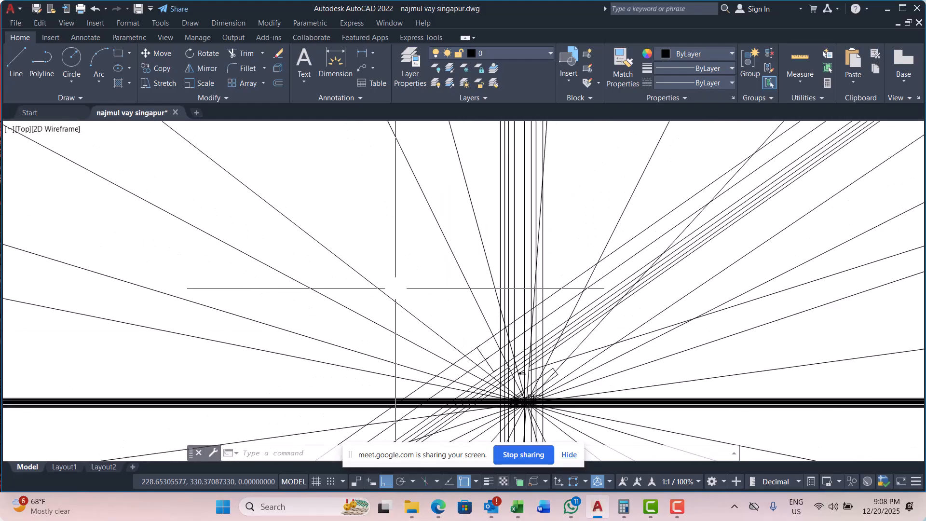
Draw a stepped orthogonal polyline in the open area right of the vertical construction lines, with its left vertical segment about 108 units long.
{"action": "scroll", "coordinate": [472, 289], "scroll_direction": "up", "scroll_amount": 4}
{"action": "scroll", "coordinate": [417, 259], "scroll_direction": "down", "scroll_amount": 6}
{"action": "scroll", "coordinate": [519, 267], "scroll_direction": "up", "scroll_amount": 4}
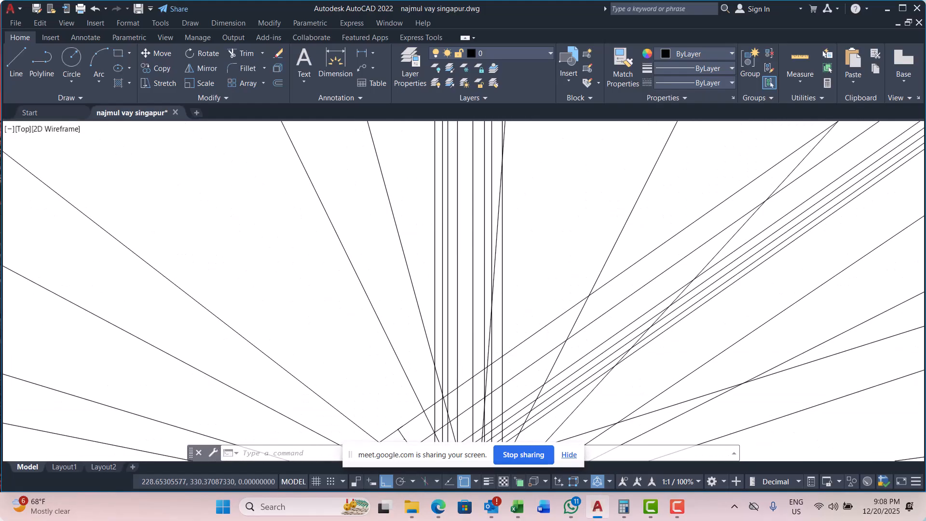
{"action": "scroll", "coordinate": [470, 277], "scroll_direction": "down", "scroll_amount": 4}
{"action": "scroll", "coordinate": [516, 268], "scroll_direction": "up", "scroll_amount": 4}
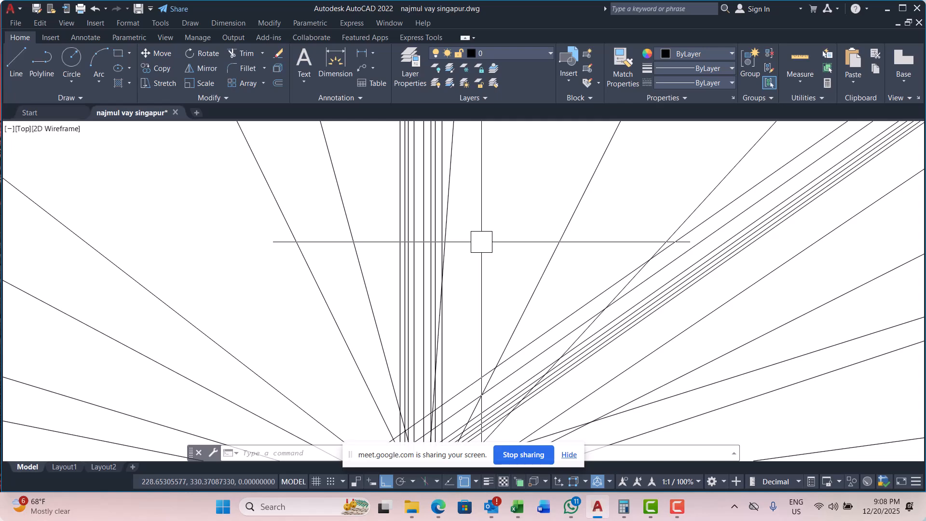
{"action": "key", "text": "Return"}
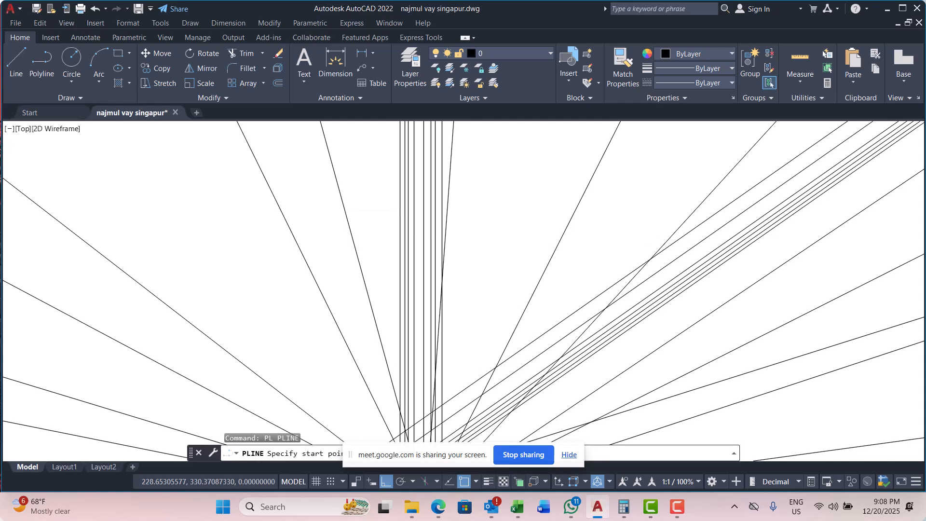
{"action": "left_click", "coordinate": [490, 209]}
{"action": "left_click", "coordinate": [489, 255]}
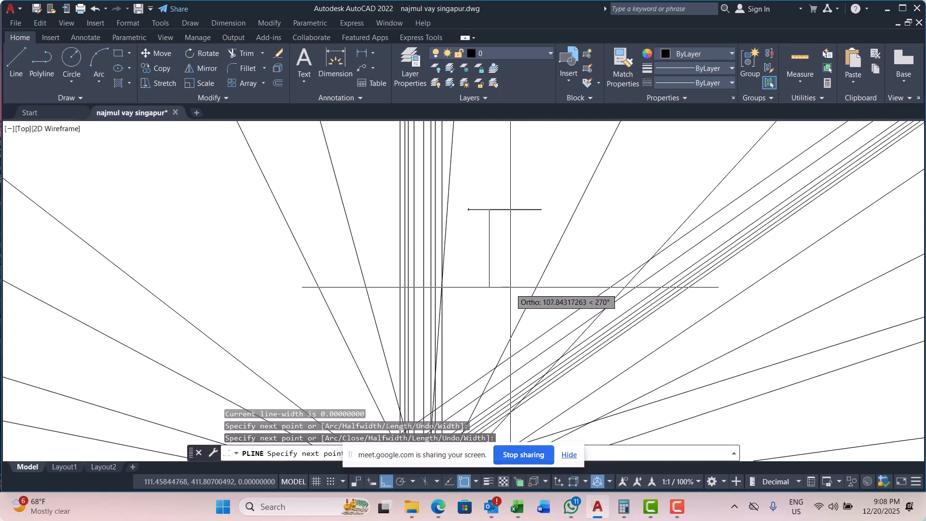
{"action": "left_click", "coordinate": [511, 287]}
{"action": "left_click", "coordinate": [568, 294]}
{"action": "left_click", "coordinate": [568, 234]}
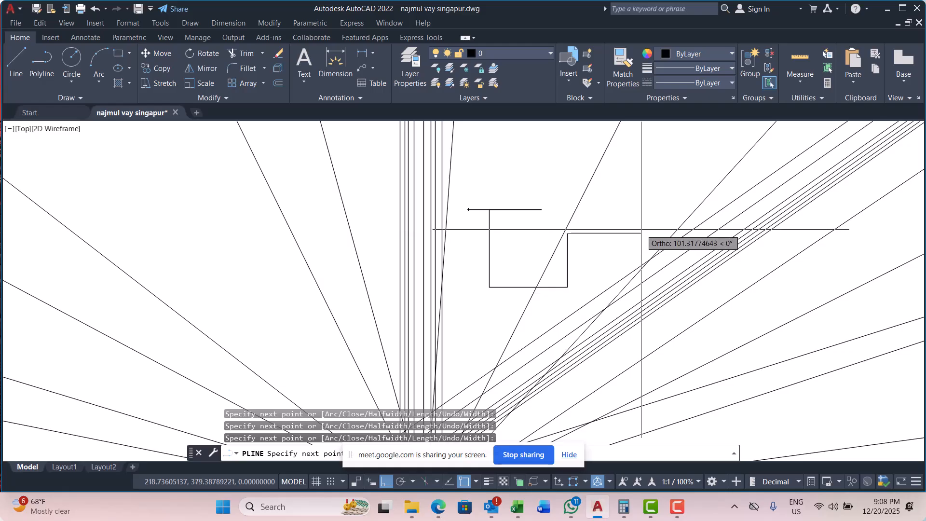
{"action": "left_click", "coordinate": [643, 233]}
{"action": "key", "text": "Escape"}
{"action": "key", "text": "Escape"}
{"action": "scroll", "coordinate": [518, 194], "scroll_direction": "down", "scroll_amount": 2}
{"action": "scroll", "coordinate": [475, 192], "scroll_direction": "up", "scroll_amount": 4}
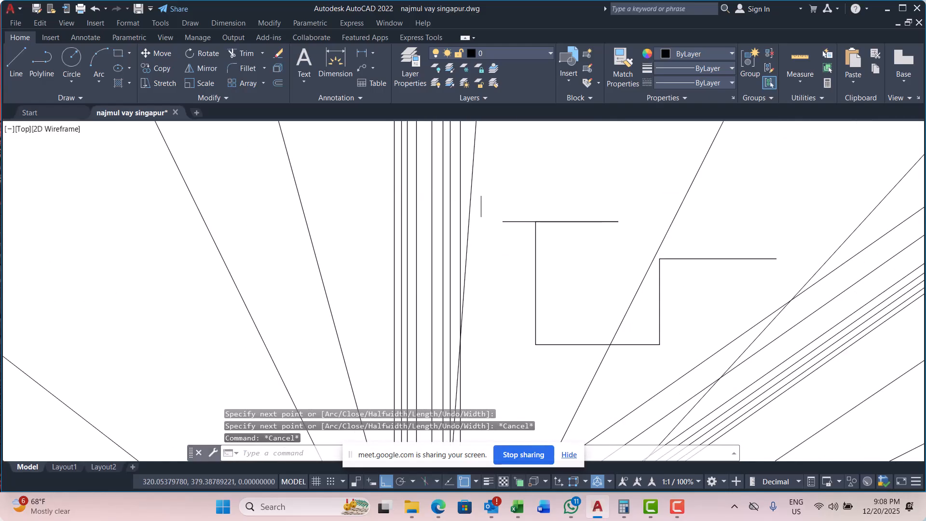
Select the stepped polyline with a window that encloses it completely and clear the selection.
{"action": "middle_click_drag", "start_coordinate": [529, 215], "coordinate": [483, 201]}
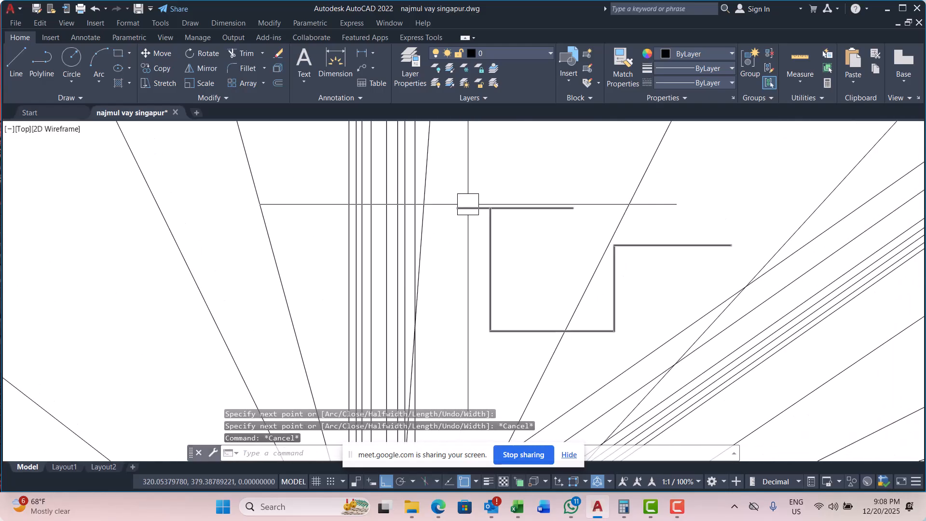
{"action": "left_click", "coordinate": [445, 161]}
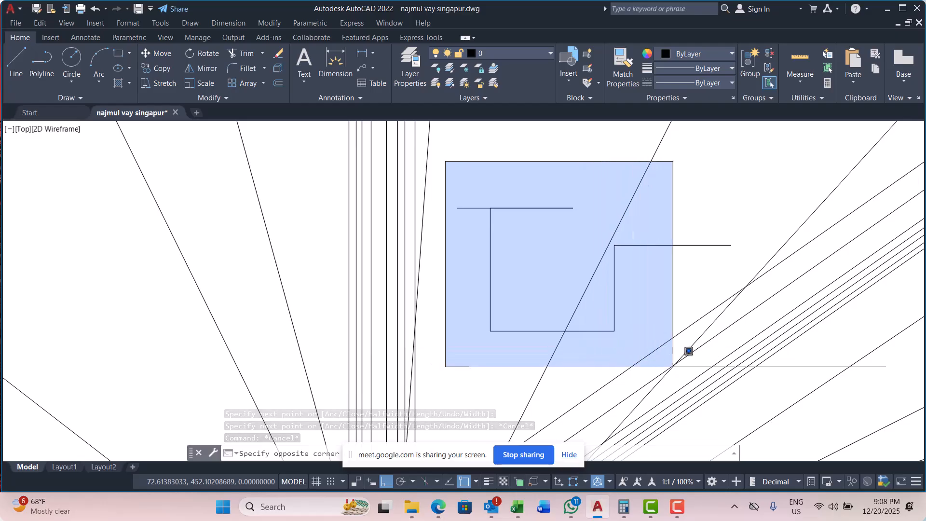
{"action": "left_click", "coordinate": [786, 372]}
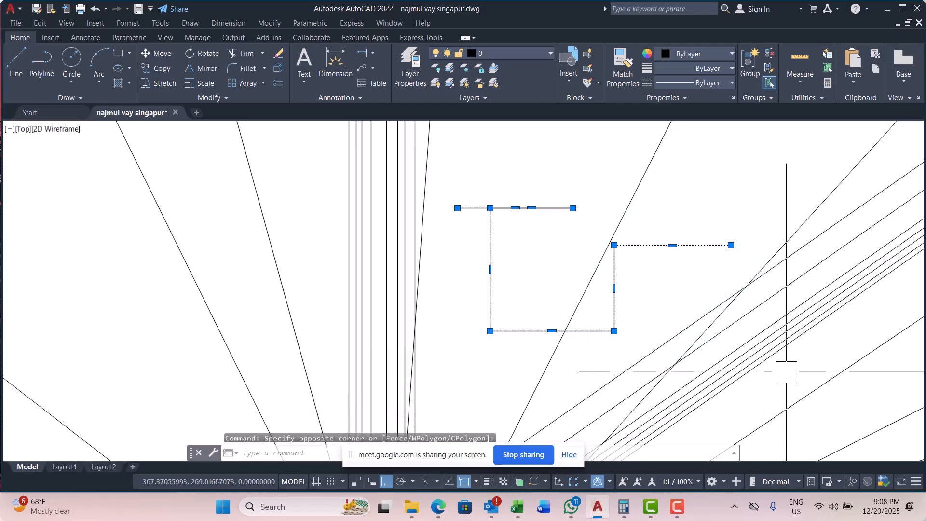
{"action": "key", "text": "Escape"}
{"action": "scroll", "coordinate": [483, 250], "scroll_direction": "down", "scroll_amount": 4}
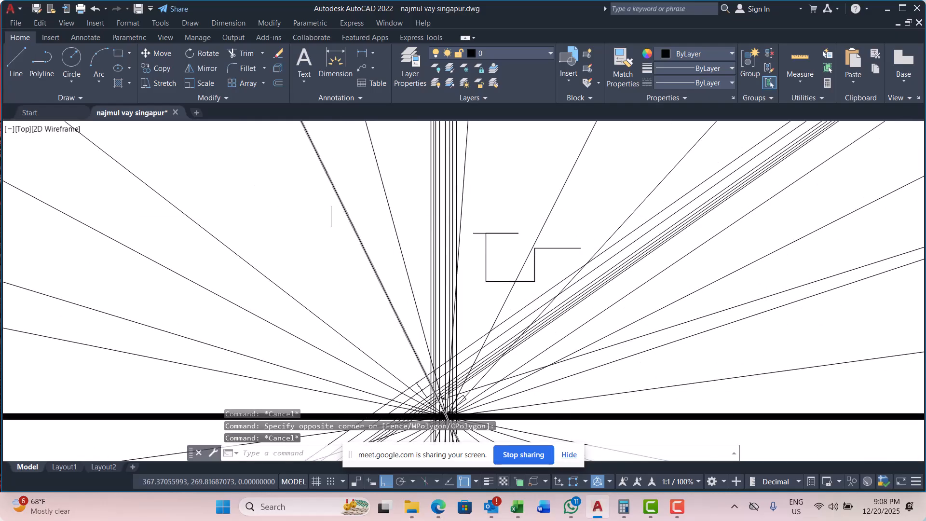
Stretch a large selection window over both the construction lines and the stepped polyline and clear the selection.
{"action": "left_click", "coordinate": [244, 158]}
{"action": "left_click", "coordinate": [758, 363]}
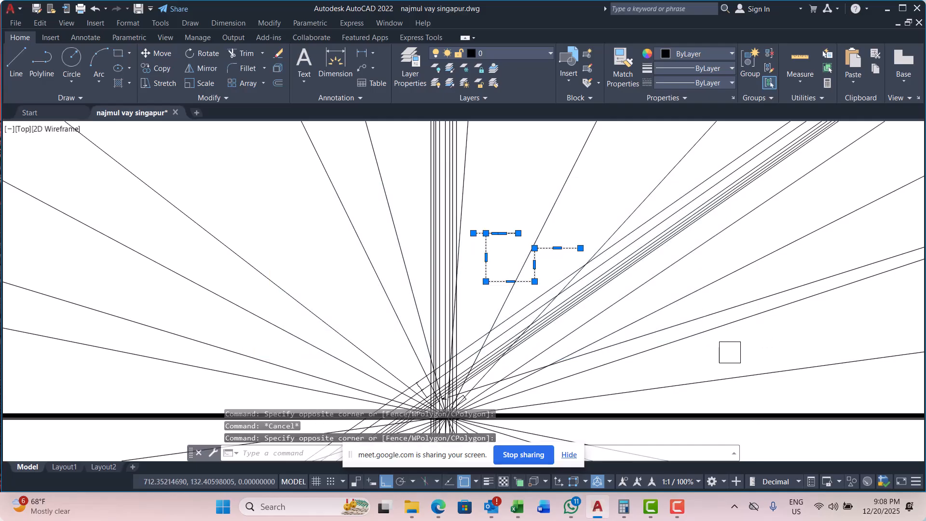
{"action": "key", "text": "Escape"}
{"action": "scroll", "coordinate": [436, 210], "scroll_direction": "up", "scroll_amount": 2}
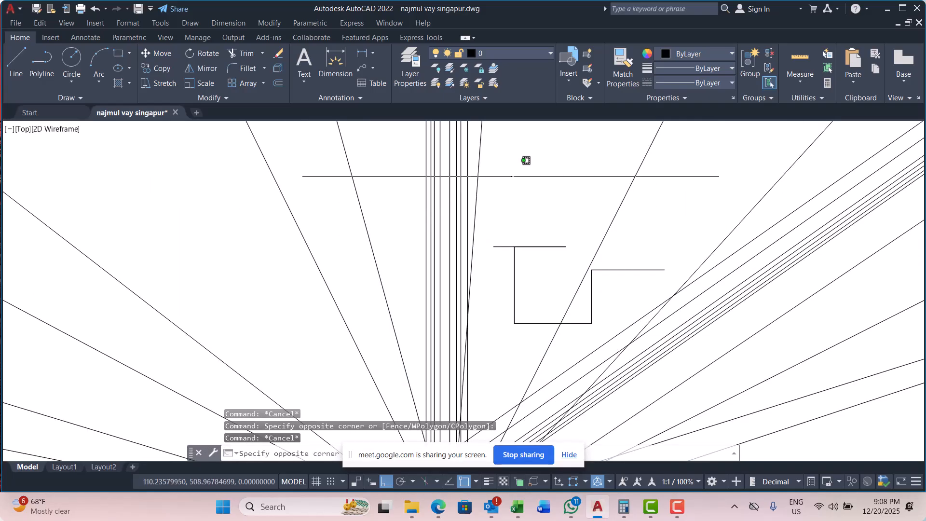
{"action": "left_click", "coordinate": [145, 201]}
{"action": "key", "text": "Escape"}
{"action": "left_click", "coordinate": [230, 179]}
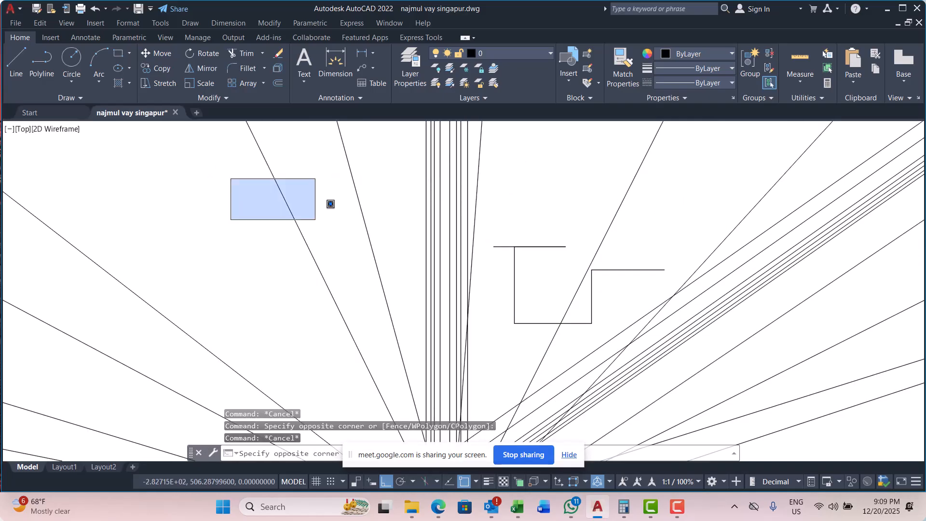
{"action": "key", "text": "Escape"}
{"action": "scroll", "coordinate": [531, 259], "scroll_direction": "up", "scroll_amount": 3}
{"action": "key", "text": "Escape"}
{"action": "key", "text": "Escape"}
{"action": "key", "text": "Escape"}
{"action": "left_click", "coordinate": [419, 177]}
{"action": "scroll", "coordinate": [426, 205], "scroll_direction": "down", "scroll_amount": 3}
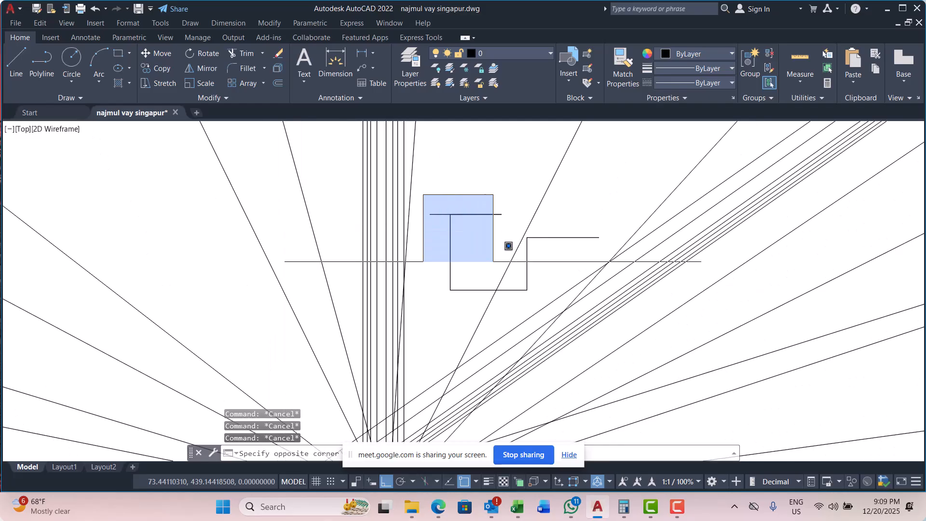
{"action": "scroll", "coordinate": [508, 246], "scroll_direction": "up", "scroll_amount": 4}
{"action": "scroll", "coordinate": [606, 304], "scroll_direction": "down", "scroll_amount": 4}
{"action": "key", "text": "Escape"}
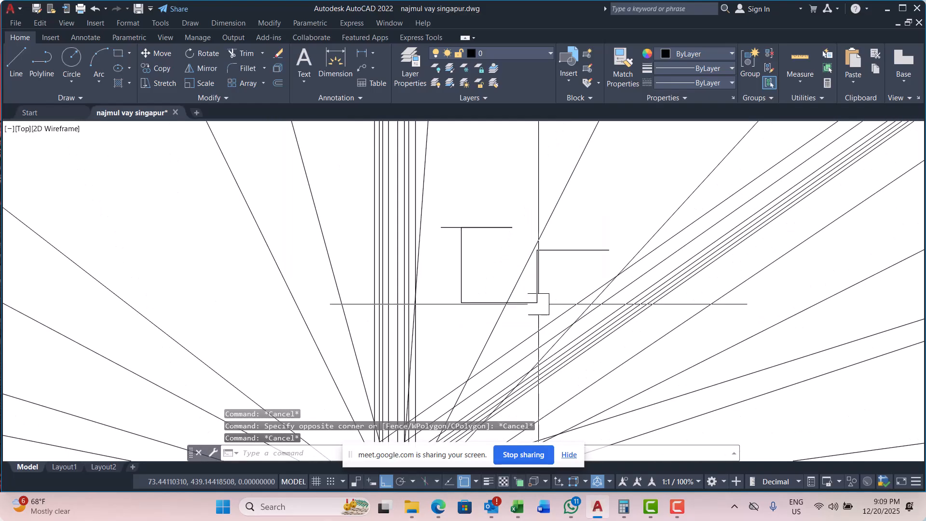
{"action": "left_click", "coordinate": [482, 238]}
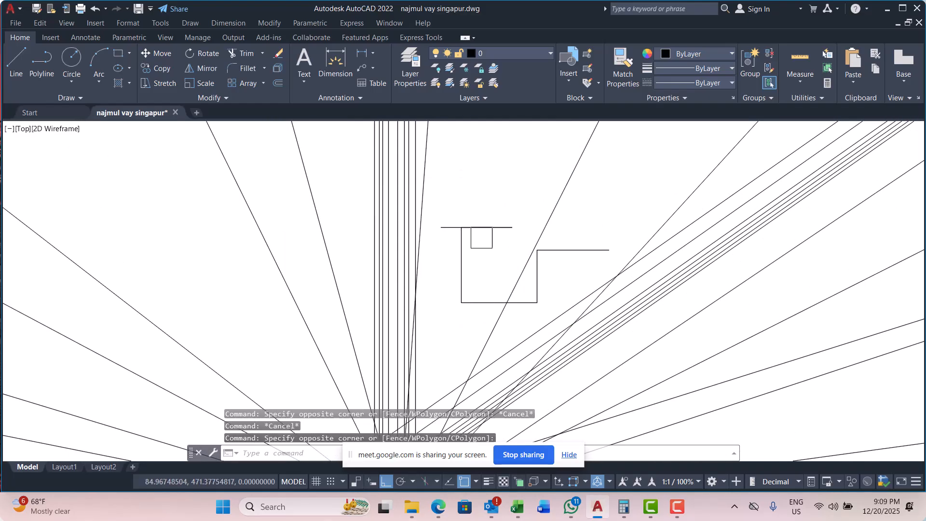
{"action": "mouse_move", "coordinate": [444, 190]}
{"action": "left_mouse_down"}
{"action": "mouse_move", "coordinate": [544, 251]}
{"action": "mouse_move", "coordinate": [641, 257]}
{"action": "left_mouse_up"}
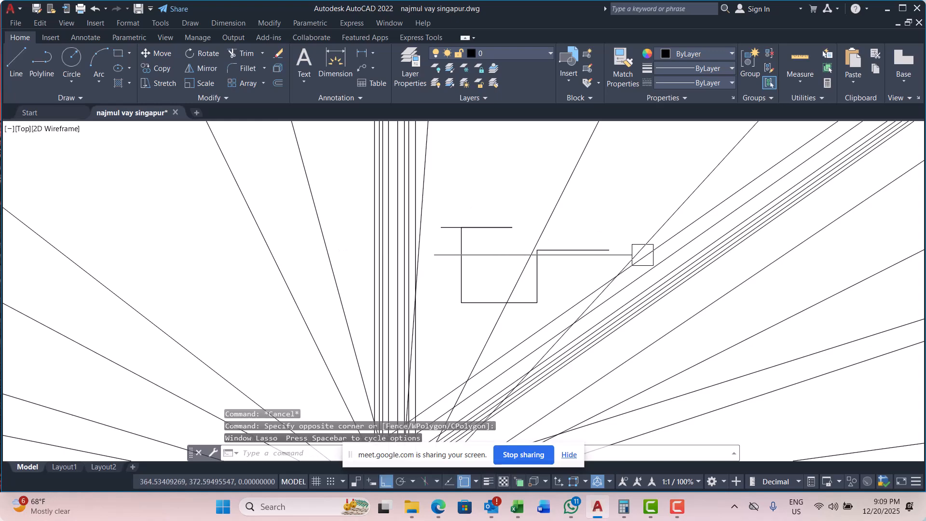
{"action": "key", "text": "Escape"}
{"action": "key", "text": "Escape"}
Enclose the stepped polyline in a selection window twice, clearing the selection each time.
{"action": "scroll", "coordinate": [433, 213], "scroll_direction": "up", "scroll_amount": 2}
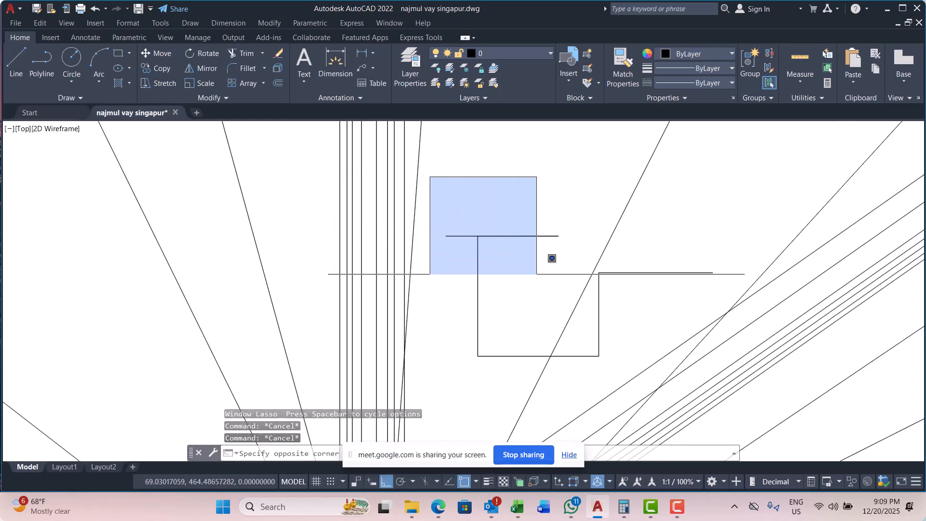
{"action": "left_click", "coordinate": [718, 403]}
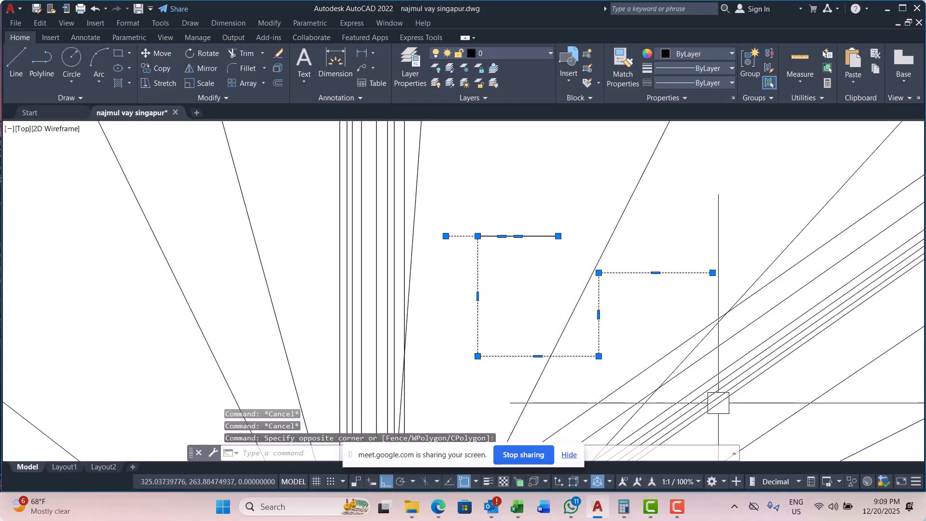
{"action": "key", "text": "Escape"}
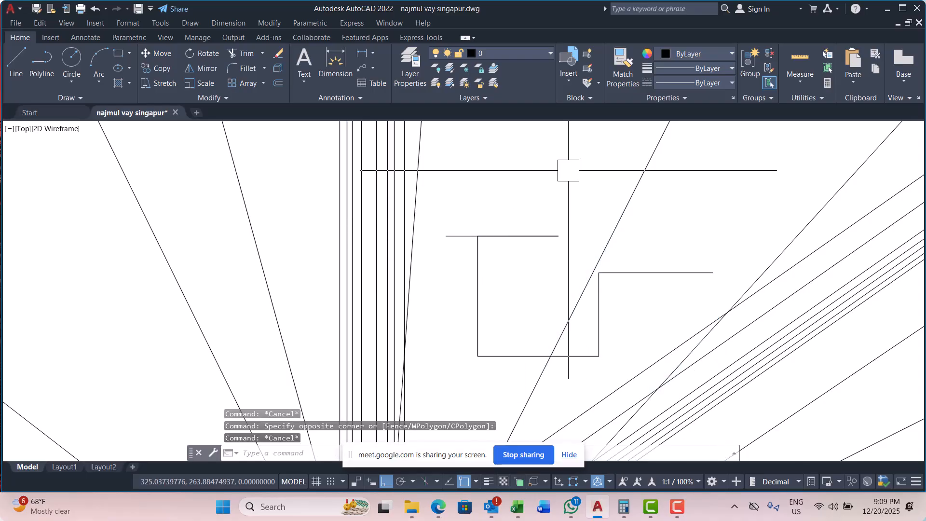
{"action": "mouse_move", "coordinate": [568, 170]}
{"action": "left_mouse_down"}
{"action": "mouse_move", "coordinate": [487, 246]}
{"action": "mouse_move", "coordinate": [413, 169]}
{"action": "mouse_move", "coordinate": [636, 293]}
{"action": "mouse_move", "coordinate": [606, 292]}
{"action": "left_mouse_up"}
{"action": "key", "text": "Escape"}
{"action": "left_click", "coordinate": [431, 185]}
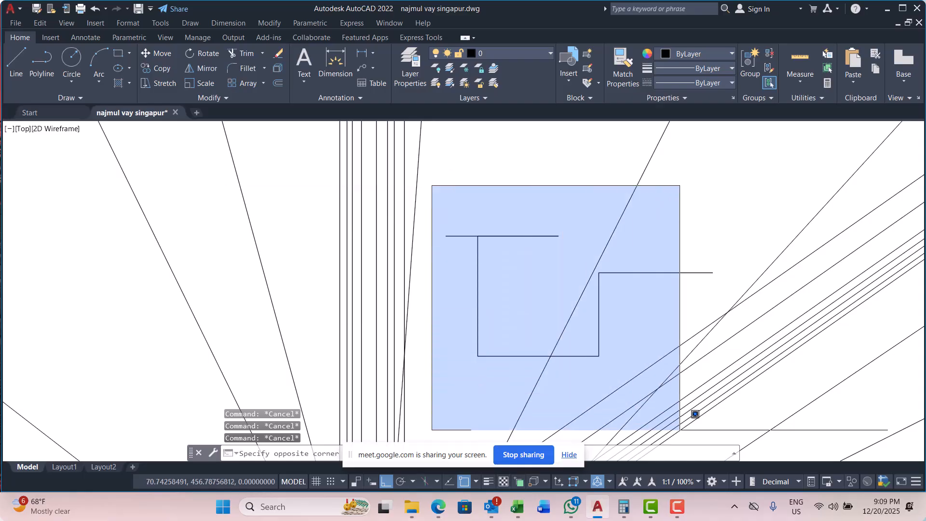
{"action": "left_click", "coordinate": [771, 407]}
{"action": "key", "text": "Escape"}
{"action": "scroll", "coordinate": [521, 288], "scroll_direction": "down", "scroll_amount": 2}
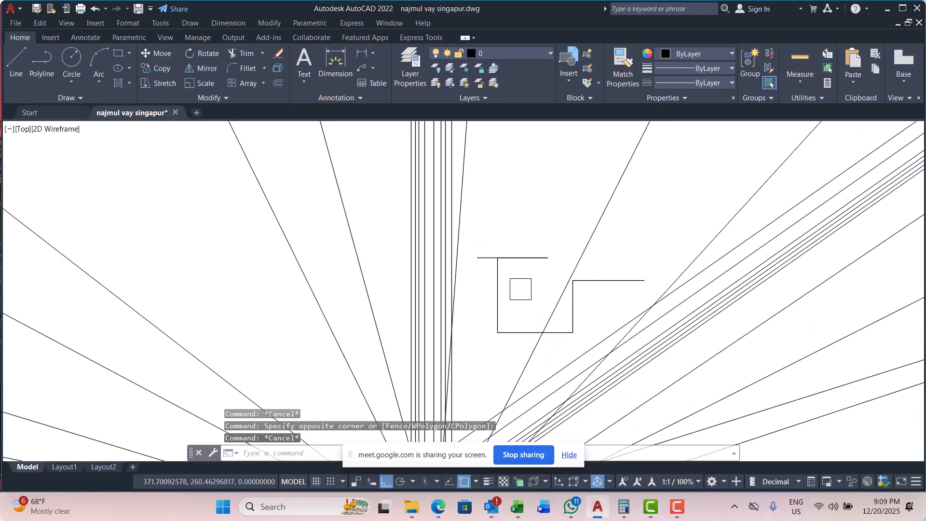
Place crossing selection windows over the bundle of parallel diagonal construction lines and clear each selection.
{"action": "key", "text": "Escape"}
{"action": "key", "text": "Escape"}
{"action": "middle_click_drag", "start_coordinate": [556, 314], "coordinate": [536, 288]}
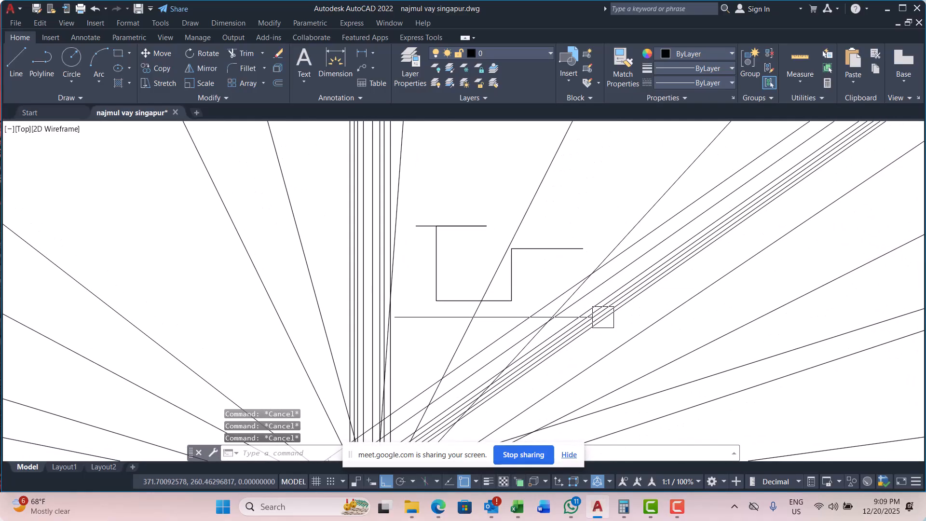
{"action": "scroll", "coordinate": [748, 241], "scroll_direction": "up", "scroll_amount": 2}
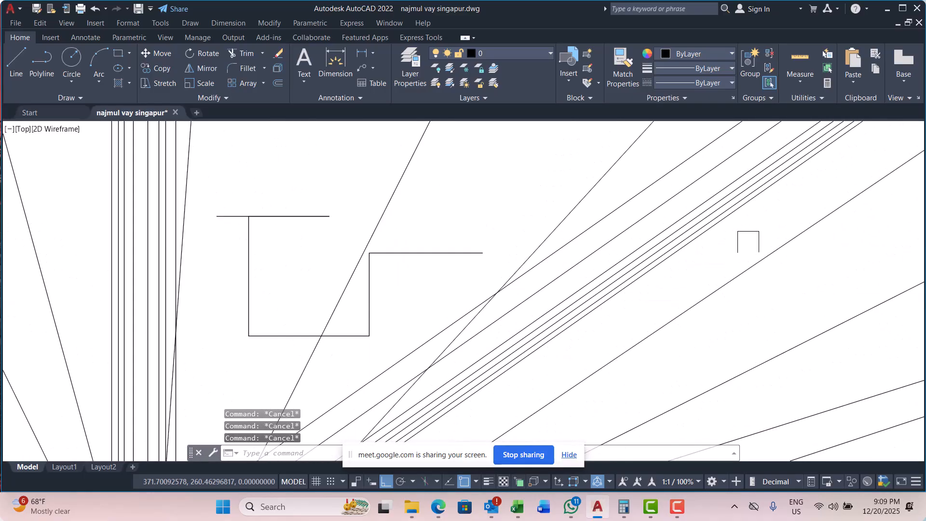
{"action": "left_click", "coordinate": [770, 207]}
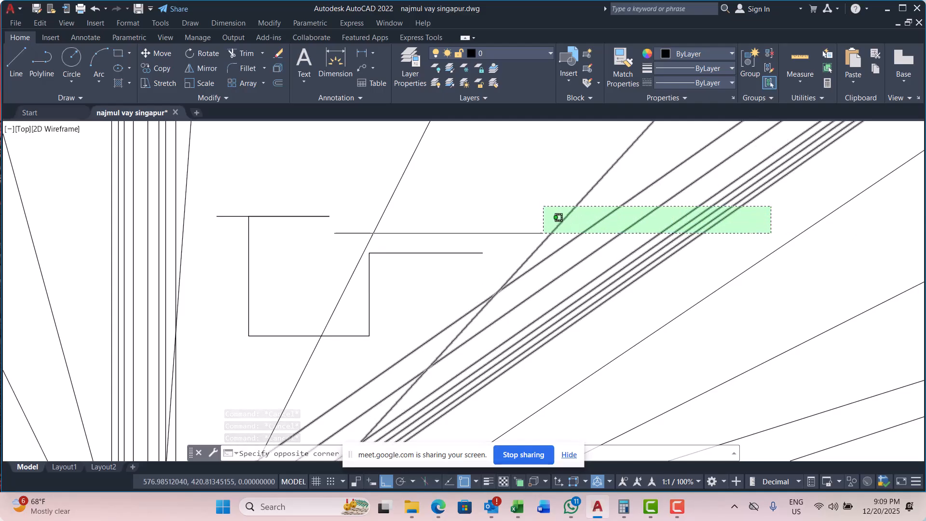
{"action": "key", "text": "Escape"}
{"action": "scroll", "coordinate": [738, 246], "scroll_direction": "up", "scroll_amount": 3}
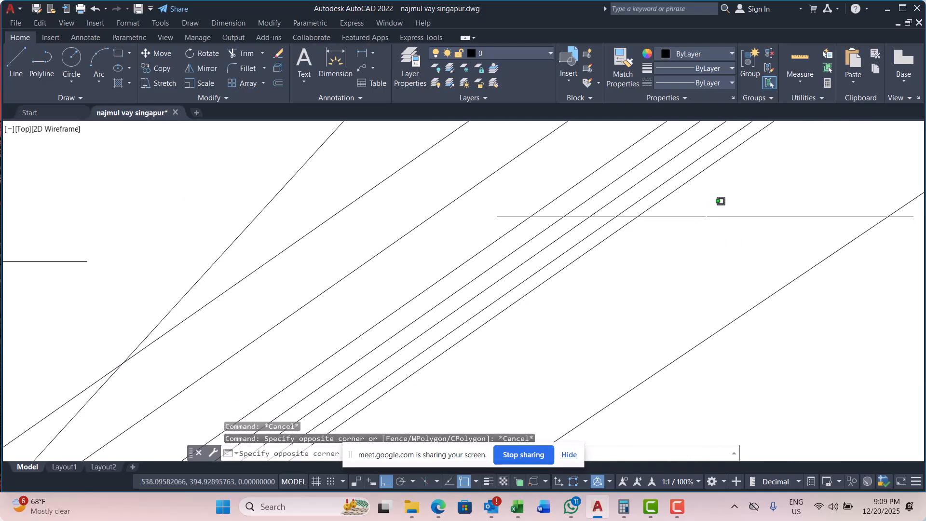
{"action": "left_click", "coordinate": [707, 235]}
{"action": "left_click", "coordinate": [630, 218]}
{"action": "key", "text": "Escape"}
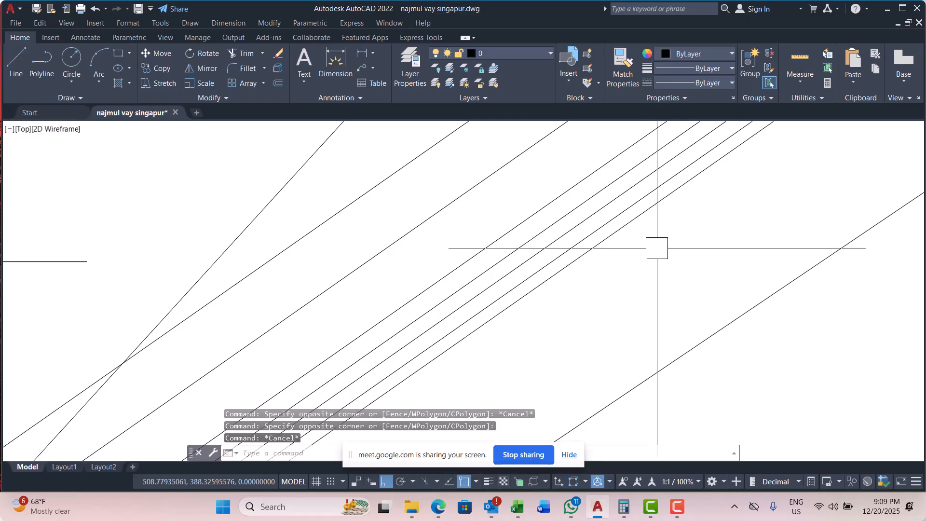
{"action": "left_click", "coordinate": [664, 238]}
{"action": "left_click", "coordinate": [438, 282]}
{"action": "key", "text": "Escape"}
{"action": "scroll", "coordinate": [619, 291], "scroll_direction": "down", "scroll_amount": 4}
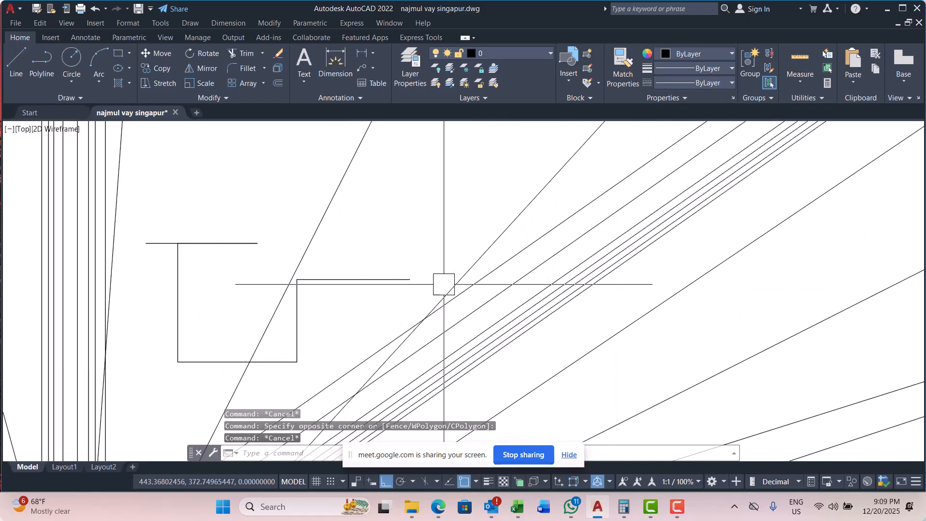
Place a small crossing selection window beside the free right end of the stepped polyline and clear it.
{"action": "scroll", "coordinate": [412, 279], "scroll_direction": "up", "scroll_amount": 4}
{"action": "left_click", "coordinate": [455, 273]}
{"action": "left_click", "coordinate": [433, 300]}
{"action": "scroll", "coordinate": [509, 283], "scroll_direction": "down", "scroll_amount": 3}
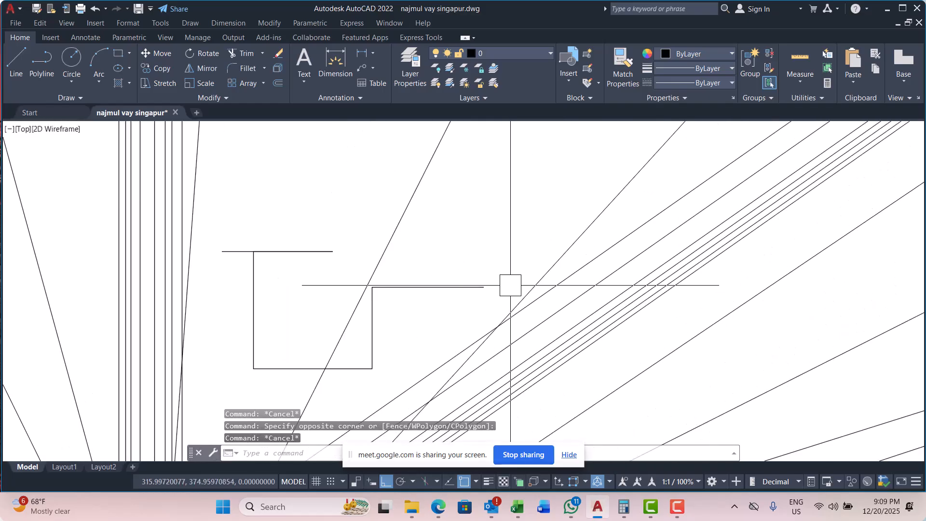
{"action": "key", "text": "Escape"}
{"action": "key", "text": "Escape"}
{"action": "key", "text": "Escape"}
Place a selection window that encloses only part of the stepped polyline and clear it.
{"action": "left_click", "coordinate": [208, 210]}
{"action": "scroll", "coordinate": [427, 373], "scroll_direction": "up", "scroll_amount": 4}
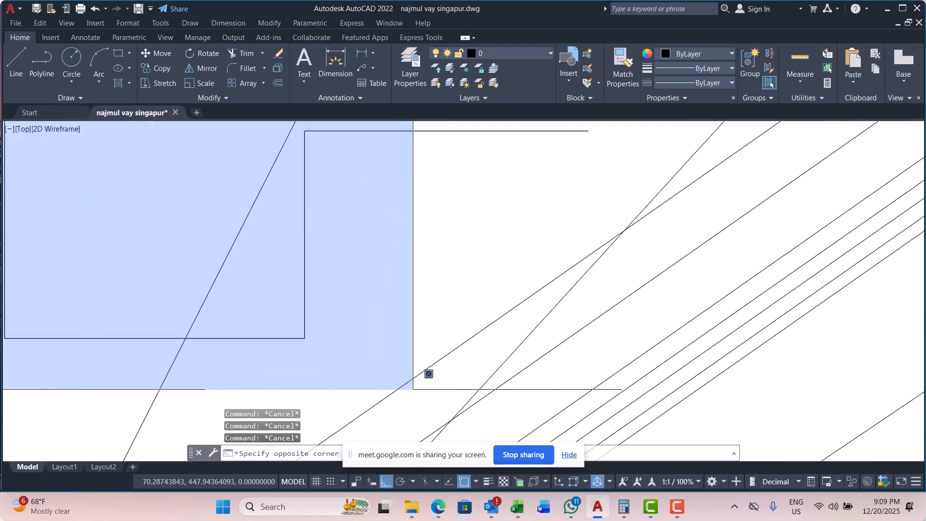
{"action": "scroll", "coordinate": [428, 374], "scroll_direction": "down", "scroll_amount": 2}
{"action": "key", "text": "Escape"}
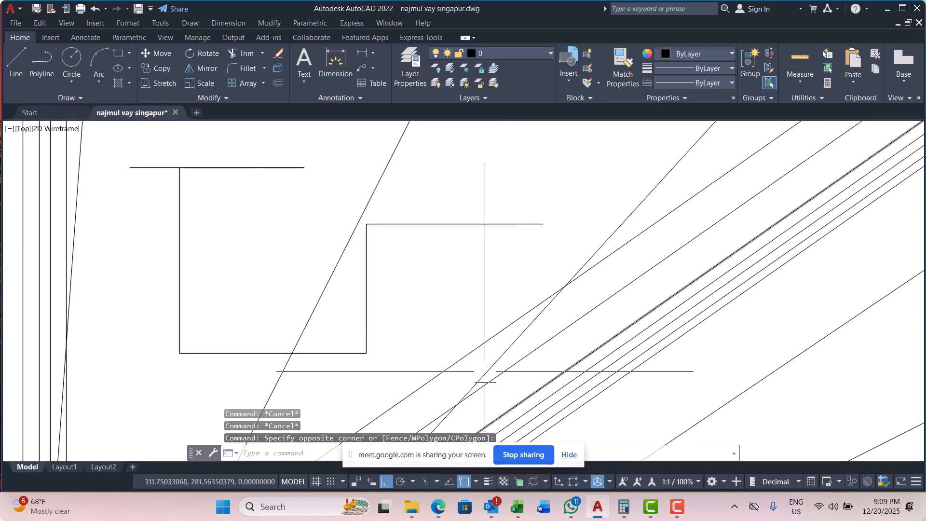
{"action": "scroll", "coordinate": [468, 293], "scroll_direction": "down", "scroll_amount": 4}
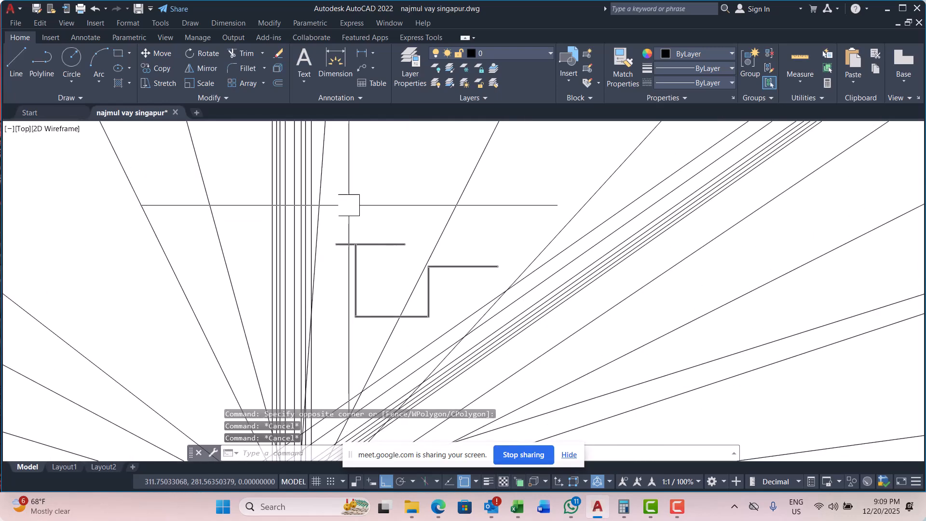
Window-select the entire stepped polyline among the construction lines and clear the selection.
{"action": "left_click", "coordinate": [333, 199]}
{"action": "scroll", "coordinate": [386, 246], "scroll_direction": "down", "scroll_amount": 2}
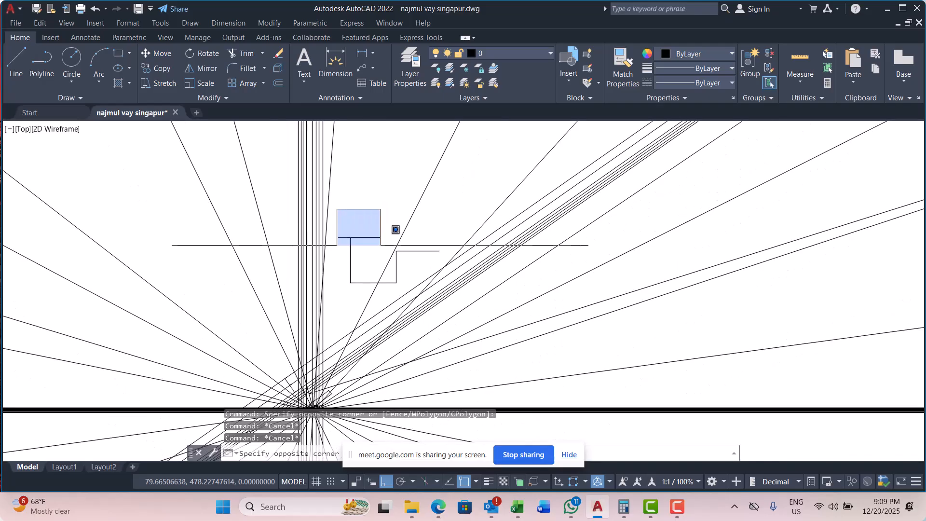
{"action": "left_click", "coordinate": [532, 327]}
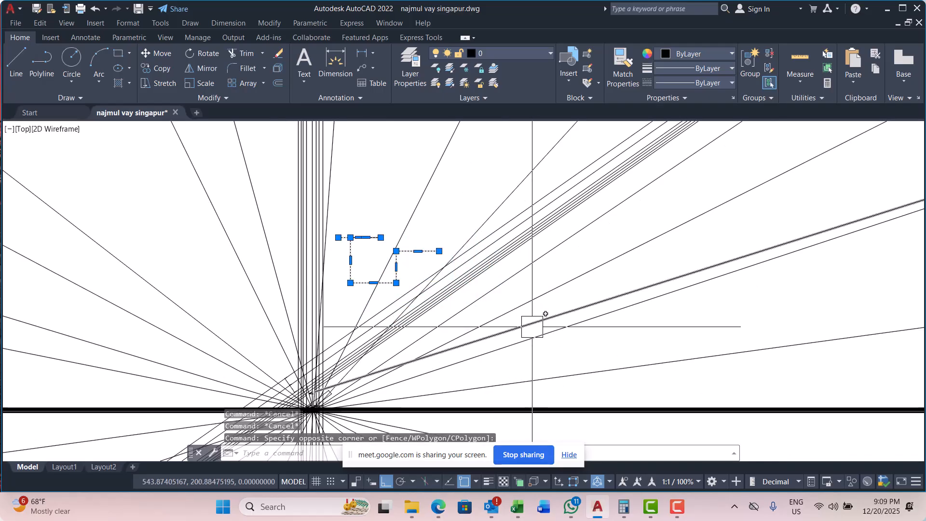
{"action": "key", "text": "Escape"}
{"action": "scroll", "coordinate": [401, 249], "scroll_direction": "up", "scroll_amount": 2}
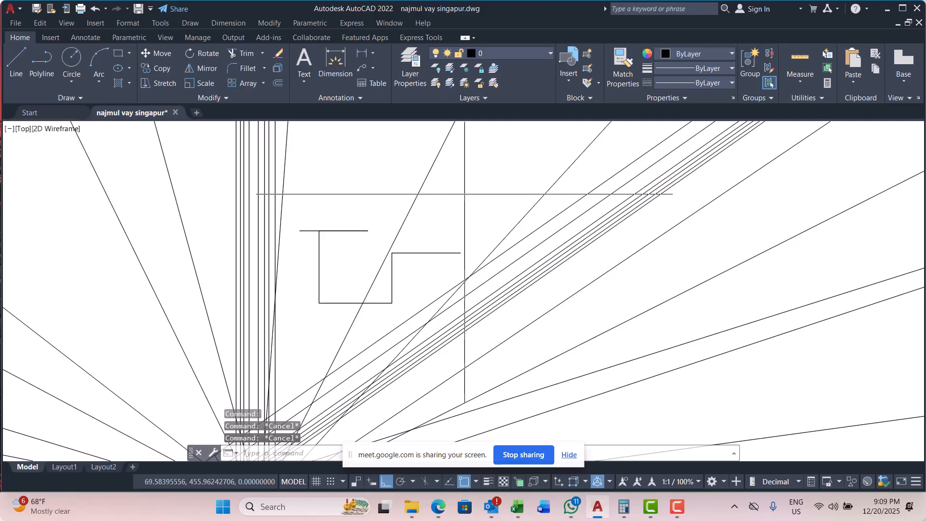
Place a crossing selection window over the upper right part of the stepped polyline and clear the selection.
{"action": "mouse_move", "coordinate": [463, 195]}
{"action": "left_mouse_down"}
{"action": "mouse_move", "coordinate": [390, 242]}
{"action": "mouse_move", "coordinate": [395, 253]}
{"action": "left_mouse_up"}
{"action": "key", "text": "Escape"}
{"action": "key", "text": "Escape"}
Select every object in the drawing at once and clear the selection.
{"action": "scroll", "coordinate": [446, 185], "scroll_direction": "down", "scroll_amount": 5}
{"action": "scroll", "coordinate": [441, 210], "scroll_direction": "up", "scroll_amount": 5}
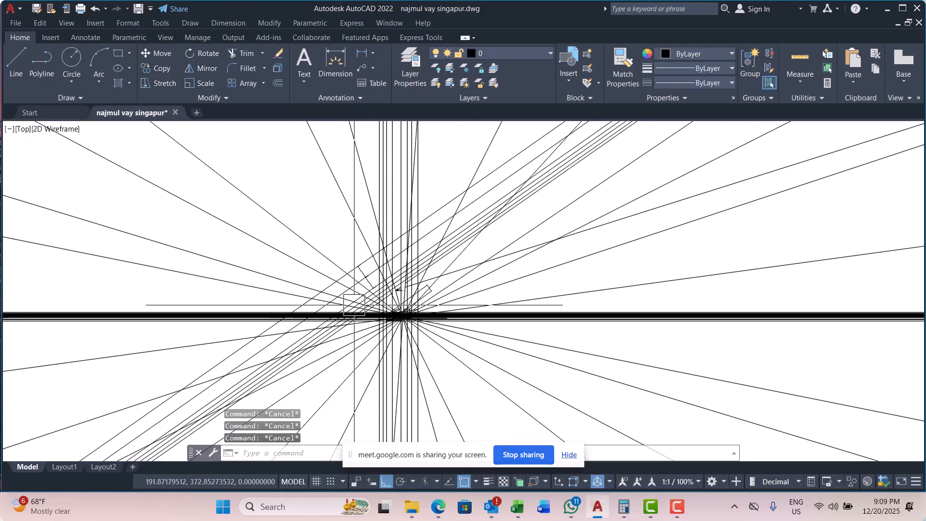
{"action": "scroll", "coordinate": [452, 198], "scroll_direction": "up", "scroll_amount": 3}
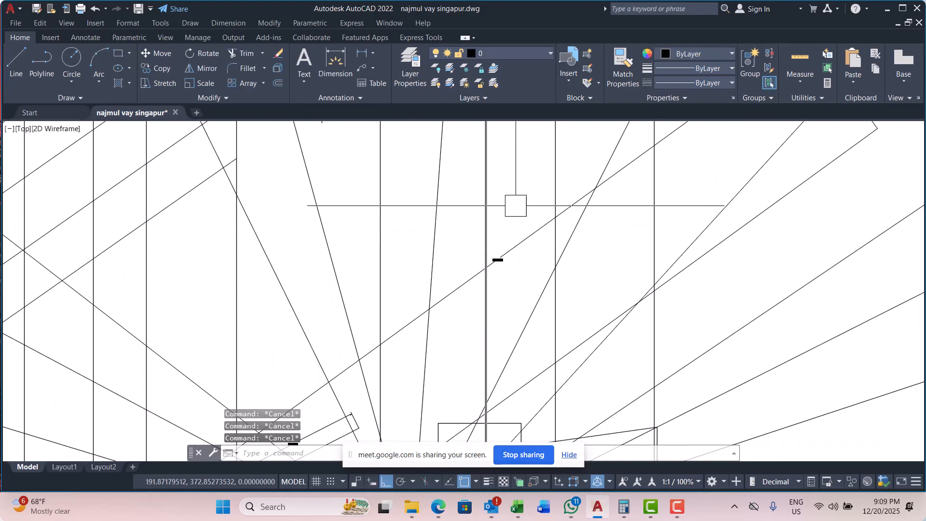
{"action": "scroll", "coordinate": [515, 203], "scroll_direction": "down", "scroll_amount": 6}
{"action": "scroll", "coordinate": [463, 222], "scroll_direction": "up", "scroll_amount": 2}
{"action": "middle_click_drag", "start_coordinate": [462, 221], "coordinate": [495, 292]}
{"action": "scroll", "coordinate": [433, 223], "scroll_direction": "down", "scroll_amount": 4}
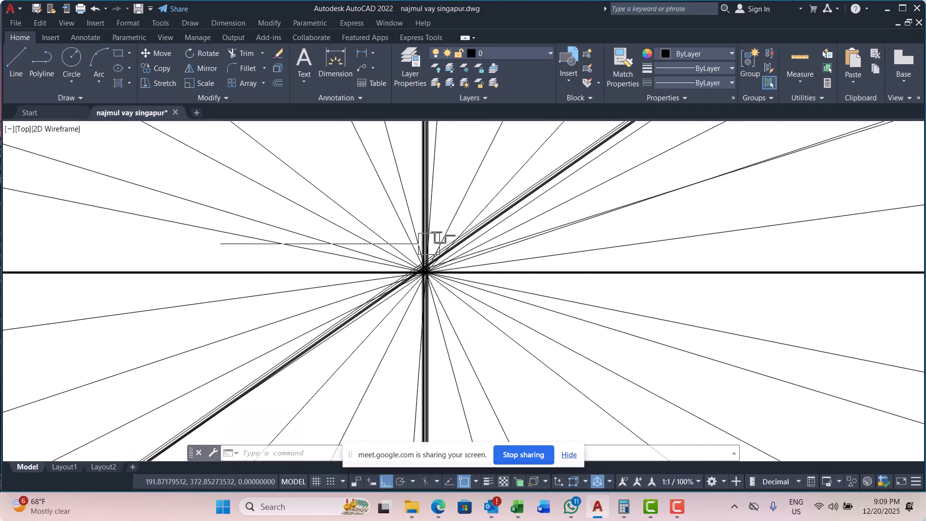
{"action": "scroll", "coordinate": [418, 240], "scroll_direction": "up", "scroll_amount": 4}
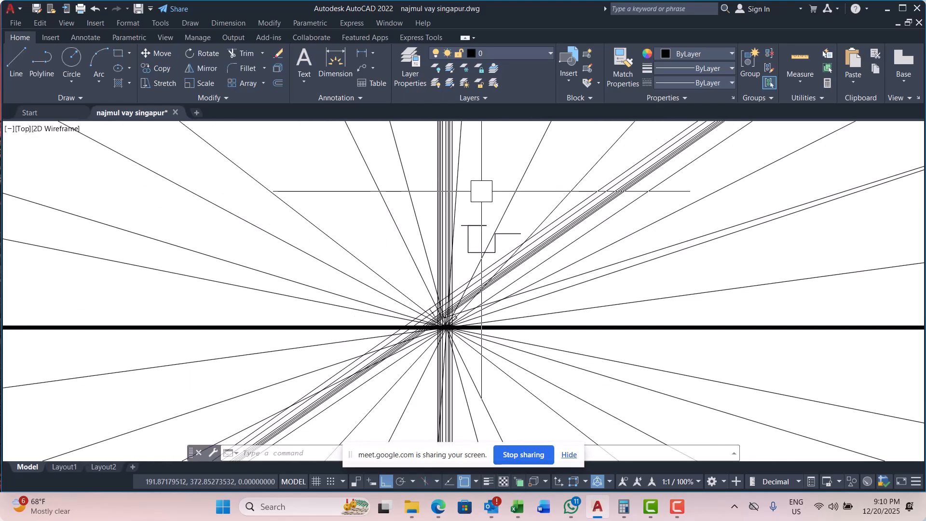
{"action": "key", "text": "ctrl+a"}
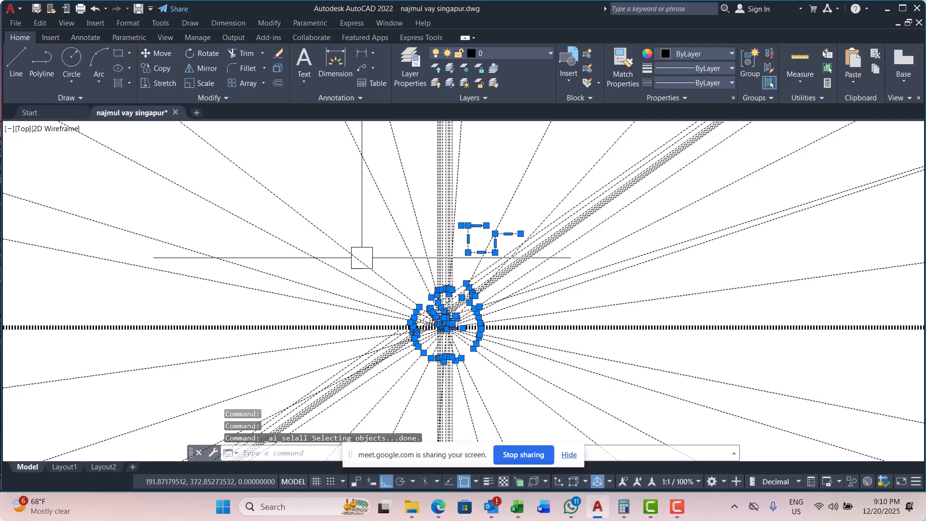
{"action": "key", "text": "Escape"}
{"action": "key", "text": "Escape"}
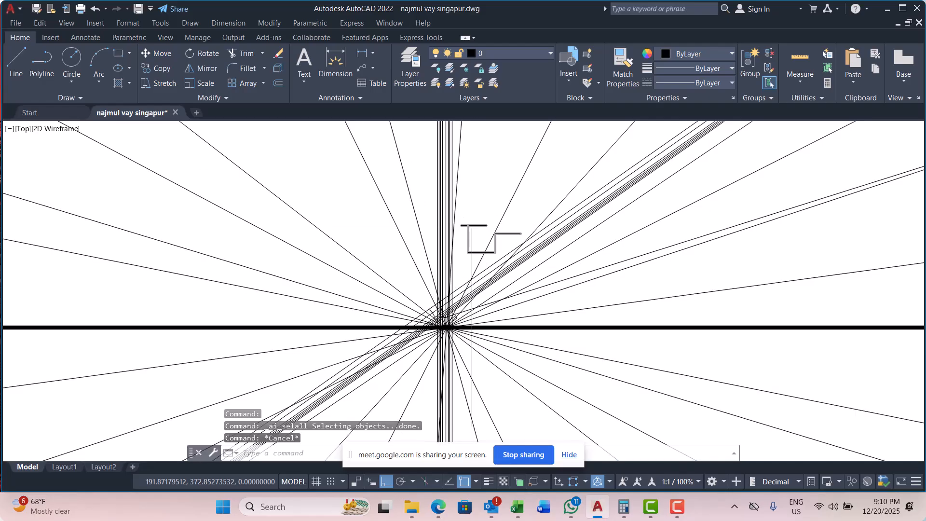
Erase all objects from the drawing and save the file.
{"action": "key", "text": "ctrl+a"}
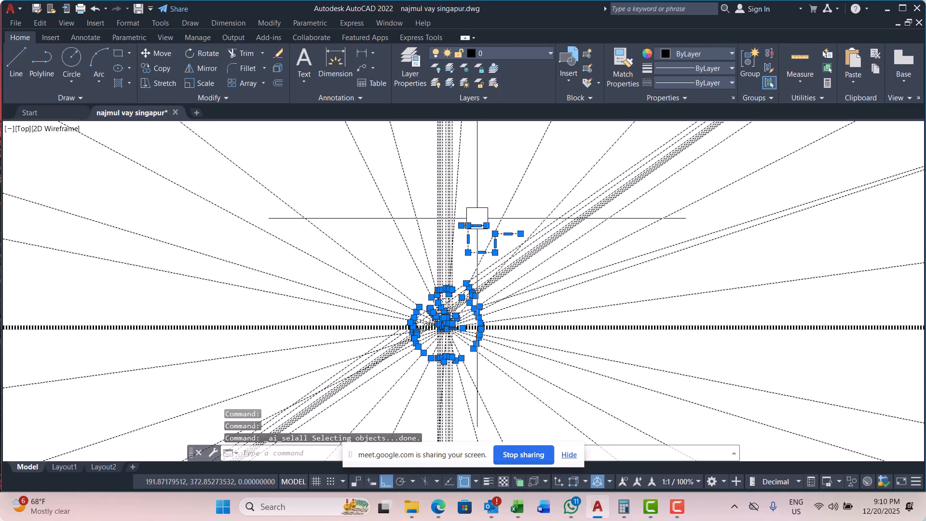
{"action": "key", "text": "Delete"}
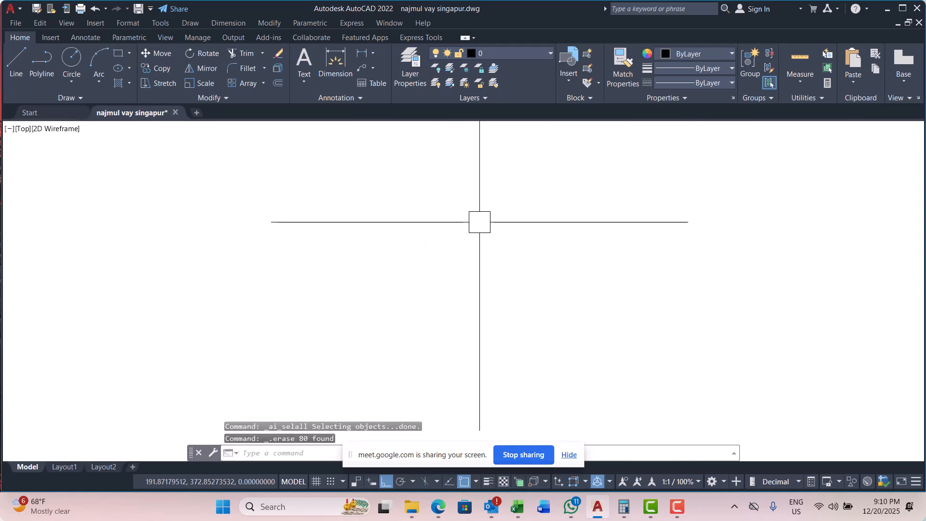
{"action": "key", "text": "Escape"}
{"action": "key", "text": "ctrl+s"}
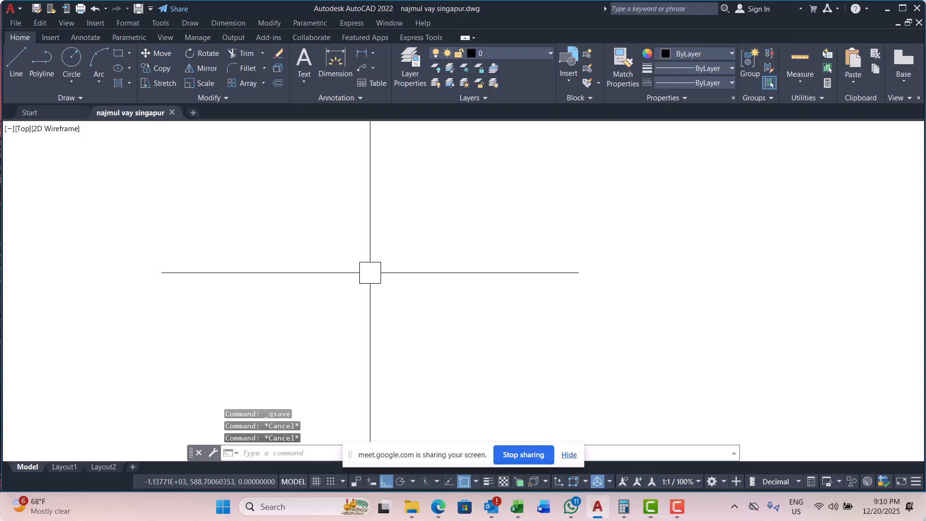
{"action": "scroll", "coordinate": [246, 333], "scroll_direction": "down", "scroll_amount": 5}
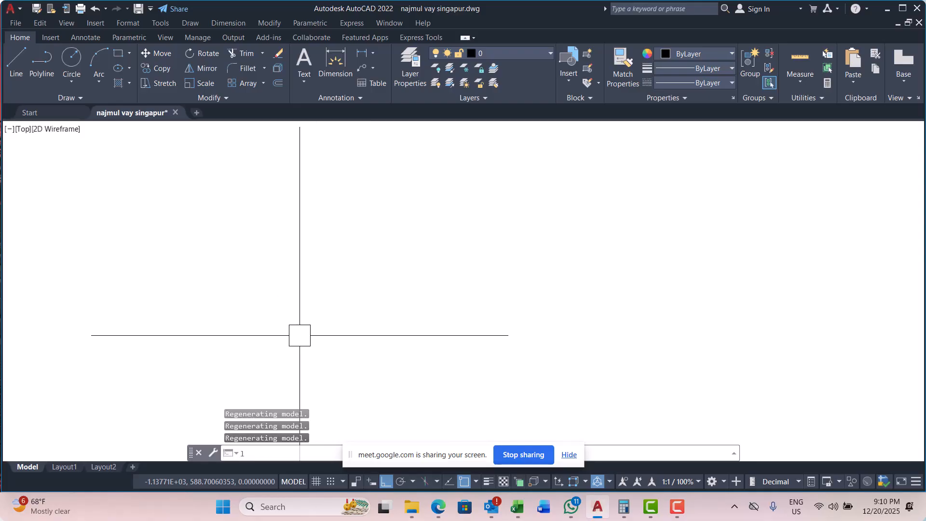
{"action": "key", "text": "Return"}
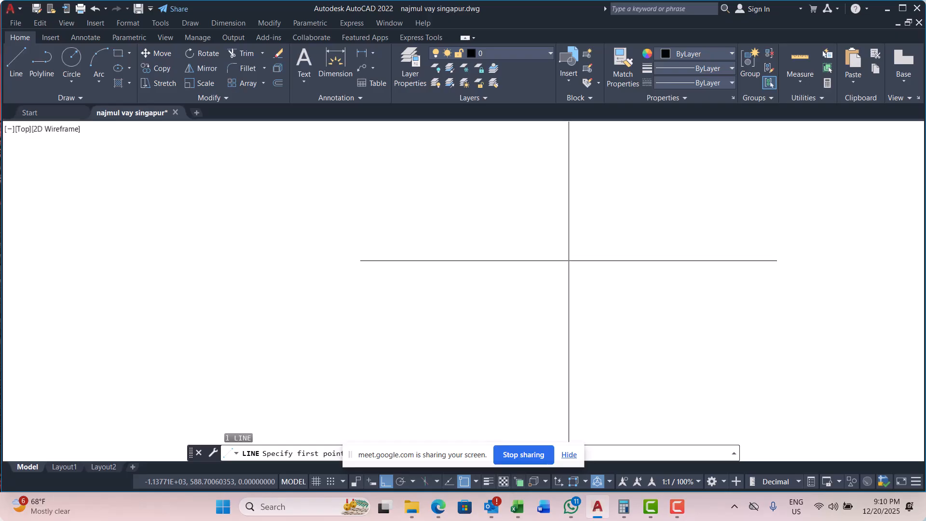
{"action": "scroll", "coordinate": [569, 261], "scroll_direction": "down", "scroll_amount": 2}
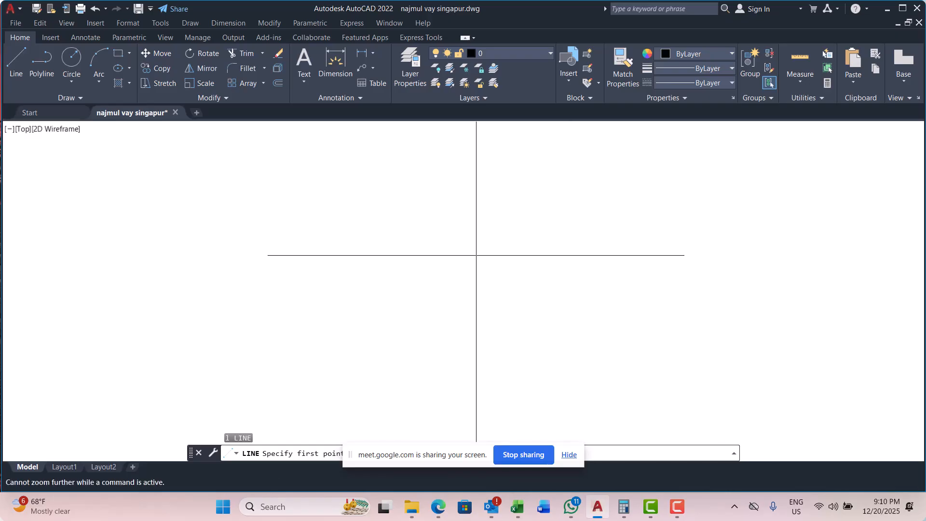
{"action": "key", "text": "Escape"}
{"action": "key", "text": "Escape"}
{"action": "key", "text": "Escape"}
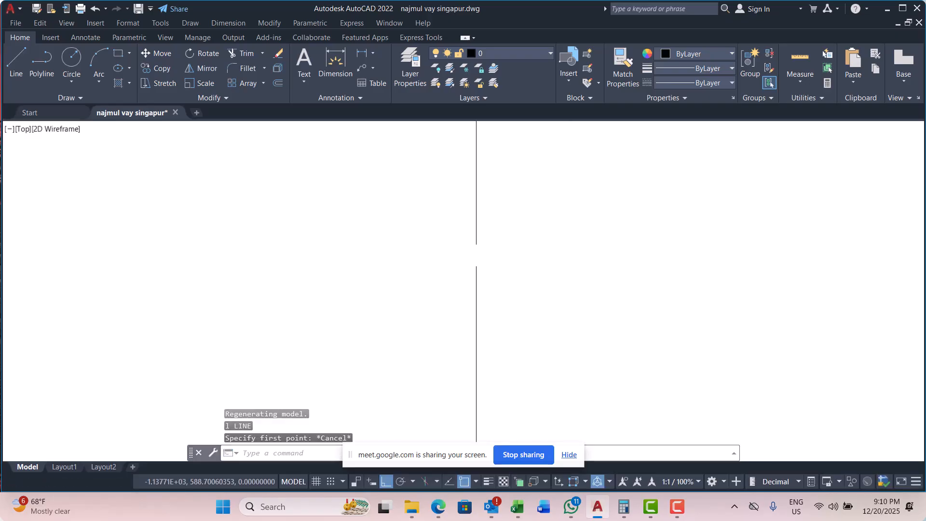
Draw a horizontal line from the origin 0,0 toward positive X, about 361,000 units long.
{"action": "type", "text": "1"}
{"action": "key", "text": "Return"}
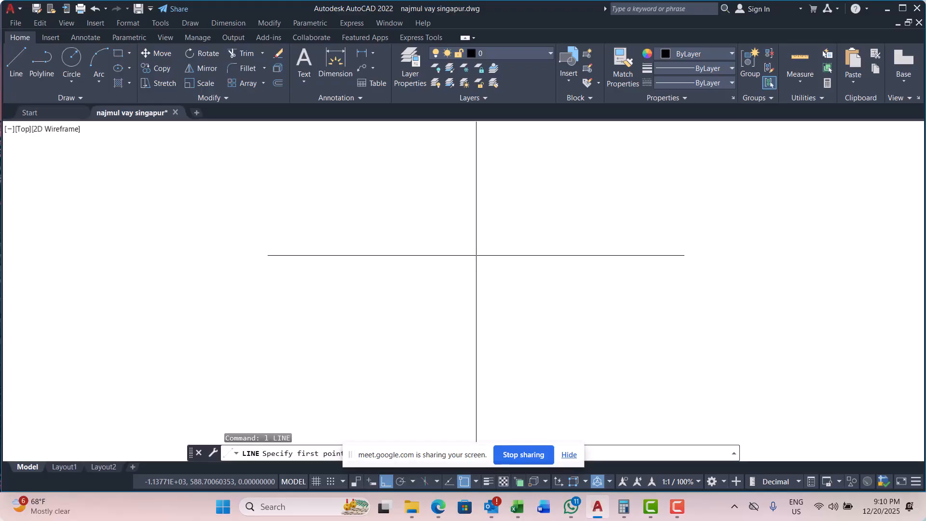
{"action": "type", "text": "0,0"}
{"action": "key", "text": "Return"}
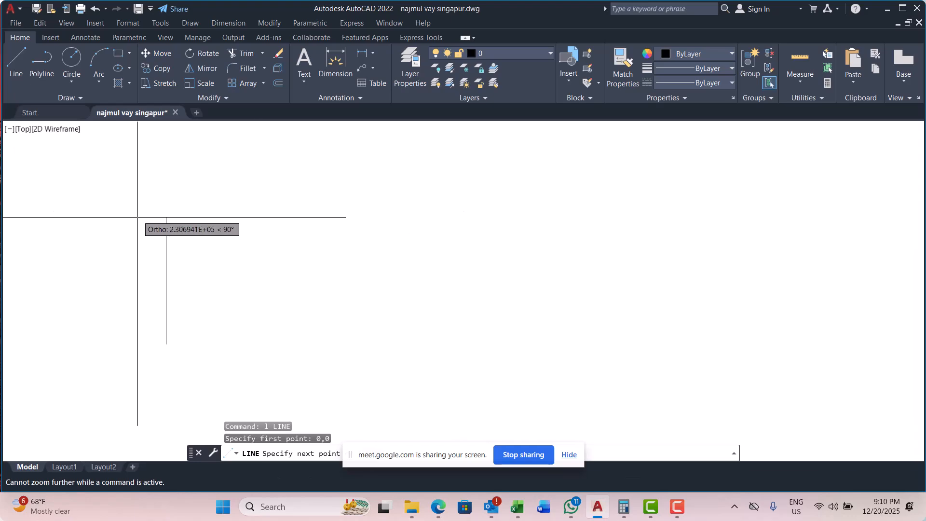
{"action": "middle_click_drag", "start_coordinate": [355, 224], "coordinate": [176, 225]}
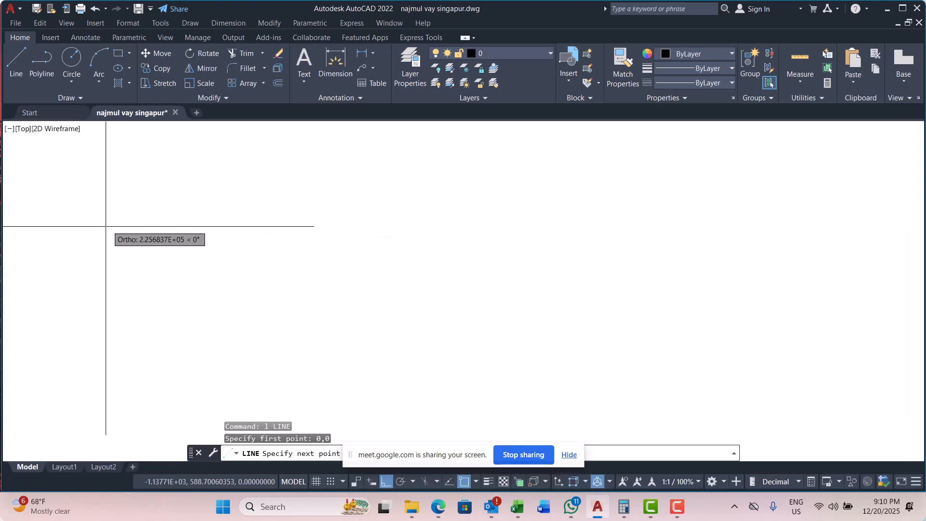
{"action": "scroll", "coordinate": [101, 231], "scroll_direction": "down", "scroll_amount": 2}
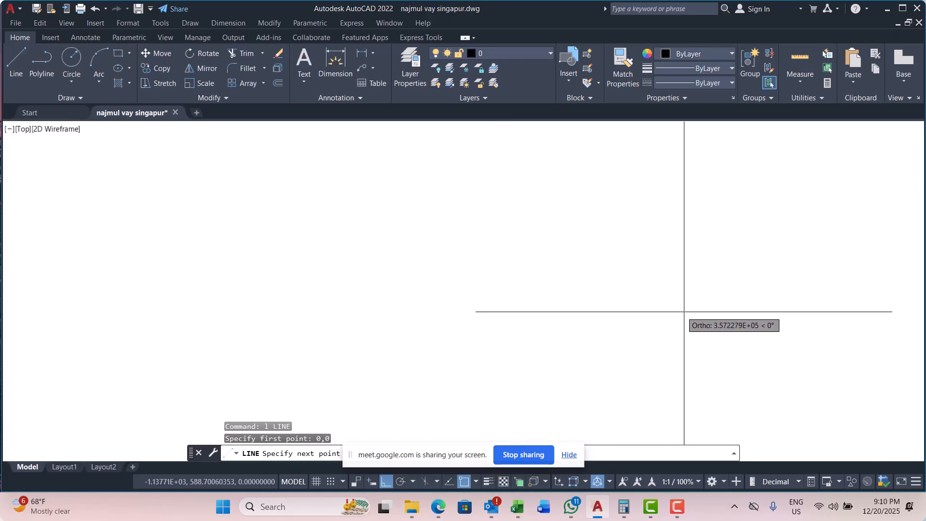
{"action": "left_click", "coordinate": [769, 261]}
{"action": "scroll", "coordinate": [587, 219], "scroll_direction": "down", "scroll_amount": 5}
{"action": "key", "text": "Escape"}
{"action": "scroll", "coordinate": [589, 222], "scroll_direction": "down", "scroll_amount": 10}
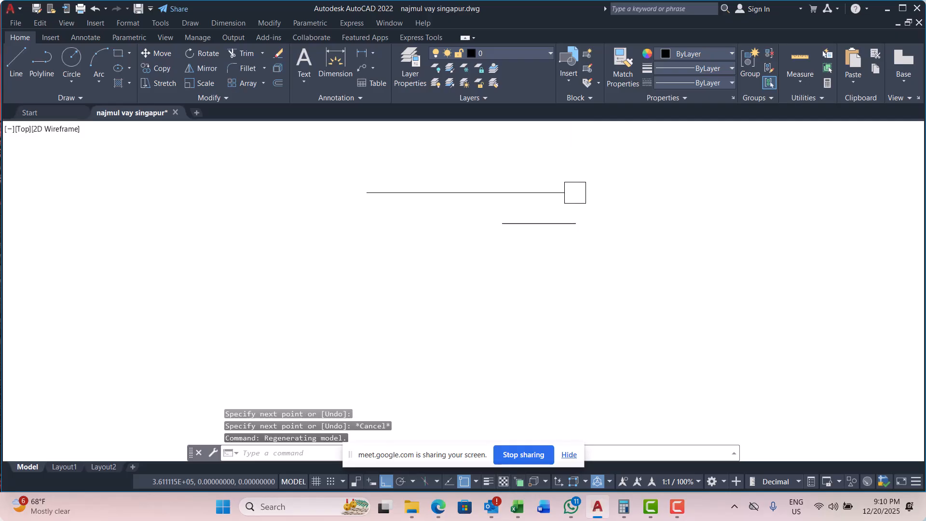
{"action": "key", "text": "Escape"}
{"action": "key", "text": "Escape"}
Fit the whole drawing in view using the All option of the ZOOM command.
{"action": "scroll", "coordinate": [602, 188], "scroll_direction": "up", "scroll_amount": 5}
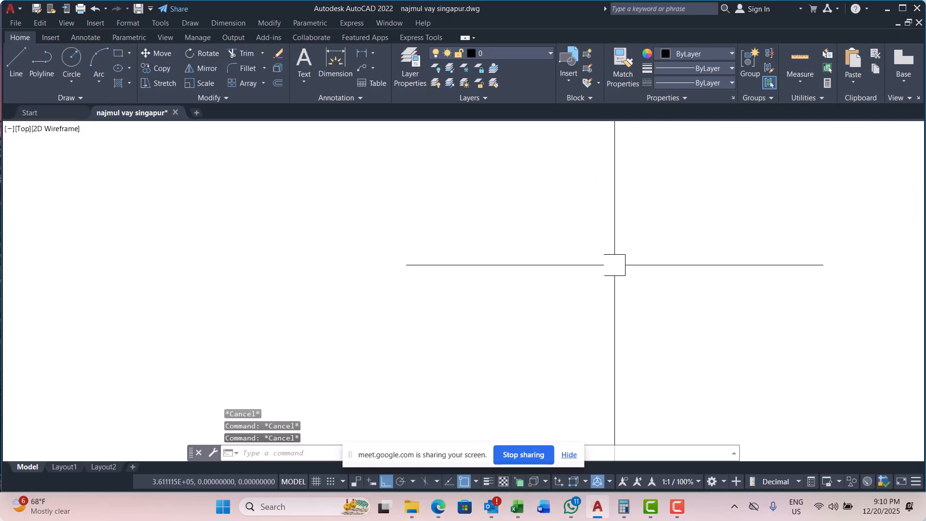
{"action": "type", "text": "z"}
{"action": "key", "text": "Return"}
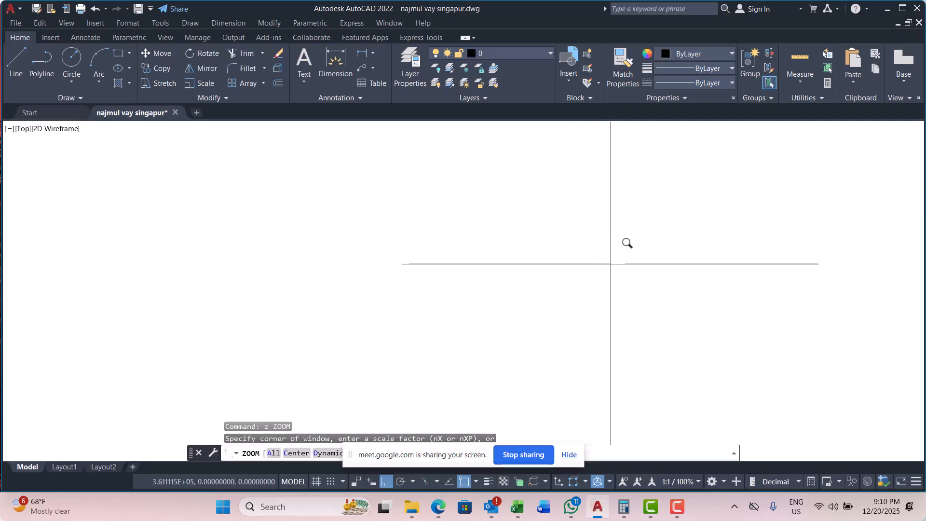
{"action": "type", "text": "a"}
{"action": "key", "text": "Return"}
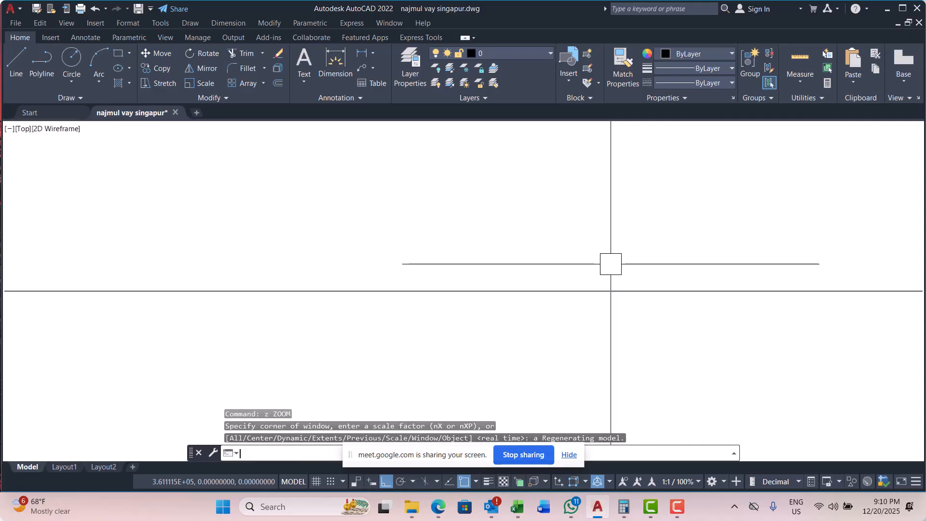
Move the view along the long line with the PAN command until both of its ends fit on screen.
{"action": "scroll", "coordinate": [723, 260], "scroll_direction": "up", "scroll_amount": 3}
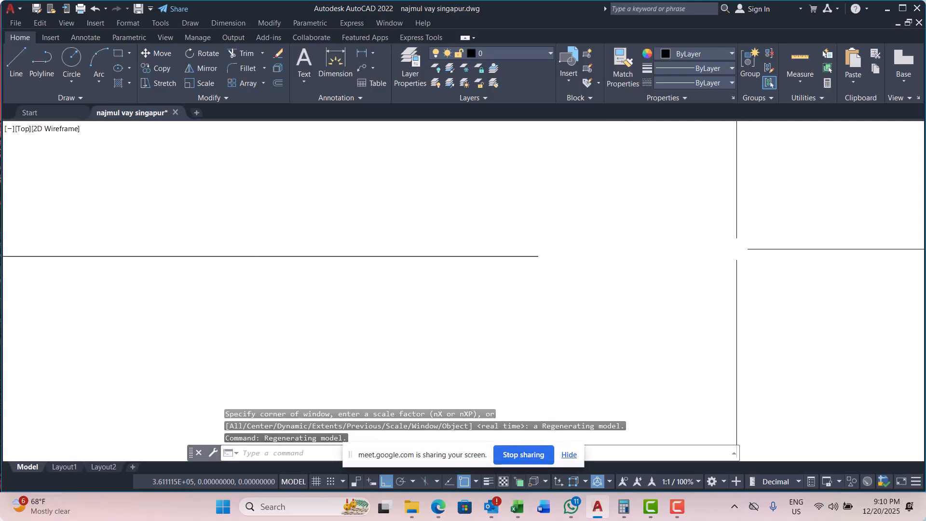
{"action": "middle_click_drag", "start_coordinate": [530, 233], "coordinate": [435, 265]}
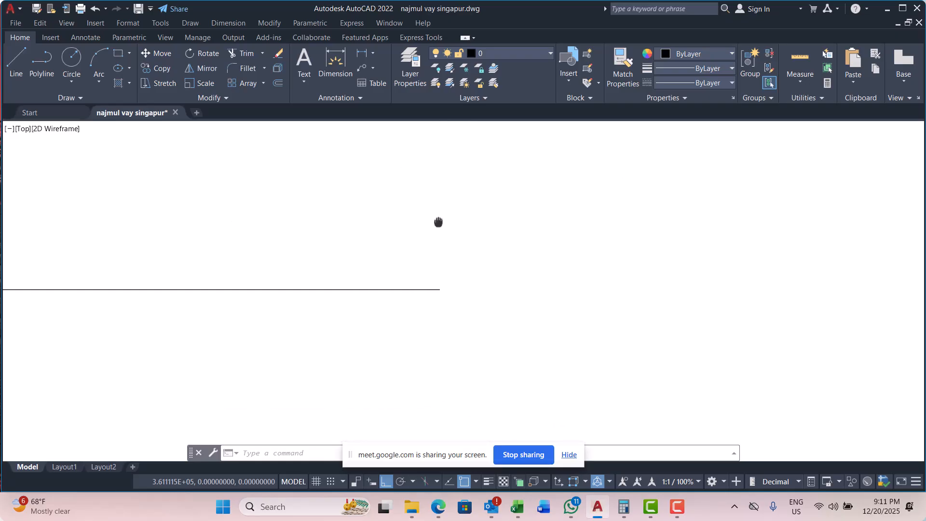
{"action": "middle_click_drag", "start_coordinate": [487, 222], "coordinate": [585, 225]}
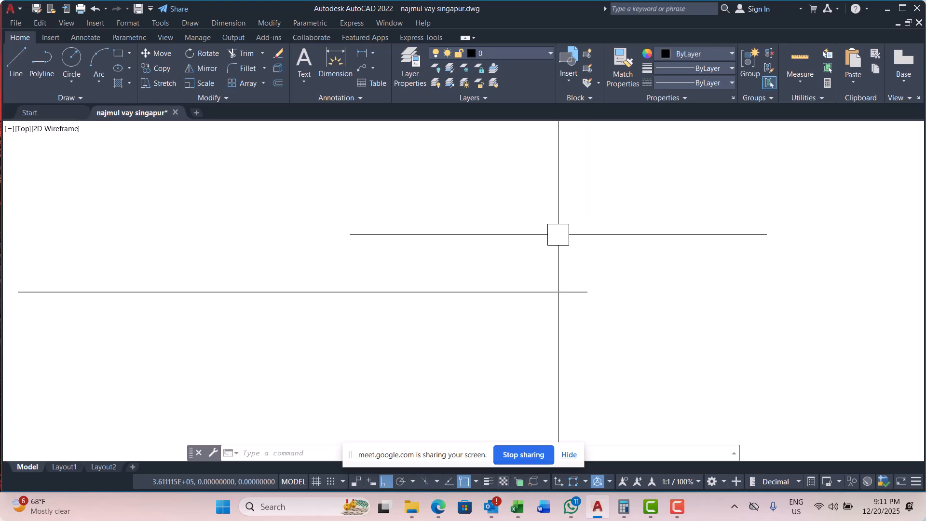
{"action": "key", "text": "Return"}
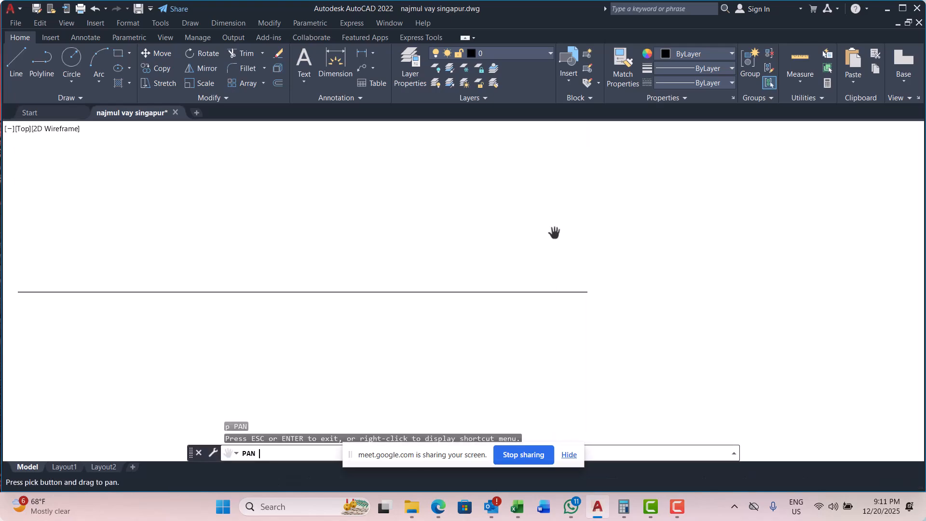
{"action": "left_click_drag", "start_coordinate": [324, 220], "coordinate": [424, 226]}
{"action": "key", "text": "Escape"}
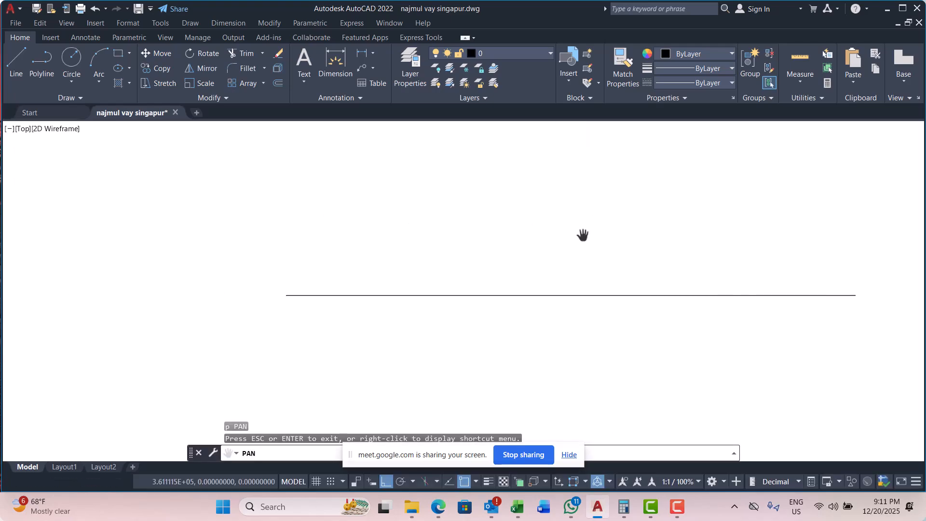
{"action": "middle_click_drag", "start_coordinate": [577, 247], "coordinate": [488, 228]}
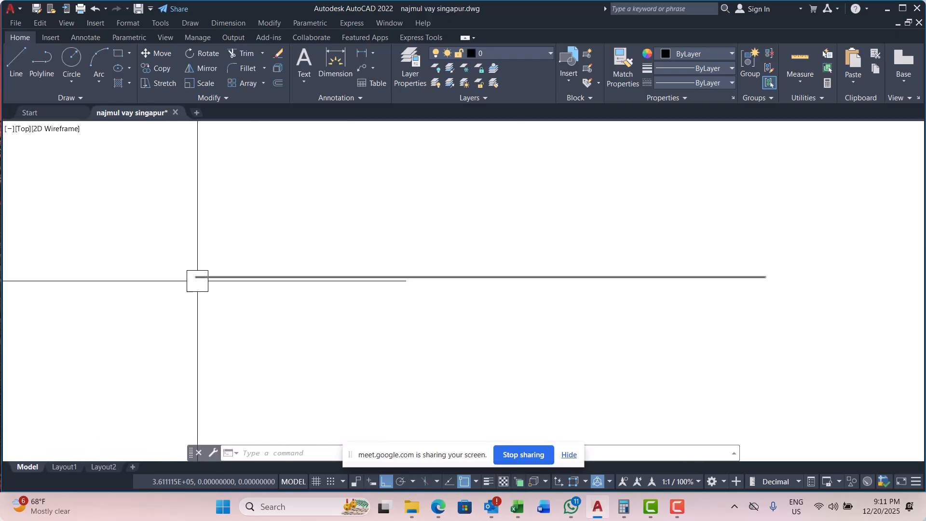
Draw a small rectangle just above the long line near its start point.
{"action": "scroll", "coordinate": [197, 279], "scroll_direction": "up", "scroll_amount": 2}
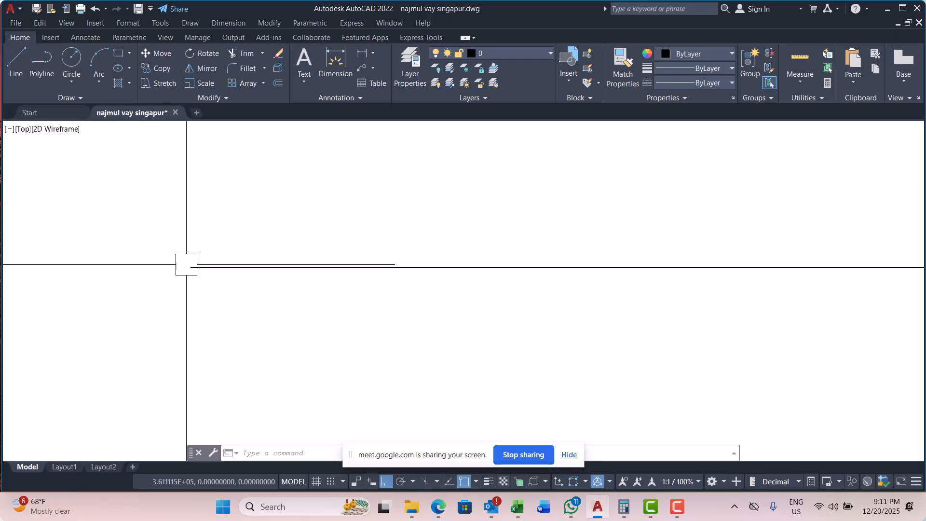
{"action": "scroll", "coordinate": [189, 266], "scroll_direction": "up", "scroll_amount": 5}
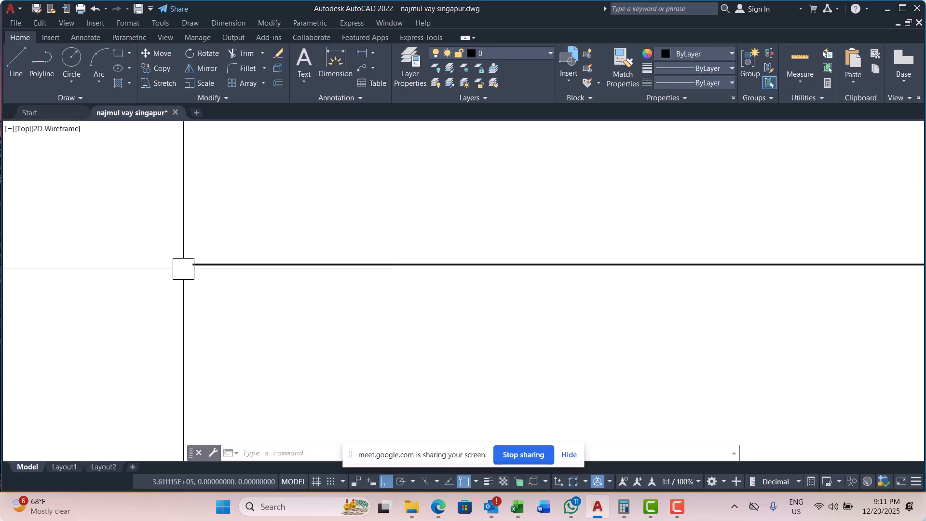
{"action": "scroll", "coordinate": [219, 253], "scroll_direction": "up", "scroll_amount": 3}
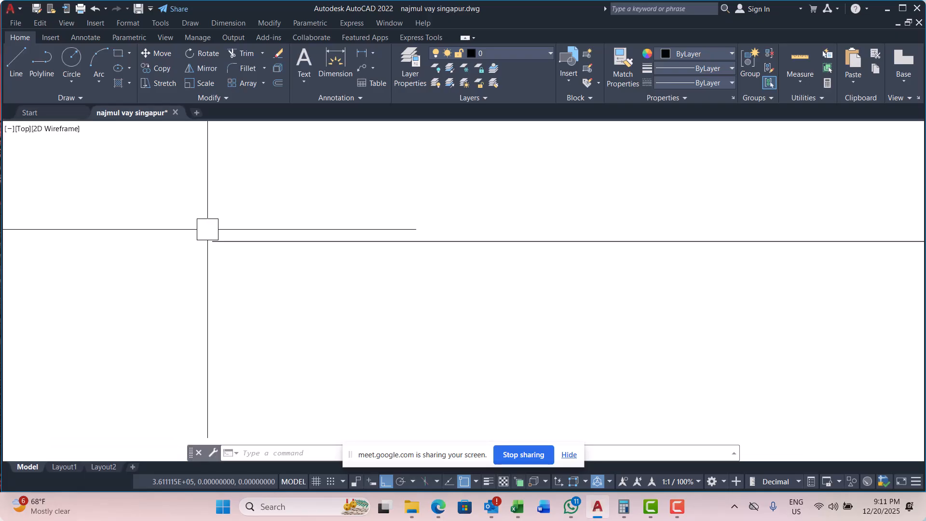
{"action": "left_click", "coordinate": [118, 54]}
{"action": "left_click", "coordinate": [344, 163]}
{"action": "left_click", "coordinate": [398, 208]}
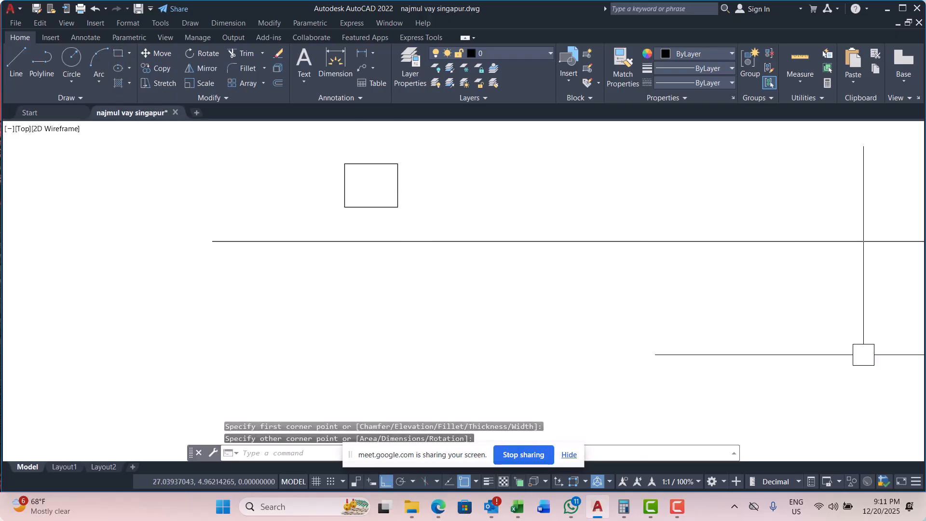
Select the small rectangle and the long line together with a crossing selection window.
{"action": "scroll", "coordinate": [196, 240], "scroll_direction": "up", "scroll_amount": 5}
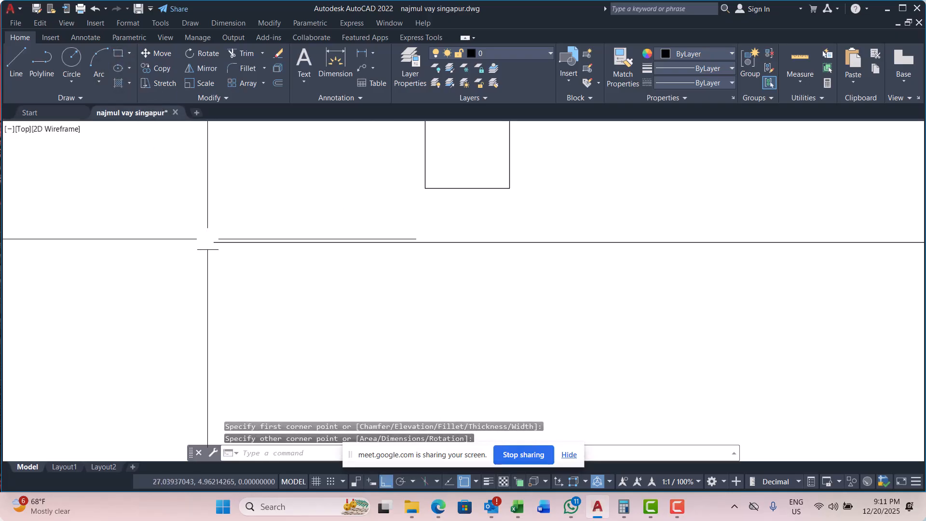
{"action": "scroll", "coordinate": [228, 258], "scroll_direction": "up", "scroll_amount": 2}
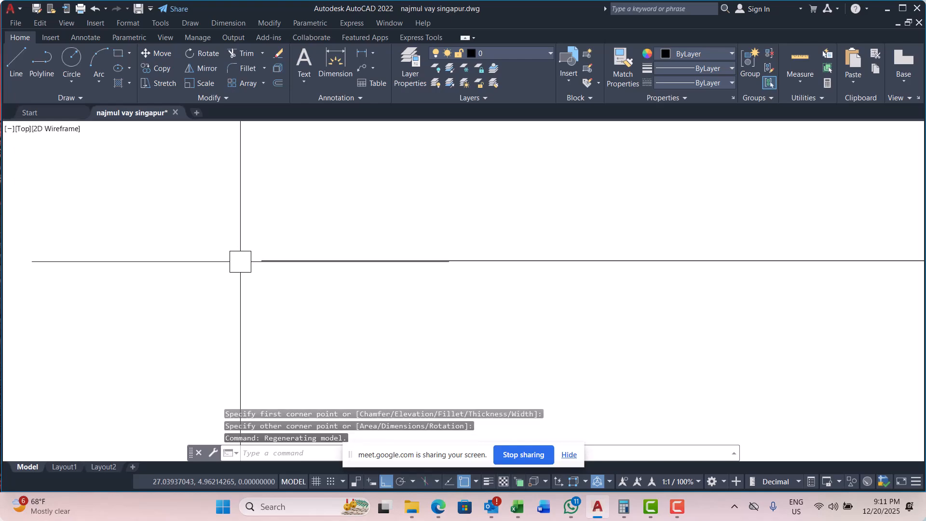
{"action": "scroll", "coordinate": [261, 275], "scroll_direction": "down", "scroll_amount": 12}
{"action": "key", "text": "Escape"}
{"action": "scroll", "coordinate": [338, 279], "scroll_direction": "up", "scroll_amount": 4}
{"action": "key", "text": "Escape"}
{"action": "key", "text": "Escape"}
{"action": "key", "text": "Escape"}
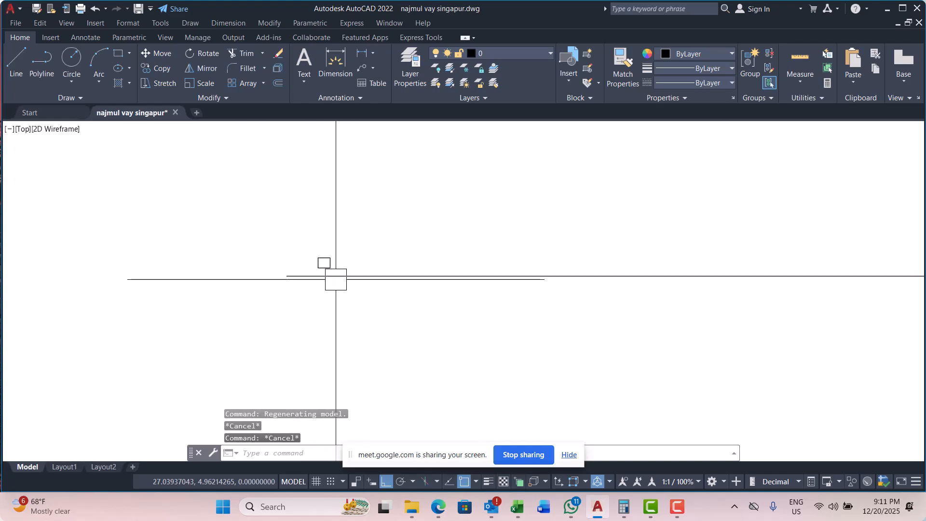
{"action": "left_click", "coordinate": [386, 224]}
{"action": "left_click", "coordinate": [298, 302]}
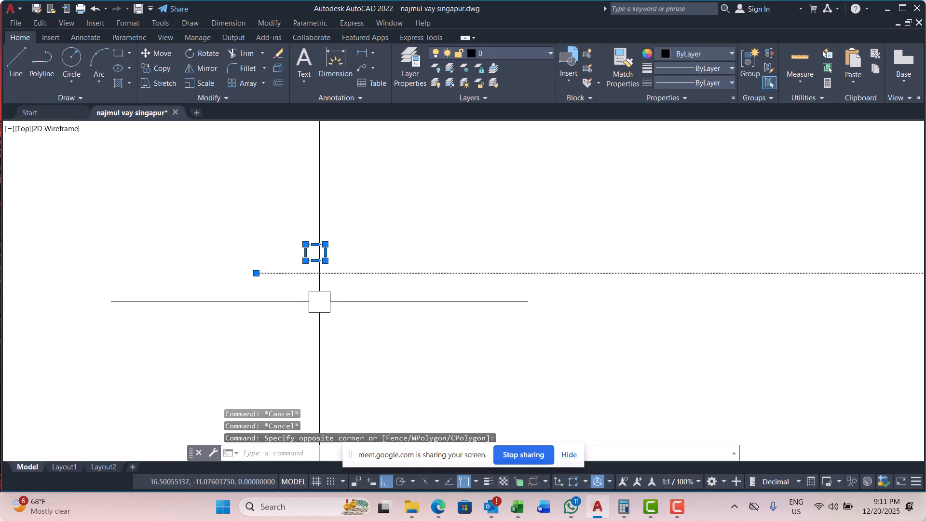
Erase the selected small rectangle and long line from the drawing.
{"action": "type", "text": "e"}
{"action": "key", "text": "Return"}
{"action": "key", "text": "Escape"}
{"action": "key", "text": "Escape"}
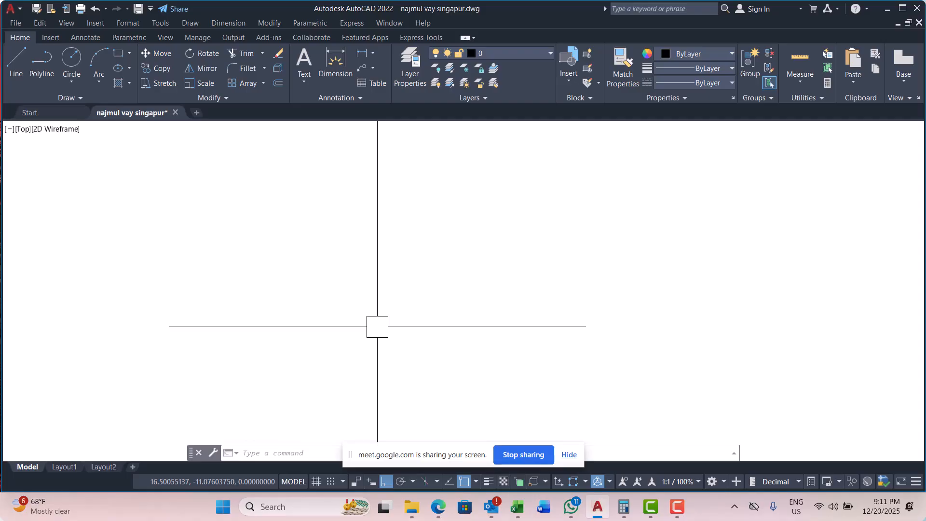
Switch to the Google Meet call, hide the screen-sharing notice, mute and unmute the microphone, and return to AutoCAD.
{"action": "mouse_move", "coordinate": [435, 506]}
{"action": "left_click", "coordinate": [407, 463]}
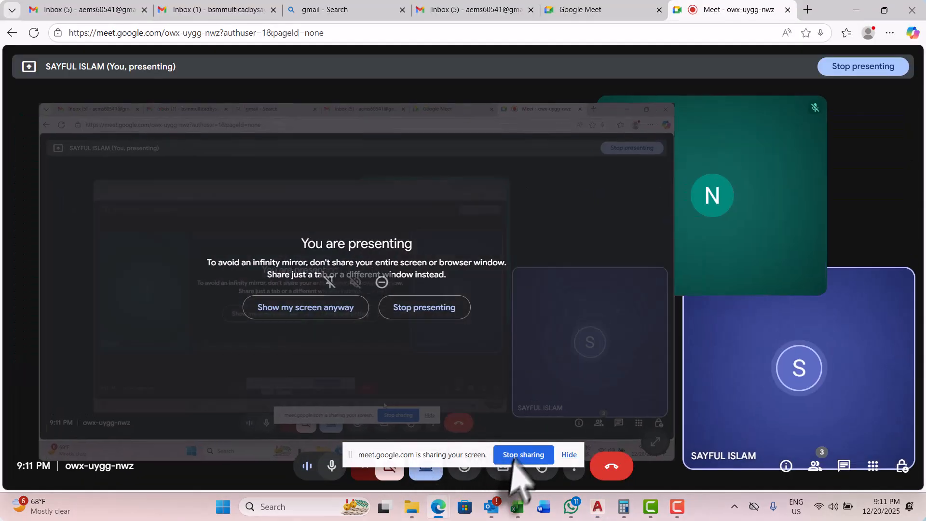
{"action": "left_click", "coordinate": [569, 455]}
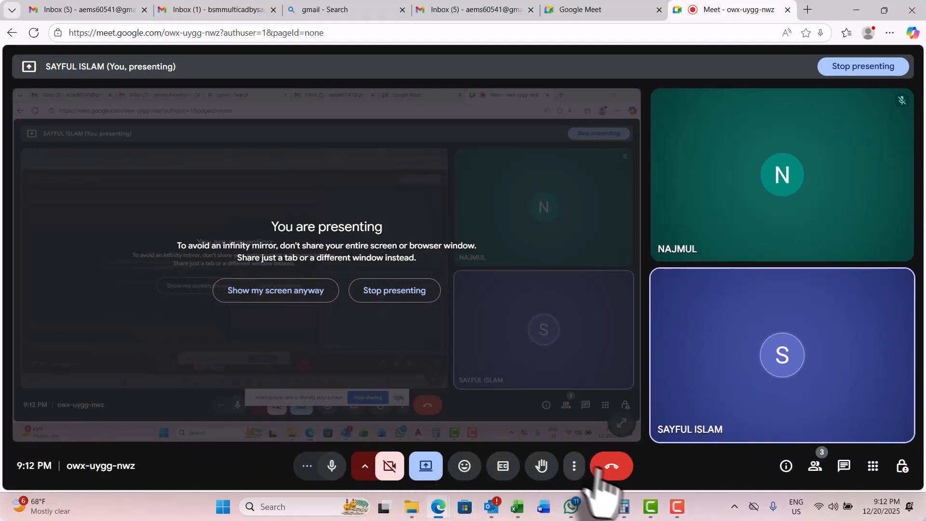
{"action": "left_click", "coordinate": [332, 466]}
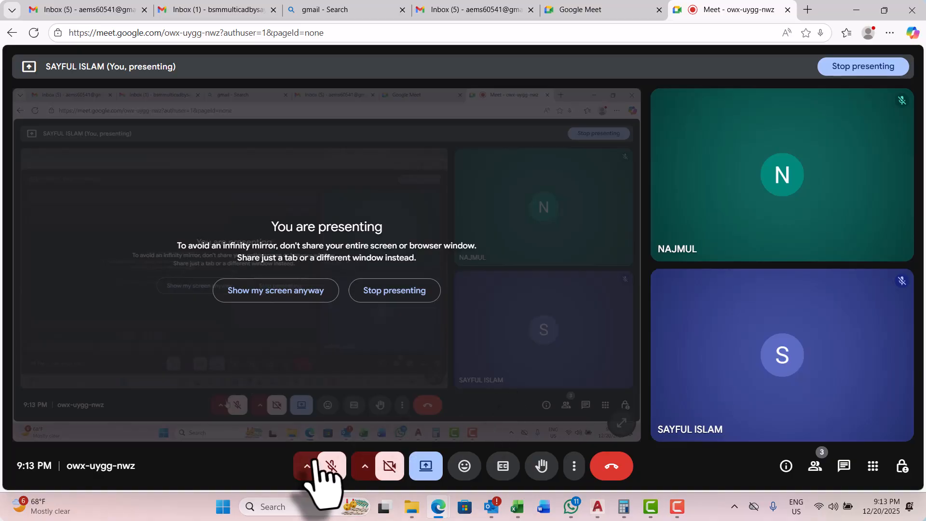
{"action": "left_click", "coordinate": [329, 465]}
{"action": "left_click", "coordinate": [857, 9]}
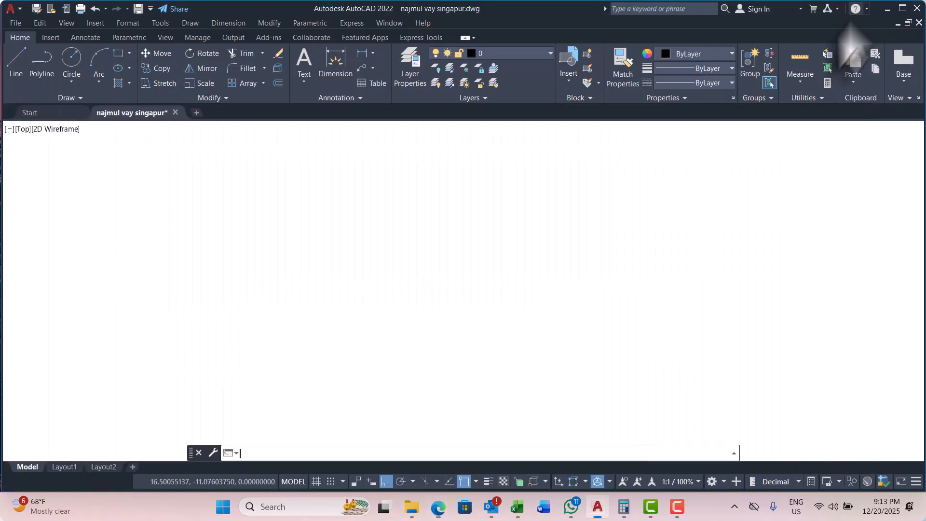
Draw a horizontal line 4 units long towards the right from the origin 0,0 with Ortho on.
{"action": "key", "text": "Escape"}
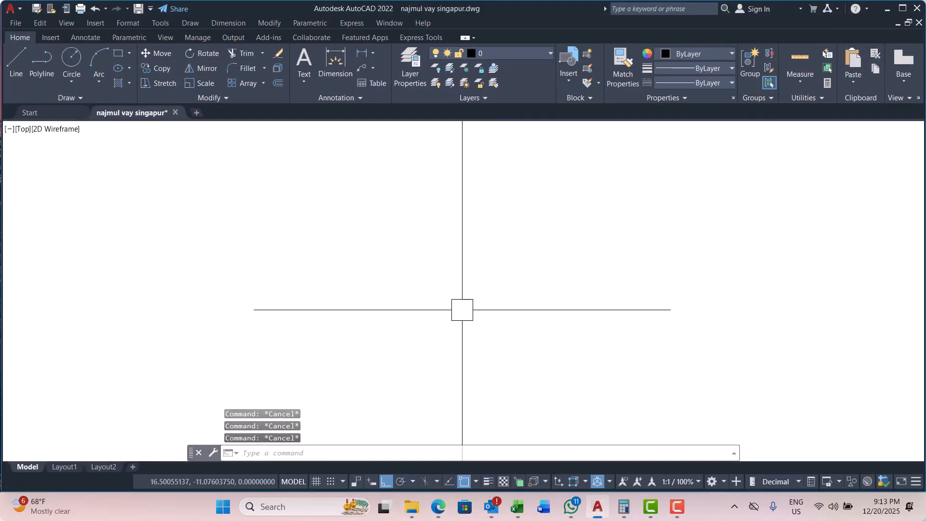
{"action": "type", "text": "l"}
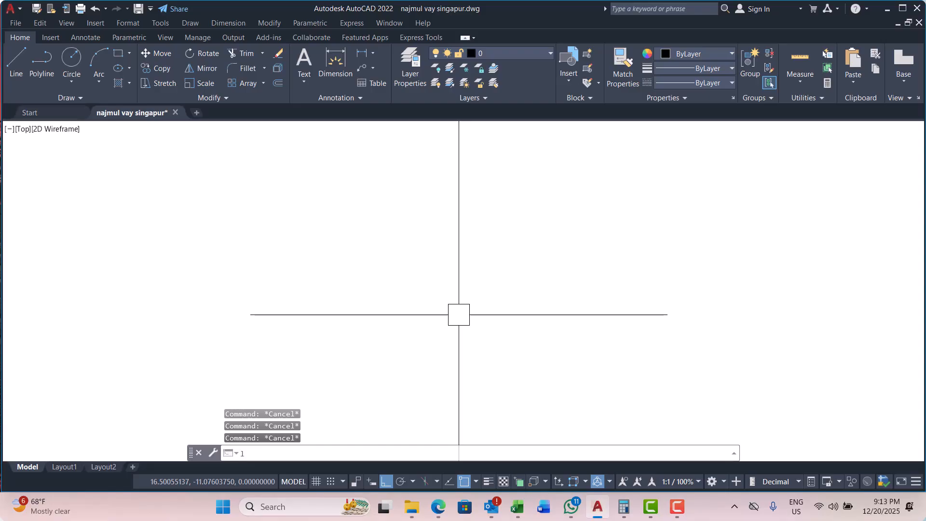
{"action": "key", "text": "Return"}
{"action": "type", "text": "0,"}
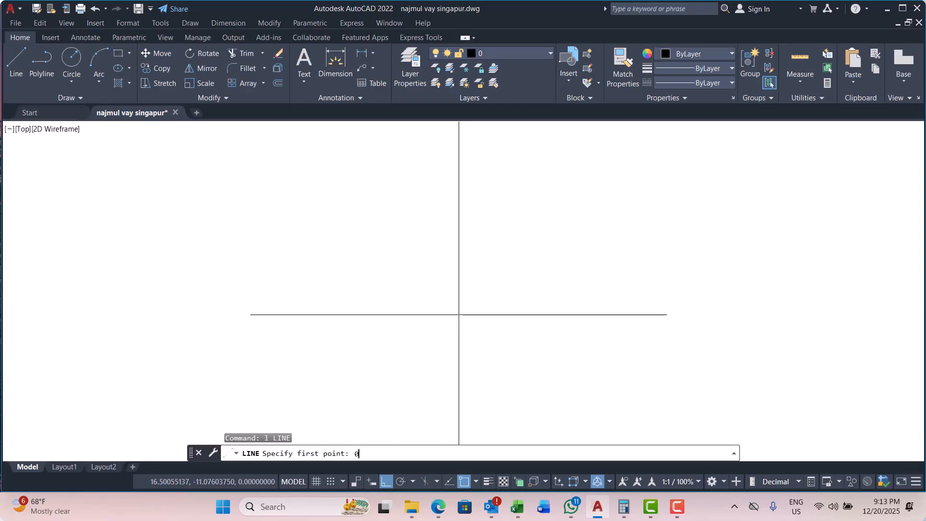
{"action": "type", "text": "0"}
{"action": "key", "text": "Return"}
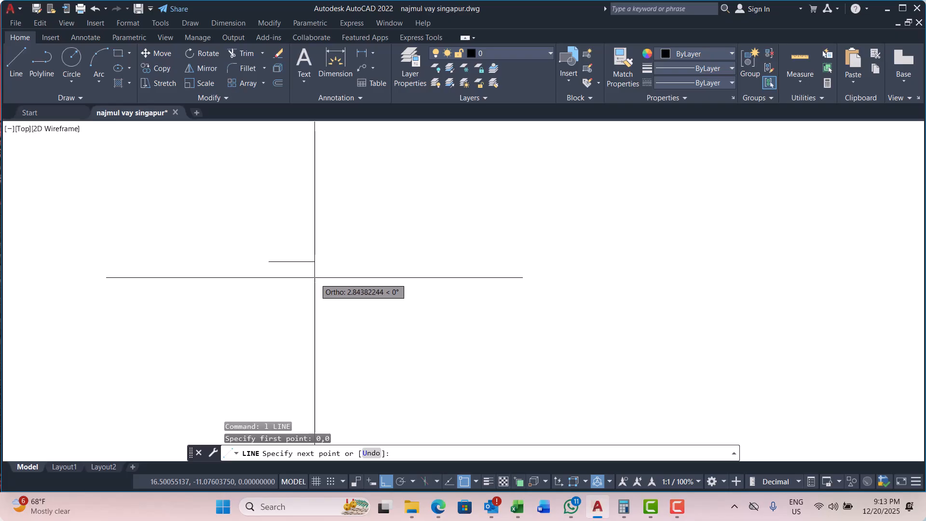
{"action": "scroll", "coordinate": [340, 277], "scroll_direction": "down", "scroll_amount": 12}
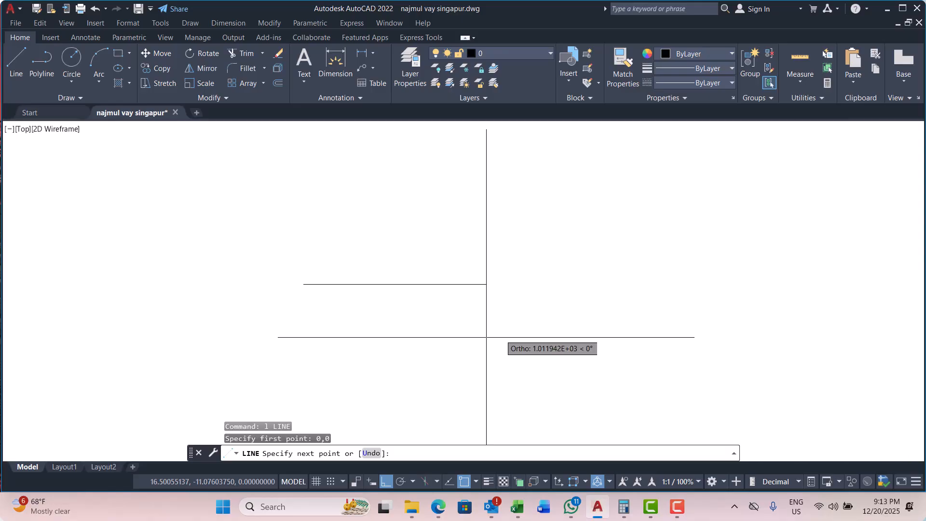
{"action": "scroll", "coordinate": [291, 293], "scroll_direction": "up", "scroll_amount": 5}
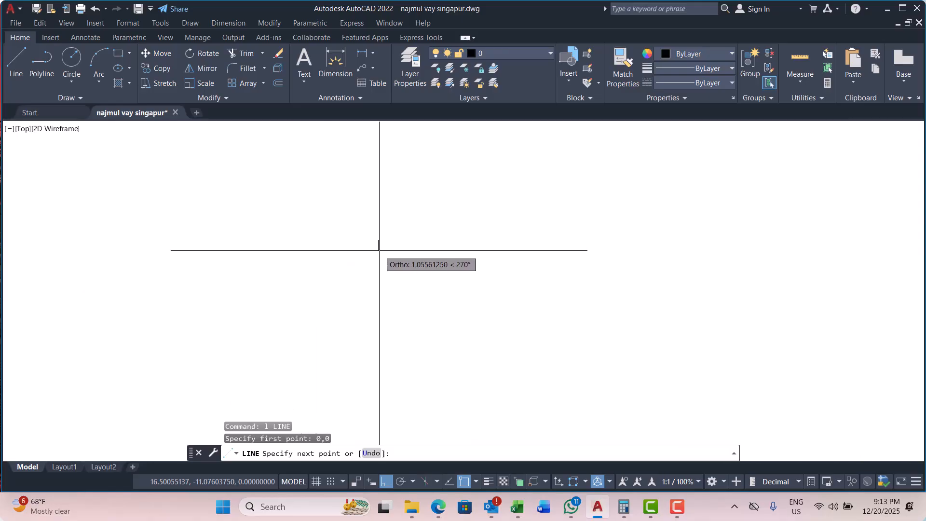
{"action": "scroll", "coordinate": [379, 251], "scroll_direction": "up", "scroll_amount": 4}
{"action": "scroll", "coordinate": [363, 265], "scroll_direction": "up", "scroll_amount": 3}
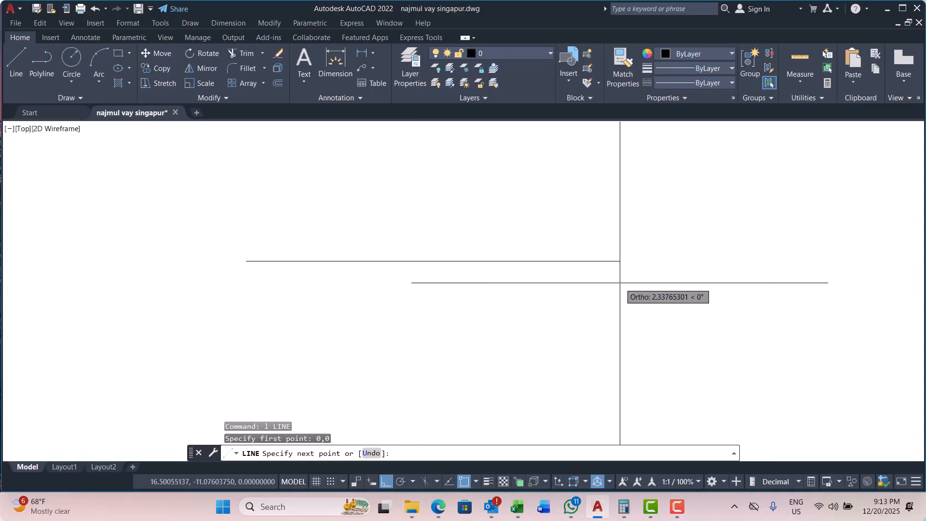
{"action": "type", "text": "4"}
{"action": "key", "text": "Return"}
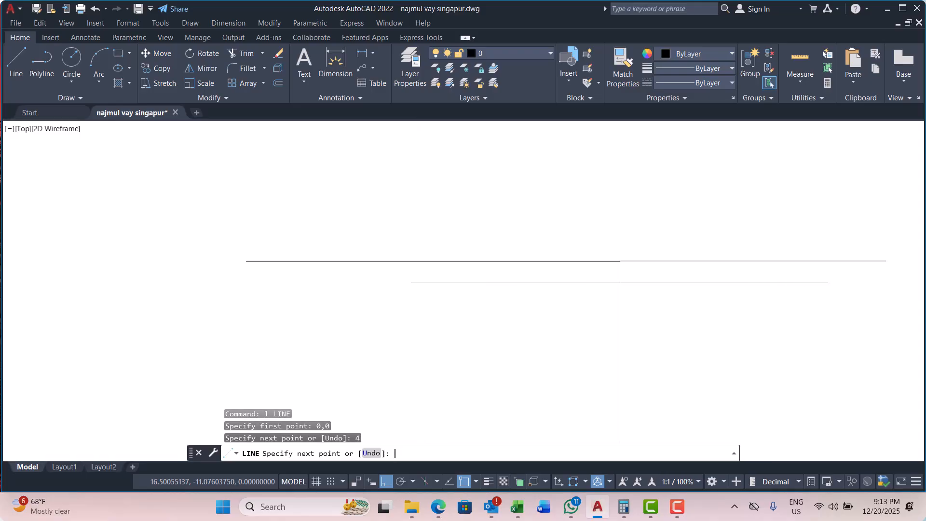
{"action": "key", "text": "Return"}
{"action": "scroll", "coordinate": [451, 276], "scroll_direction": "down", "scroll_amount": 4}
{"action": "scroll", "coordinate": [450, 275], "scroll_direction": "down", "scroll_amount": 2}
{"action": "key", "text": "Escape"}
{"action": "key", "text": "Escape"}
{"action": "key", "text": "Escape"}
{"action": "scroll", "coordinate": [436, 270], "scroll_direction": "up", "scroll_amount": 4}
{"action": "middle_click_drag", "start_coordinate": [436, 268], "coordinate": [429, 283]}
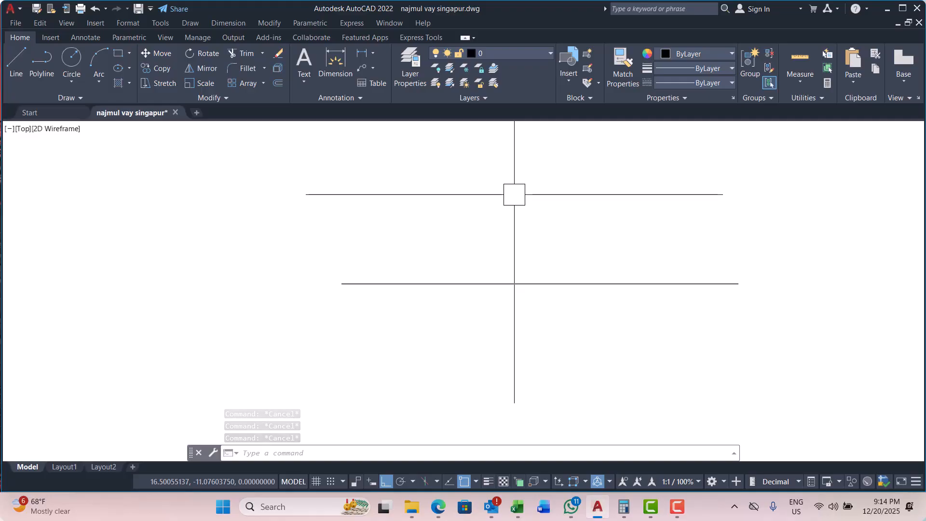
{"action": "middle_click_drag", "start_coordinate": [512, 193], "coordinate": [496, 231]}
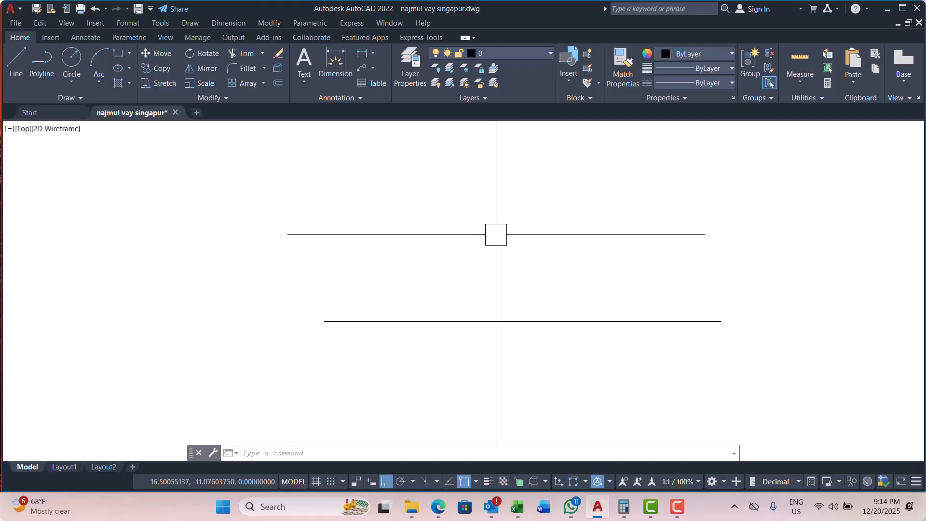
{"action": "type", "text": "1"}
{"action": "key", "text": "Return"}
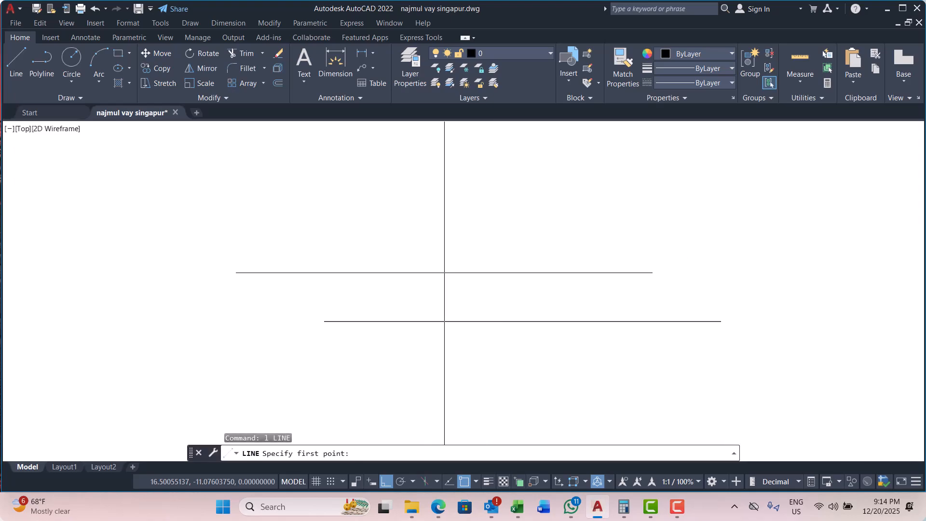
{"action": "key", "text": "Escape"}
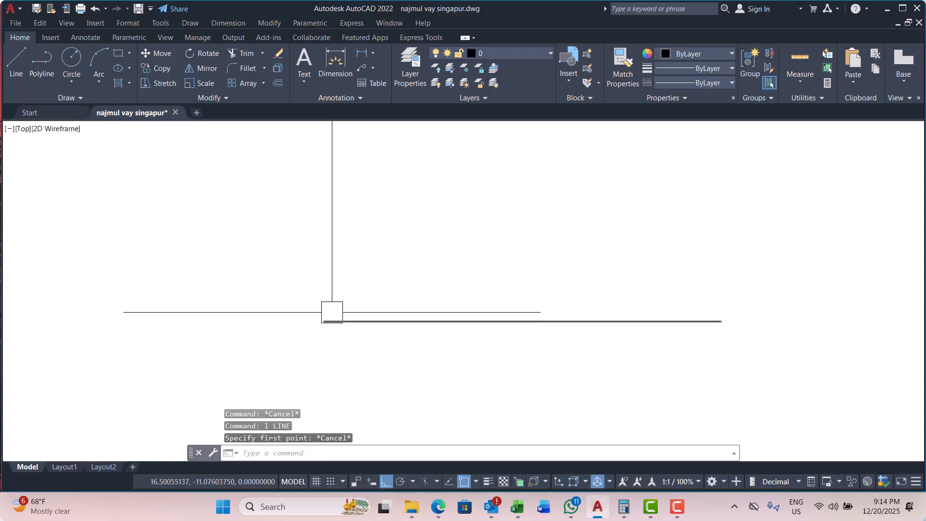
{"action": "key", "text": "Escape"}
{"action": "key", "text": "Escape"}
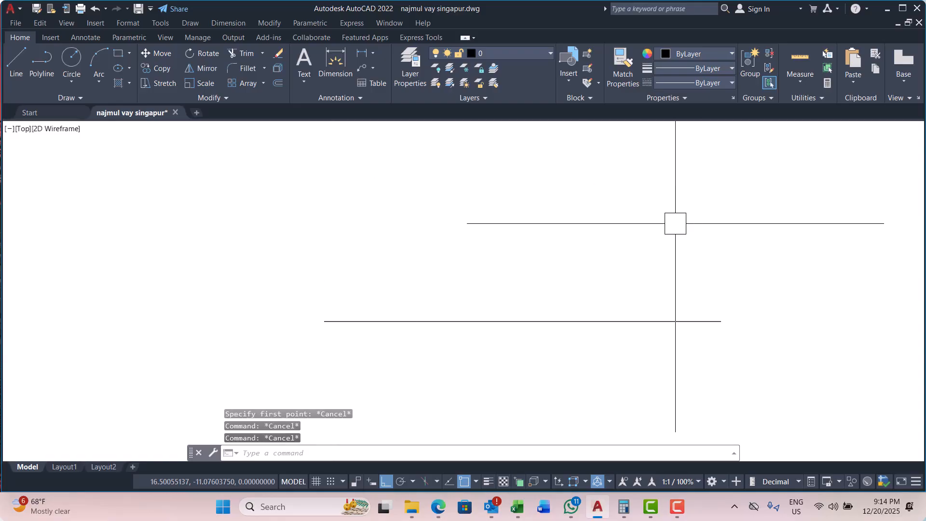
Start a second line at 0,0, with Ortho turned off and Dynamic Input turned on.
{"action": "type", "text": "1"}
{"action": "key", "text": "Return"}
{"action": "type", "text": "0,"}
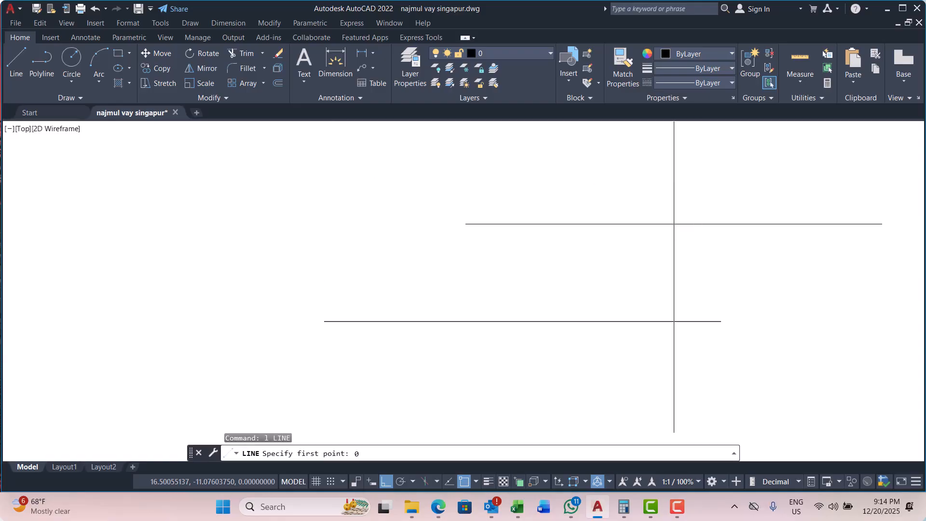
{"action": "type", "text": "0"}
{"action": "key", "text": "Return"}
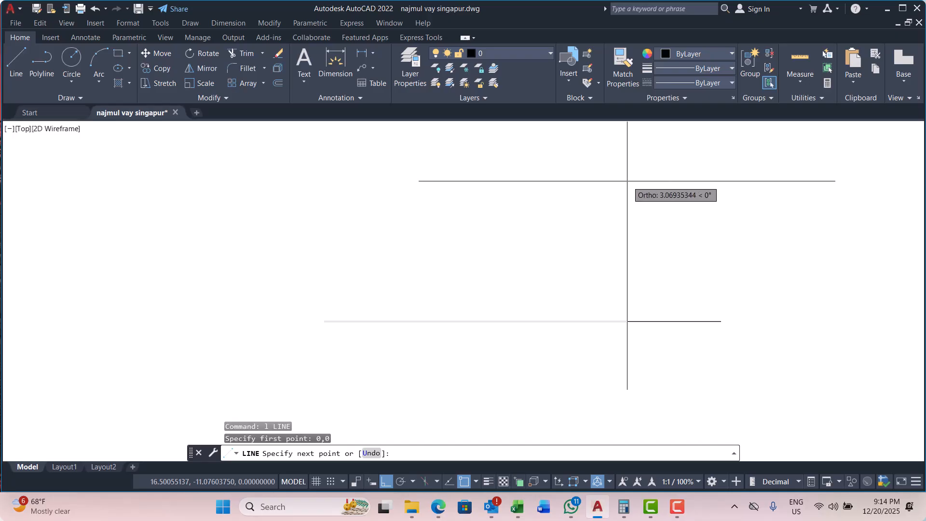
{"action": "scroll", "coordinate": [407, 248], "scroll_direction": "down", "scroll_amount": 10}
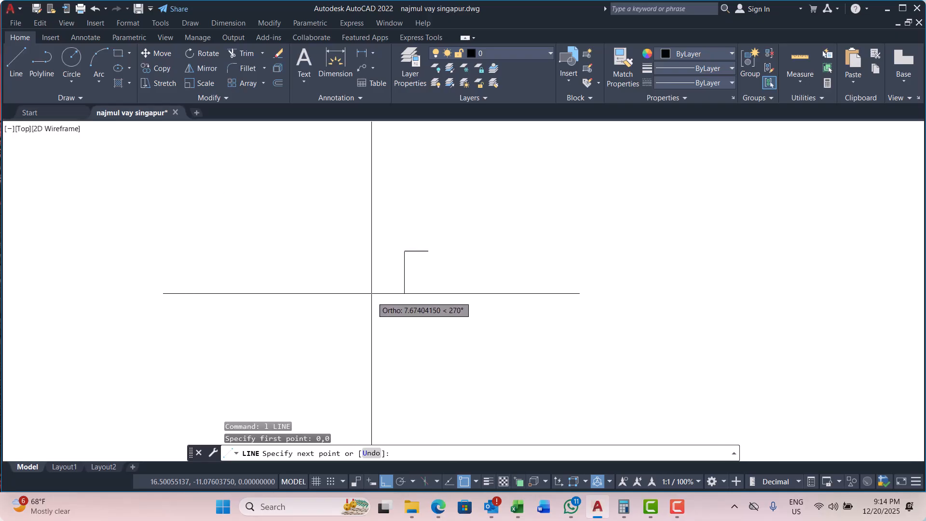
{"action": "left_click", "coordinate": [385, 481]}
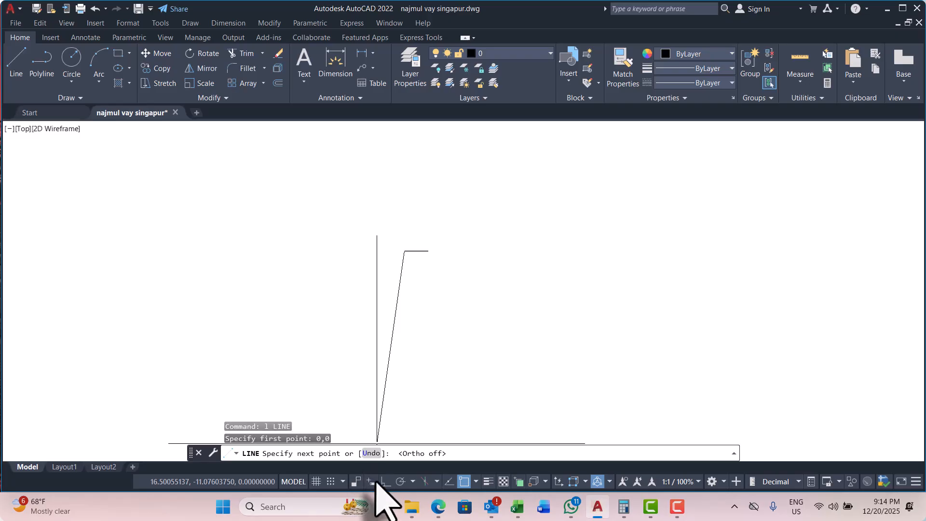
{"action": "left_click", "coordinate": [370, 481]}
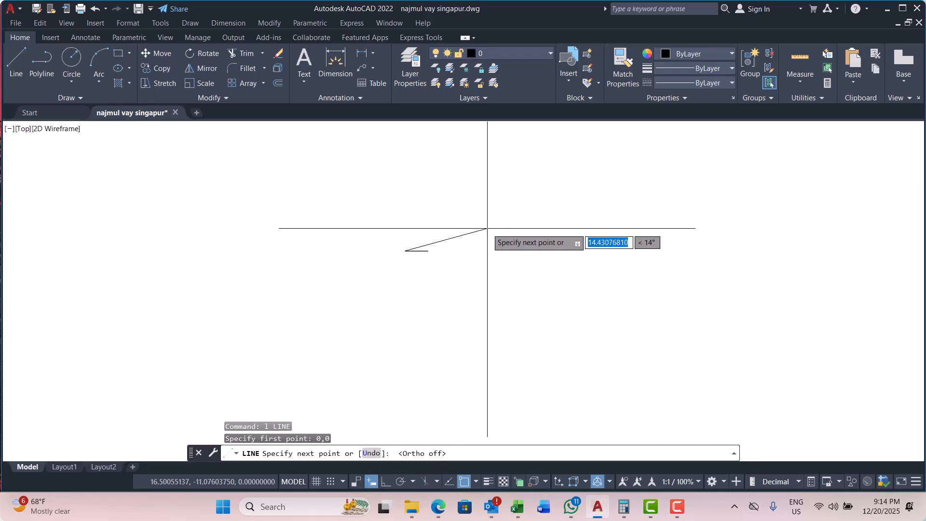
Finish the line with a length of 500 at an angle of 47°.
{"action": "scroll", "coordinate": [473, 204], "scroll_direction": "up", "scroll_amount": 2}
{"action": "scroll", "coordinate": [424, 308], "scroll_direction": "down", "scroll_amount": 1}
{"action": "scroll", "coordinate": [482, 269], "scroll_direction": "down", "scroll_amount": 1}
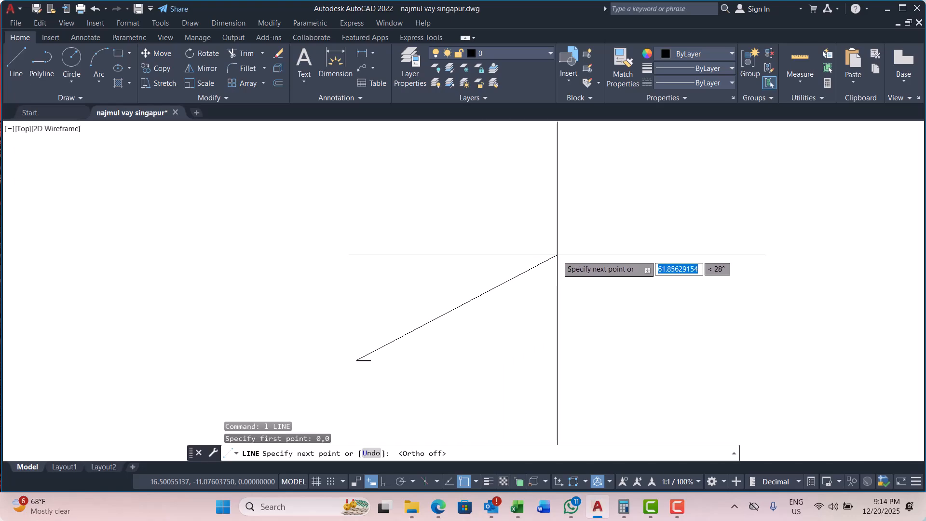
{"action": "type", "text": "500"}
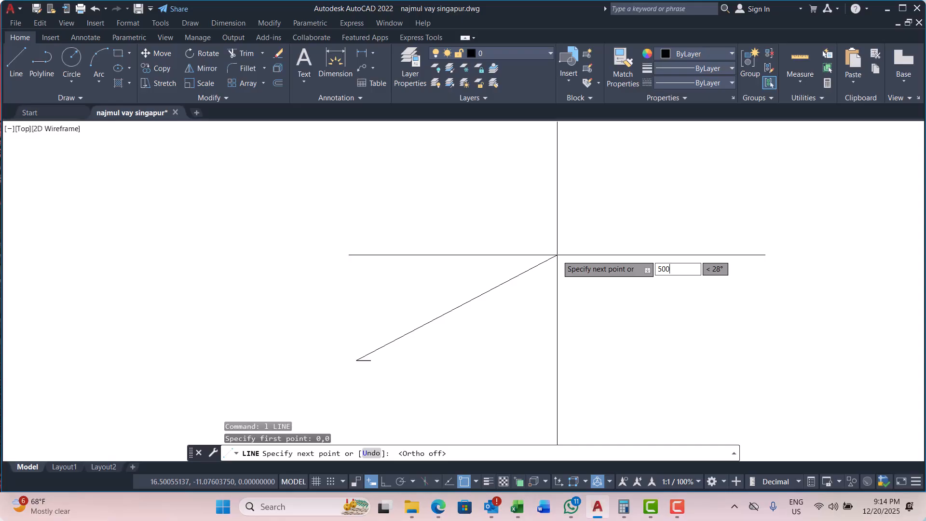
{"action": "key", "text": "Tab"}
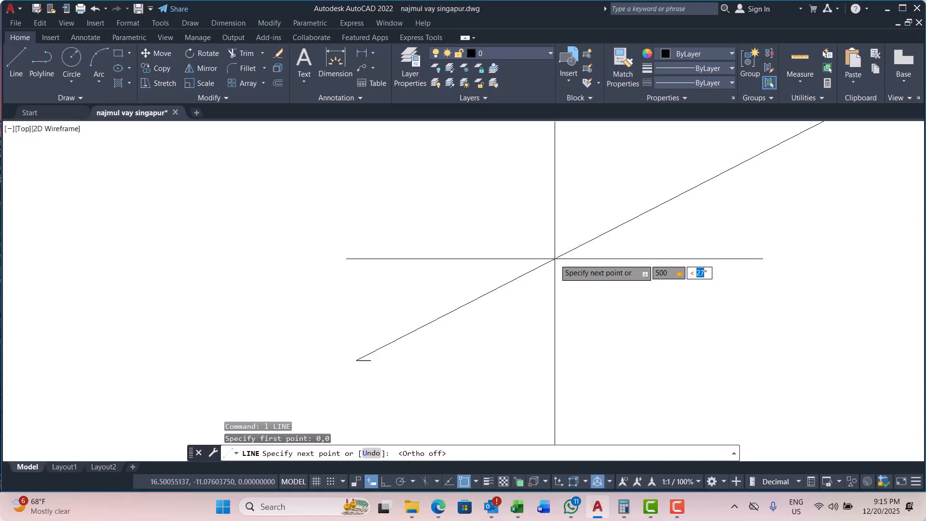
{"action": "type", "text": "47"}
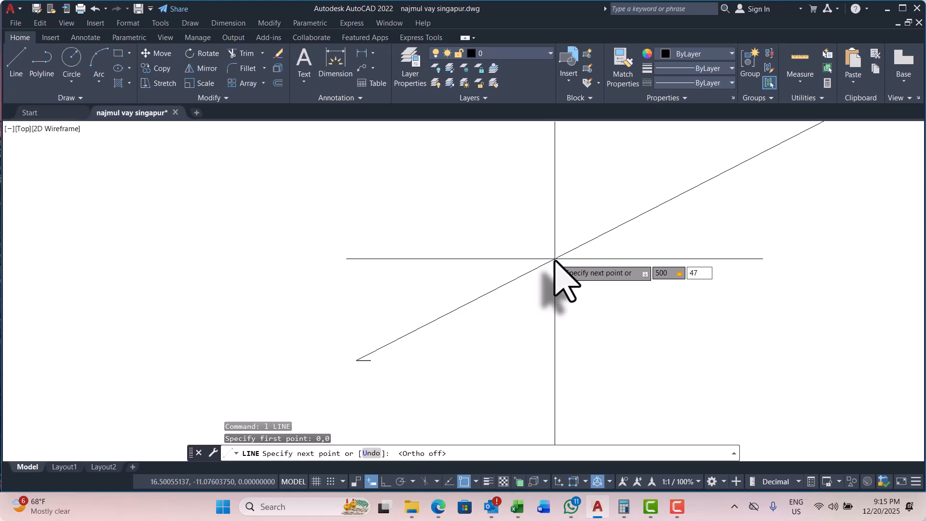
{"action": "key", "text": "Return"}
{"action": "scroll", "coordinate": [484, 295], "scroll_direction": "down", "scroll_amount": 5}
{"action": "key", "text": "Escape"}
{"action": "key", "text": "Escape"}
{"action": "key", "text": "Escape"}
{"action": "key", "text": "Escape"}
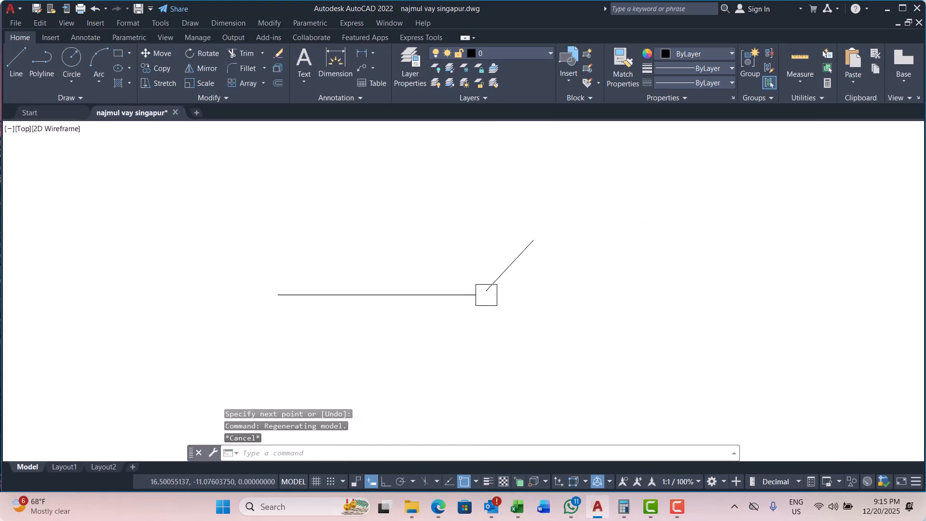
Examine the angled line and the short horizontal line at their shared start point, both close up and from afar.
{"action": "scroll", "coordinate": [488, 290], "scroll_direction": "up", "scroll_amount": 10}
{"action": "scroll", "coordinate": [425, 314], "scroll_direction": "down", "scroll_amount": 3}
{"action": "scroll", "coordinate": [421, 317], "scroll_direction": "down", "scroll_amount": 5}
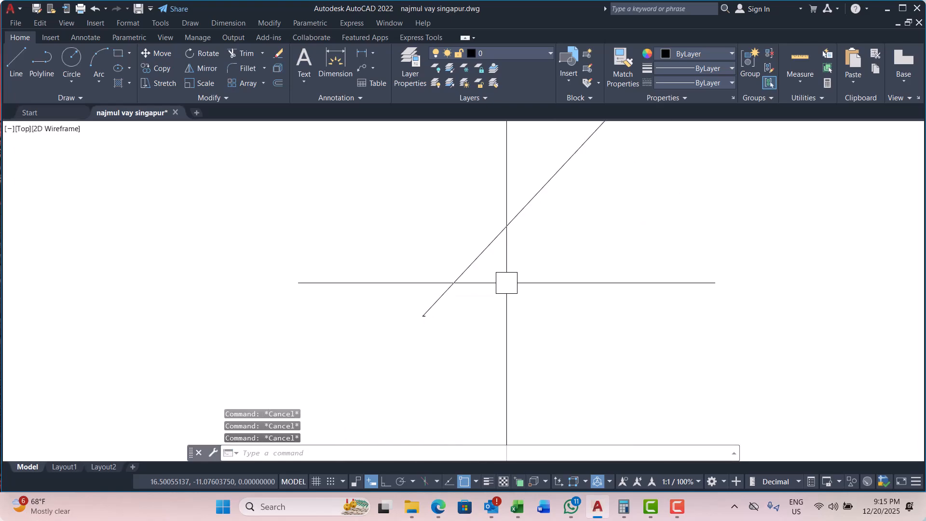
{"action": "mouse_move", "coordinate": [520, 220]}
{"action": "middle_mouse_down"}
{"action": "mouse_move", "coordinate": [680, 214]}
{"action": "mouse_move", "coordinate": [709, 196]}
{"action": "middle_mouse_up"}
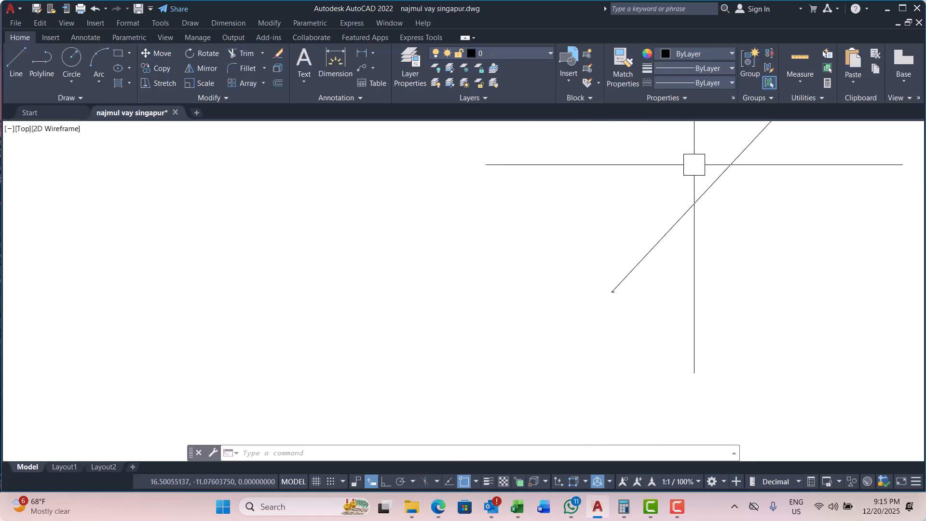
{"action": "middle_click_drag", "start_coordinate": [694, 164], "coordinate": [684, 170]}
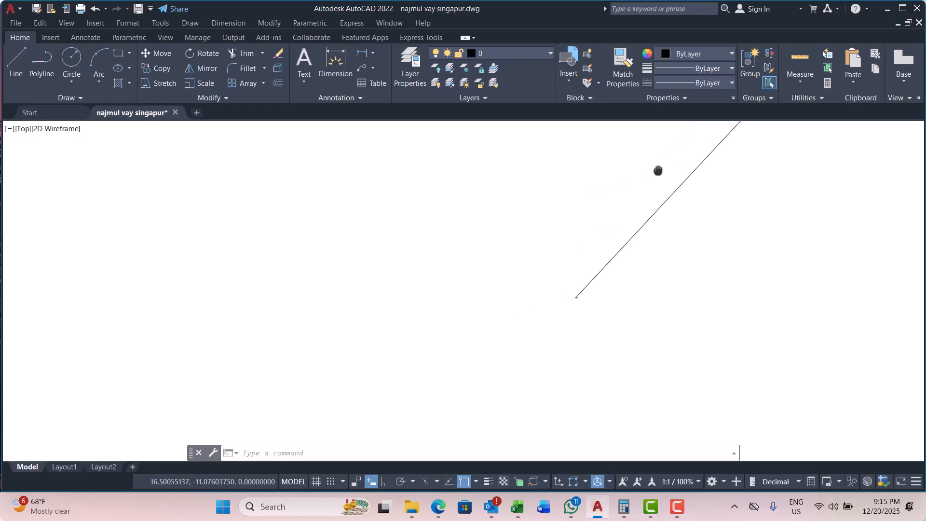
{"action": "scroll", "coordinate": [586, 287], "scroll_direction": "up", "scroll_amount": 10}
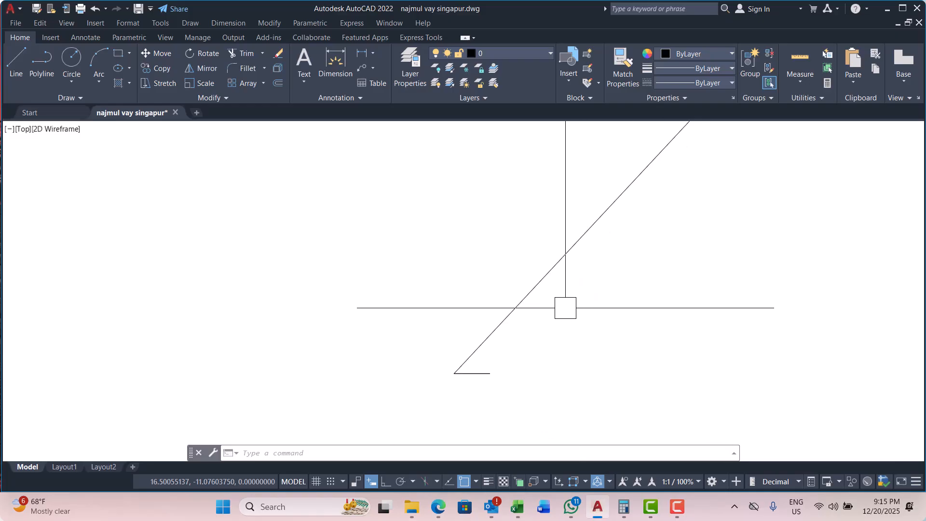
{"action": "scroll", "coordinate": [509, 319], "scroll_direction": "up", "scroll_amount": 2}
{"action": "scroll", "coordinate": [717, 196], "scroll_direction": "up", "scroll_amount": 4}
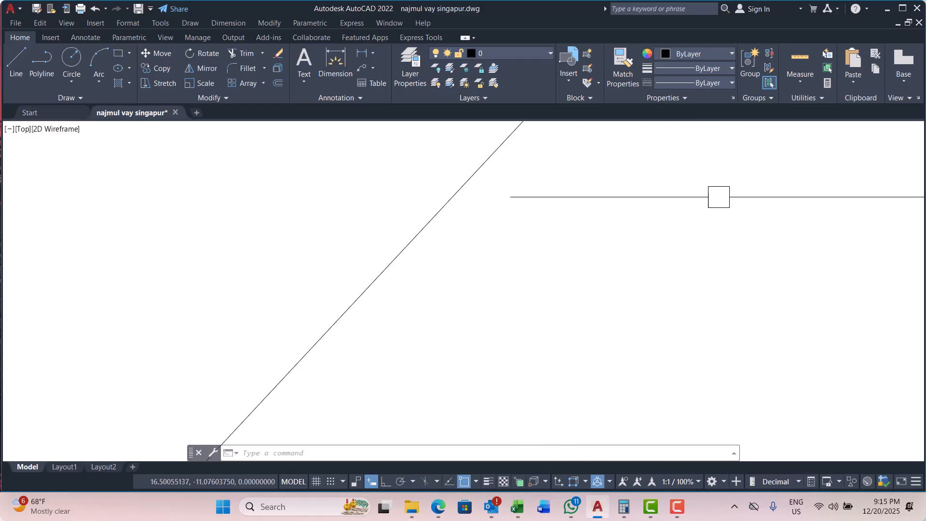
{"action": "scroll", "coordinate": [455, 269], "scroll_direction": "down", "scroll_amount": 6}
{"action": "scroll", "coordinate": [818, 247], "scroll_direction": "down", "scroll_amount": 10}
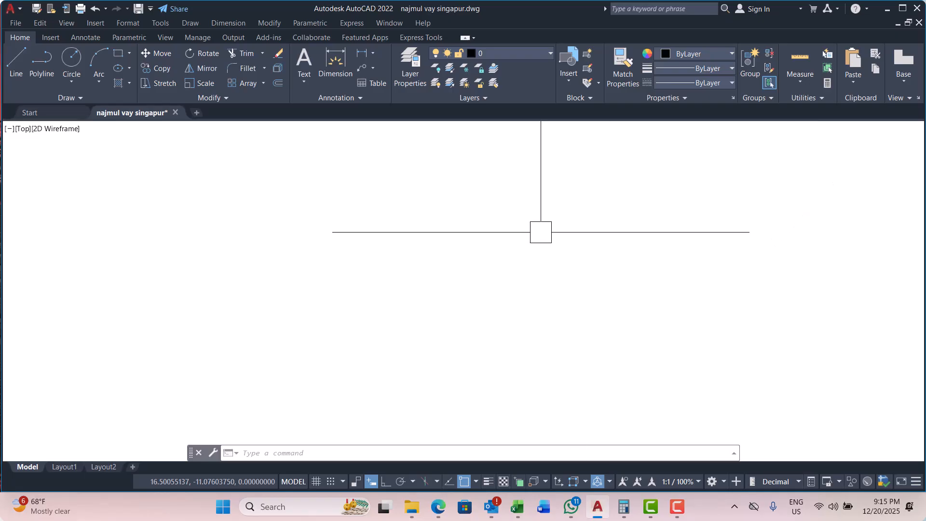
Use the Zoom command in real time mode to view the whole angled line, and shift the view slightly.
{"action": "type", "text": "z"}
{"action": "key", "text": "Return"}
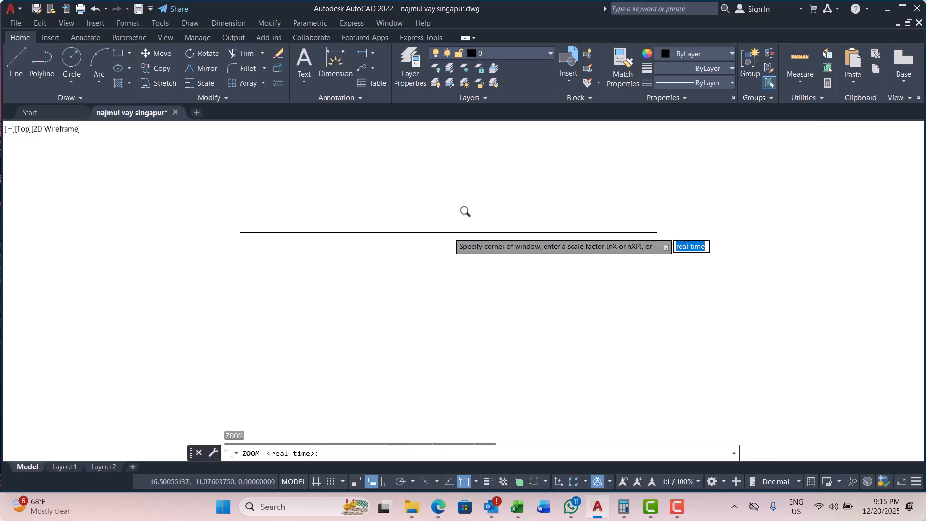
{"action": "key", "text": "Return"}
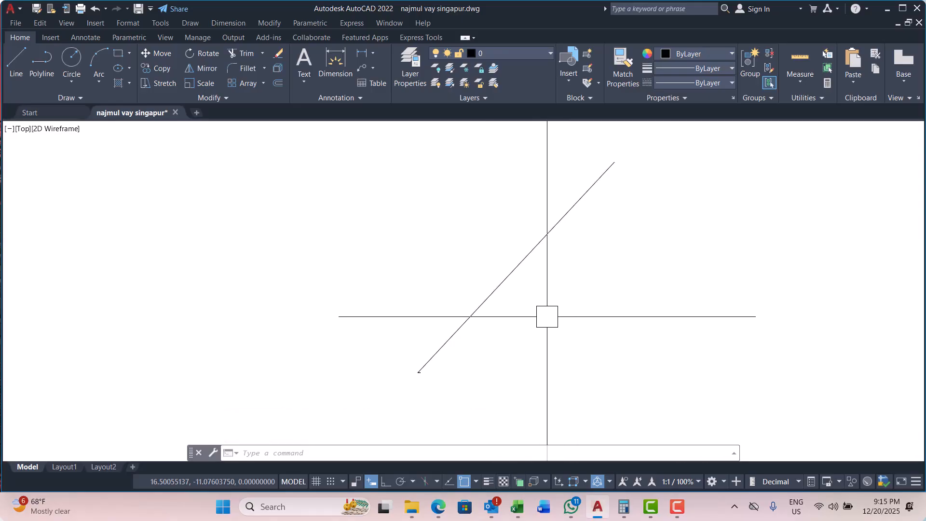
{"action": "scroll", "coordinate": [547, 316], "scroll_direction": "up", "scroll_amount": 2}
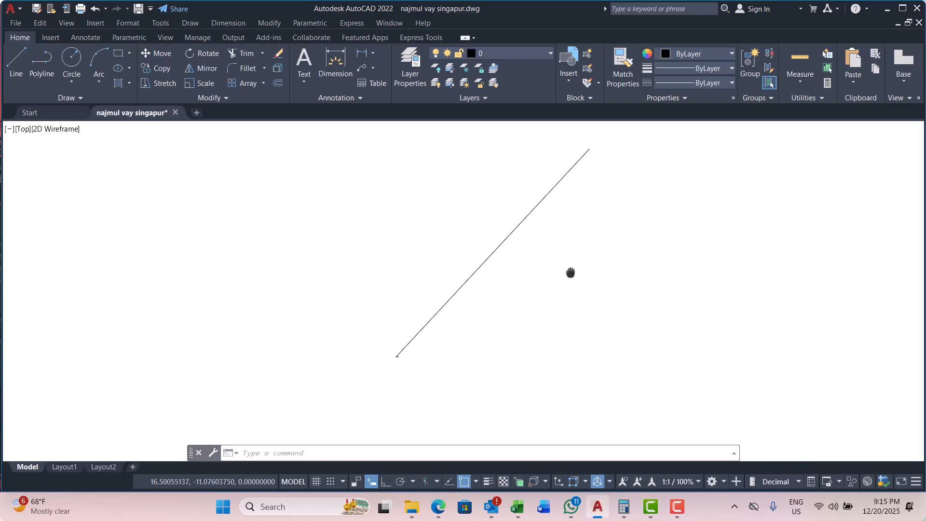
{"action": "middle_click_drag", "start_coordinate": [522, 283], "coordinate": [515, 283]}
{"action": "key", "text": "Escape"}
{"action": "key", "text": "Escape"}
{"action": "key", "text": "Escape"}
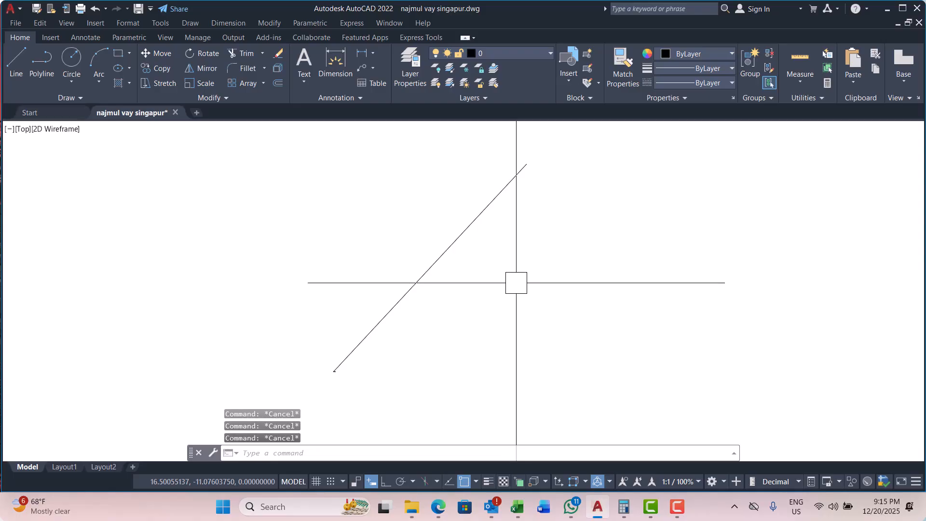
Use the Pan command to move the view around the angled line, and exit it.
{"action": "type", "text": "p"}
{"action": "key", "text": "Return"}
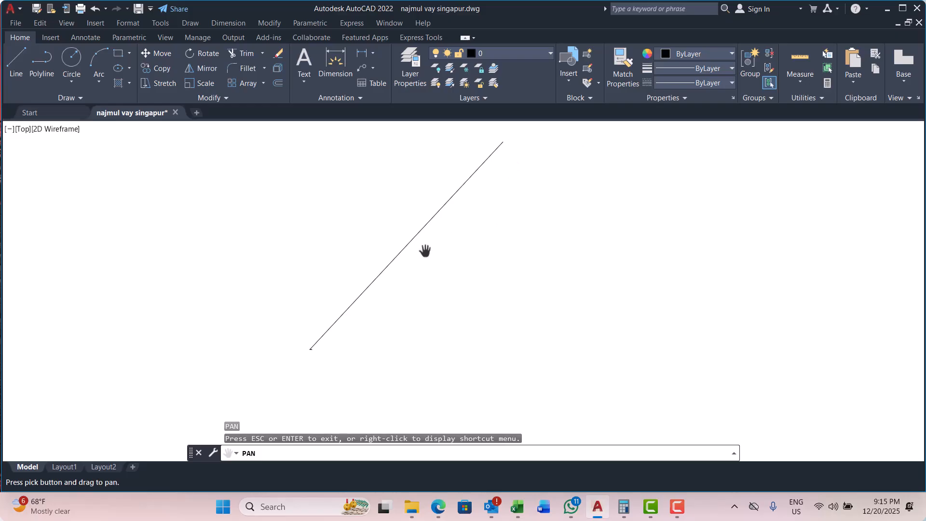
{"action": "key", "text": "Escape"}
{"action": "key", "text": "Escape"}
{"action": "middle_click_drag", "start_coordinate": [463, 252], "coordinate": [537, 268]}
{"action": "key", "text": "Escape"}
{"action": "key", "text": "Escape"}
Add an angular dimension between the angled line and the short horizontal line.
{"action": "scroll", "coordinate": [409, 362], "scroll_direction": "up", "scroll_amount": 4}
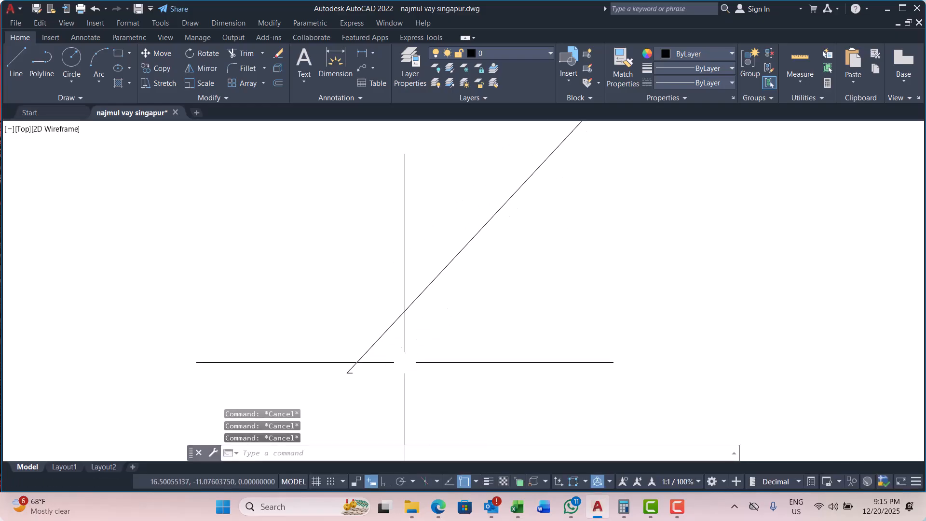
{"action": "scroll", "coordinate": [349, 391], "scroll_direction": "up", "scroll_amount": 5}
{"action": "scroll", "coordinate": [325, 290], "scroll_direction": "up", "scroll_amount": 5}
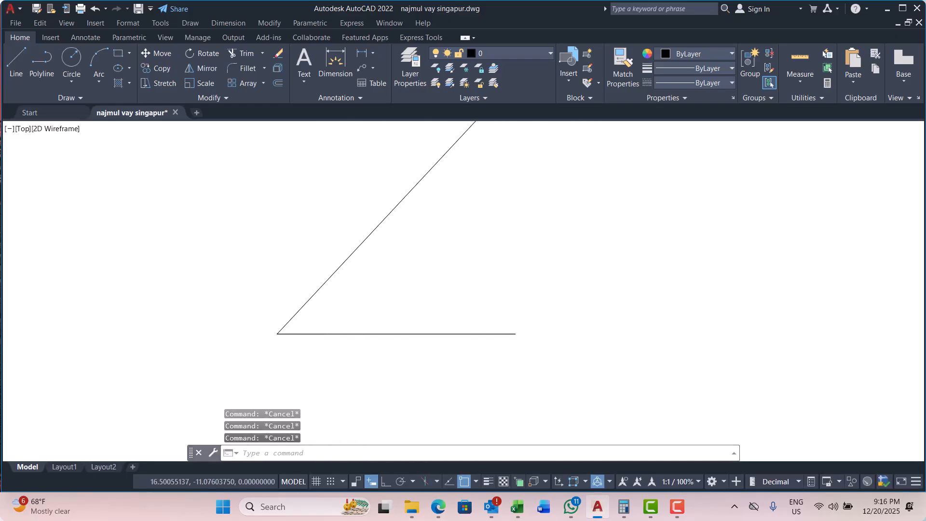
{"action": "middle_click_drag", "start_coordinate": [413, 268], "coordinate": [441, 272]}
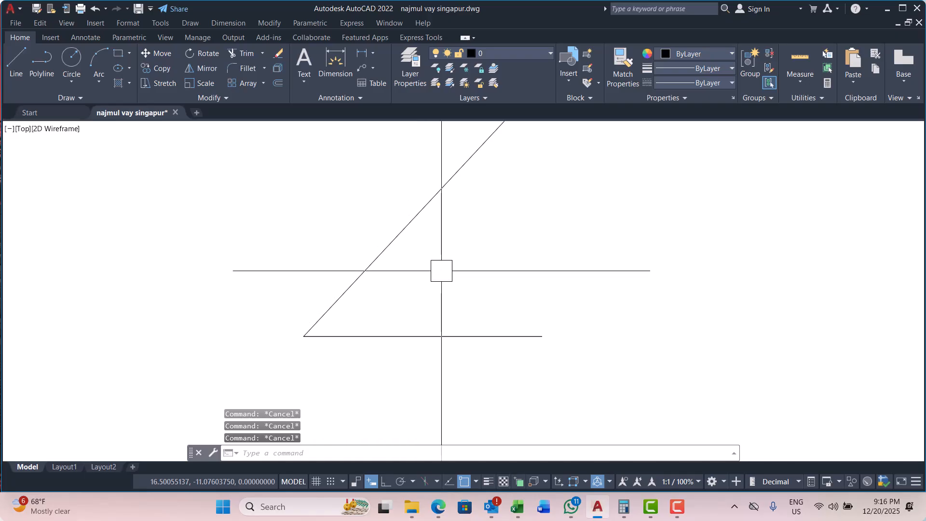
{"action": "type", "text": "dan"}
{"action": "key", "text": "Return"}
{"action": "left_click", "coordinate": [348, 289]}
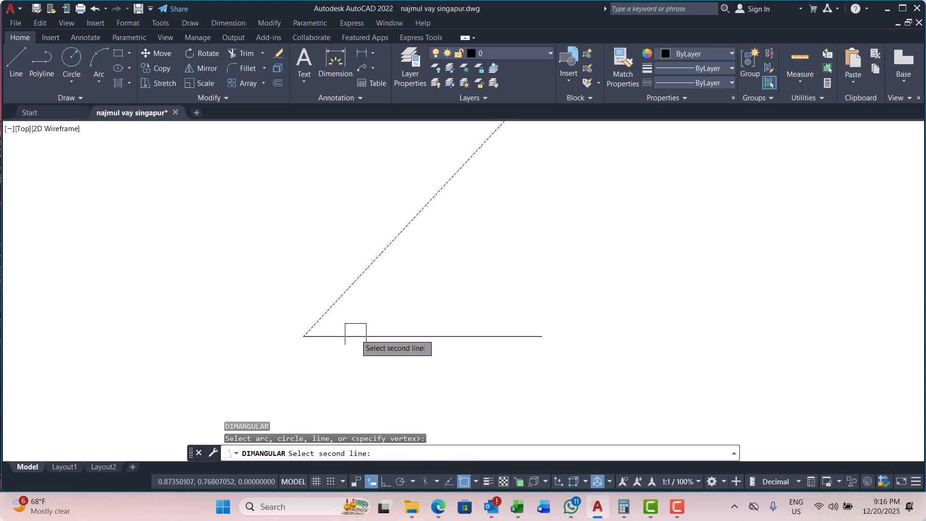
{"action": "left_click", "coordinate": [355, 336]}
{"action": "left_click", "coordinate": [410, 328]}
Add an aligned dimension along the full length of the angled line, offset to its upper-left side.
{"action": "scroll", "coordinate": [393, 332], "scroll_direction": "down", "scroll_amount": 5}
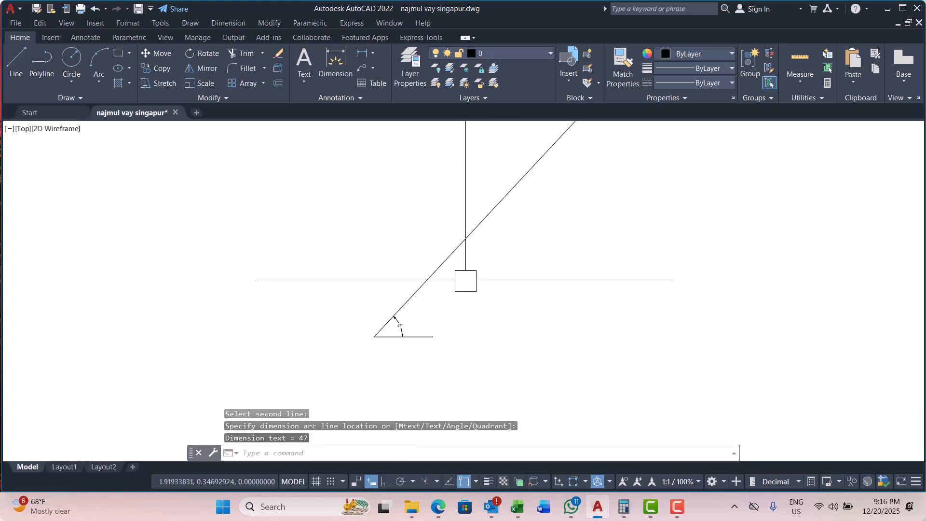
{"action": "scroll", "coordinate": [409, 346], "scroll_direction": "down", "scroll_amount": 7}
{"action": "scroll", "coordinate": [415, 355], "scroll_direction": "up", "scroll_amount": 7}
{"action": "scroll", "coordinate": [369, 349], "scroll_direction": "down", "scroll_amount": 8}
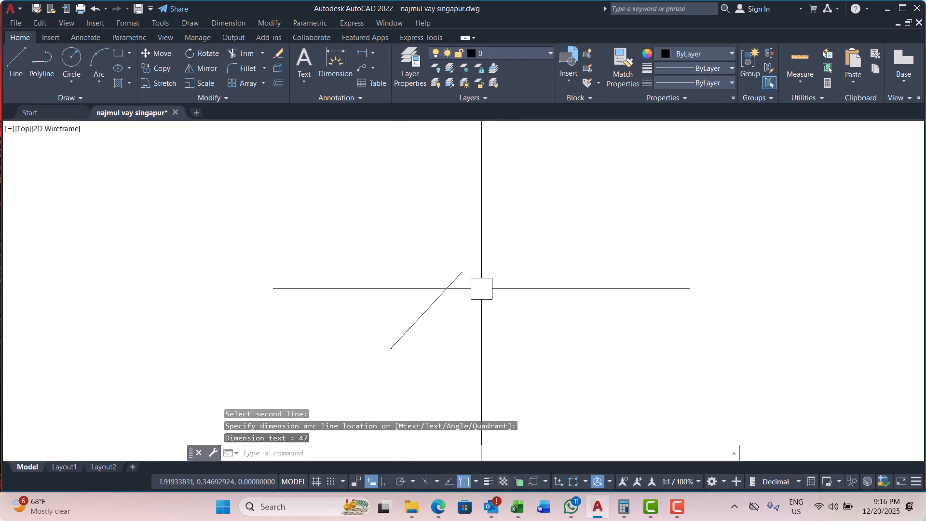
{"action": "left_click", "coordinate": [372, 53]}
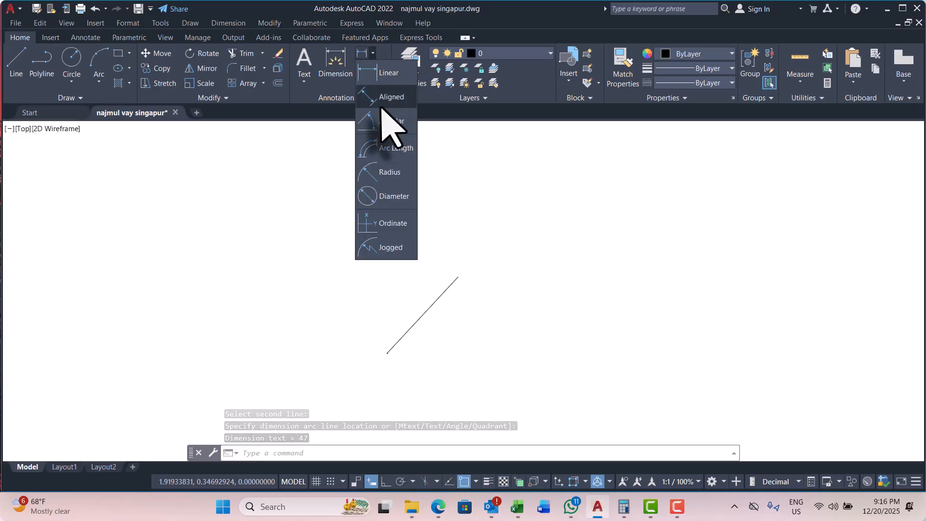
{"action": "left_click", "coordinate": [388, 98]}
{"action": "scroll", "coordinate": [393, 378], "scroll_direction": "up", "scroll_amount": 5}
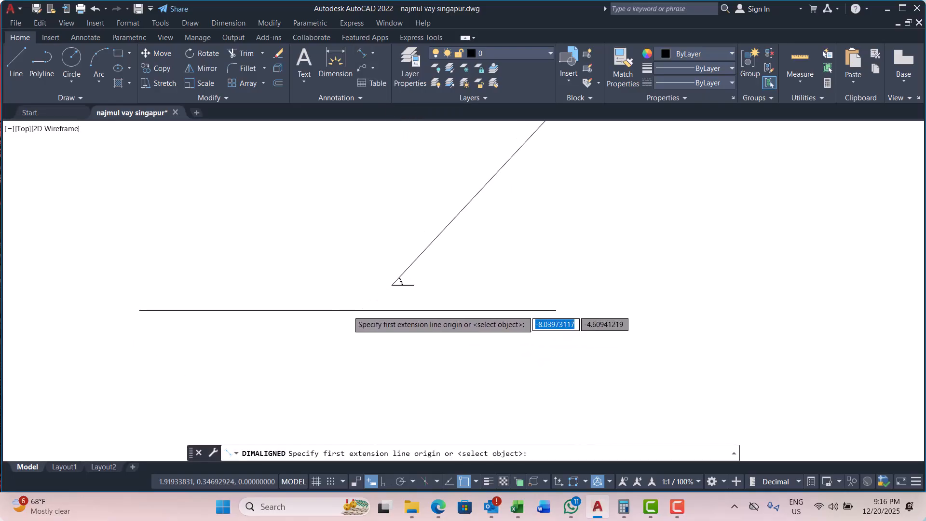
{"action": "scroll", "coordinate": [424, 277], "scroll_direction": "up", "scroll_amount": 3}
{"action": "left_click", "coordinate": [450, 248]}
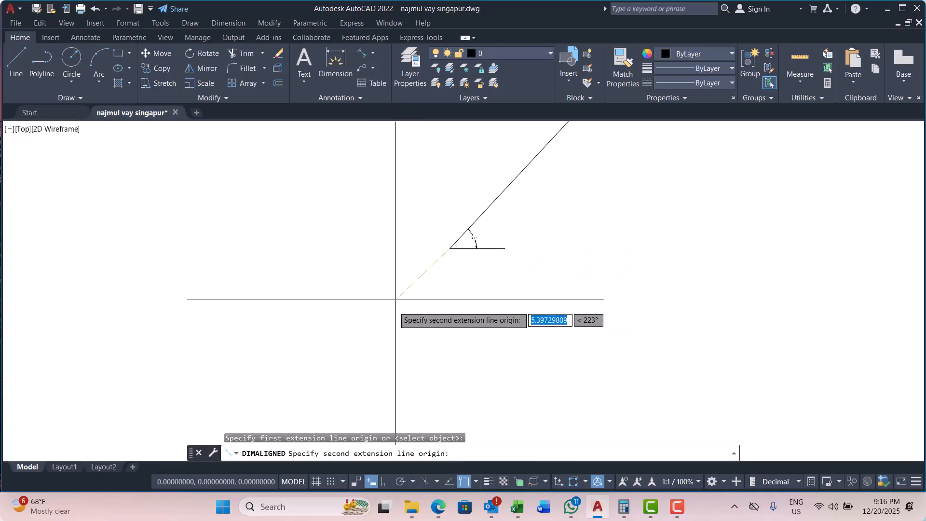
{"action": "scroll", "coordinate": [394, 345], "scroll_direction": "down", "scroll_amount": 10}
{"action": "middle_click_drag", "start_coordinate": [518, 242], "coordinate": [387, 339]}
{"action": "scroll", "coordinate": [438, 318], "scroll_direction": "down", "scroll_amount": 5}
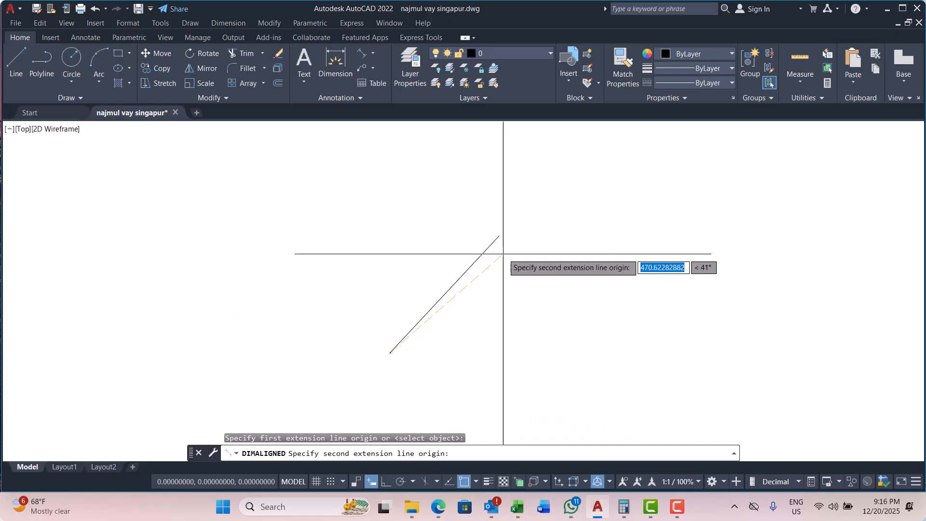
{"action": "left_click", "coordinate": [499, 236]}
{"action": "left_click", "coordinate": [473, 236]}
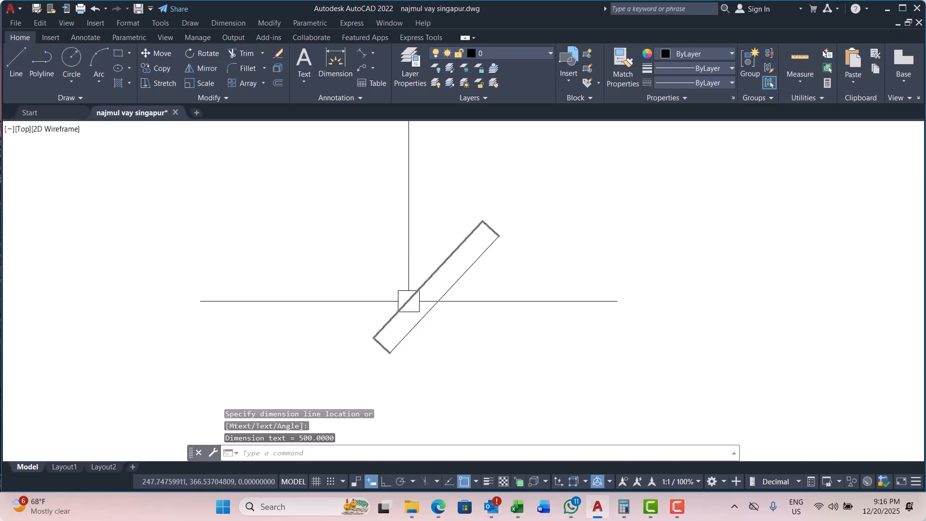
Examine the text of the aligned dimension close up, and view the whole dimensioned line from afar.
{"action": "scroll", "coordinate": [409, 301], "scroll_direction": "up", "scroll_amount": 8}
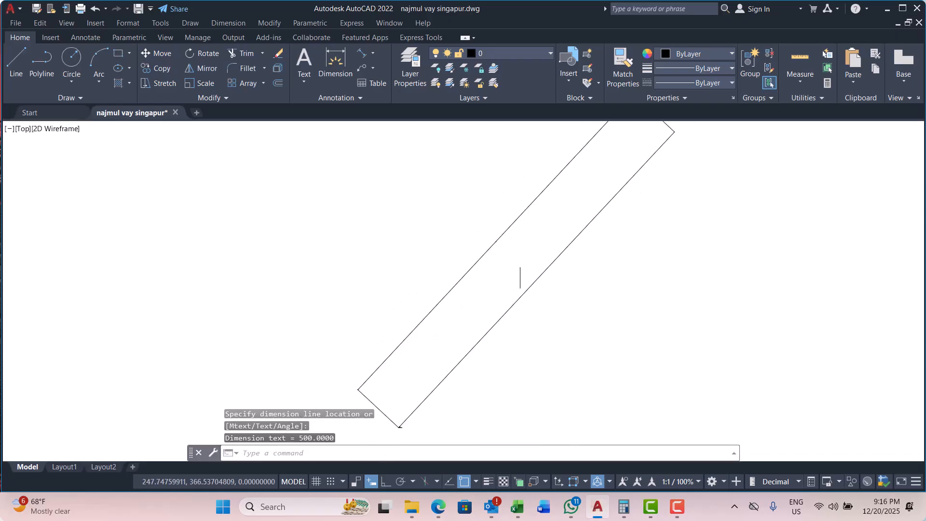
{"action": "scroll", "coordinate": [455, 296], "scroll_direction": "down", "scroll_amount": 3}
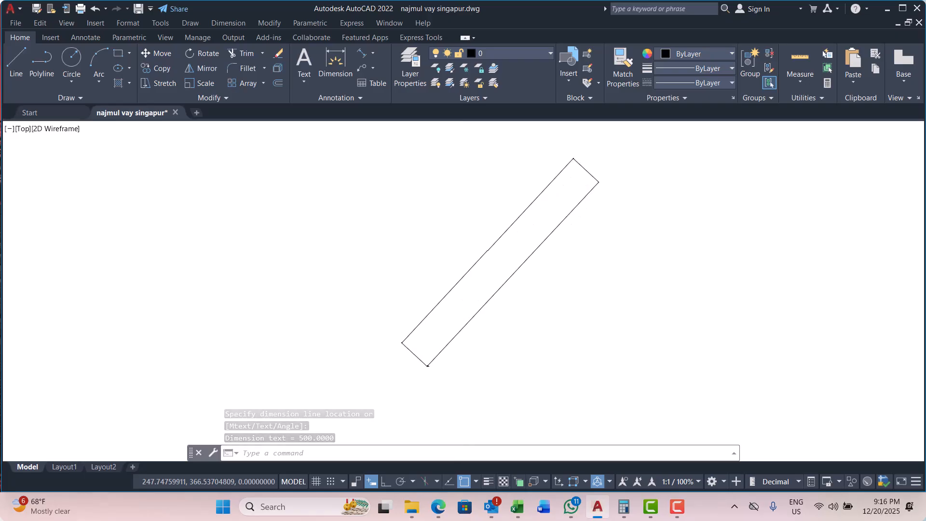
{"action": "scroll", "coordinate": [621, 182], "scroll_direction": "up", "scroll_amount": 6}
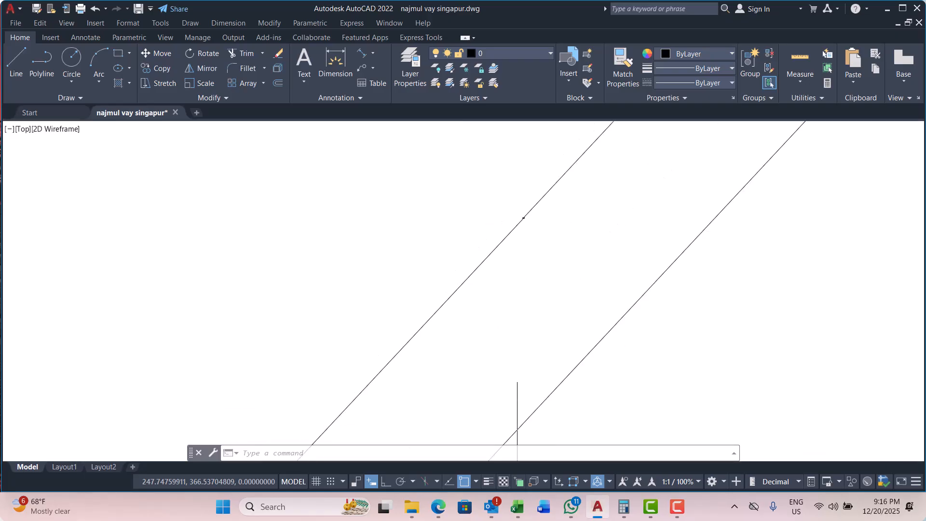
{"action": "scroll", "coordinate": [559, 212], "scroll_direction": "up", "scroll_amount": 2}
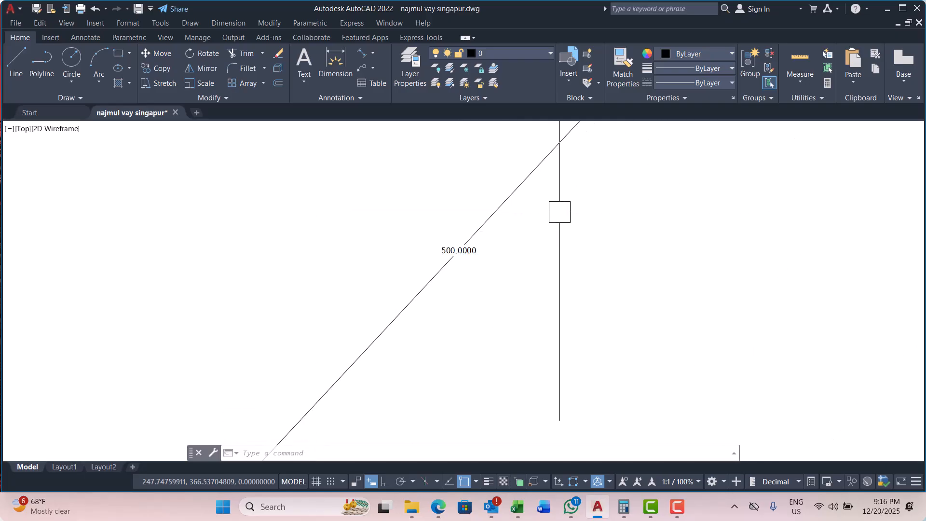
{"action": "scroll", "coordinate": [428, 238], "scroll_direction": "up", "scroll_amount": 4}
{"action": "scroll", "coordinate": [434, 237], "scroll_direction": "down", "scroll_amount": 7}
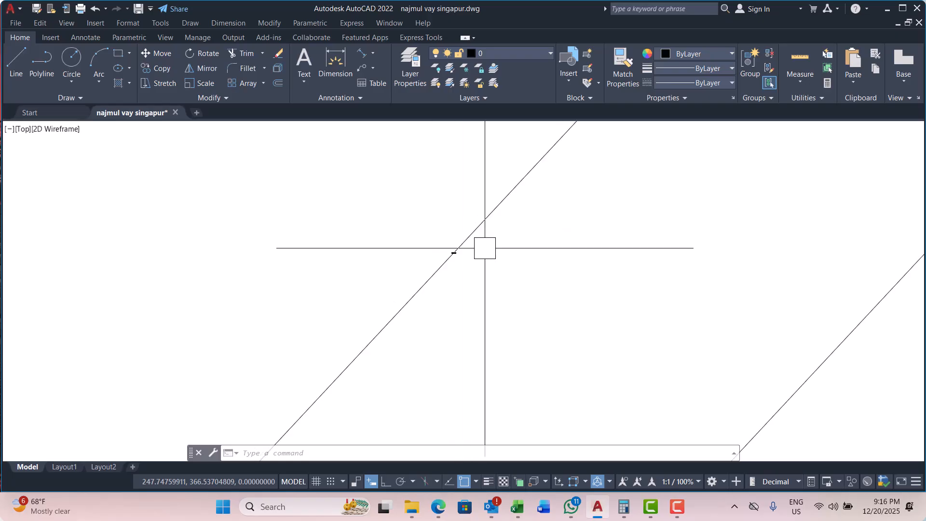
{"action": "scroll", "coordinate": [431, 298], "scroll_direction": "up", "scroll_amount": 3}
{"action": "scroll", "coordinate": [497, 268], "scroll_direction": "down", "scroll_amount": 5}
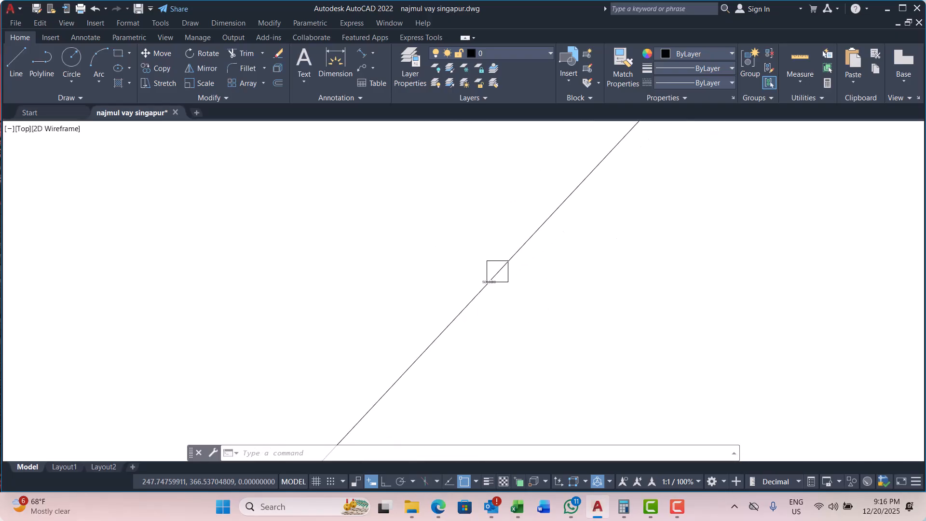
{"action": "scroll", "coordinate": [503, 263], "scroll_direction": "down", "scroll_amount": 5}
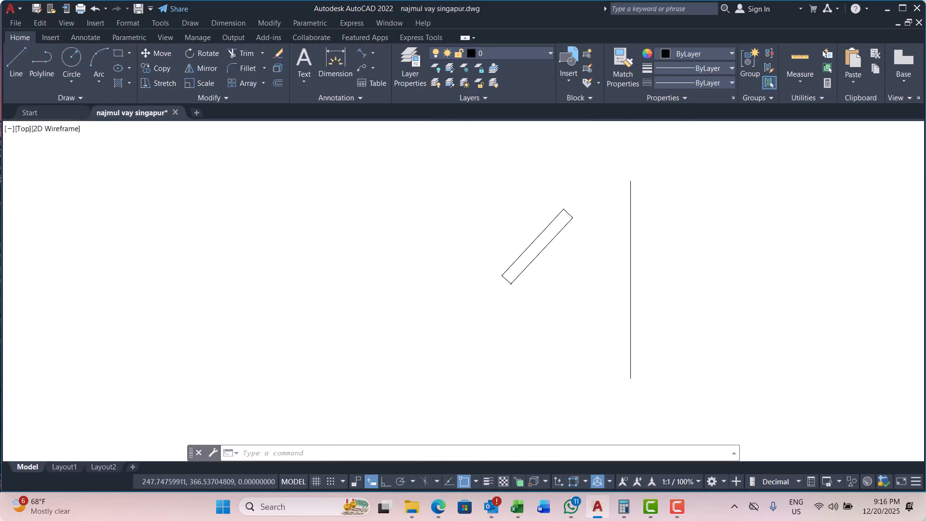
Erase both lines and their dimensions using a crossing selection.
{"action": "left_click_drag", "start_coordinate": [632, 169], "coordinate": [466, 322]}
{"action": "type", "text": "e"}
{"action": "key", "text": "Return"}
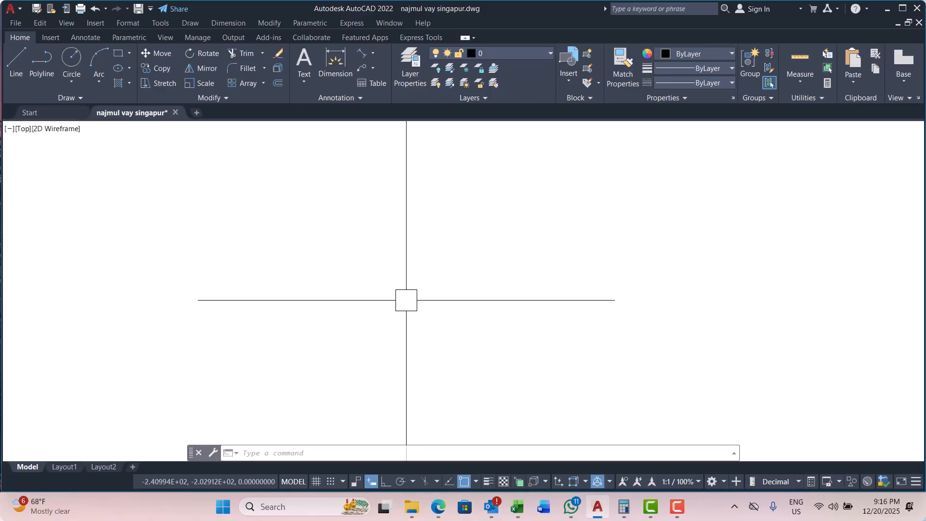
{"action": "key", "text": "Escape"}
{"action": "key", "text": "Escape"}
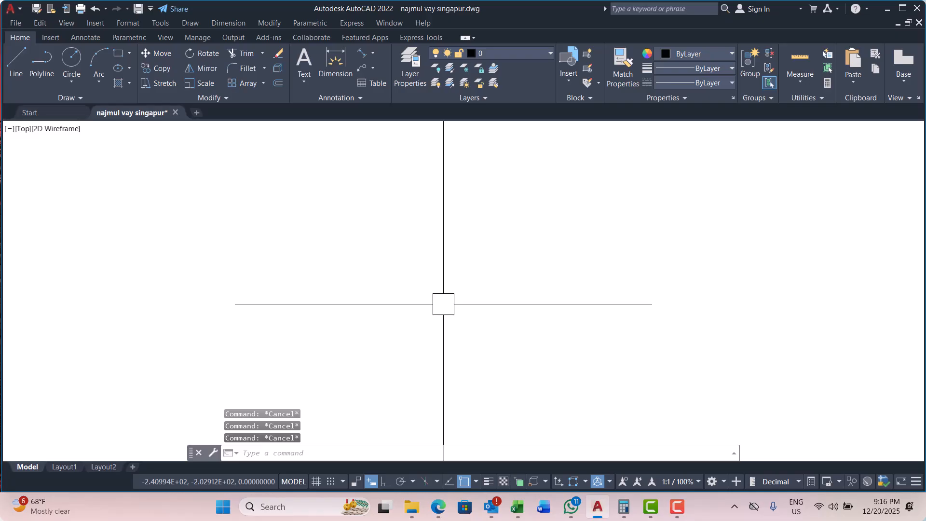
Draw a line from 0,0 with a length of 50 at an angle of 50°.
{"action": "type", "text": "l"}
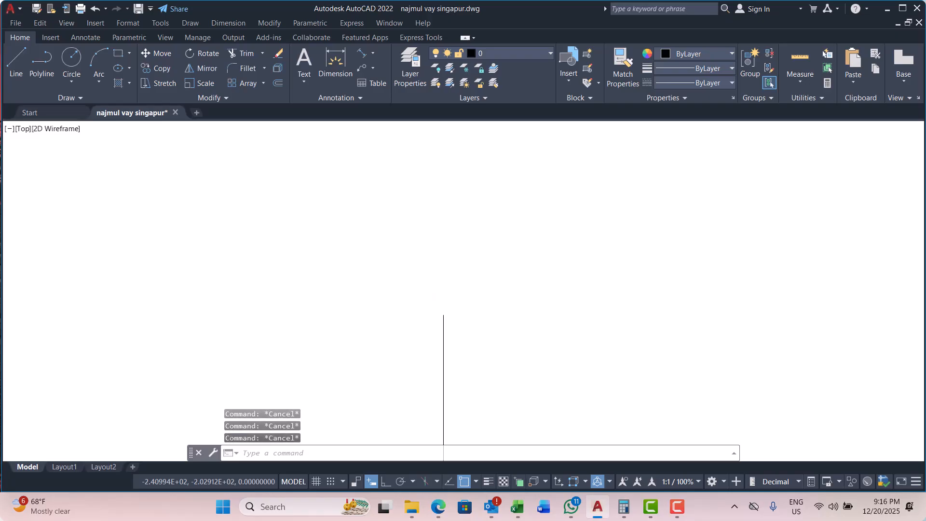
{"action": "key", "text": "Return"}
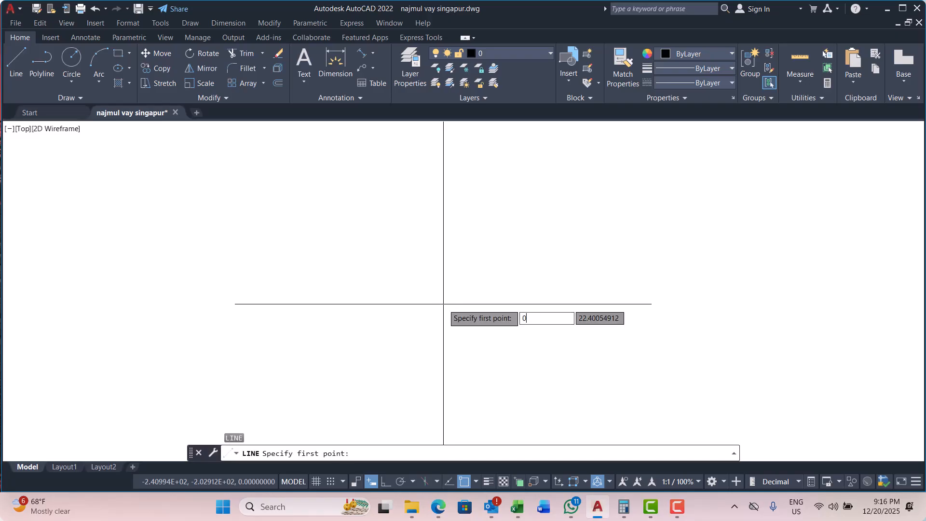
{"action": "type", "text": "0,0"}
{"action": "key", "text": "Return"}
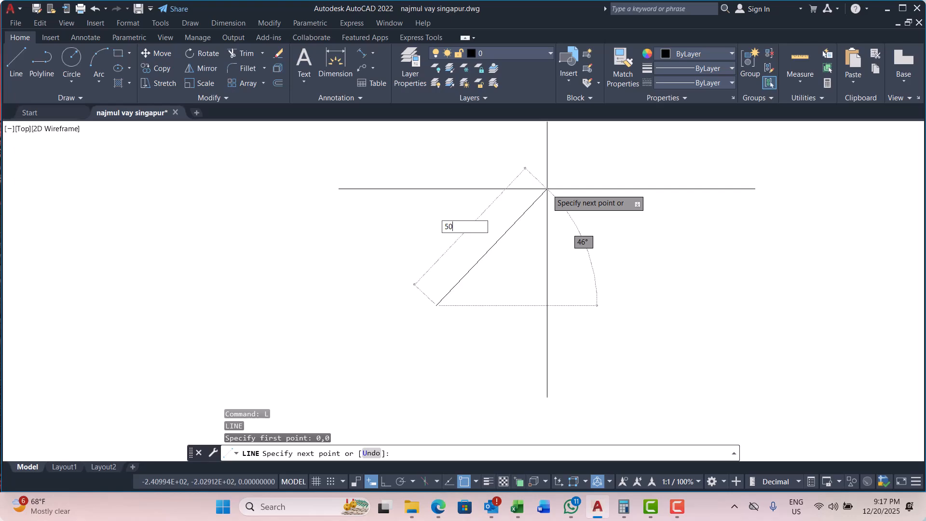
{"action": "key", "text": "Tab"}
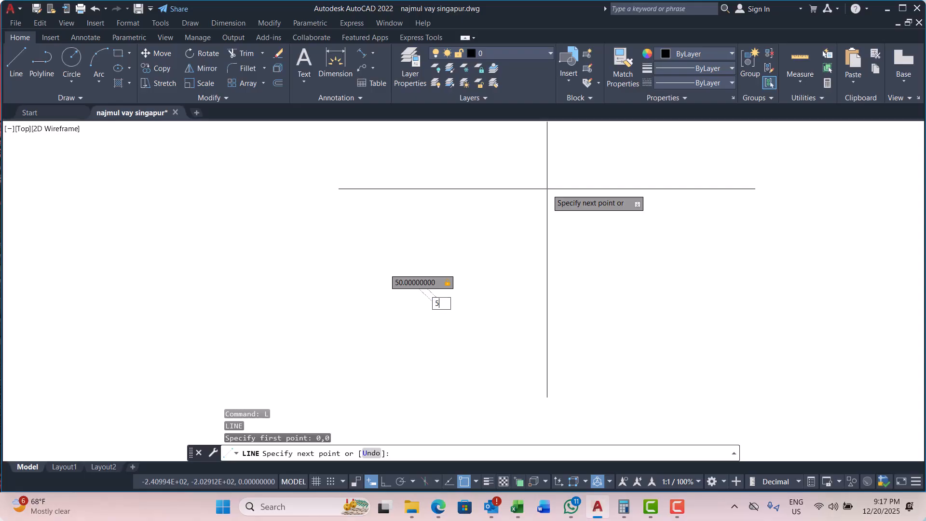
{"action": "key", "text": "Return"}
{"action": "key", "text": "Return"}
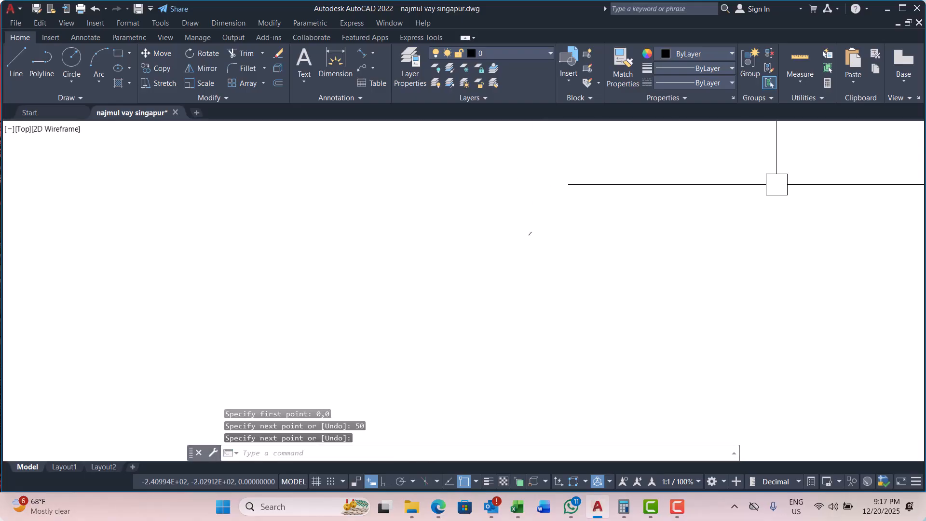
Draw a horizontal line about 4.9 units long to the right from the angled line's lower endpoint, with Ortho on.
{"action": "scroll", "coordinate": [791, 183], "scroll_direction": "down", "scroll_amount": 2}
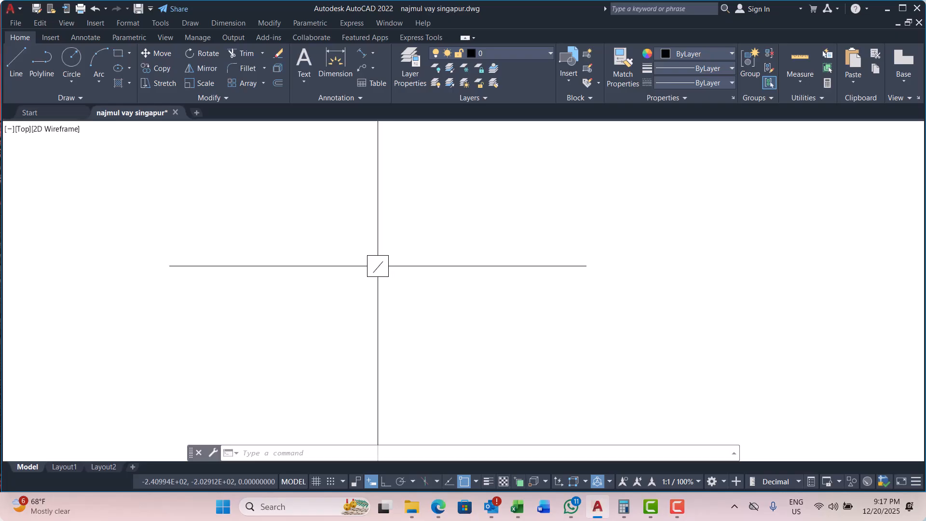
{"action": "scroll", "coordinate": [378, 266], "scroll_direction": "up", "scroll_amount": 10}
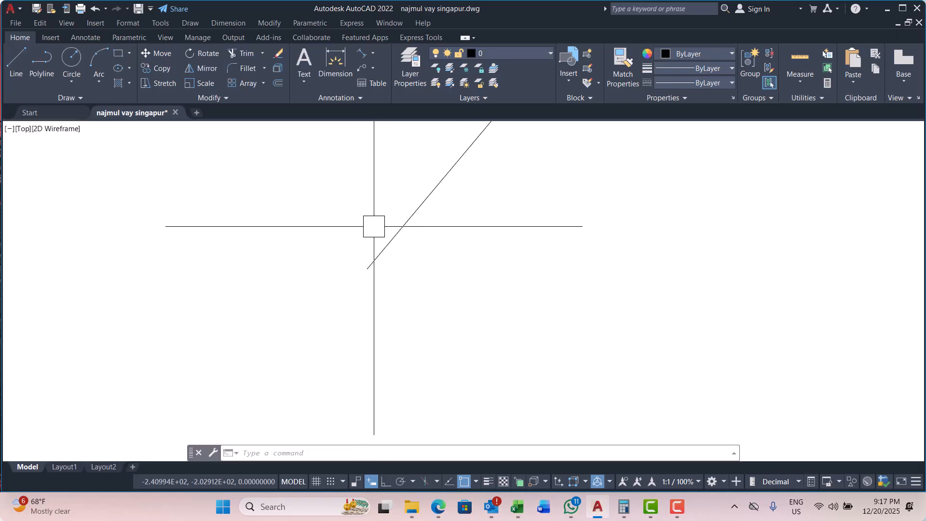
{"action": "scroll", "coordinate": [374, 226], "scroll_direction": "up", "scroll_amount": 3}
{"action": "scroll", "coordinate": [338, 302], "scroll_direction": "up", "scroll_amount": 3}
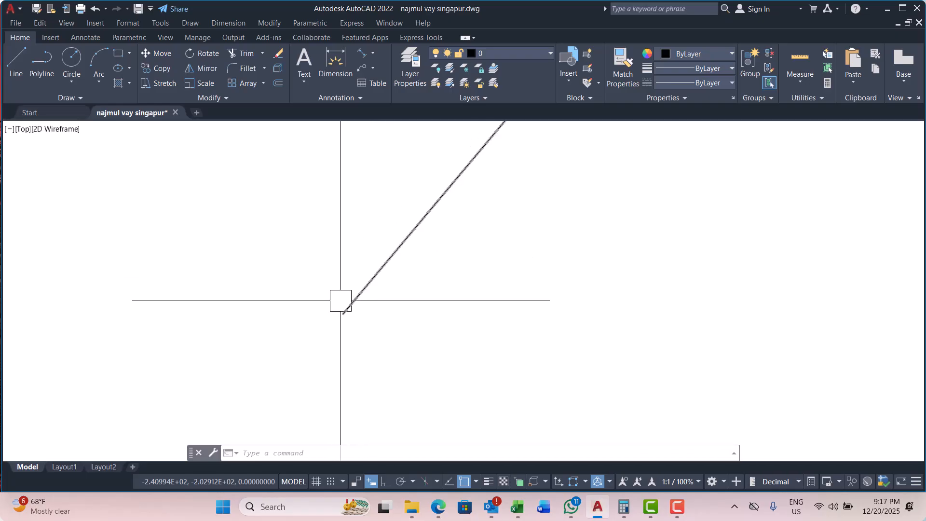
{"action": "middle_click_drag", "start_coordinate": [385, 296], "coordinate": [368, 326]}
{"action": "key", "text": "Escape"}
{"action": "key", "text": "Escape"}
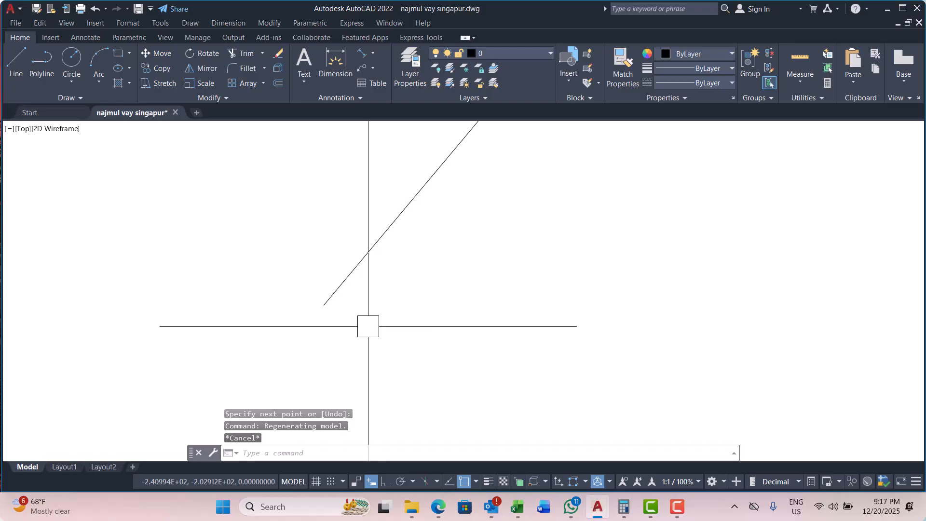
{"action": "type", "text": "l"}
{"action": "key", "text": "Return"}
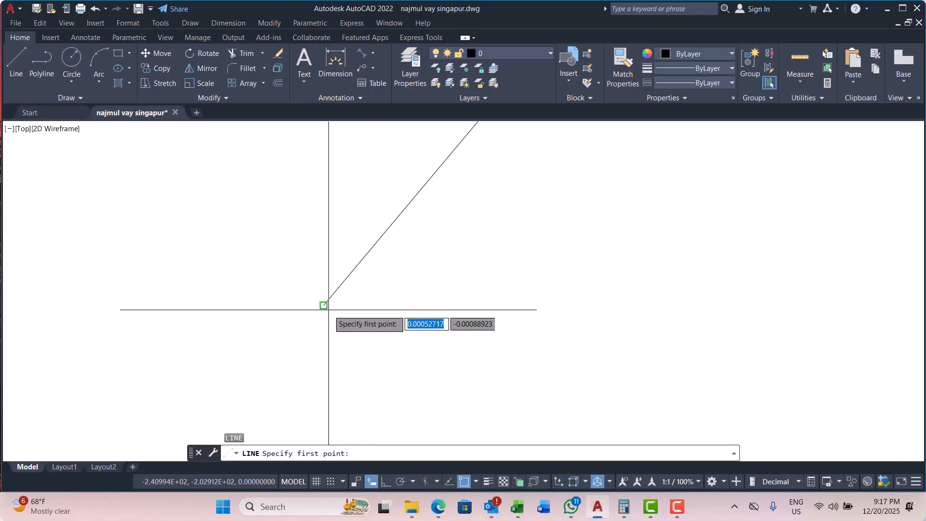
{"action": "left_click", "coordinate": [324, 305]}
{"action": "scroll", "coordinate": [271, 320], "scroll_direction": "down", "scroll_amount": 4}
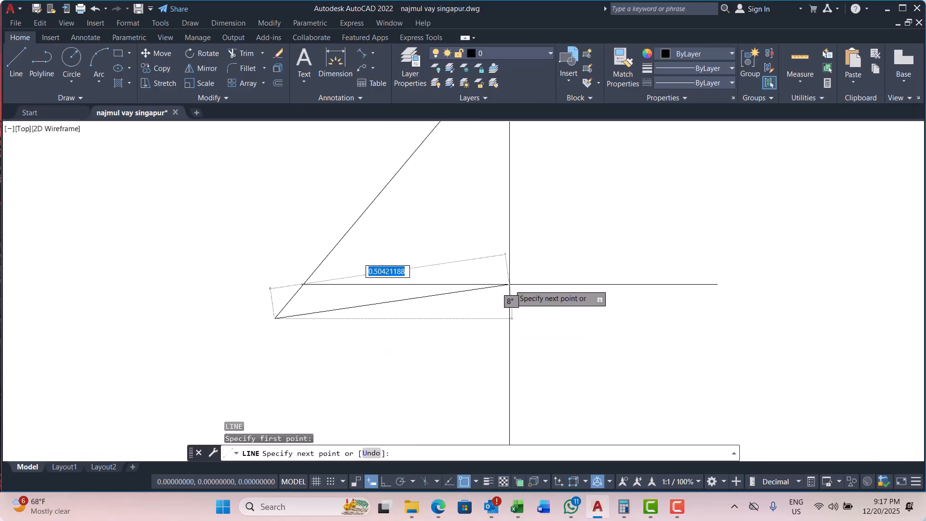
{"action": "left_click", "coordinate": [384, 482]}
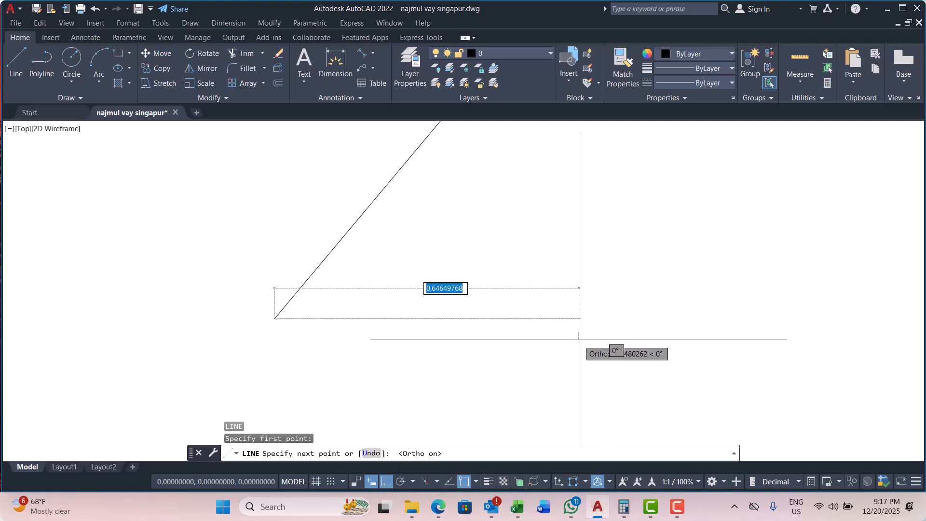
{"action": "middle_click_drag", "start_coordinate": [356, 305], "coordinate": [466, 283]}
{"action": "left_click", "coordinate": [739, 320]}
{"action": "key", "text": "Escape"}
{"action": "key", "text": "Escape"}
{"action": "key", "text": "Escape"}
{"action": "key", "text": "Escape"}
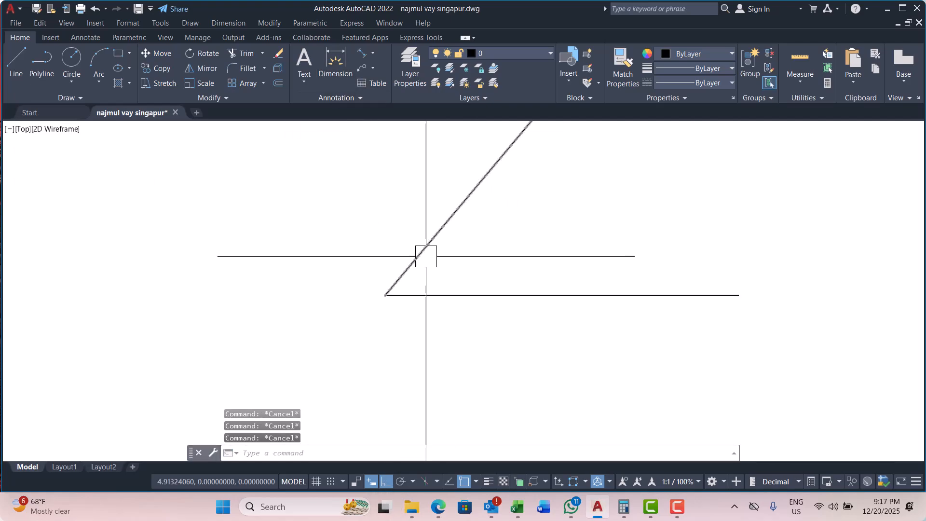
Add an angular dimension between the angled line and the horizontal line, with its arc inside the angle.
{"action": "mouse_move", "coordinate": [430, 266]}
{"action": "middle_mouse_down"}
{"action": "mouse_move", "coordinate": [386, 265]}
{"action": "mouse_move", "coordinate": [403, 268]}
{"action": "middle_mouse_up"}
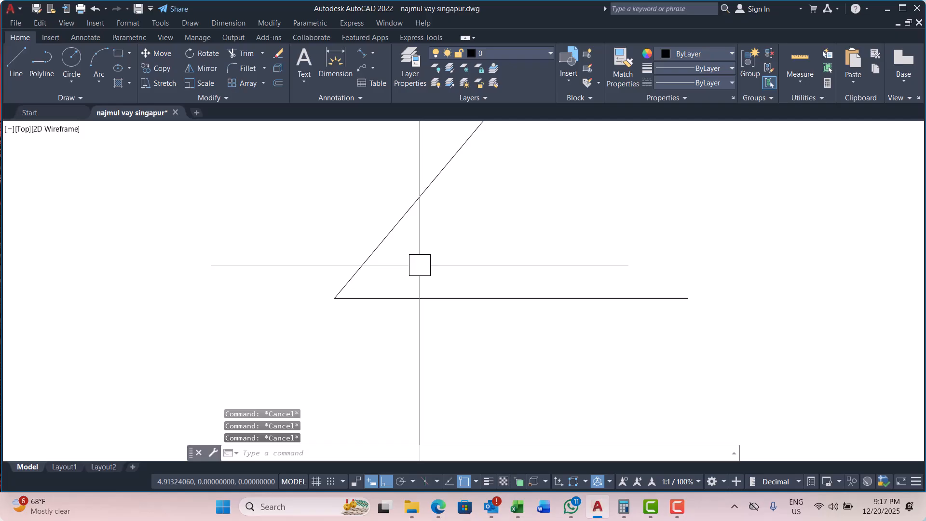
{"action": "left_click", "coordinate": [373, 53]}
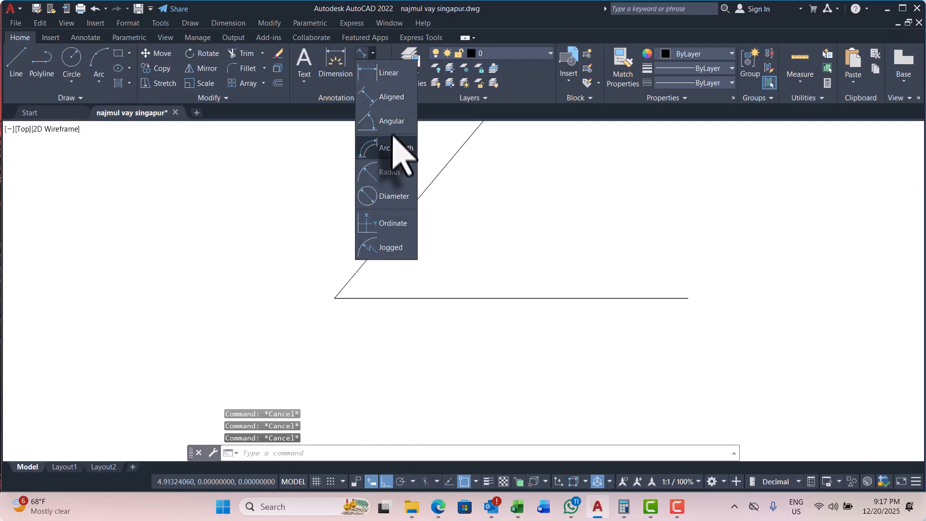
{"action": "left_click", "coordinate": [395, 121]}
{"action": "left_click", "coordinate": [371, 264]}
{"action": "left_click", "coordinate": [389, 298]}
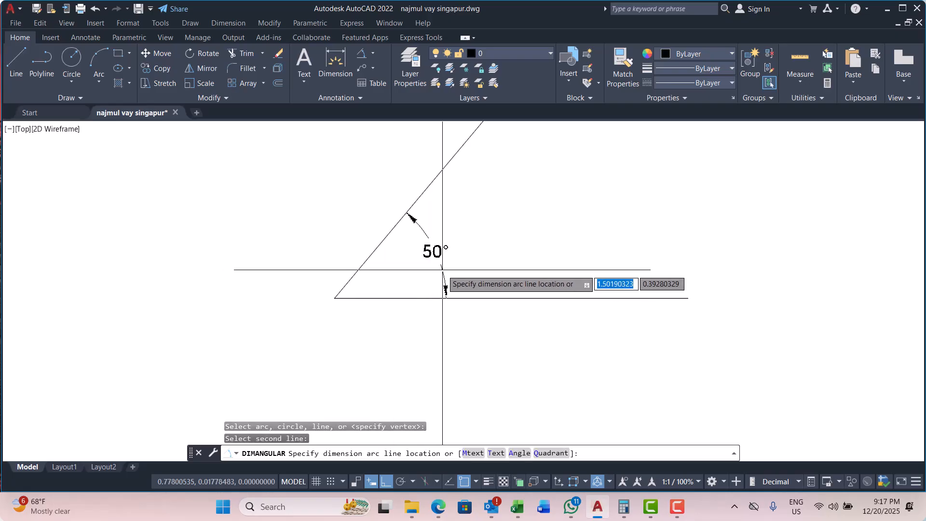
{"action": "left_click", "coordinate": [527, 256]}
{"action": "key", "text": "Escape"}
{"action": "key", "text": "Escape"}
Add an aligned dimension from the angled line's lower endpoint to its upper endpoint, offset to the upper-left side.
{"action": "scroll", "coordinate": [361, 277], "scroll_direction": "down", "scroll_amount": 2}
{"action": "middle_click_drag", "start_coordinate": [424, 265], "coordinate": [371, 341]}
{"action": "scroll", "coordinate": [401, 327], "scroll_direction": "down", "scroll_amount": 5}
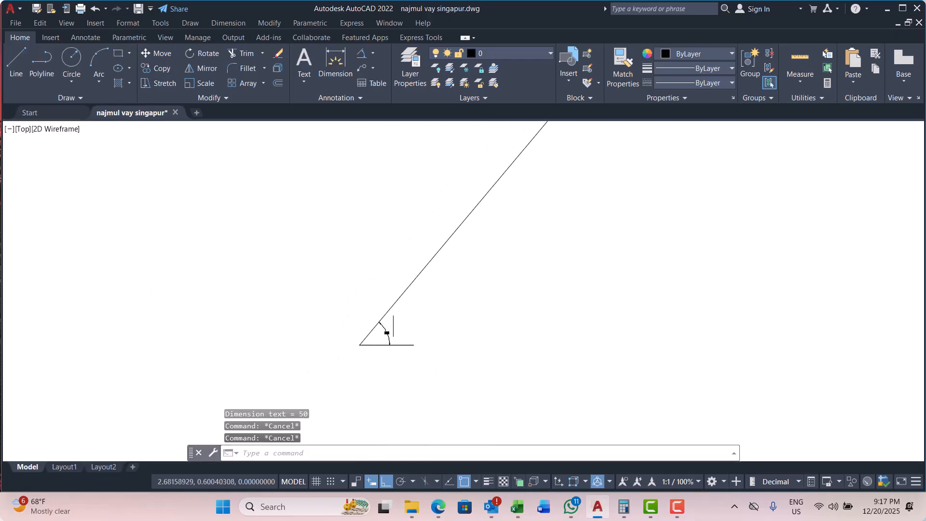
{"action": "left_click", "coordinate": [374, 53]}
{"action": "left_click", "coordinate": [388, 97]}
{"action": "scroll", "coordinate": [381, 372], "scroll_direction": "up", "scroll_amount": 5}
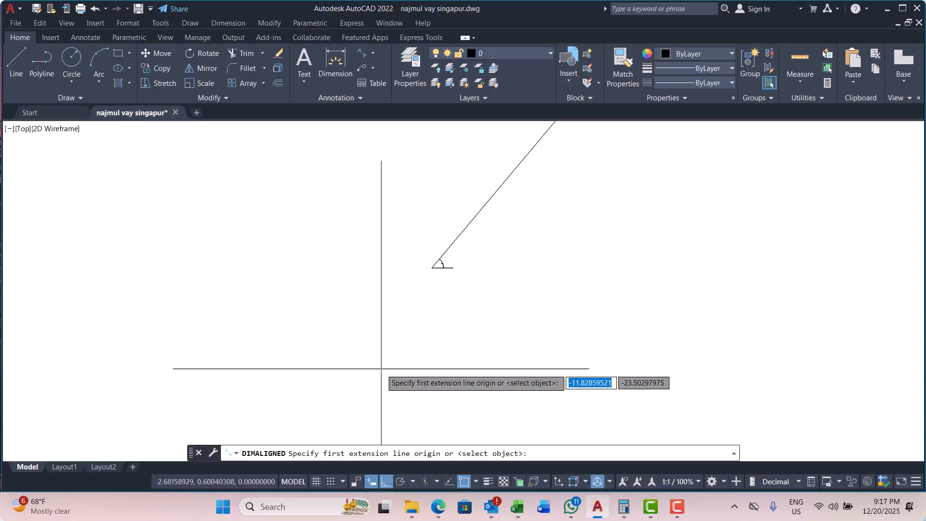
{"action": "left_click", "coordinate": [492, 208]}
{"action": "middle_click_drag", "start_coordinate": [491, 206], "coordinate": [367, 357]}
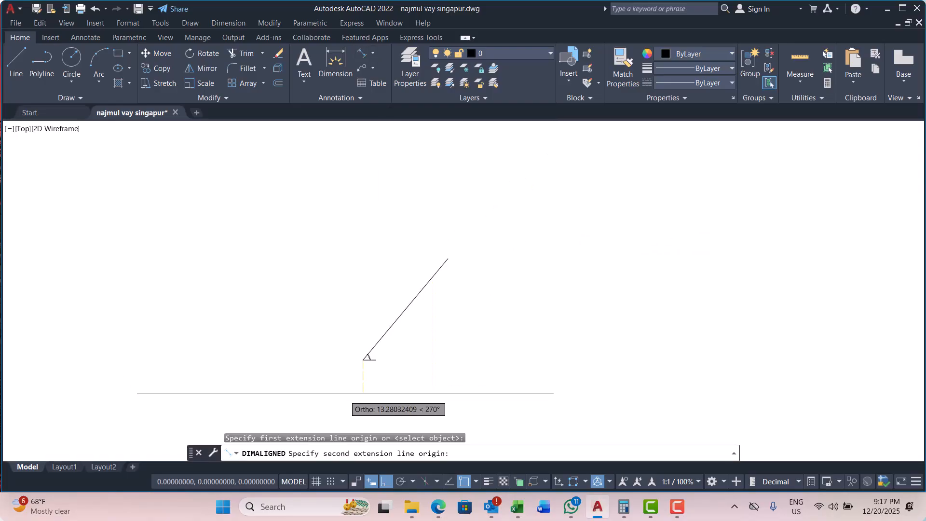
{"action": "left_click", "coordinate": [448, 259]}
{"action": "left_click", "coordinate": [429, 258]}
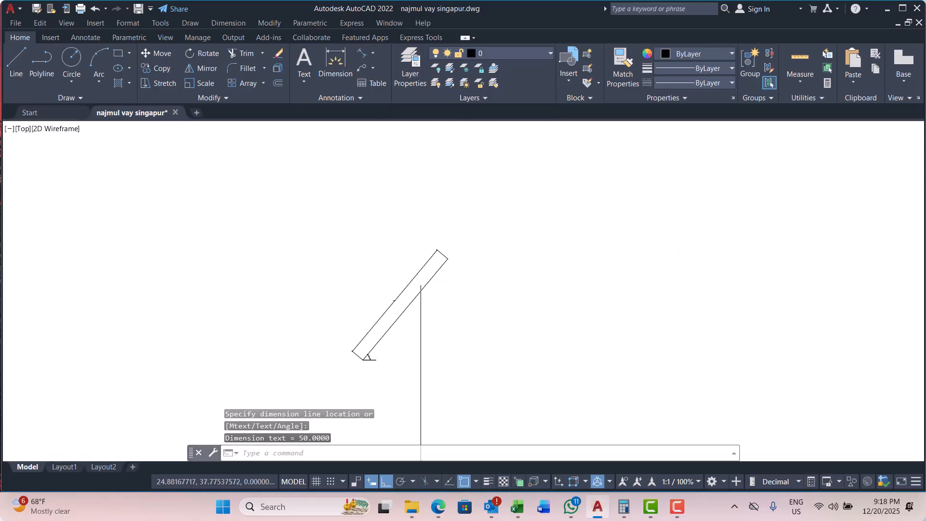
Draw a construction line with the Bisect option through the shared vertex, halving the 50° angle between the two lines.
{"action": "scroll", "coordinate": [382, 300], "scroll_direction": "up", "scroll_amount": 5}
{"action": "scroll", "coordinate": [390, 250], "scroll_direction": "down", "scroll_amount": 5}
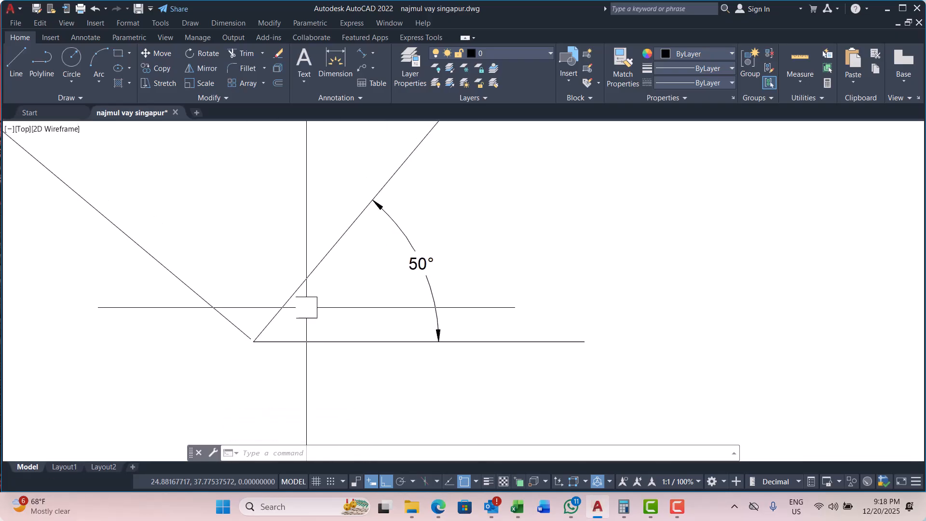
{"action": "scroll", "coordinate": [303, 278], "scroll_direction": "down", "scroll_amount": 2}
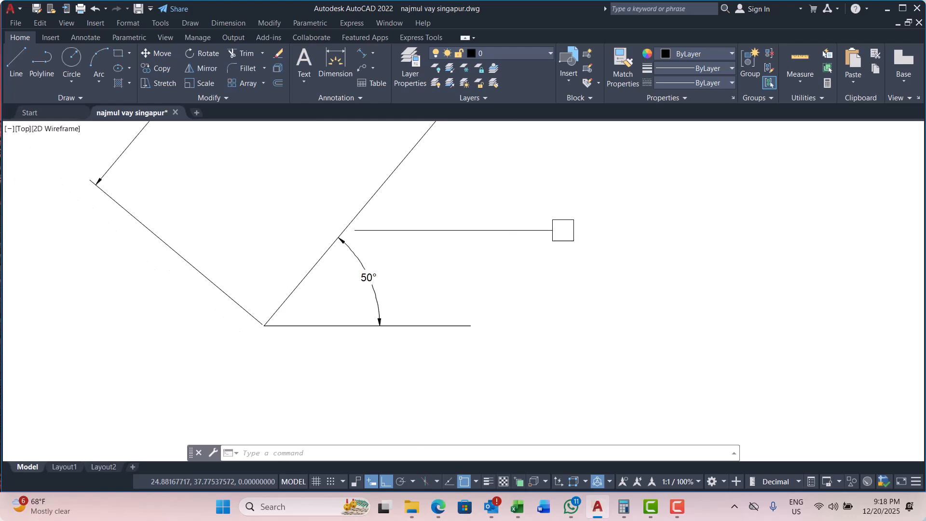
{"action": "key", "text": "Escape"}
{"action": "key", "text": "Escape"}
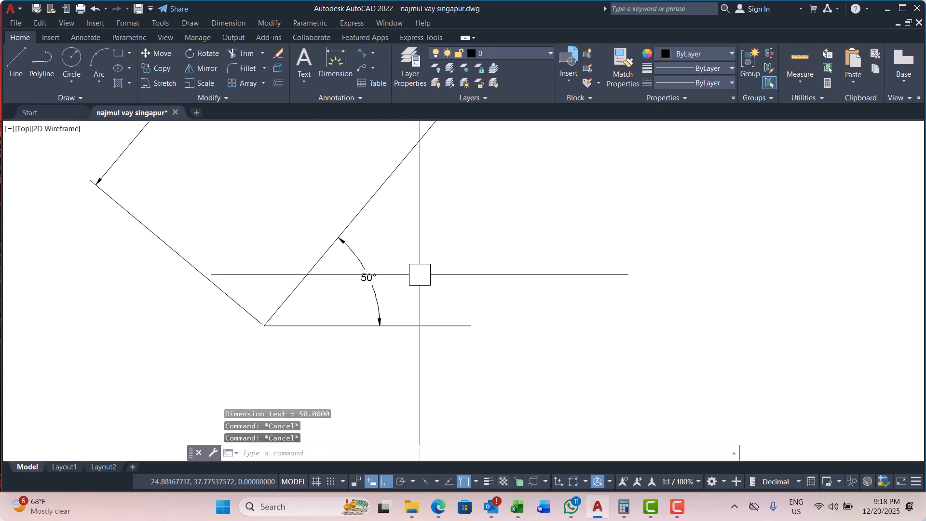
{"action": "type", "text": "xl"}
{"action": "key", "text": "Return"}
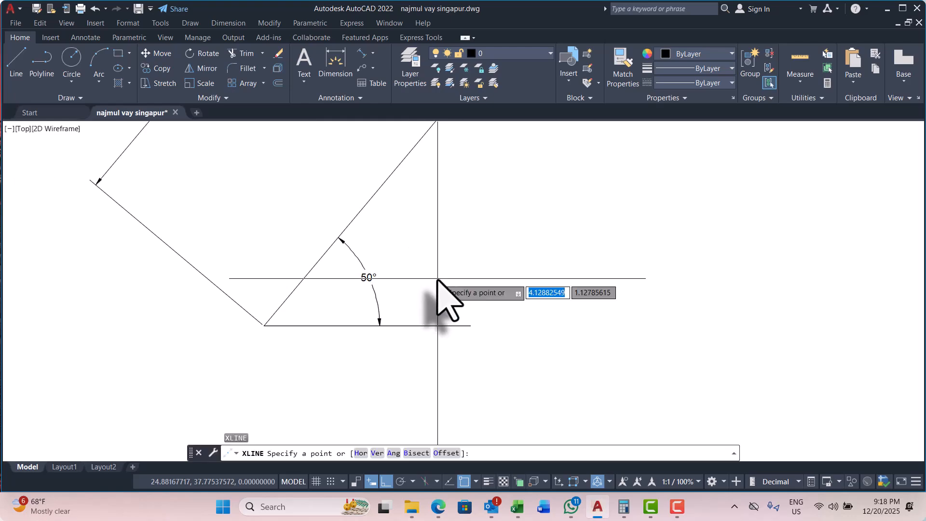
{"action": "left_click", "coordinate": [410, 453]}
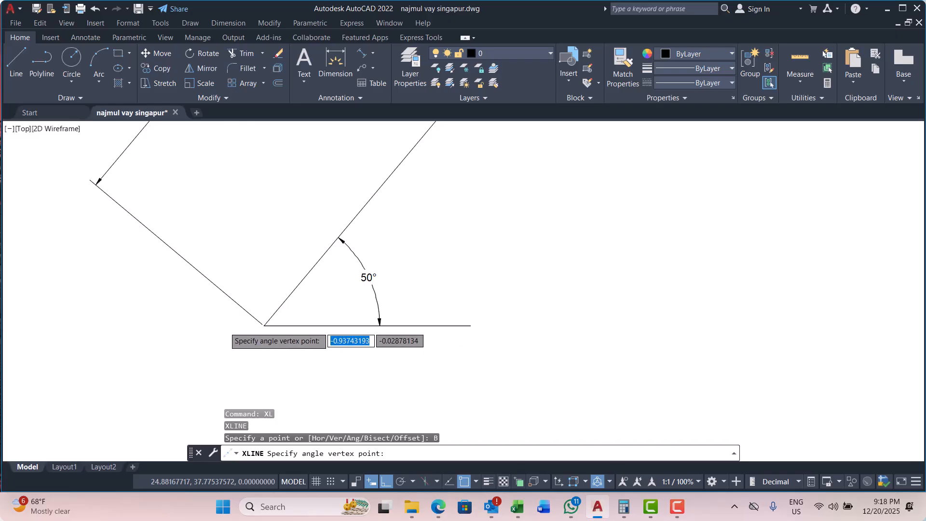
{"action": "scroll", "coordinate": [246, 327], "scroll_direction": "up", "scroll_amount": 10}
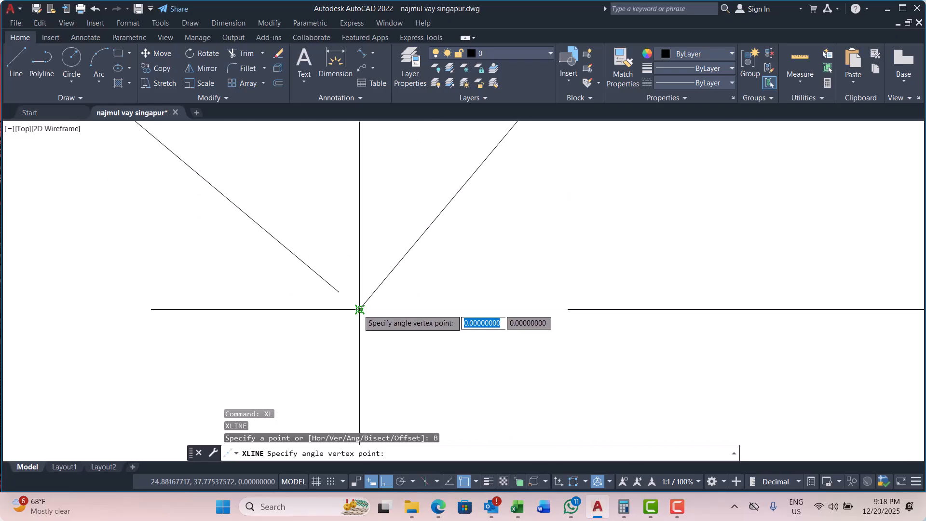
{"action": "left_click", "coordinate": [359, 309]}
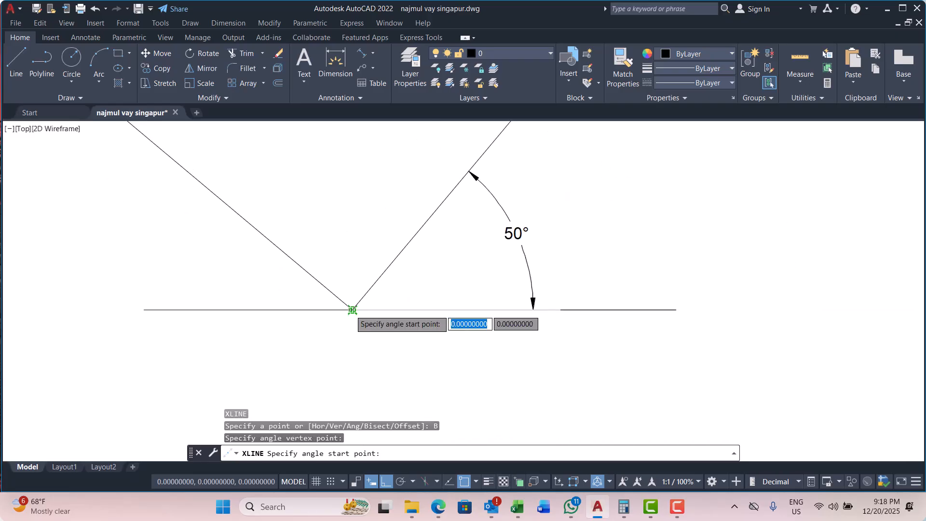
{"action": "left_click", "coordinate": [471, 169]}
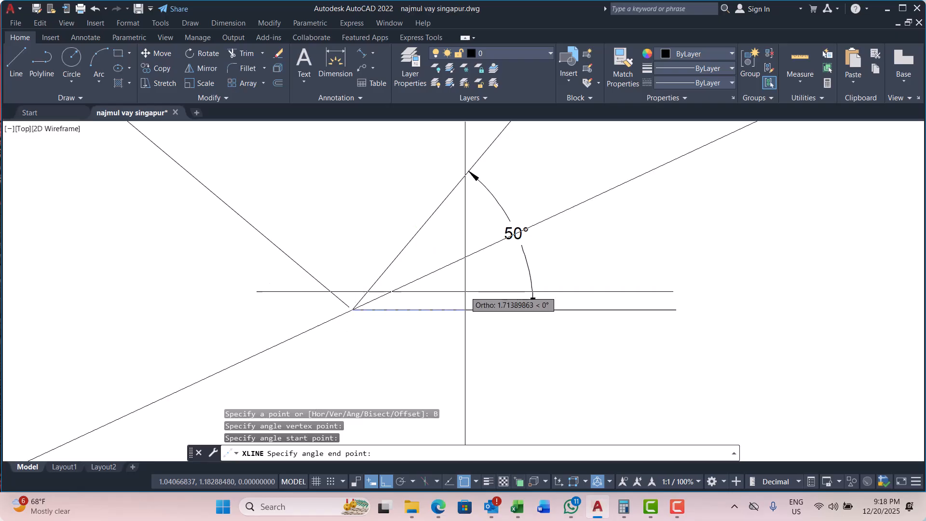
{"action": "scroll", "coordinate": [436, 309], "scroll_direction": "down", "scroll_amount": 4}
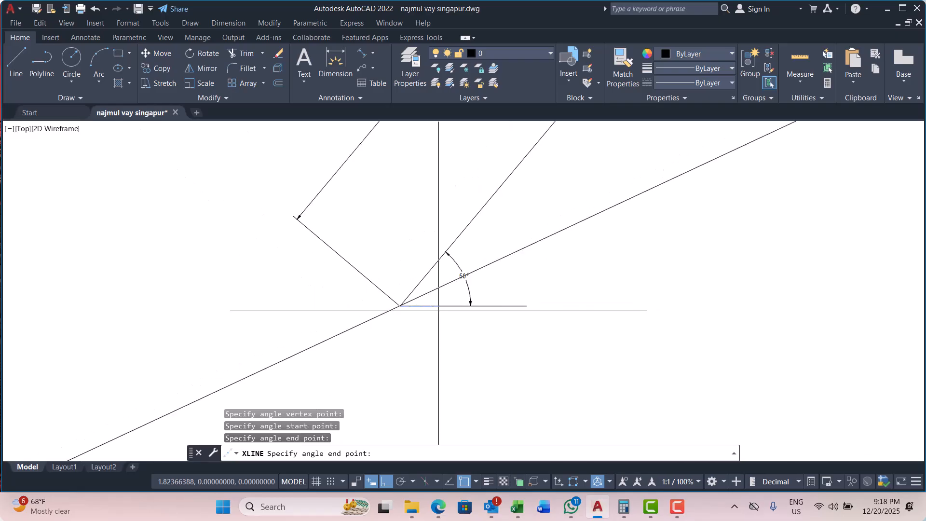
{"action": "key", "text": "Escape"}
{"action": "scroll", "coordinate": [463, 267], "scroll_direction": "up", "scroll_amount": 5}
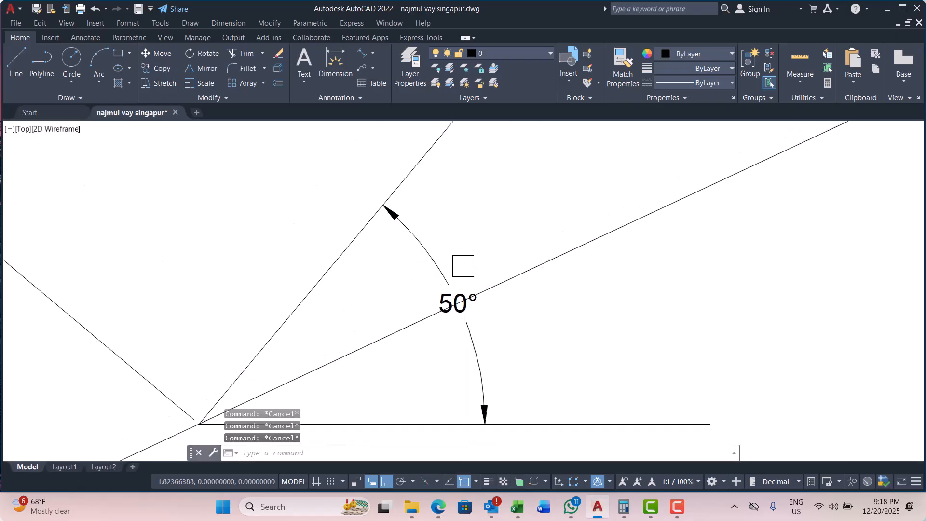
Place two vertical construction lines, one on each side of the dimensioned angled line.
{"action": "scroll", "coordinate": [463, 266], "scroll_direction": "down", "scroll_amount": 14}
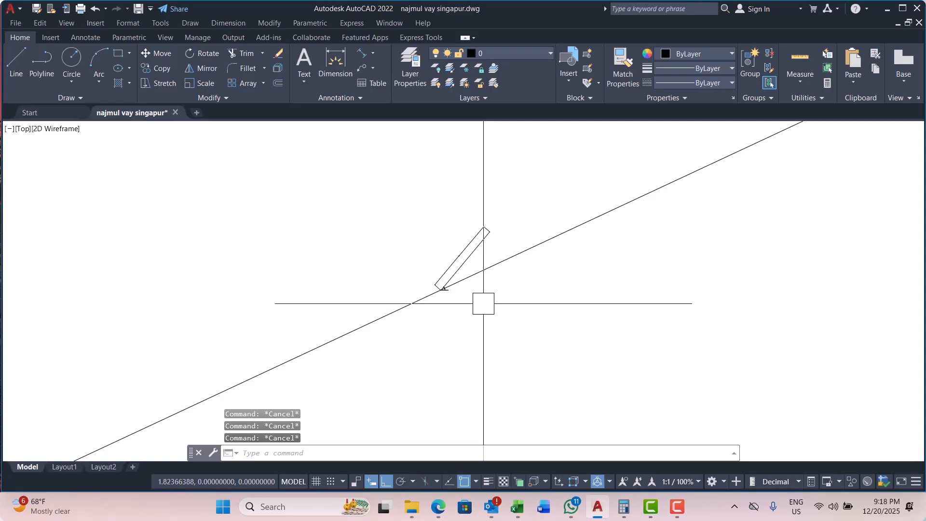
{"action": "type", "text": "xl"}
{"action": "key", "text": "Return"}
{"action": "type", "text": "v"}
{"action": "key", "text": "Return"}
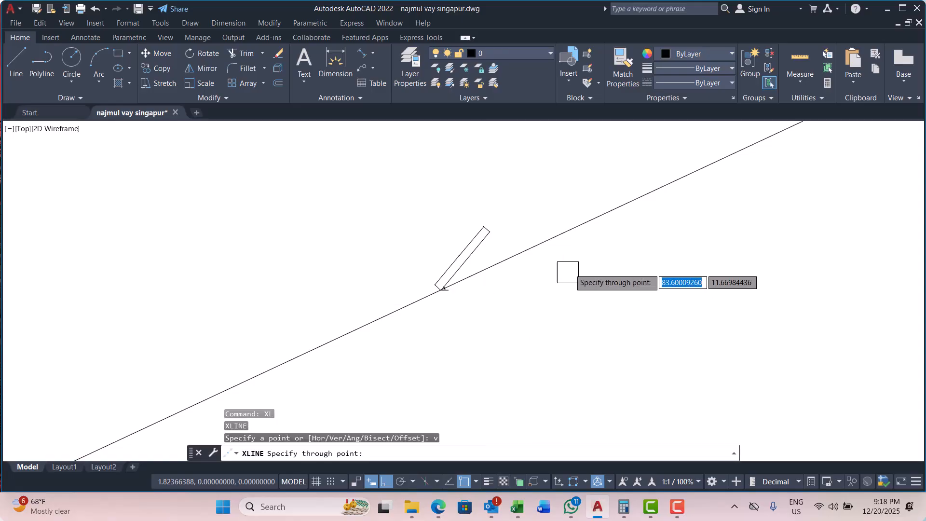
{"action": "left_click", "coordinate": [561, 234]}
{"action": "key", "text": "Escape"}
{"action": "key", "text": "Escape"}
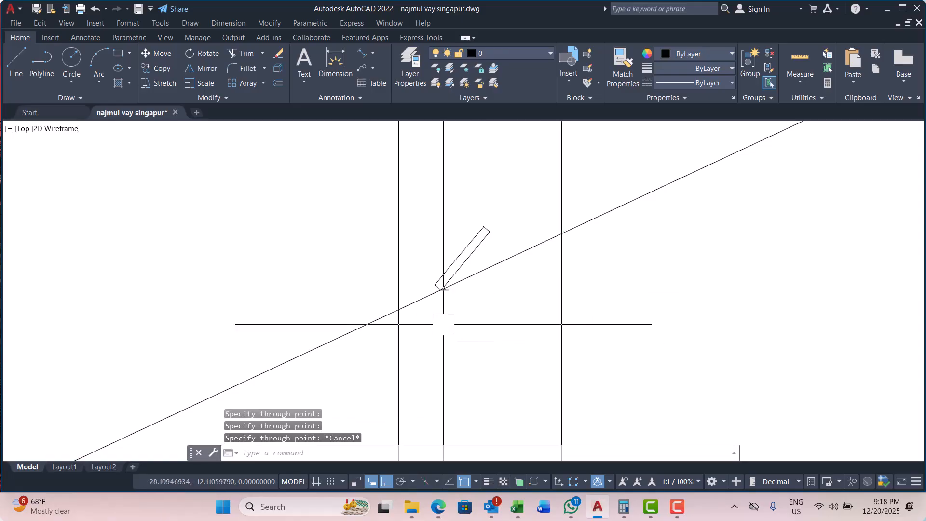
Erase the construction line that bisects the 50° angle using a crossing selection.
{"action": "scroll", "coordinate": [442, 321], "scroll_direction": "up", "scroll_amount": 8}
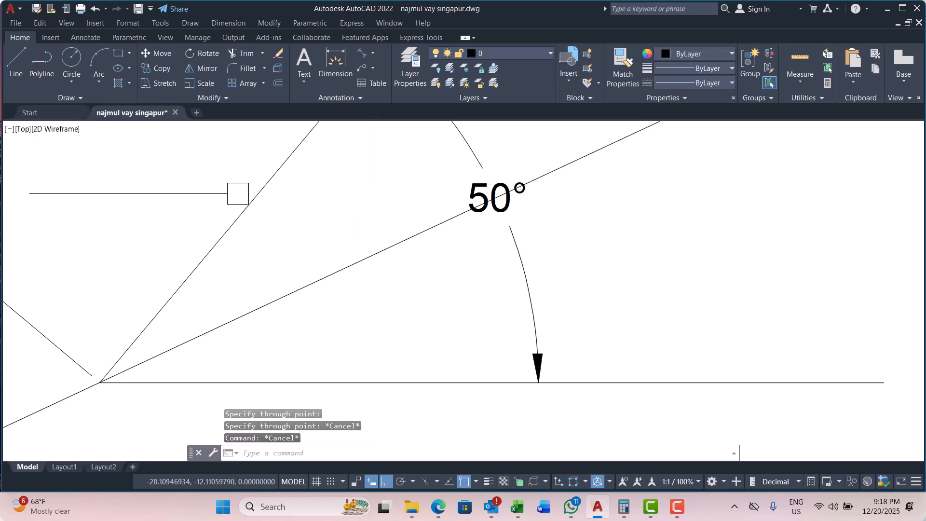
{"action": "scroll", "coordinate": [400, 342], "scroll_direction": "down", "scroll_amount": 3}
{"action": "scroll", "coordinate": [350, 290], "scroll_direction": "up", "scroll_amount": 2}
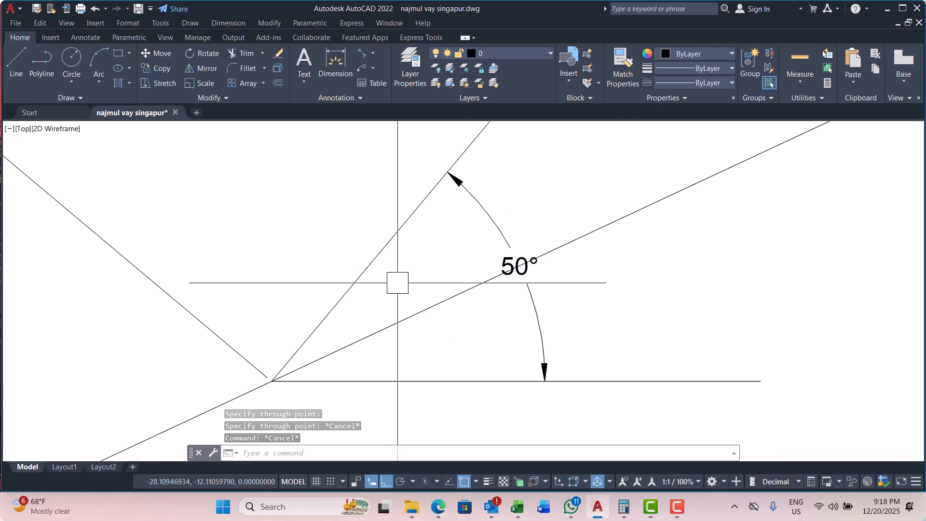
{"action": "left_click", "coordinate": [386, 250]}
{"action": "key", "text": "Escape"}
{"action": "scroll", "coordinate": [456, 298], "scroll_direction": "down", "scroll_amount": 5}
{"action": "left_click", "coordinate": [599, 268]}
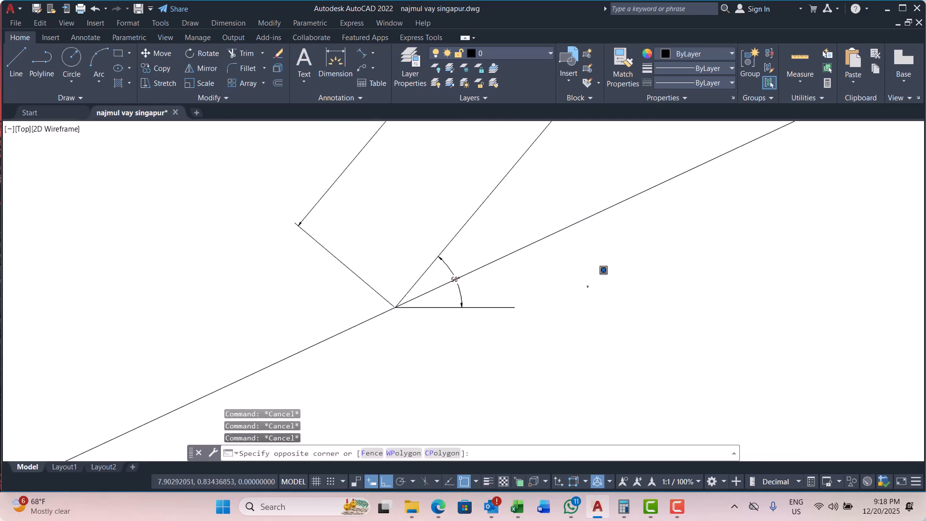
{"action": "left_click", "coordinate": [566, 241]}
{"action": "type", "text": "E"}
{"action": "key", "text": "Return"}
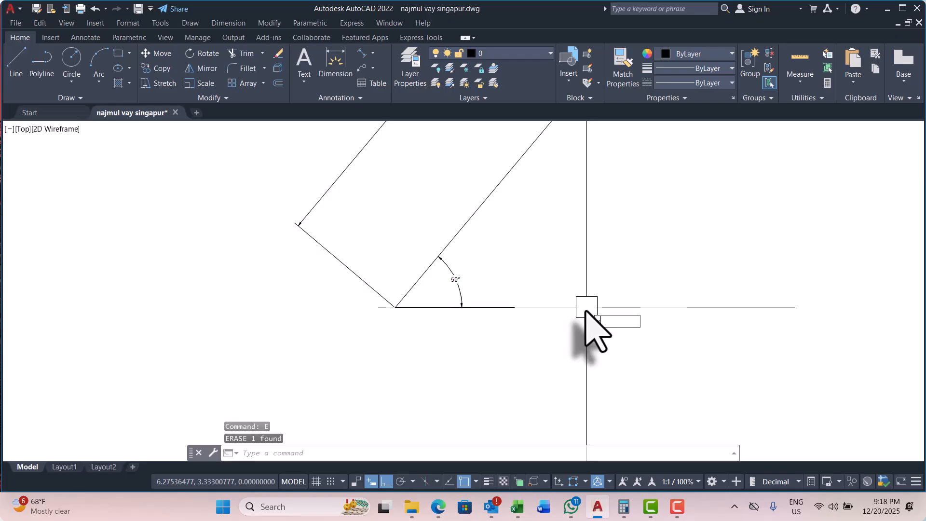
Draw a construction line with the Bisect option through the lines' shared vertex, using points on the horizontal and angled lines.
{"action": "type", "text": "XL"}
{"action": "key", "text": "Return"}
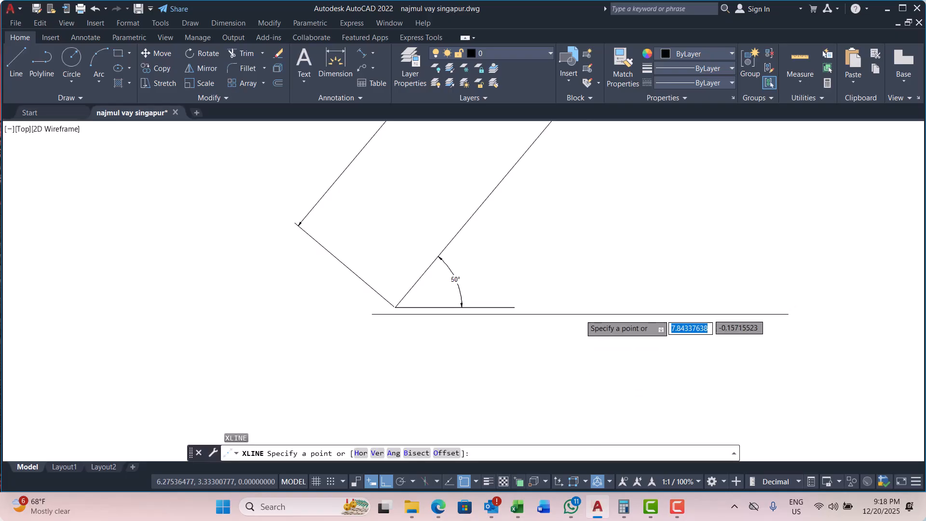
{"action": "left_click", "coordinate": [411, 453]}
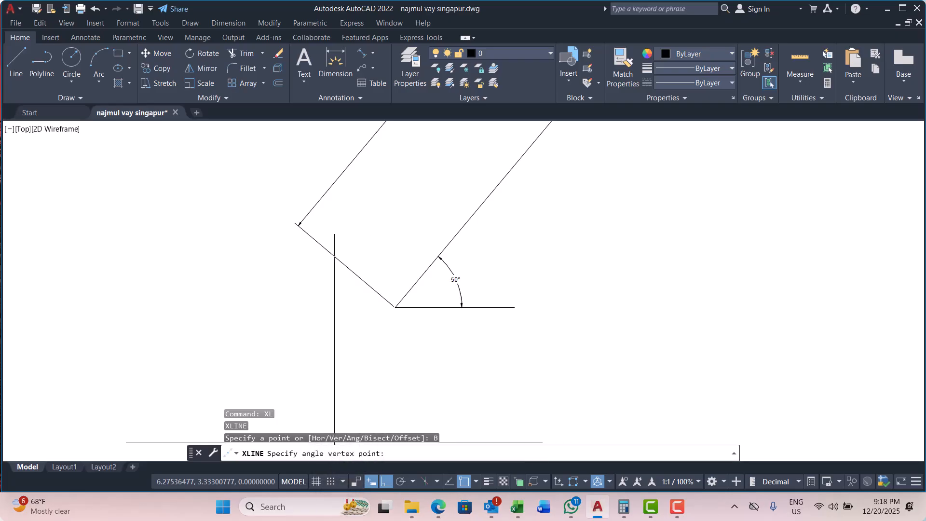
{"action": "scroll", "coordinate": [411, 310], "scroll_direction": "up", "scroll_amount": 6}
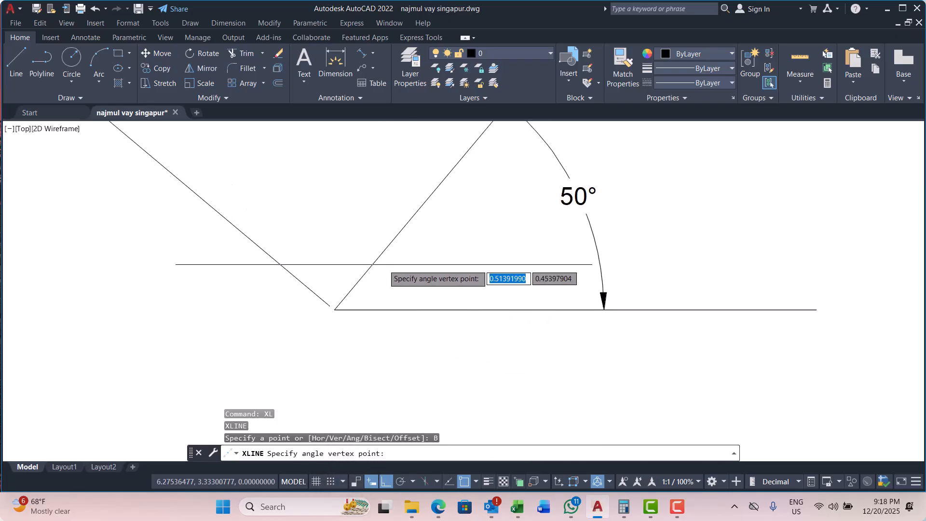
{"action": "scroll", "coordinate": [335, 310], "scroll_direction": "up", "scroll_amount": 3}
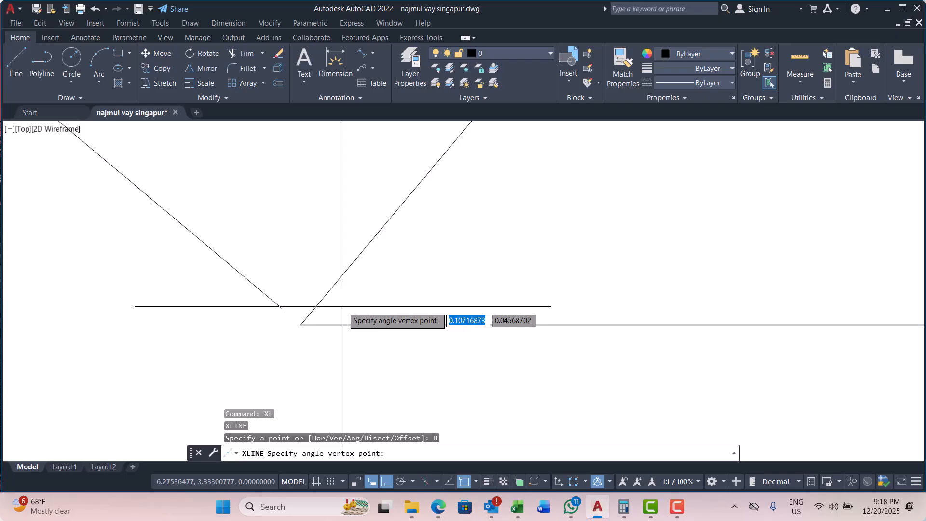
{"action": "left_click", "coordinate": [300, 325]}
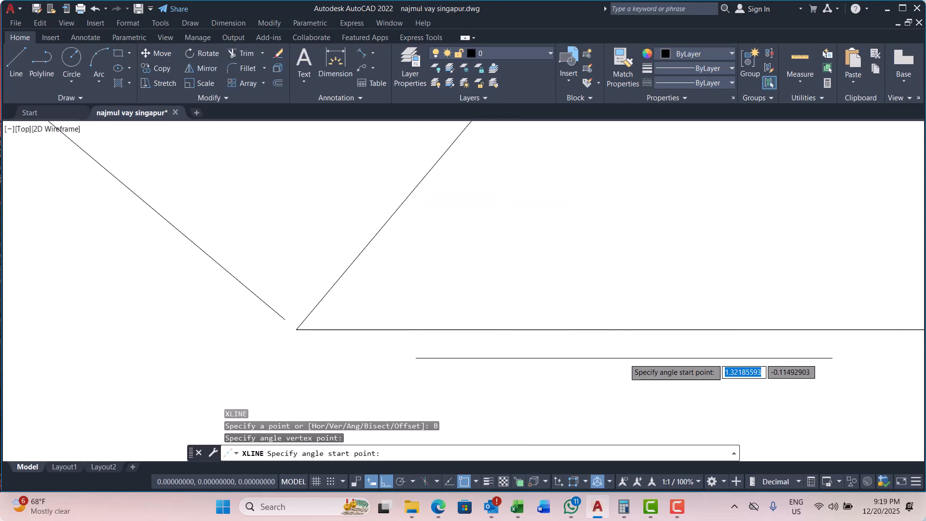
{"action": "left_click", "coordinate": [536, 329]}
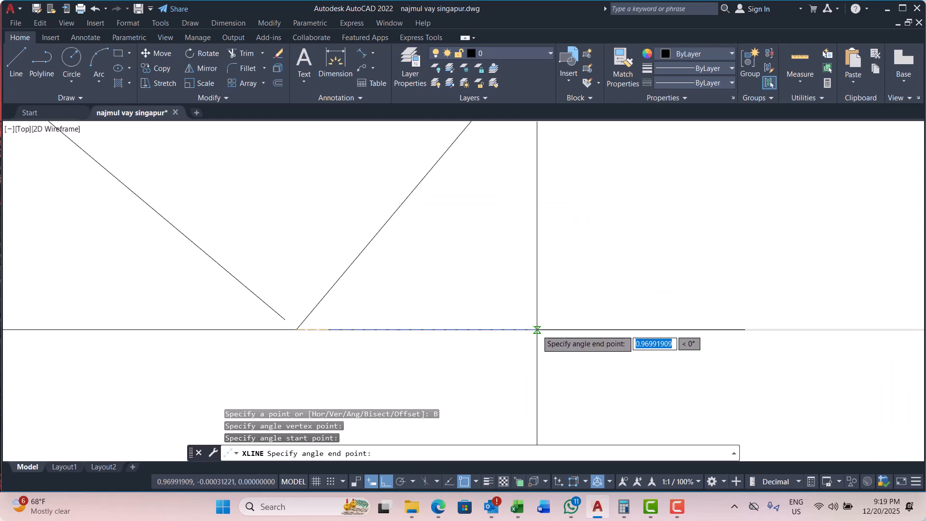
{"action": "scroll", "coordinate": [376, 433], "scroll_direction": "down", "scroll_amount": 4}
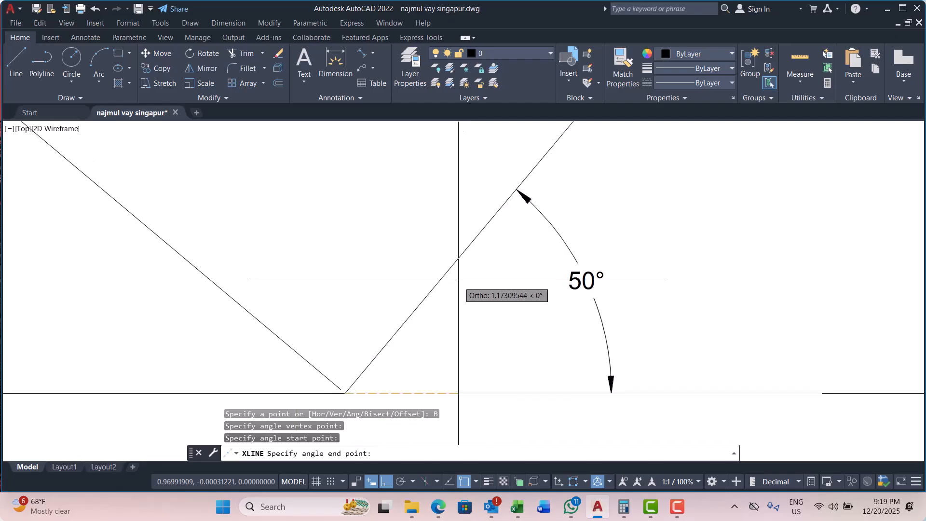
{"action": "left_click", "coordinate": [448, 269]}
{"action": "scroll", "coordinate": [505, 314], "scroll_direction": "down", "scroll_amount": 3}
{"action": "key", "text": "Escape"}
{"action": "key", "text": "Escape"}
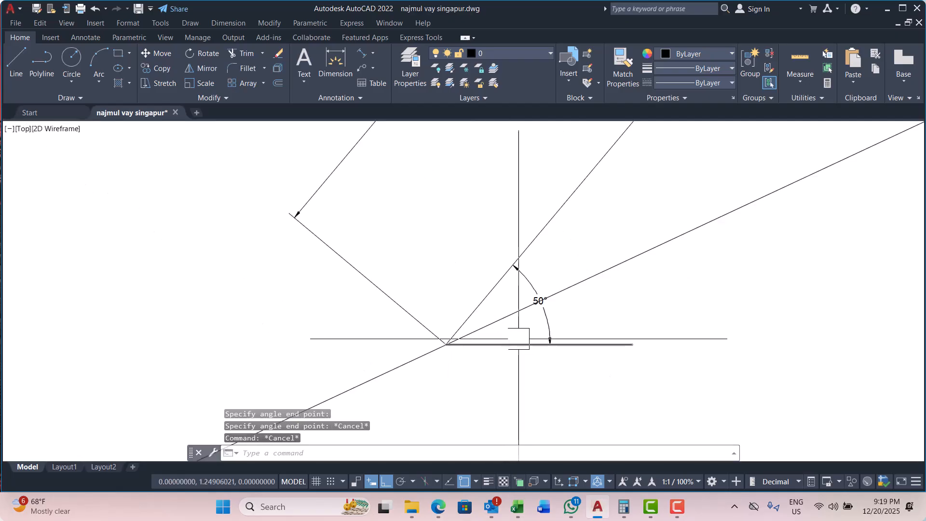
{"action": "key", "text": "Escape"}
{"action": "key", "text": "Escape"}
Trim the bisecting construction line's two ends outside the vertical construction lines.
{"action": "scroll", "coordinate": [409, 321], "scroll_direction": "down", "scroll_amount": 10}
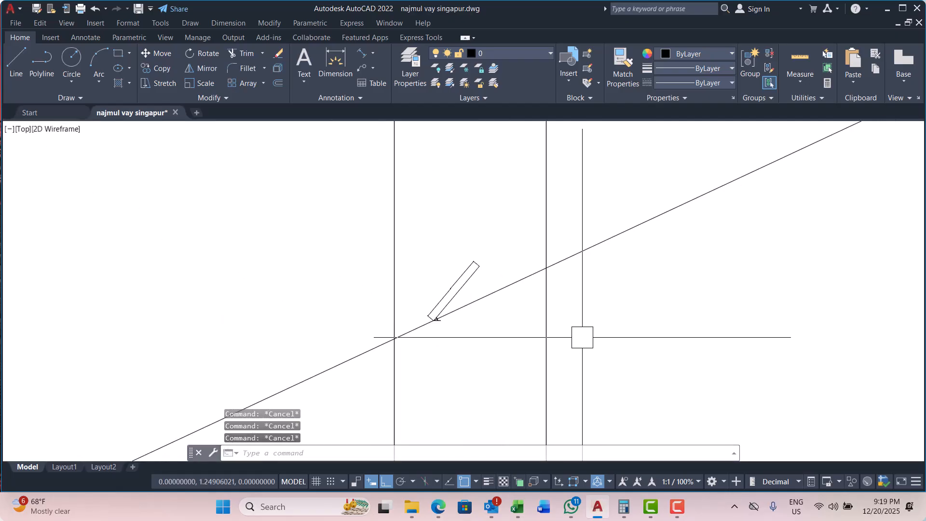
{"action": "type", "text": "r"}
{"action": "key", "text": "Return"}
{"action": "left_click", "coordinate": [589, 248]}
{"action": "left_click", "coordinate": [367, 352]}
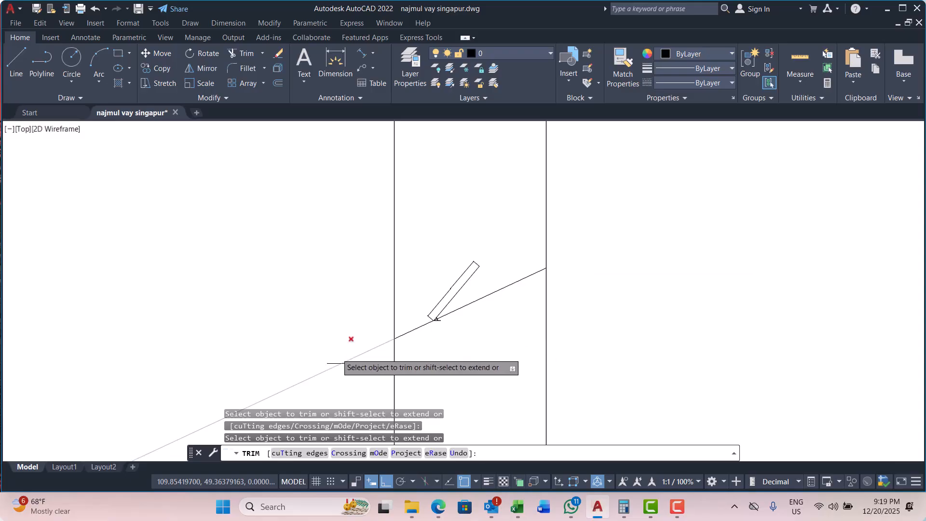
{"action": "key", "text": "Escape"}
Erase the two vertical construction lines using a crossing selection.
{"action": "left_click", "coordinate": [604, 192]}
{"action": "left_click", "coordinate": [345, 234]}
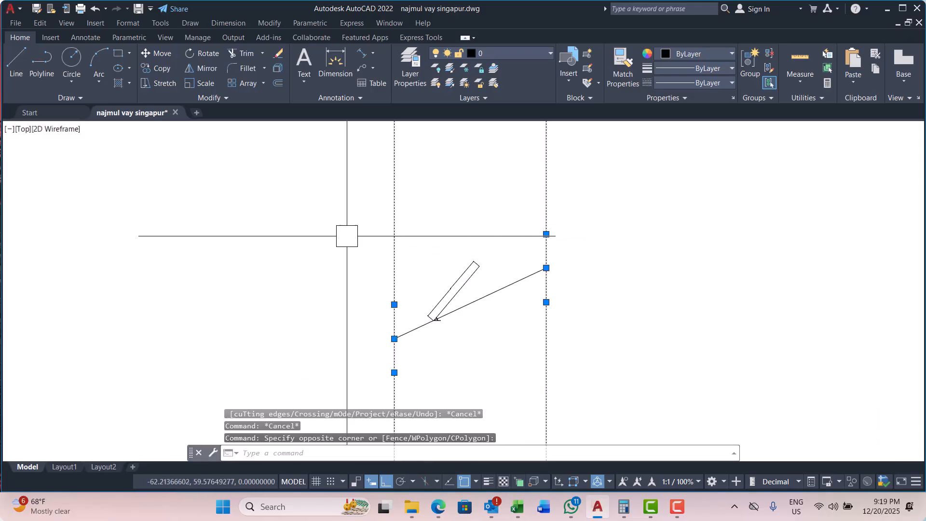
{"action": "type", "text": "e"}
{"action": "key", "text": "Return"}
{"action": "key", "text": "Escape"}
{"action": "key", "text": "Escape"}
{"action": "scroll", "coordinate": [429, 334], "scroll_direction": "up", "scroll_amount": 8}
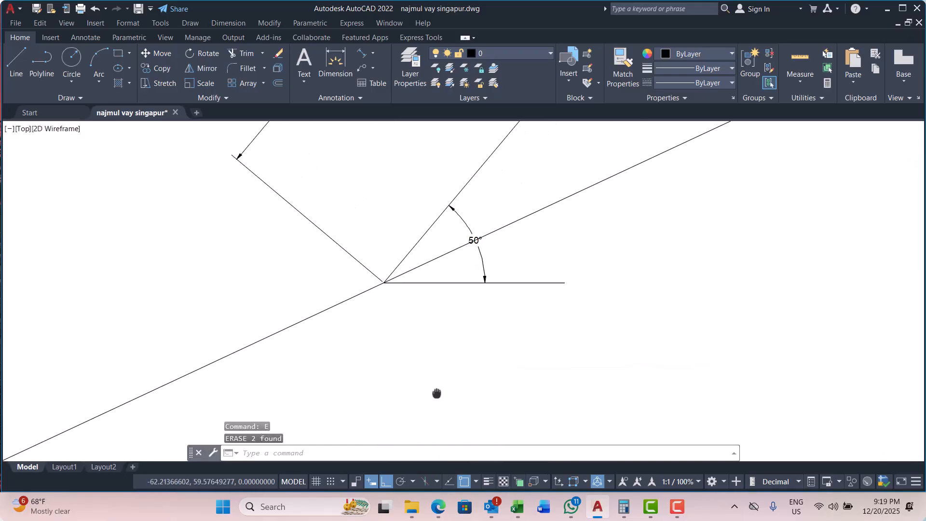
{"action": "left_click", "coordinate": [362, 54]}
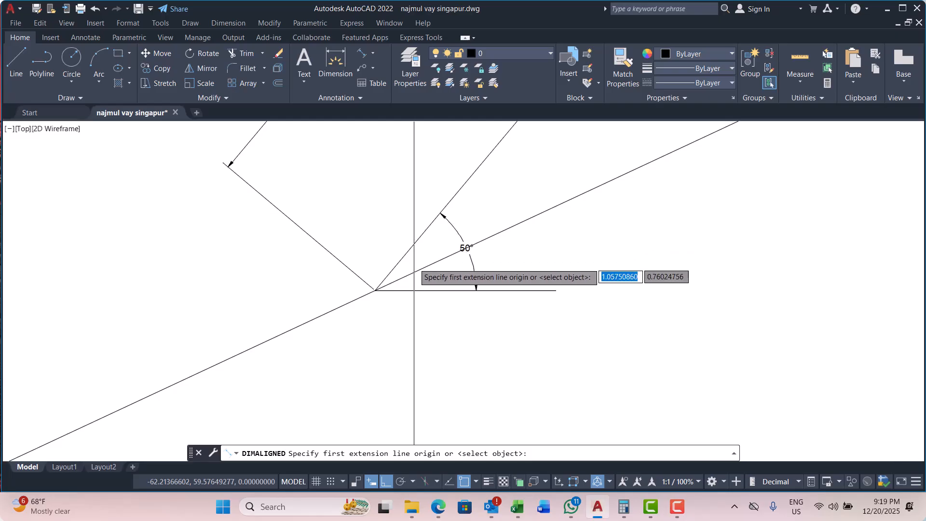
{"action": "key", "text": "Escape"}
{"action": "key", "text": "Escape"}
{"action": "scroll", "coordinate": [453, 288], "scroll_direction": "down", "scroll_amount": 5}
{"action": "key", "text": "Escape"}
{"action": "scroll", "coordinate": [445, 309], "scroll_direction": "down", "scroll_amount": 6}
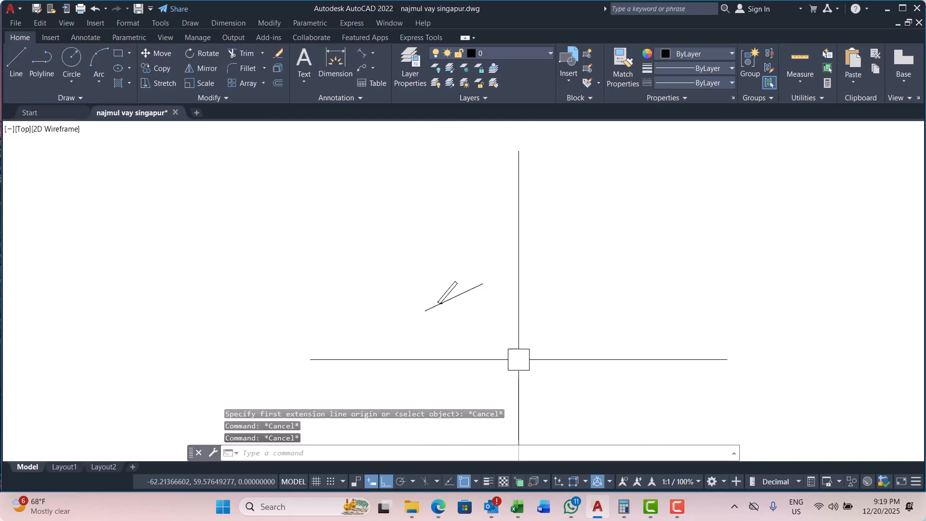
Undo the erasing of the two vertical construction lines.
{"action": "key", "text": "ctrl+z"}
{"action": "key", "text": "ctrl+z"}
{"action": "key", "text": "ctrl+z"}
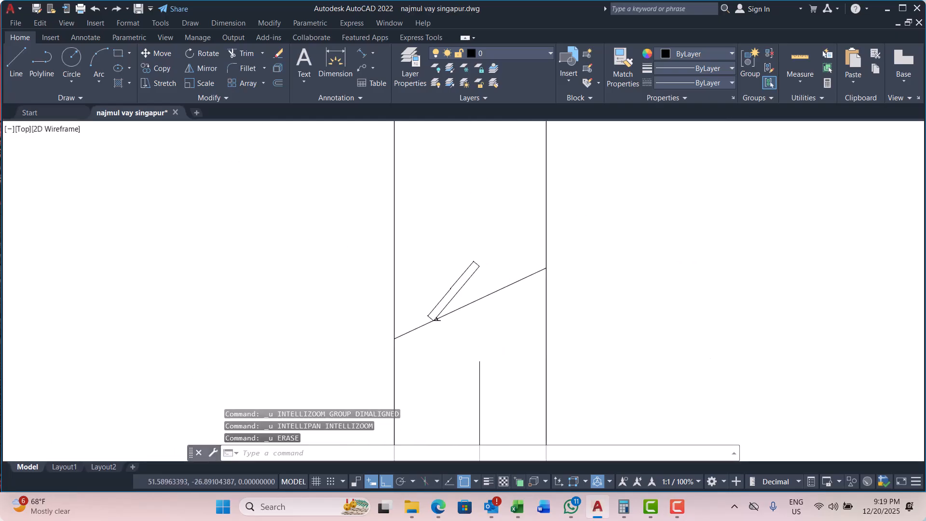
{"action": "scroll", "coordinate": [439, 337], "scroll_direction": "down", "scroll_amount": 5}
{"action": "key", "text": "Escape"}
{"action": "key", "text": "Escape"}
{"action": "key", "text": "Escape"}
{"action": "key", "text": "Escape"}
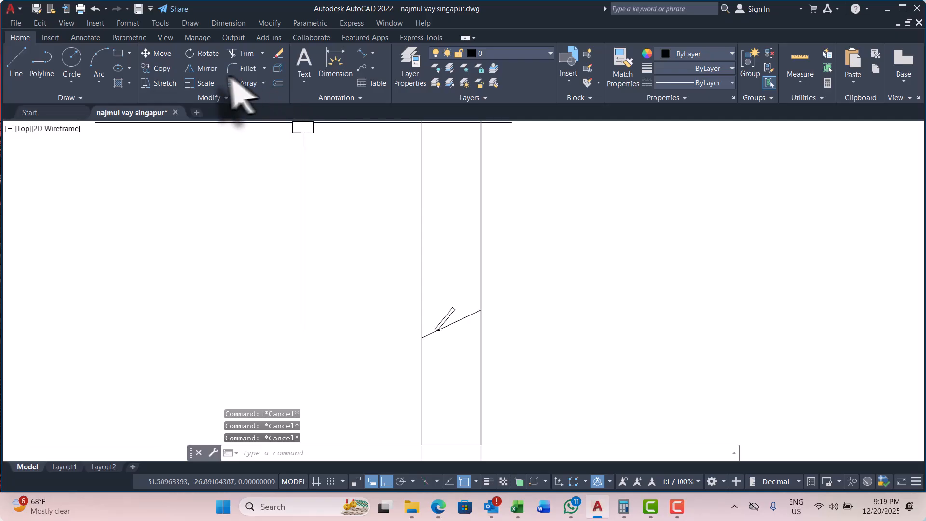
Undo the trimming of the bisecting line so it extends beyond both vertical construction lines.
{"action": "left_click", "coordinate": [244, 53]}
{"action": "key", "text": "Escape"}
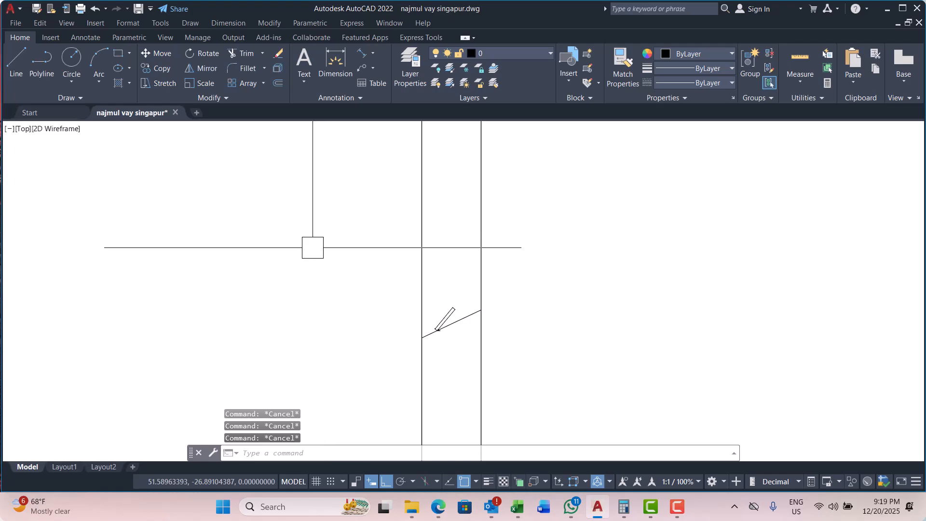
{"action": "scroll", "coordinate": [461, 349], "scroll_direction": "up", "scroll_amount": 2}
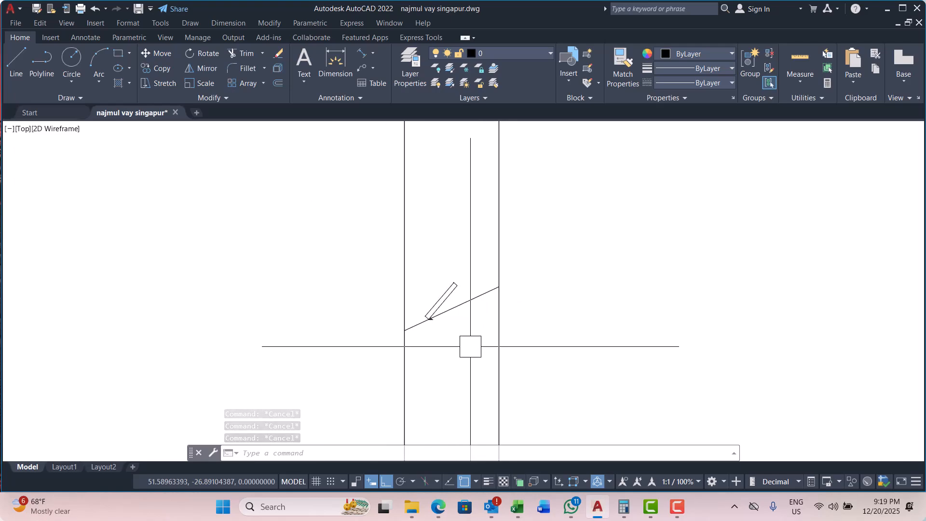
{"action": "key", "text": "ctrl+z"}
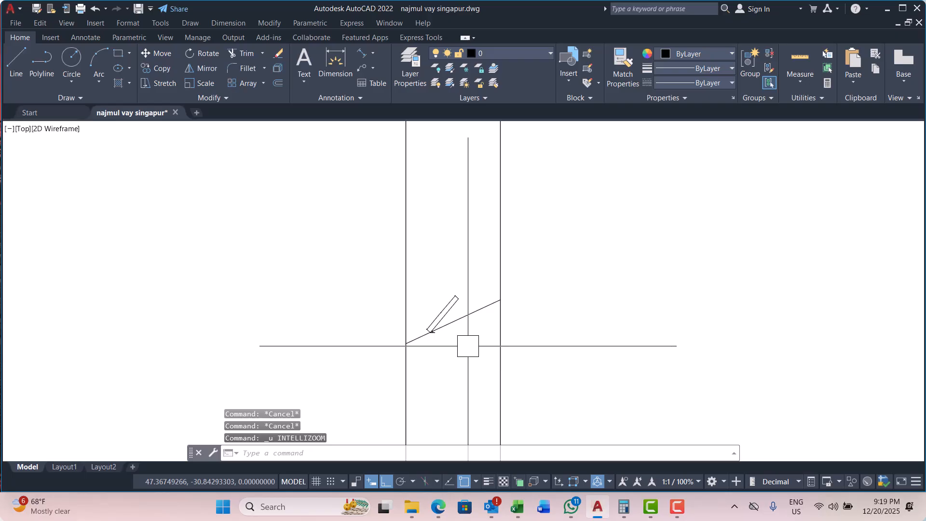
{"action": "key", "text": "ctrl+z"}
{"action": "key", "text": "ctrl+z"}
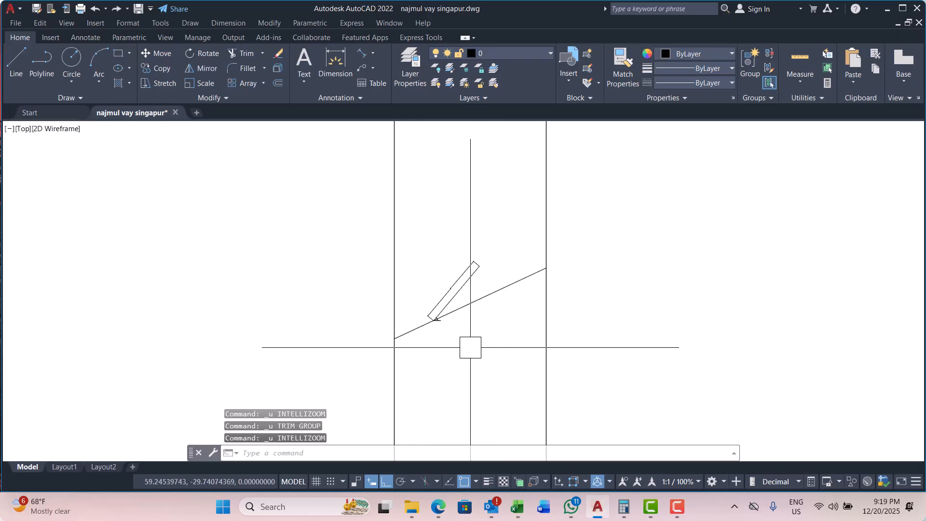
{"action": "key", "text": "ctrl+z"}
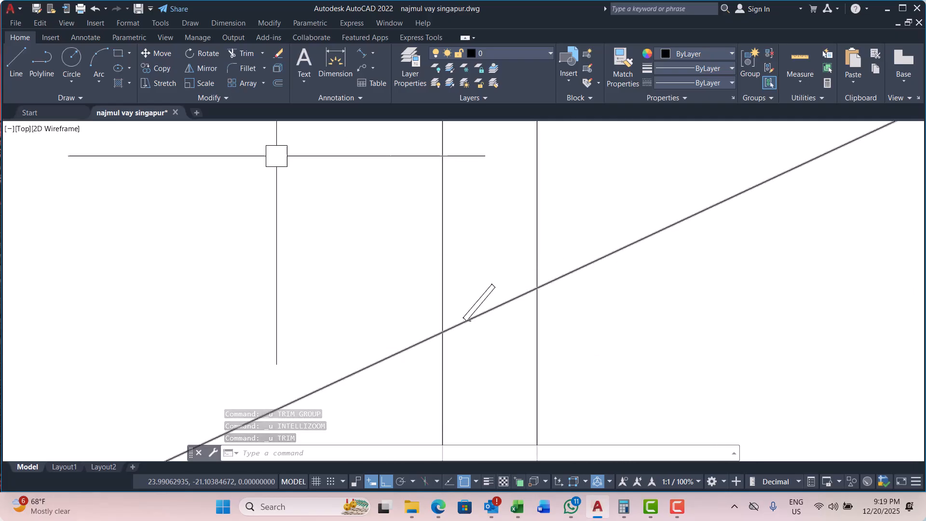
Trim the bisecting construction line on both outer sides, keeping only the part between the two vertical construction lines.
{"action": "left_click", "coordinate": [236, 52]}
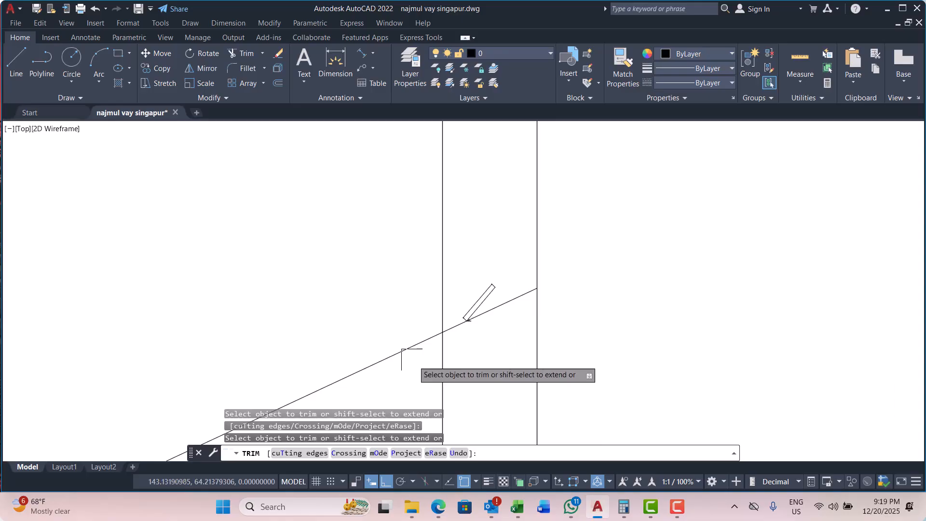
{"action": "key", "text": "Escape"}
{"action": "scroll", "coordinate": [479, 341], "scroll_direction": "up", "scroll_amount": 2}
{"action": "scroll", "coordinate": [440, 258], "scroll_direction": "up", "scroll_amount": 5}
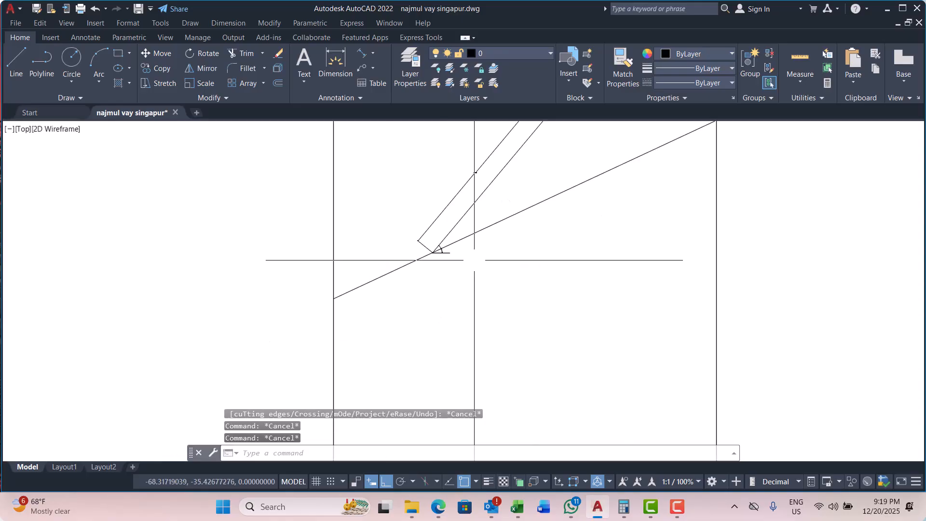
{"action": "key", "text": "Escape"}
{"action": "key", "text": "Escape"}
{"action": "key", "text": "Escape"}
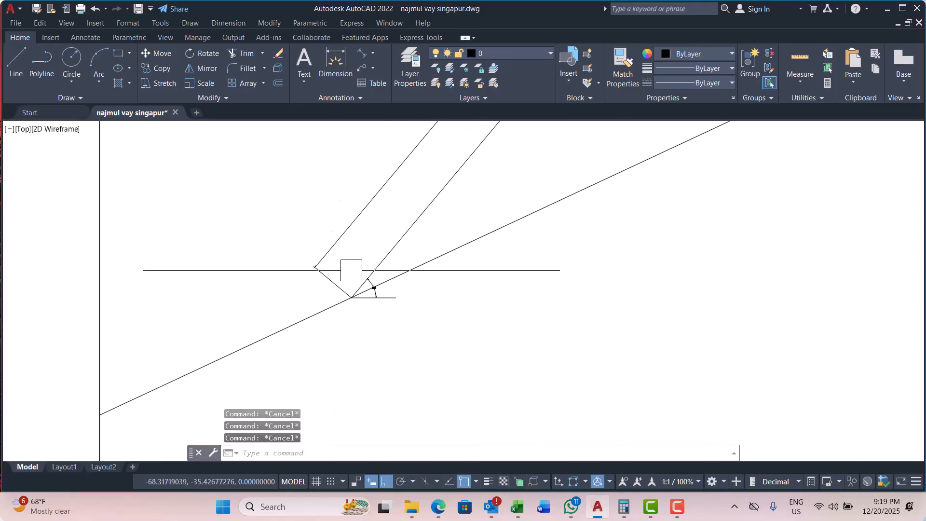
{"action": "left_click", "coordinate": [362, 55]}
{"action": "scroll", "coordinate": [403, 274], "scroll_direction": "up", "scroll_amount": 4}
{"action": "key", "text": "Escape"}
{"action": "key", "text": "Escape"}
{"action": "key", "text": "Escape"}
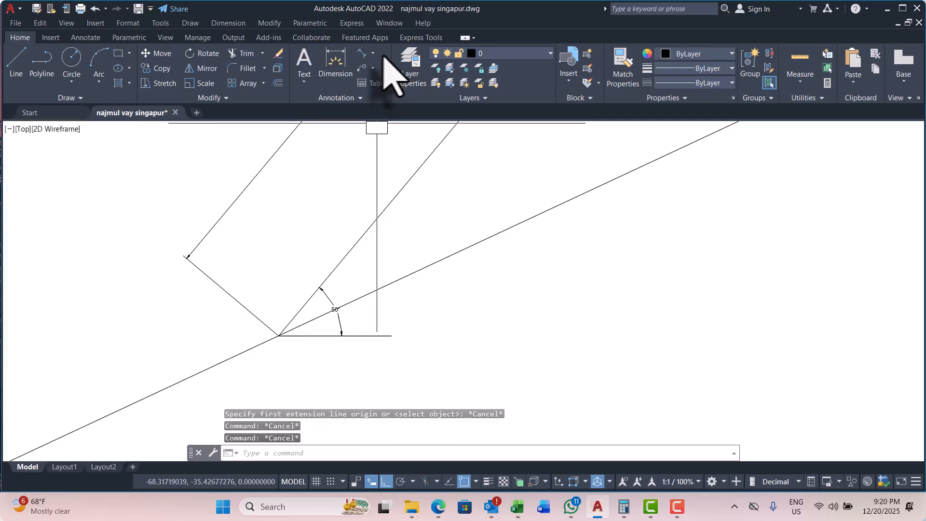
Add an angular dimension between the angled line and the bisecting line, placed inside the 50° dimension arc.
{"action": "left_click", "coordinate": [373, 54]}
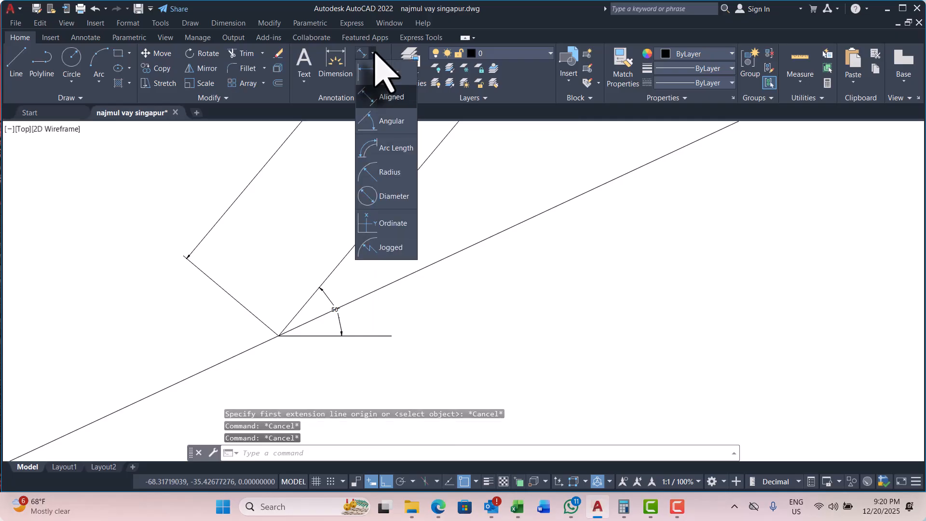
{"action": "left_click", "coordinate": [392, 120]}
{"action": "scroll", "coordinate": [316, 319], "scroll_direction": "up", "scroll_amount": 4}
{"action": "left_click", "coordinate": [282, 302]}
{"action": "left_click", "coordinate": [291, 324]}
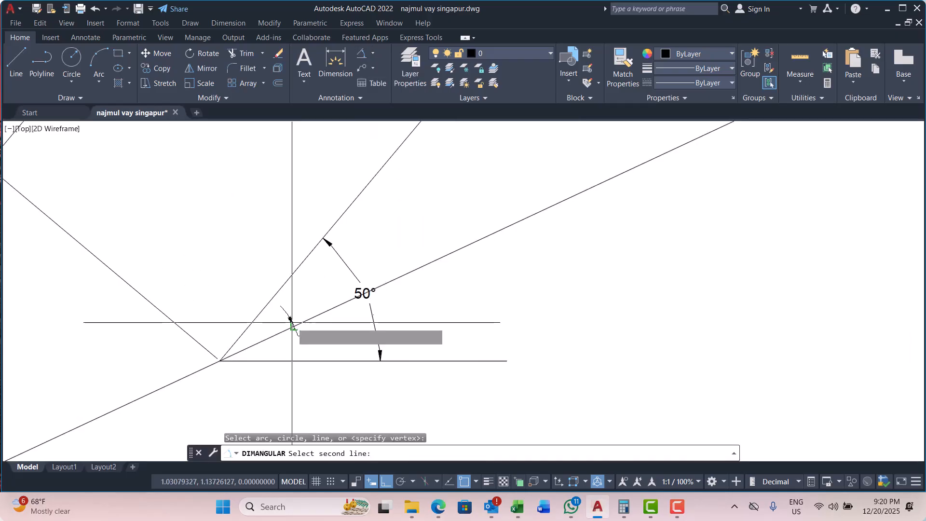
{"action": "scroll", "coordinate": [317, 302], "scroll_direction": "up", "scroll_amount": 5}
{"action": "left_click", "coordinate": [317, 300]}
{"action": "scroll", "coordinate": [324, 298], "scroll_direction": "down", "scroll_amount": 5}
Try to add an angular dimension between the horizontal line and the bisecting line.
{"action": "key", "text": "space"}
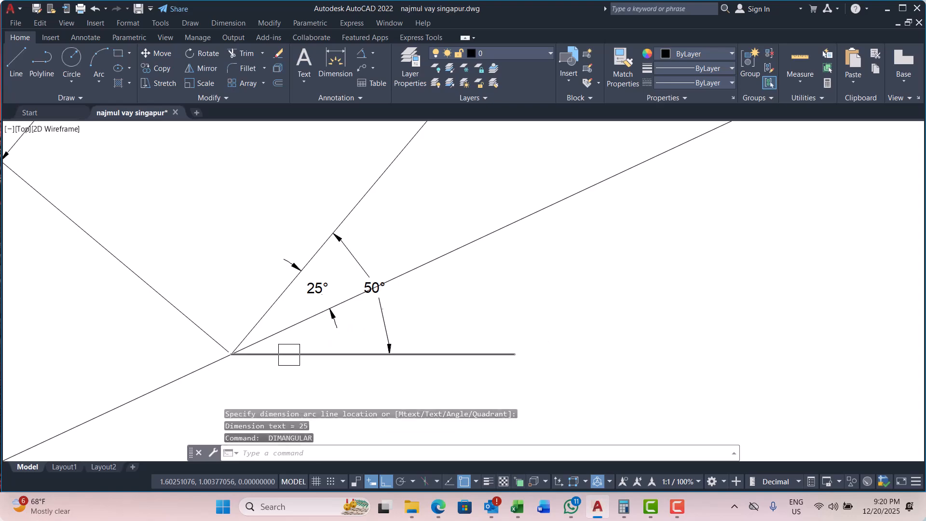
{"action": "left_click", "coordinate": [288, 355]}
{"action": "left_click", "coordinate": [333, 308]}
{"action": "scroll", "coordinate": [335, 315], "scroll_direction": "up", "scroll_amount": 4}
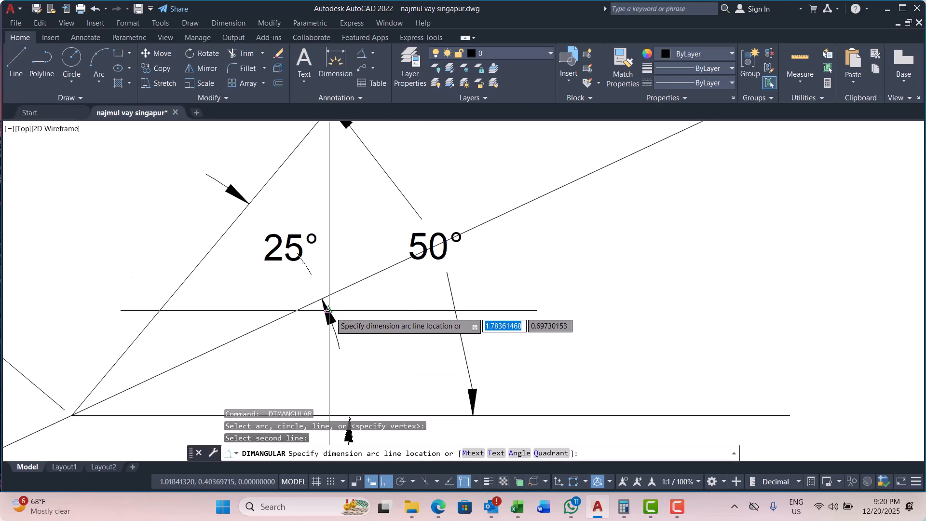
{"action": "left_click", "coordinate": [322, 299]}
{"action": "scroll", "coordinate": [371, 313], "scroll_direction": "down", "scroll_amount": 6}
{"action": "key", "text": "Escape"}
{"action": "key", "text": "Escape"}
{"action": "scroll", "coordinate": [289, 274], "scroll_direction": "up", "scroll_amount": 4}
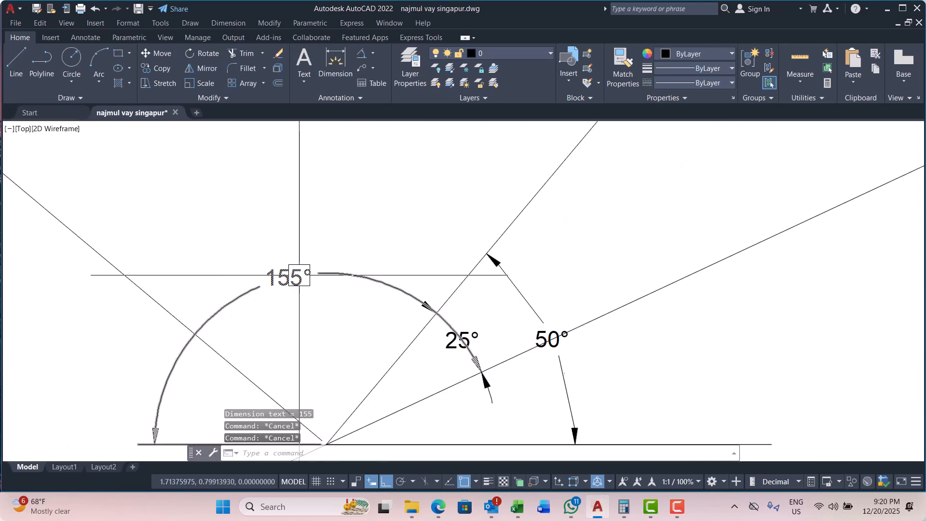
Erase the 155° angular dimension.
{"action": "left_click", "coordinate": [297, 275]}
{"action": "key", "text": "Delete"}
{"action": "scroll", "coordinate": [333, 270], "scroll_direction": "down", "scroll_amount": 4}
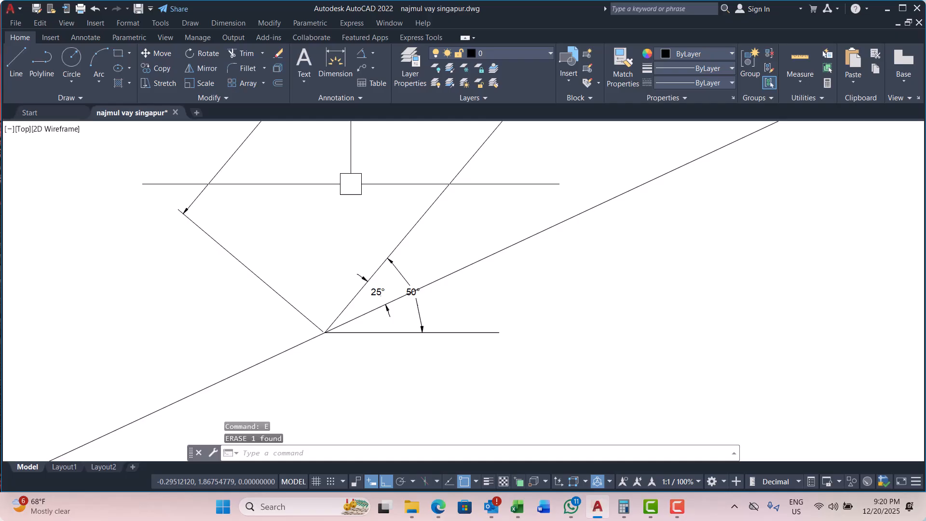
Add an angular dimension between the bisecting line and the horizontal line, placing its arc between the two lines.
{"action": "left_click", "coordinate": [362, 54]}
{"action": "scroll", "coordinate": [351, 307], "scroll_direction": "up", "scroll_amount": 6}
{"action": "left_click", "coordinate": [356, 357]}
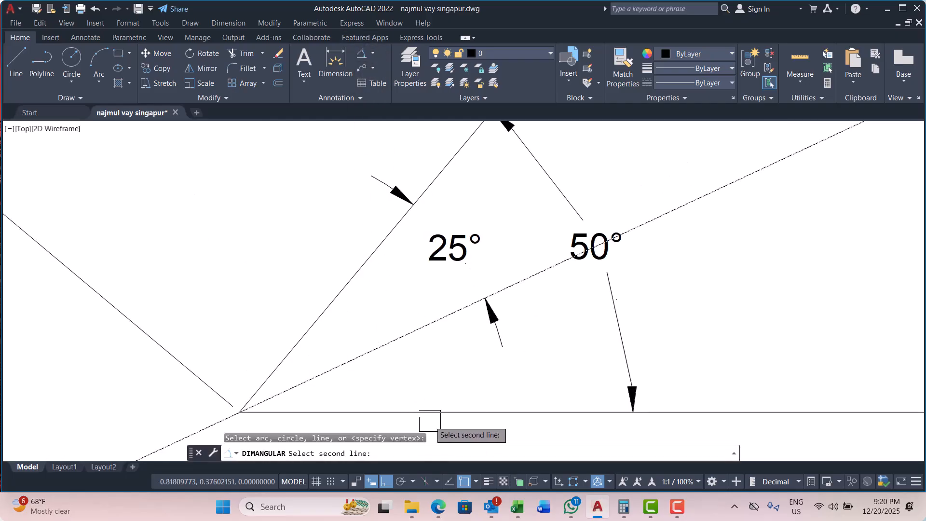
{"action": "left_click", "coordinate": [433, 412]}
{"action": "scroll", "coordinate": [465, 397], "scroll_direction": "down", "scroll_amount": 4}
{"action": "scroll", "coordinate": [506, 392], "scroll_direction": "up", "scroll_amount": 2}
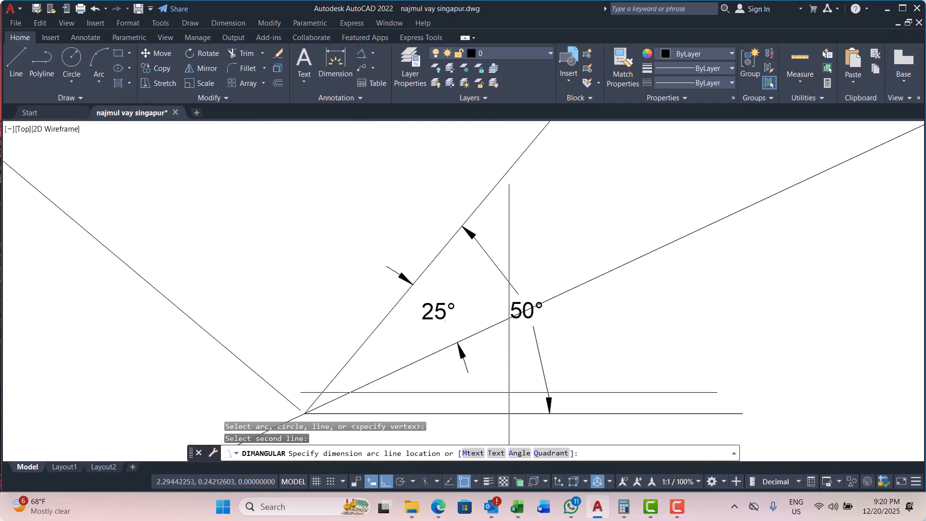
{"action": "left_click", "coordinate": [510, 392]}
{"action": "key", "text": "Escape"}
{"action": "scroll", "coordinate": [594, 396], "scroll_direction": "down", "scroll_amount": 5}
Erase all the construction lines, angled lines and dimensions from the drawing.
{"action": "left_click", "coordinate": [695, 281]}
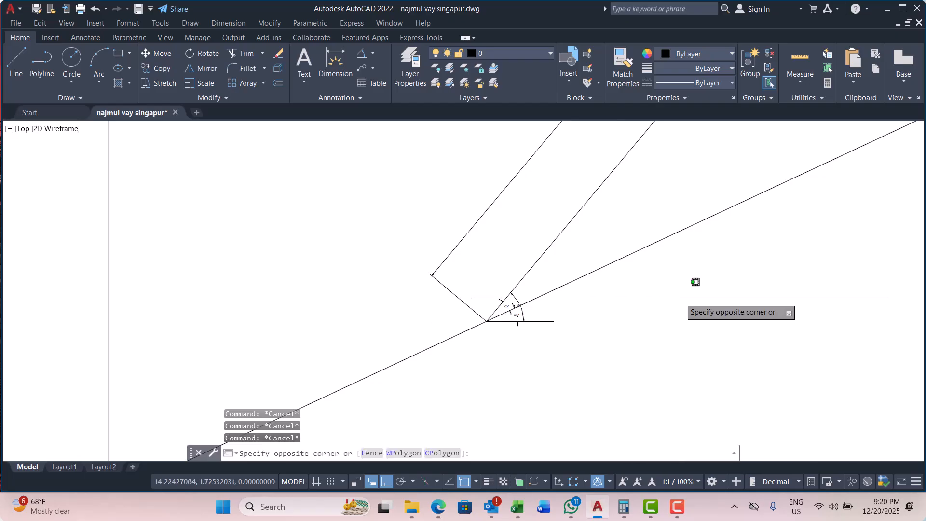
{"action": "key", "text": "Escape"}
{"action": "scroll", "coordinate": [486, 295], "scroll_direction": "down", "scroll_amount": 5}
{"action": "left_click", "coordinate": [623, 246]}
{"action": "left_click", "coordinate": [418, 307]}
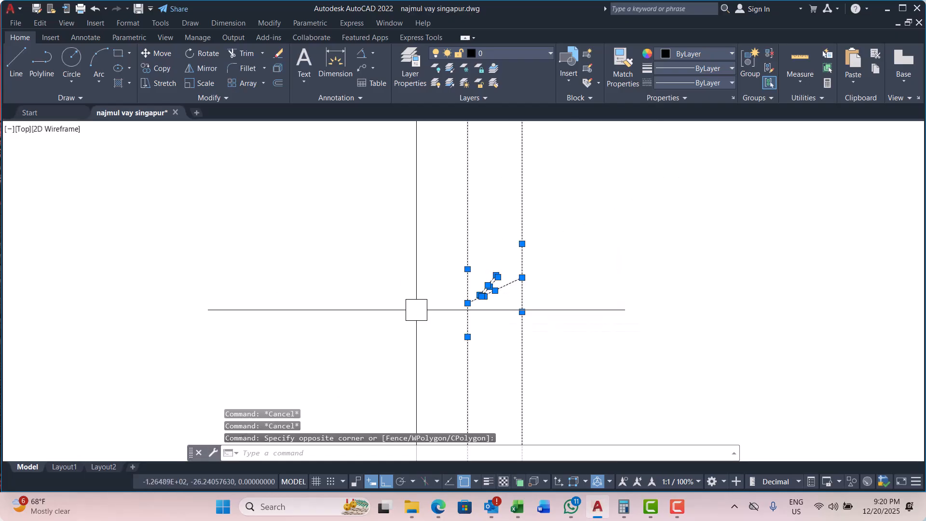
{"action": "key", "text": "Delete"}
{"action": "key", "text": "Escape"}
{"action": "key", "text": "Escape"}
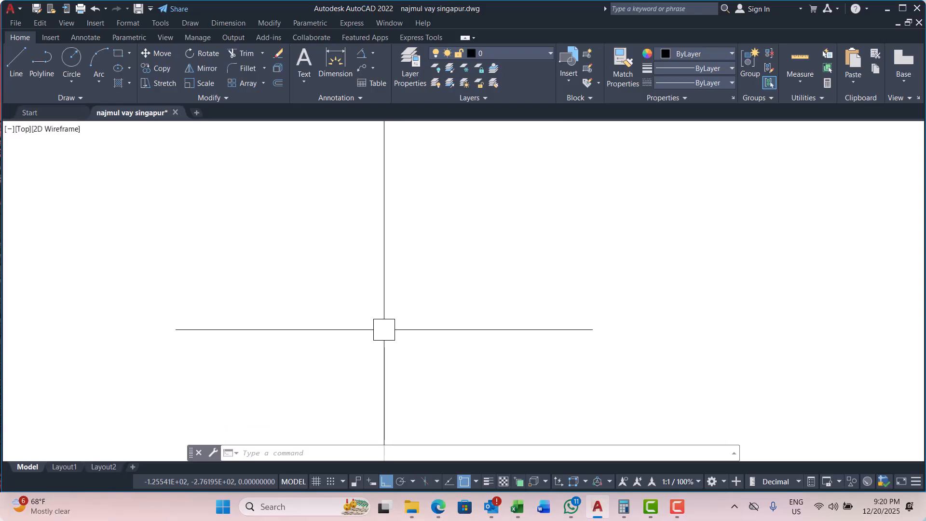
{"action": "left_click", "coordinate": [533, 168]}
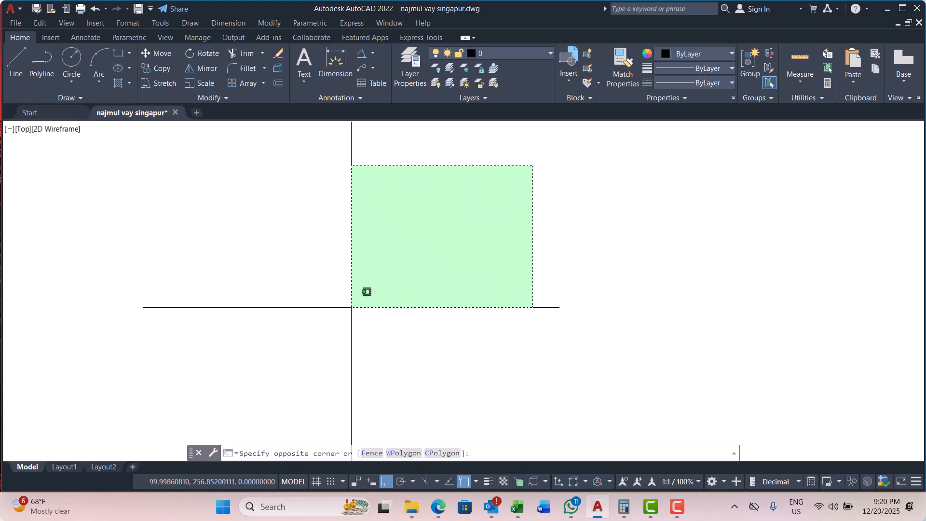
{"action": "left_click", "coordinate": [481, 329]}
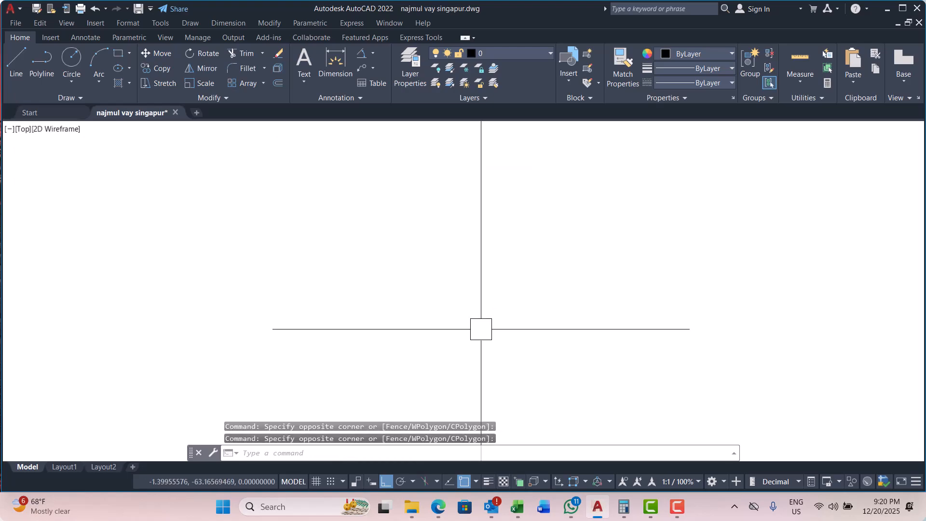
{"action": "key", "text": "Escape"}
{"action": "key", "text": "Escape"}
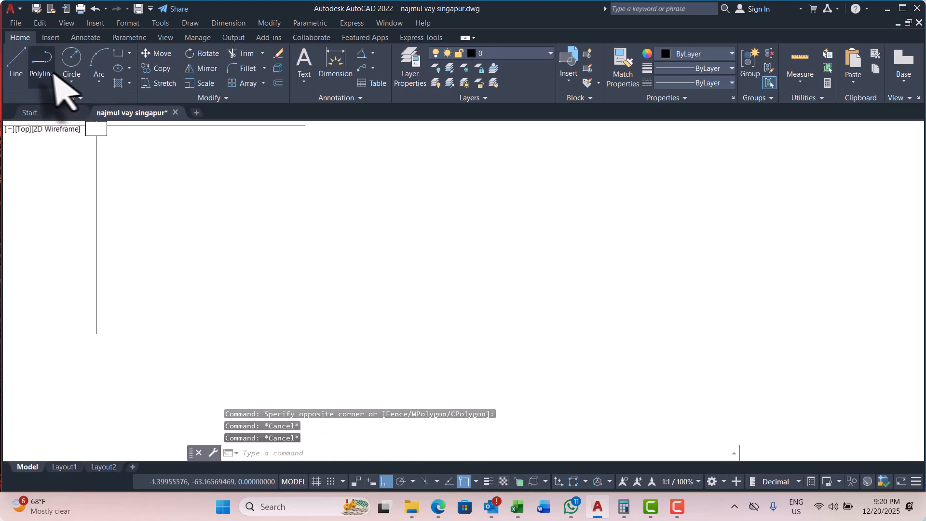
{"action": "left_click", "coordinate": [52, 71]}
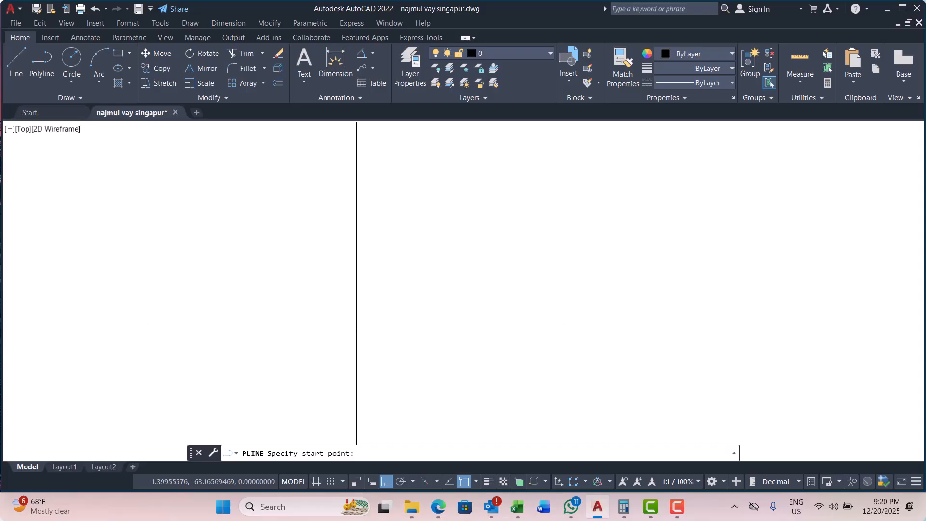
{"action": "key", "text": "Escape"}
{"action": "key", "text": "Escape"}
{"action": "key", "text": "Escape"}
{"action": "key", "text": "Escape"}
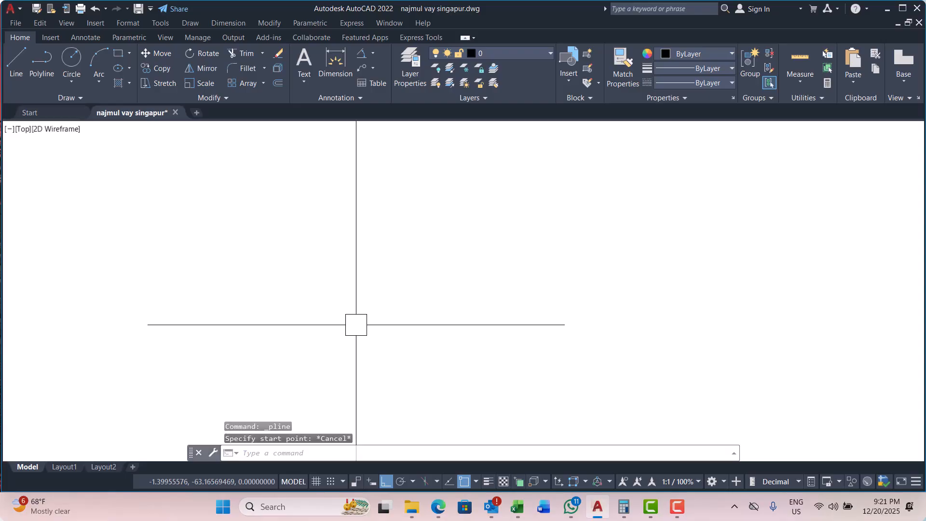
Draw four connected orthogonal lines forming an open stepped outline: a horizontal, a rise, a longer horizontal and a drop.
{"action": "left_click", "coordinate": [16, 62]}
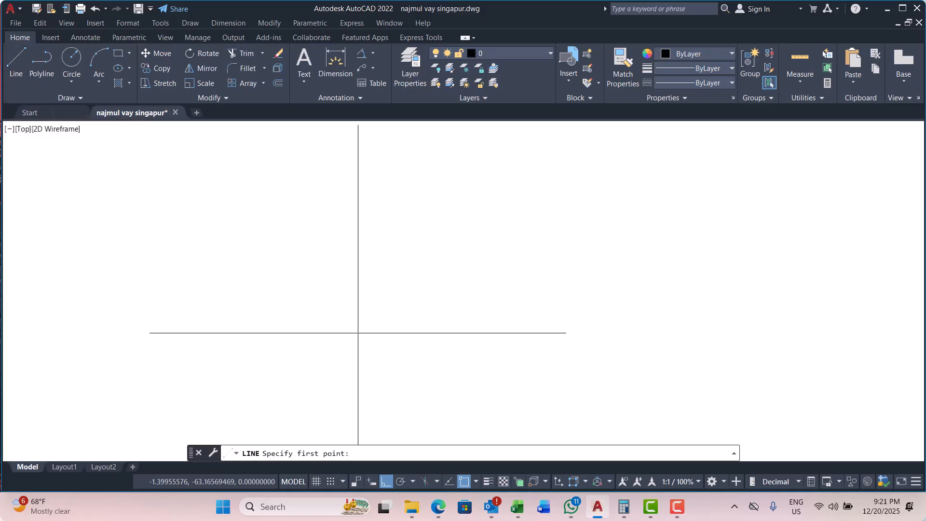
{"action": "left_click", "coordinate": [338, 316]}
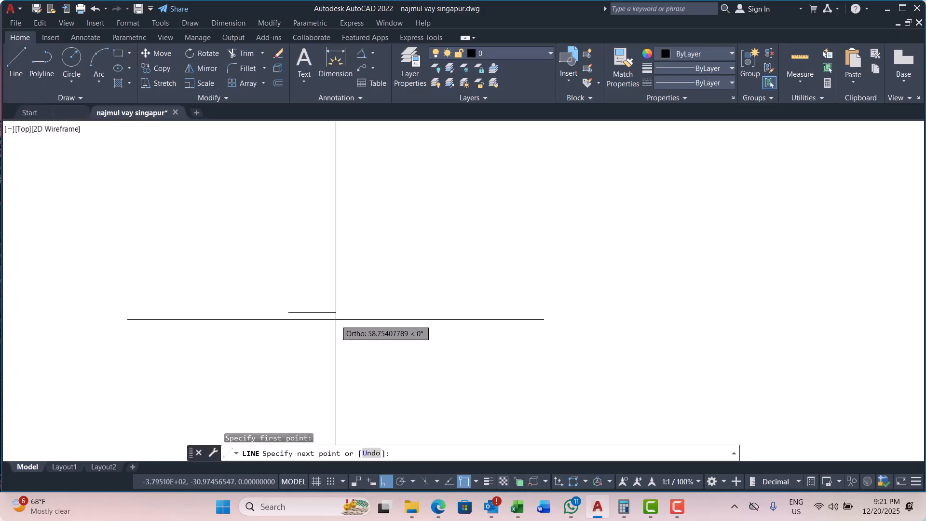
{"action": "left_click", "coordinate": [420, 290]}
{"action": "left_click", "coordinate": [424, 201]}
{"action": "left_click", "coordinate": [626, 207]}
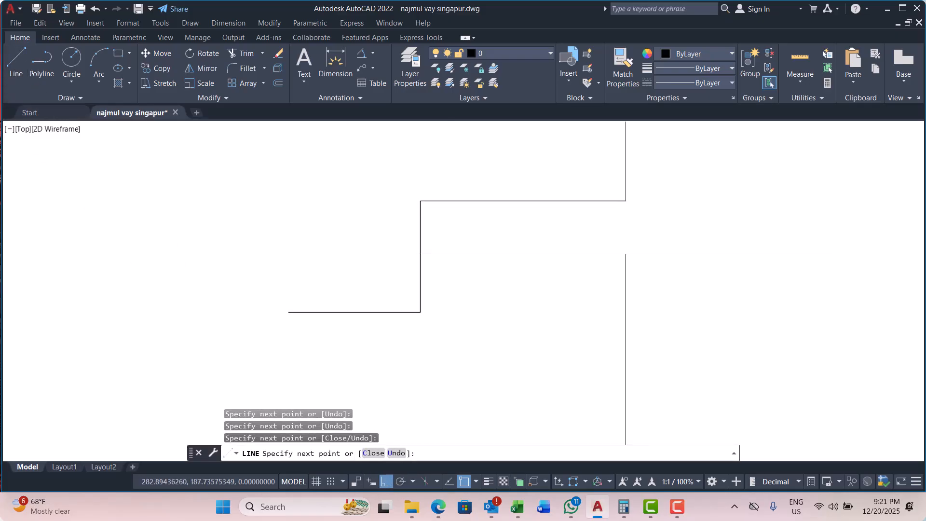
{"action": "left_click", "coordinate": [626, 375]}
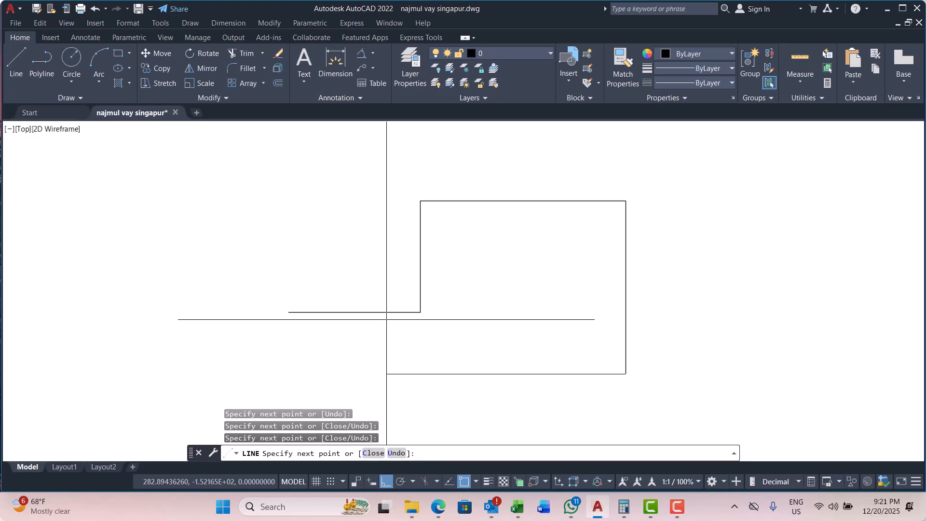
{"action": "scroll", "coordinate": [369, 292], "scroll_direction": "down", "scroll_amount": 4}
{"action": "key", "text": "Escape"}
{"action": "key", "text": "Escape"}
Erase the two vertical lines and the upper horizontal line, keeping only the lower horizontal line.
{"action": "scroll", "coordinate": [433, 262], "scroll_direction": "up", "scroll_amount": 2}
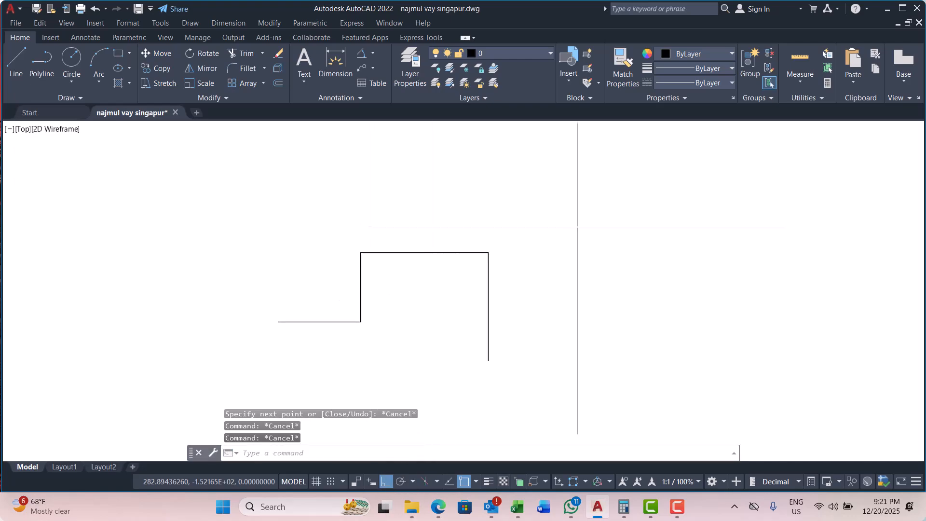
{"action": "left_click", "coordinate": [577, 226]}
{"action": "left_click", "coordinate": [335, 284]}
{"action": "type", "text": "e"}
{"action": "key", "text": "Return"}
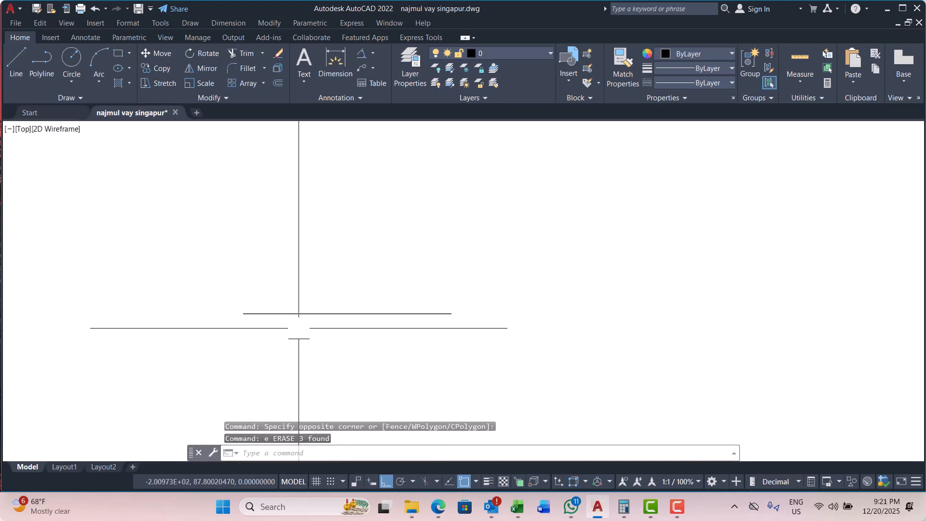
Select the remaining horizontal line and examine the grips at its endpoints and midpoint up close.
{"action": "left_click", "coordinate": [303, 309]}
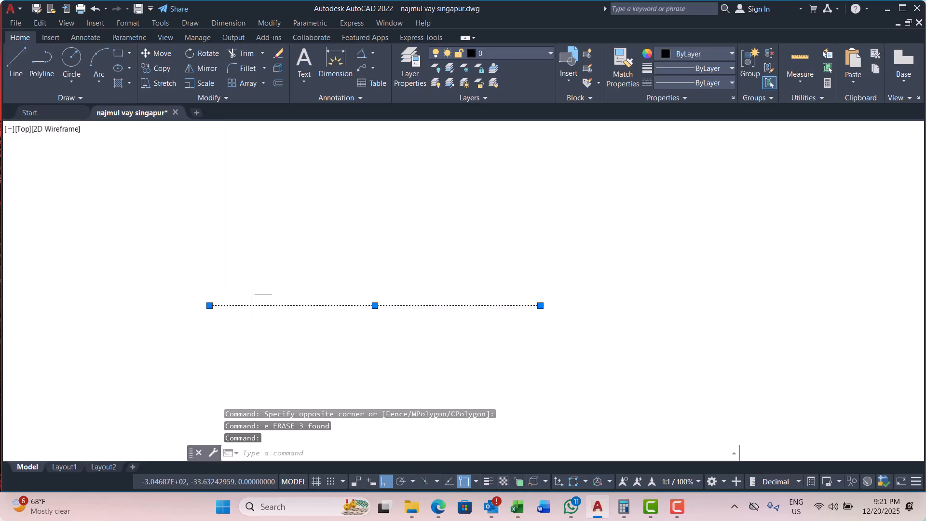
{"action": "key", "text": "Escape"}
{"action": "key", "text": "Escape"}
{"action": "middle_click_drag", "start_coordinate": [557, 322], "coordinate": [307, 281]}
{"action": "scroll", "coordinate": [199, 273], "scroll_direction": "down", "scroll_amount": 5}
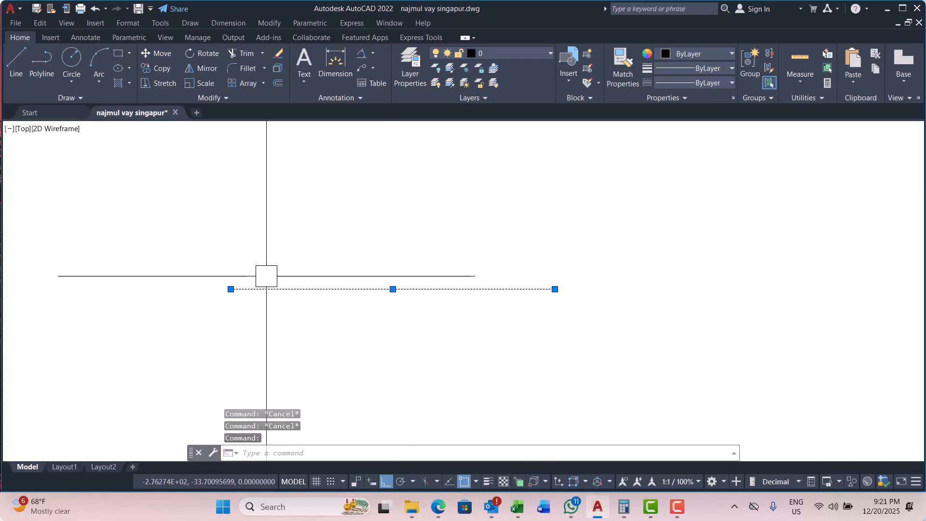
{"action": "scroll", "coordinate": [265, 273], "scroll_direction": "up", "scroll_amount": 7}
{"action": "scroll", "coordinate": [222, 297], "scroll_direction": "down", "scroll_amount": 7}
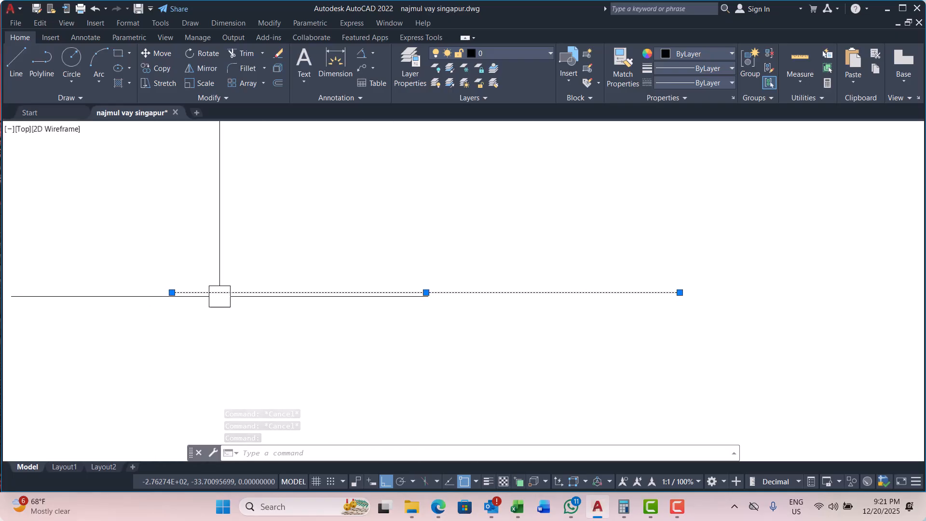
{"action": "scroll", "coordinate": [537, 311], "scroll_direction": "up", "scroll_amount": 5}
{"action": "scroll", "coordinate": [467, 273], "scroll_direction": "up", "scroll_amount": 8}
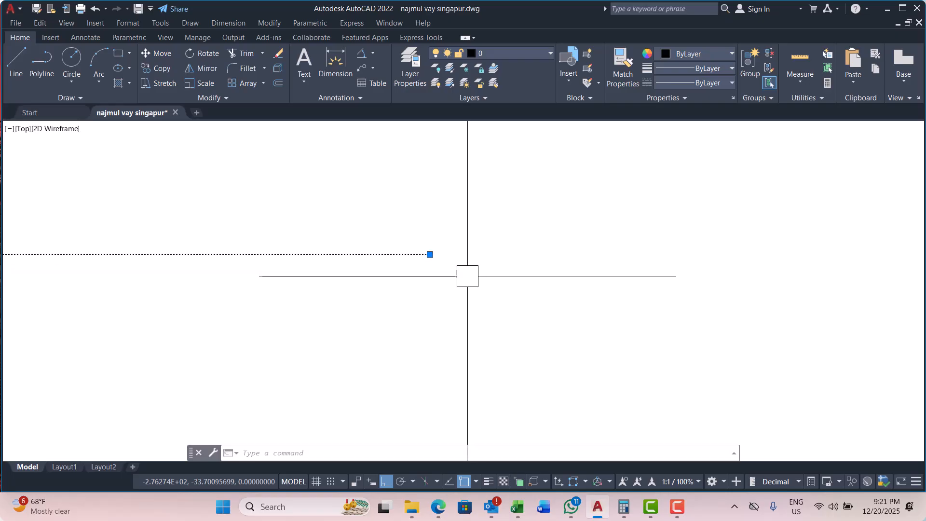
{"action": "scroll", "coordinate": [402, 220], "scroll_direction": "up", "scroll_amount": 3}
{"action": "scroll", "coordinate": [560, 284], "scroll_direction": "down", "scroll_amount": 12}
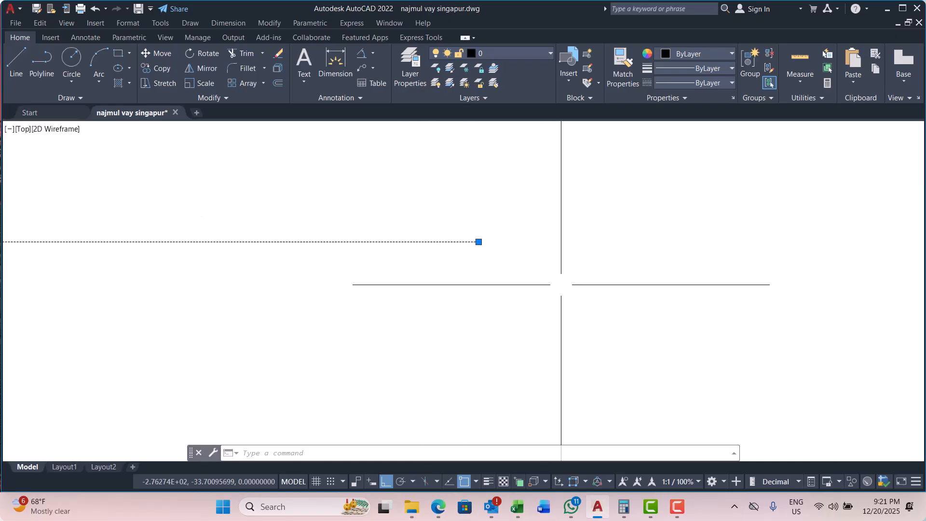
{"action": "middle_click_drag", "start_coordinate": [372, 312], "coordinate": [604, 290]}
{"action": "scroll", "coordinate": [521, 304], "scroll_direction": "down", "scroll_amount": 8}
{"action": "scroll", "coordinate": [475, 312], "scroll_direction": "down", "scroll_amount": 5}
{"action": "middle_click_drag", "start_coordinate": [497, 290], "coordinate": [353, 295]}
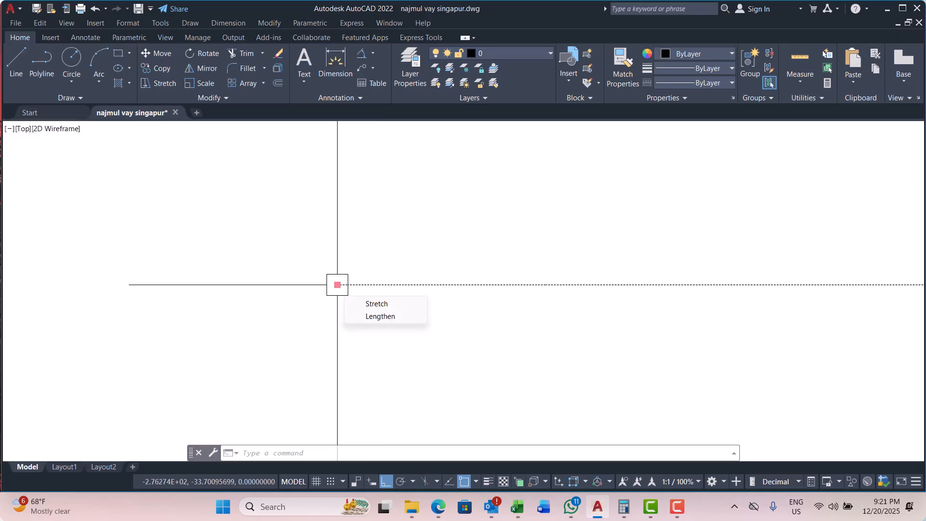
{"action": "left_click", "coordinate": [337, 285]}
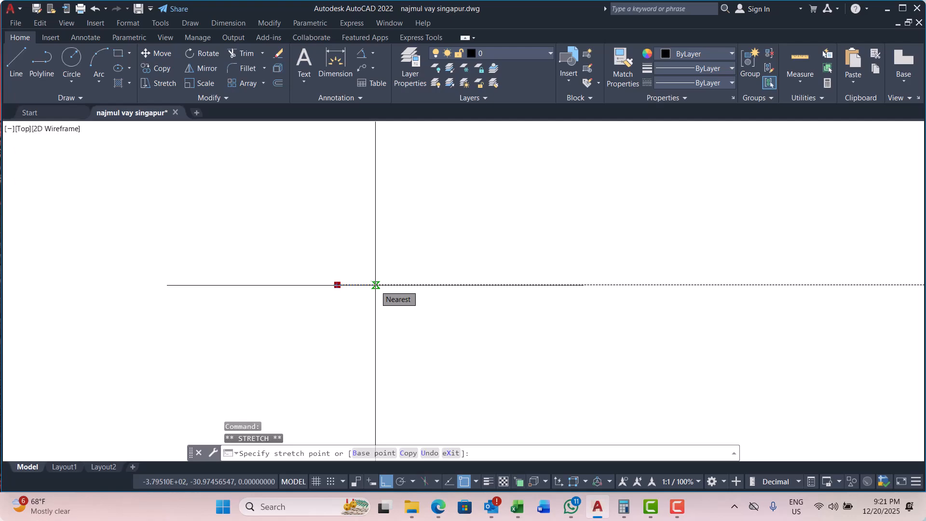
{"action": "key", "text": "Escape"}
{"action": "key", "text": "Escape"}
{"action": "mouse_move", "coordinate": [331, 290]}
{"action": "middle_mouse_down"}
{"action": "mouse_move", "coordinate": [319, 291]}
{"action": "mouse_move", "coordinate": [339, 297]}
{"action": "middle_mouse_up"}
{"action": "key", "text": "Escape"}
{"action": "key", "text": "Escape"}
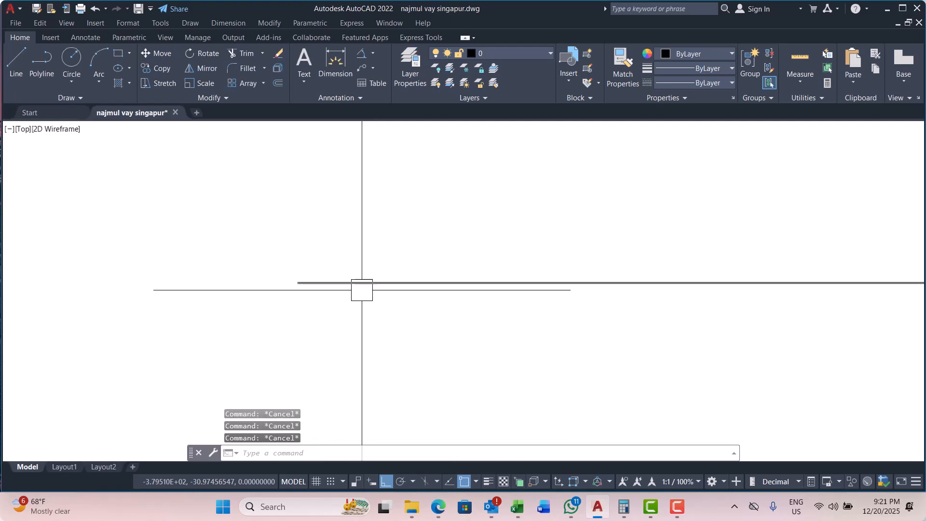
{"action": "left_click", "coordinate": [341, 283]}
{"action": "scroll", "coordinate": [250, 300], "scroll_direction": "down", "scroll_amount": 4}
{"action": "scroll", "coordinate": [398, 315], "scroll_direction": "up", "scroll_amount": 2}
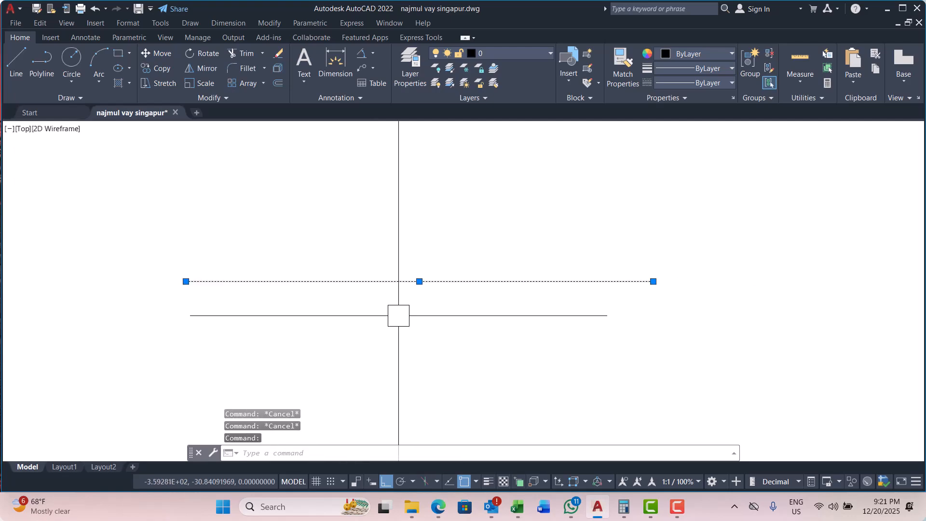
{"action": "key", "text": "Escape"}
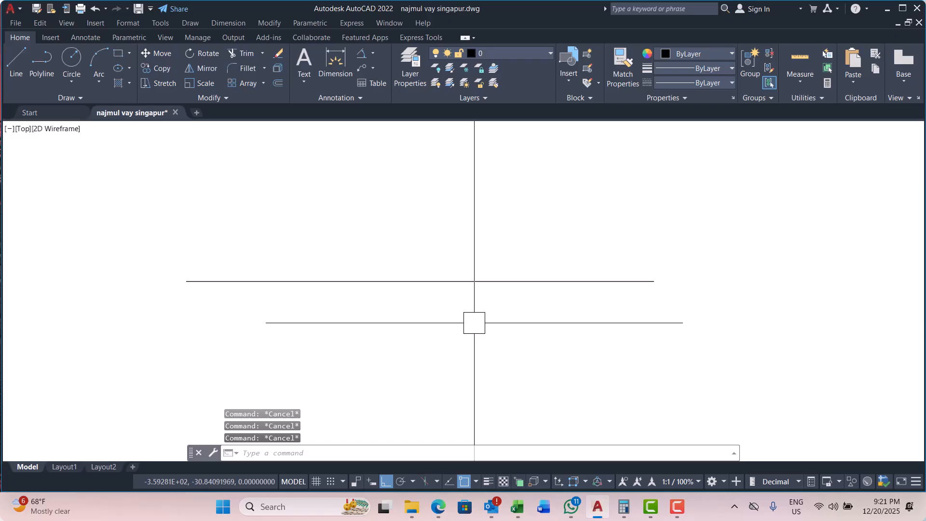
Move the horizontal line to the right along its own direction by its midpoint grip, and clear the selection.
{"action": "left_click", "coordinate": [438, 281]}
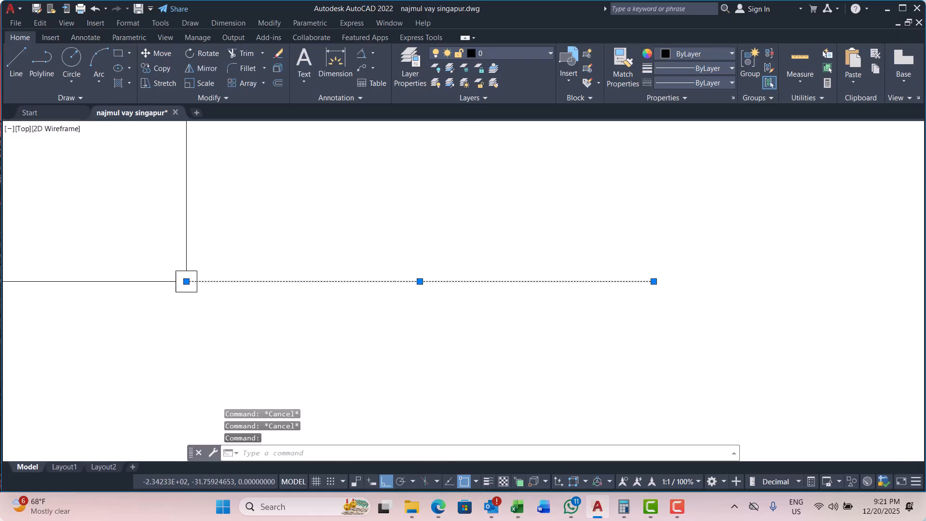
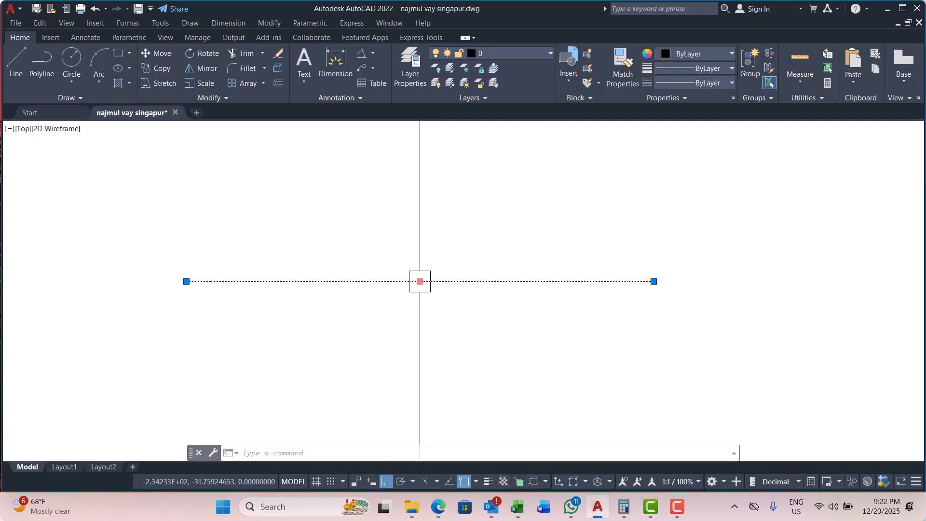
{"action": "left_click", "coordinate": [419, 281]}
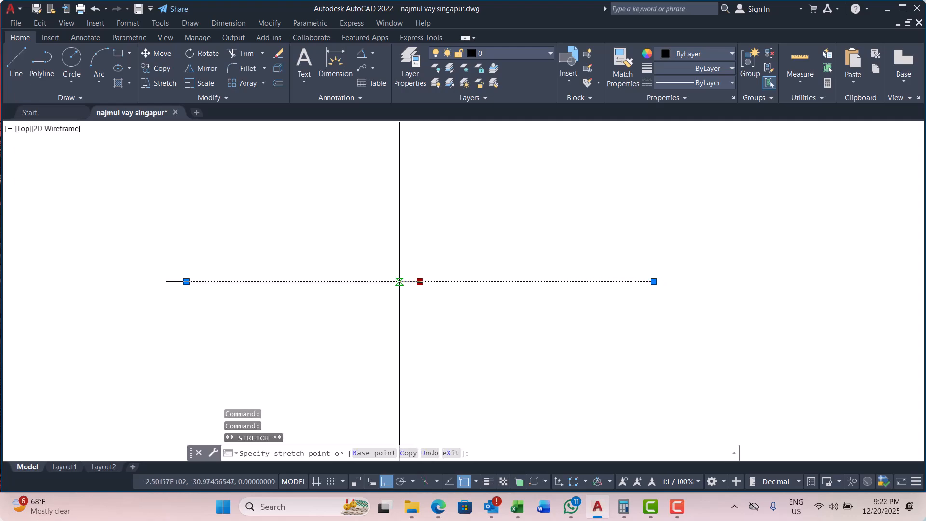
{"action": "left_click", "coordinate": [522, 281]}
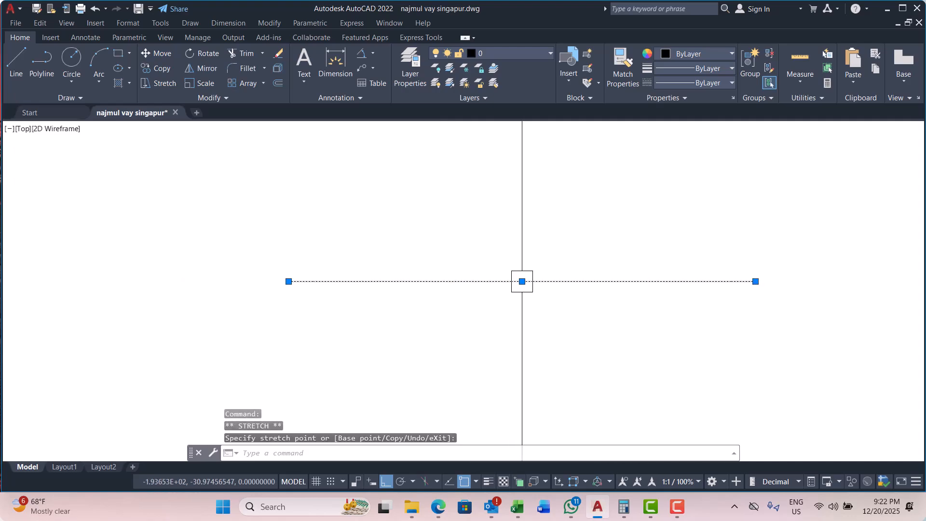
{"action": "key", "text": "Escape"}
{"action": "key", "text": "Escape"}
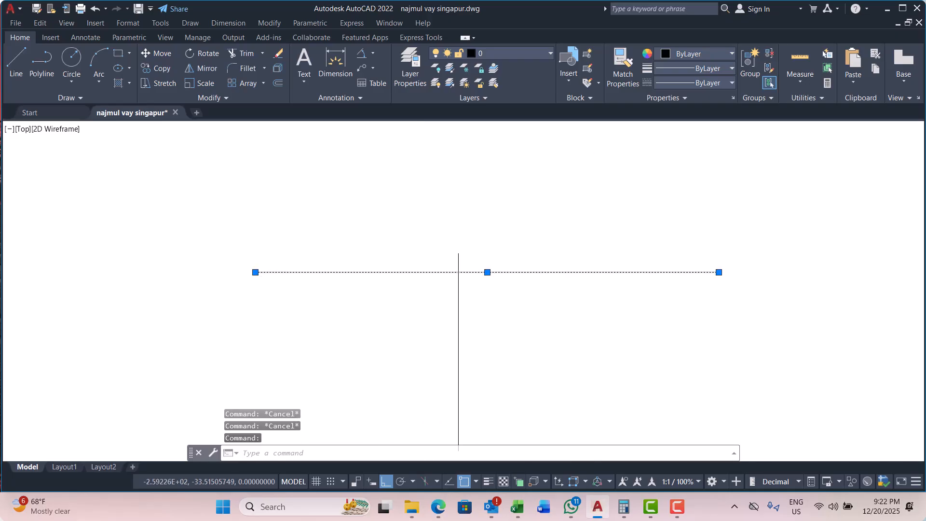
{"action": "middle_click_drag", "start_coordinate": [537, 319], "coordinate": [479, 305]}
{"action": "key", "text": "Escape"}
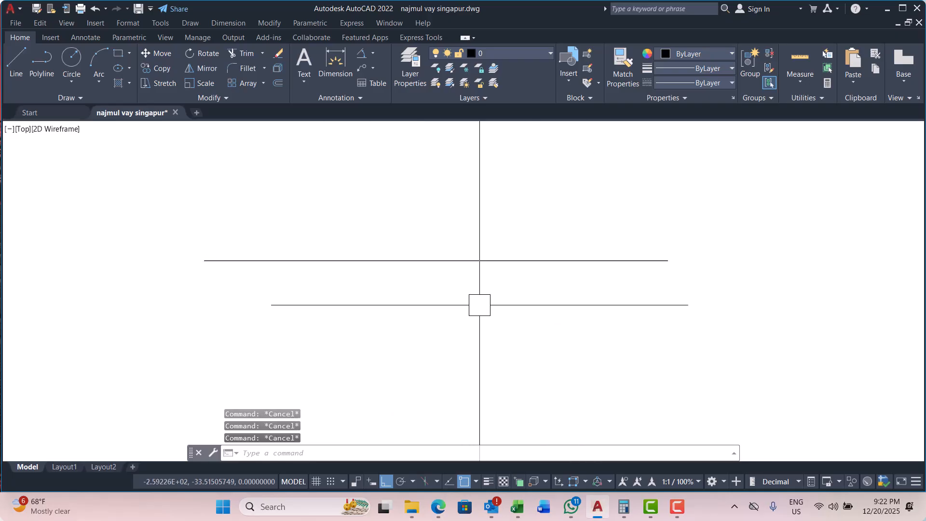
Open the selection options and increase the grip size to its maximum.
{"action": "type", "text": "o"}
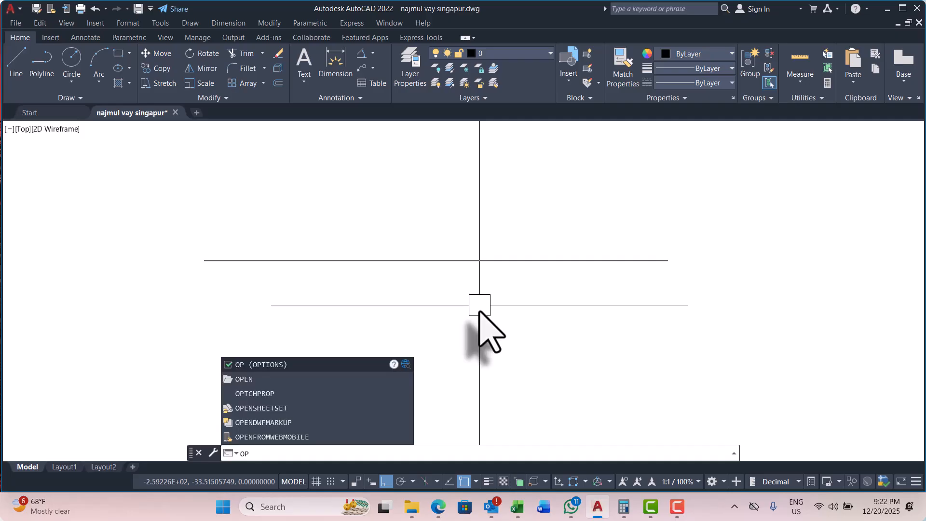
{"action": "key", "text": "Return"}
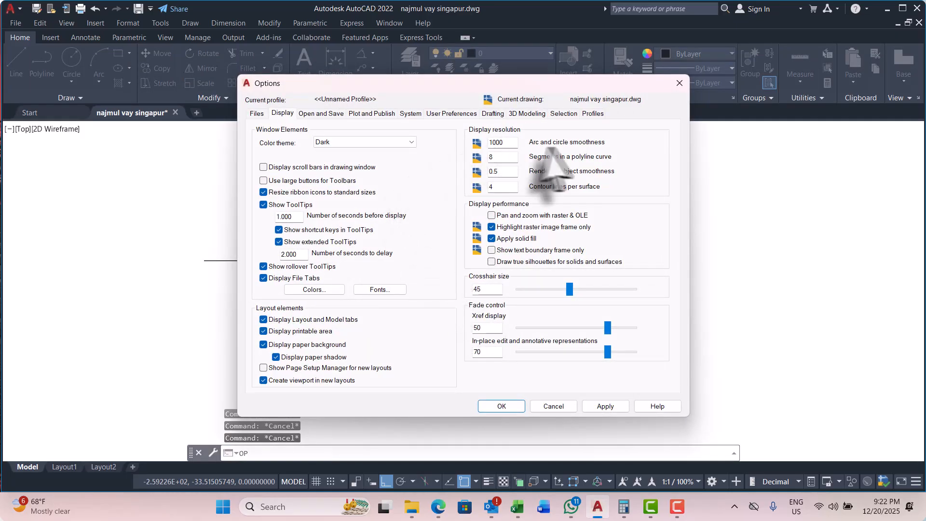
{"action": "left_click", "coordinate": [563, 113]}
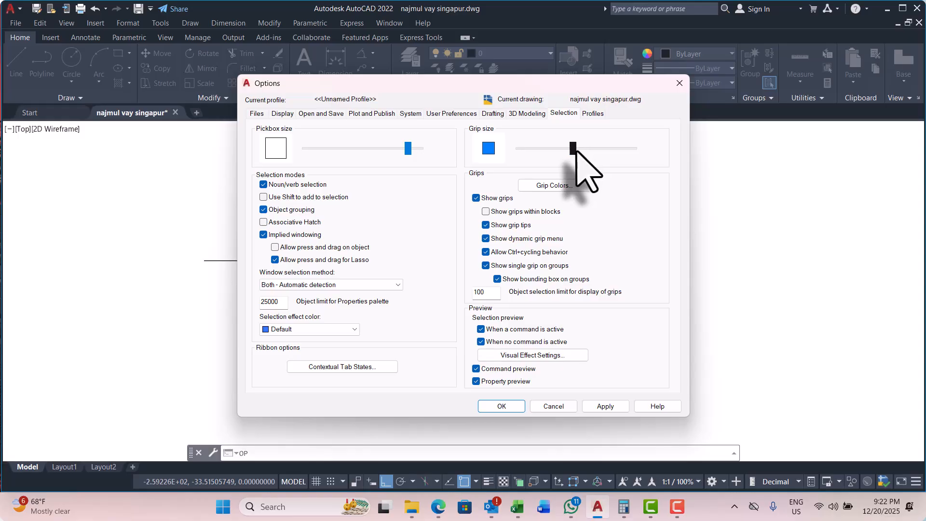
{"action": "left_click_drag", "start_coordinate": [575, 149], "coordinate": [661, 176]}
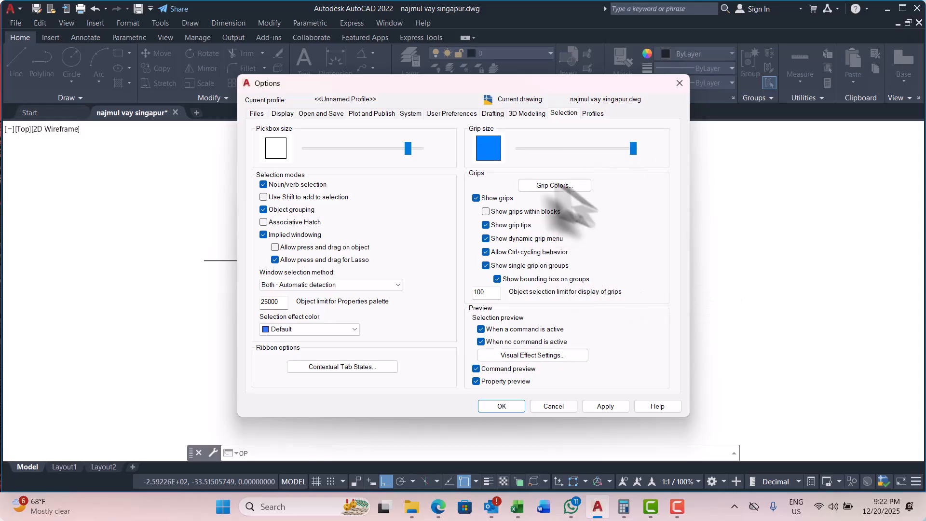
Set the grip colors to Yellow for unselected, Cyan for hover, Black for selected and Blue for contour, and apply the options.
{"action": "left_click", "coordinate": [568, 187]}
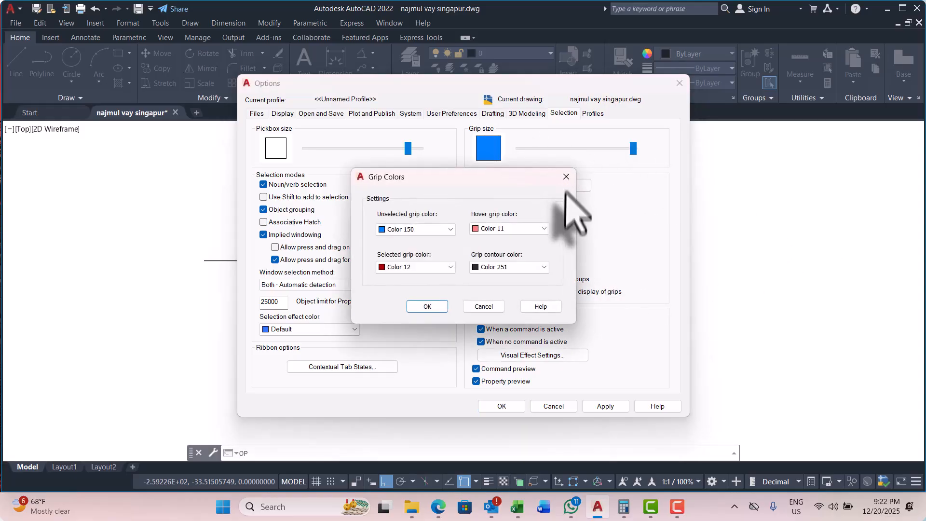
{"action": "left_click", "coordinate": [435, 229]}
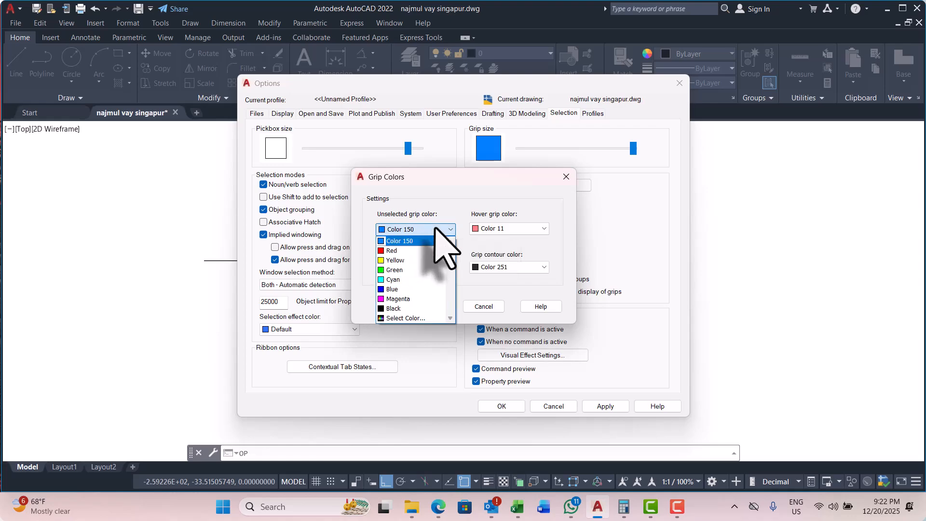
{"action": "left_click", "coordinate": [402, 260]}
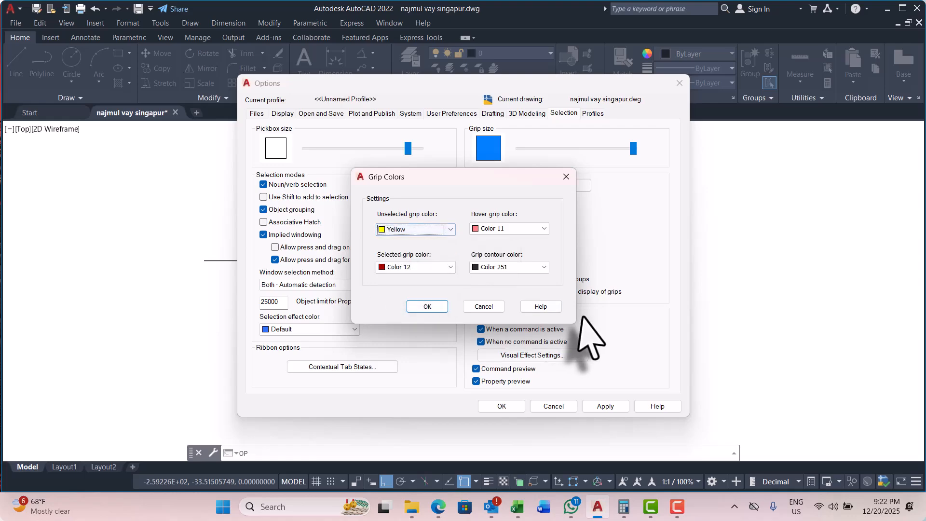
{"action": "left_click", "coordinate": [507, 230]}
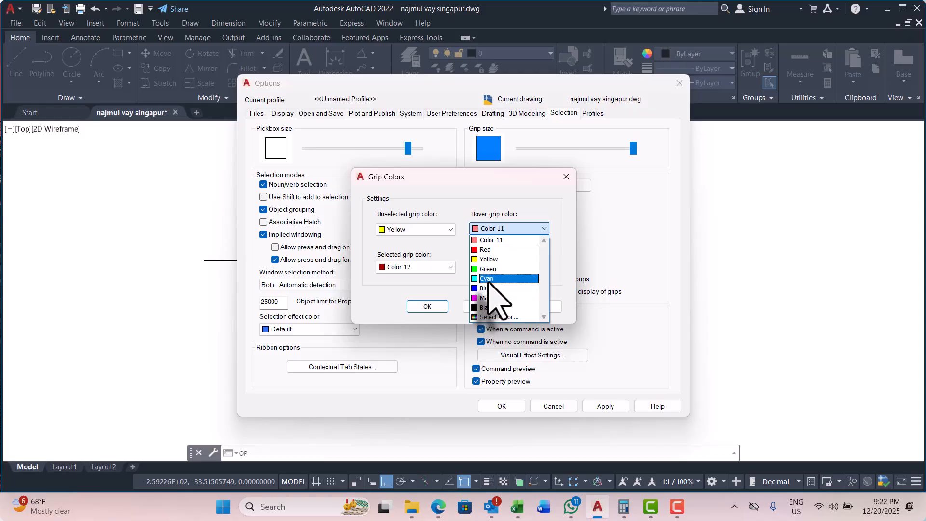
{"action": "left_click", "coordinate": [487, 279]}
{"action": "left_click", "coordinate": [446, 268]}
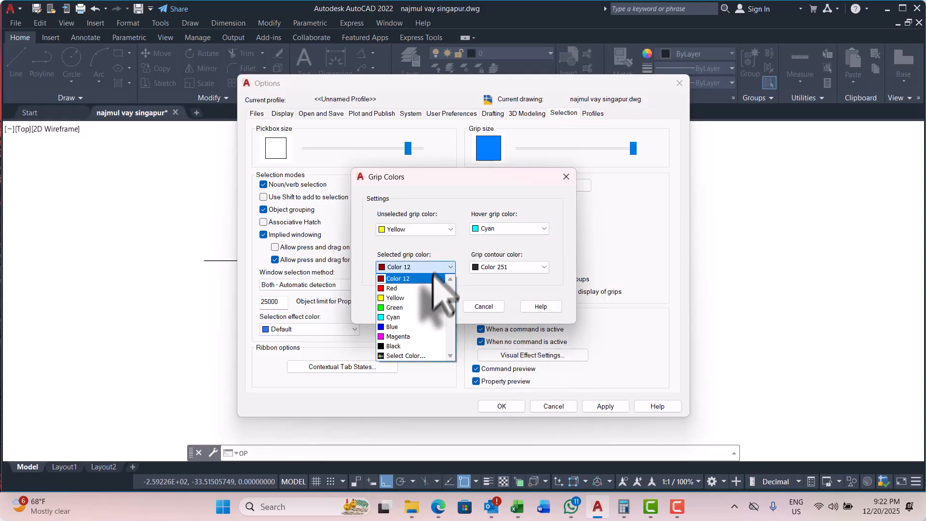
{"action": "left_click", "coordinate": [393, 346]}
{"action": "left_click", "coordinate": [530, 267]}
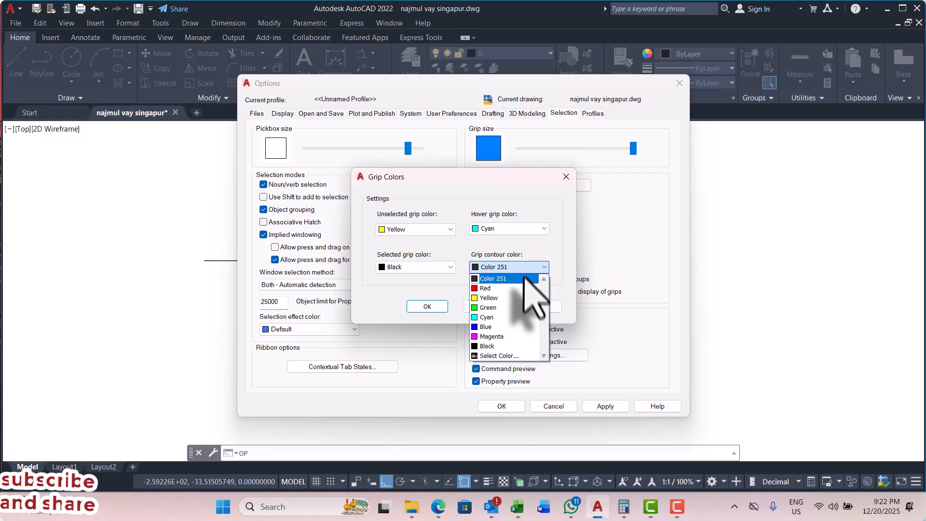
{"action": "left_click", "coordinate": [497, 327]}
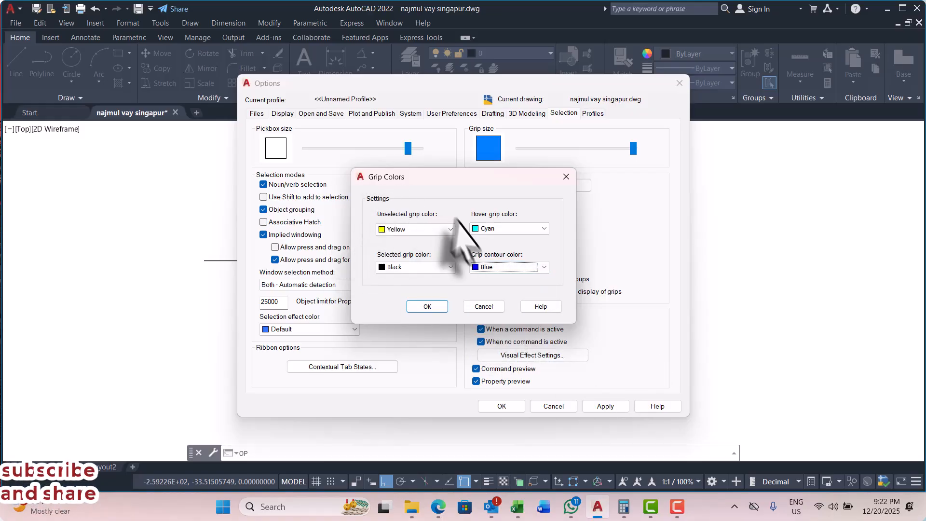
{"action": "left_click", "coordinate": [427, 307]}
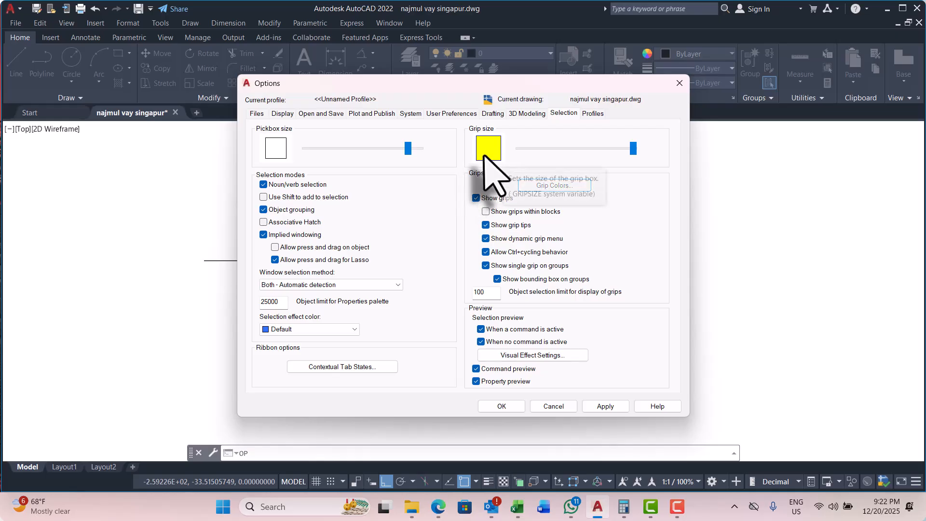
{"action": "left_click", "coordinate": [603, 406]}
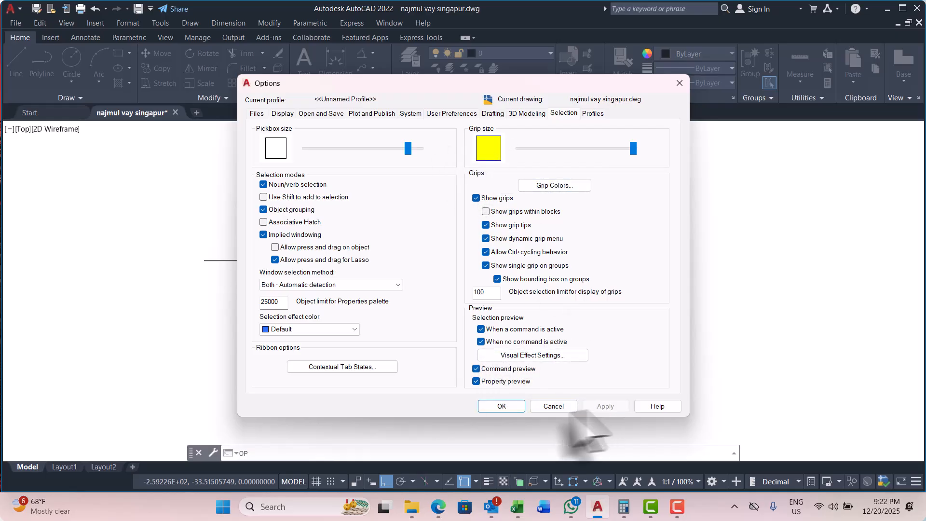
{"action": "left_click", "coordinate": [501, 406]}
Select the horizontal line to check its grips' size and color, and clear the selection.
{"action": "key", "text": "Escape"}
{"action": "left_click", "coordinate": [452, 268]}
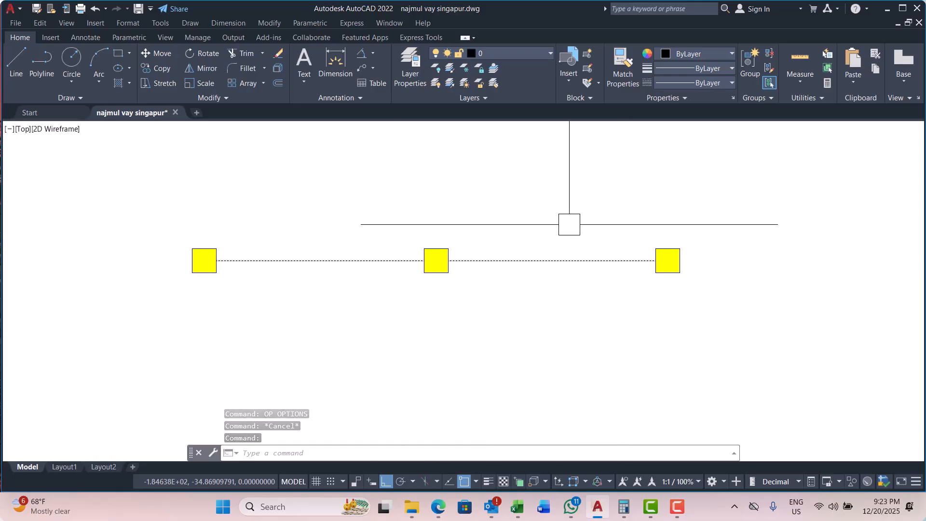
{"action": "key", "text": "Escape"}
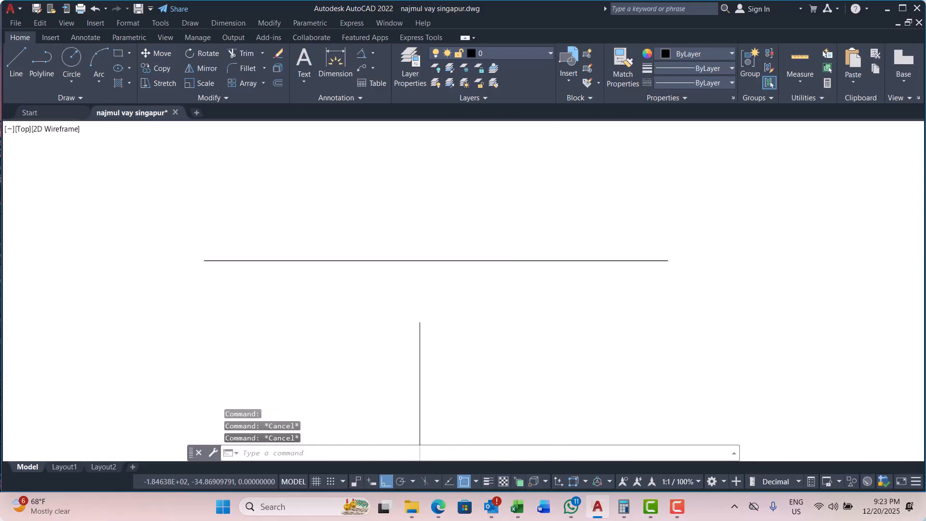
{"action": "left_click", "coordinate": [243, 256]}
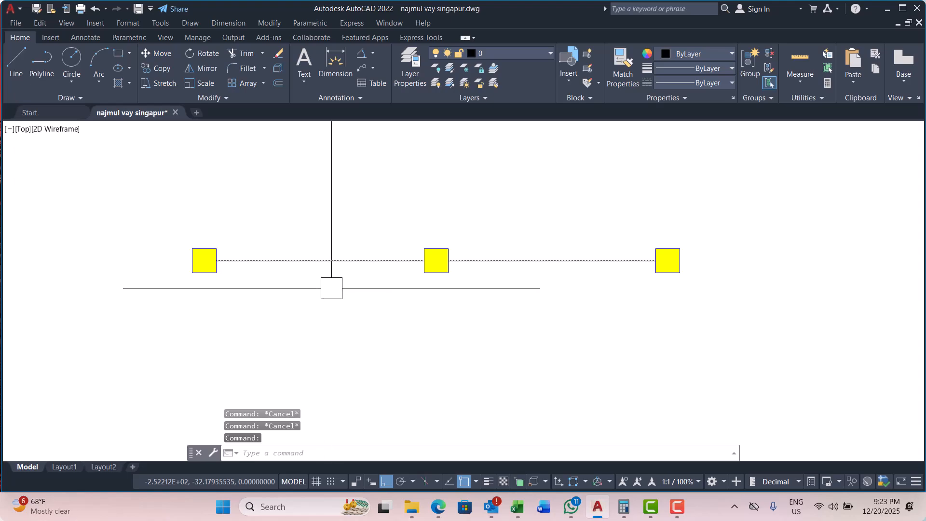
{"action": "key", "text": "Escape"}
Shorten the horizontal line by stretching its left endpoint grip inward along the line, and clear the selection.
{"action": "left_click", "coordinate": [349, 266]}
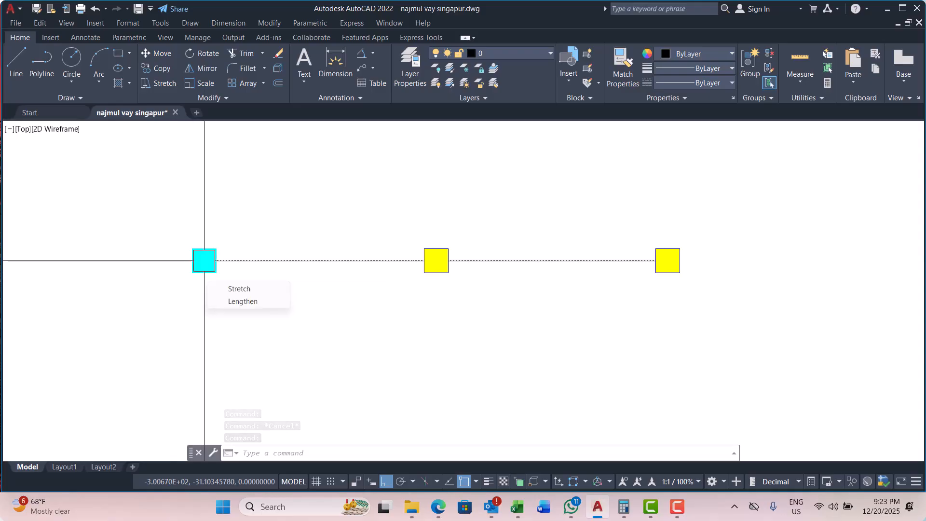
{"action": "left_click", "coordinate": [204, 261]}
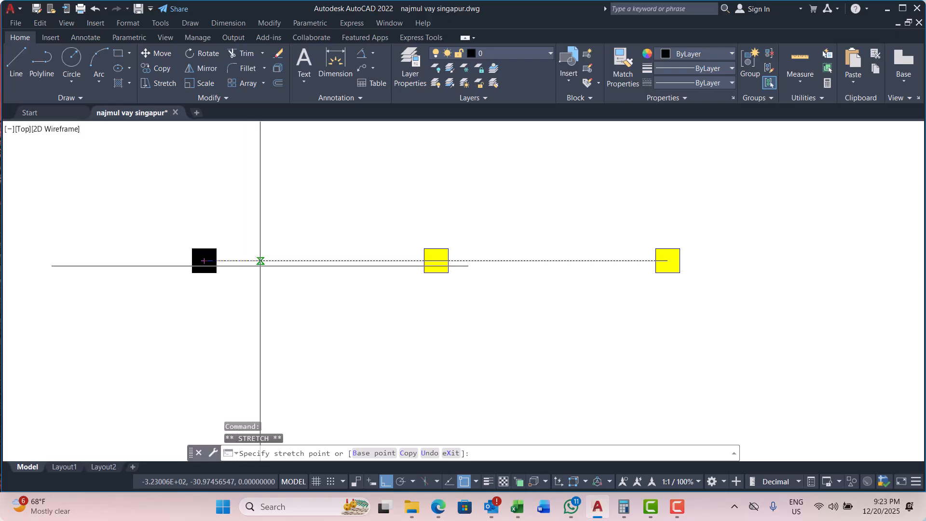
{"action": "left_click", "coordinate": [280, 261]}
{"action": "key", "text": "Escape"}
{"action": "scroll", "coordinate": [346, 278], "scroll_direction": "down", "scroll_amount": 4}
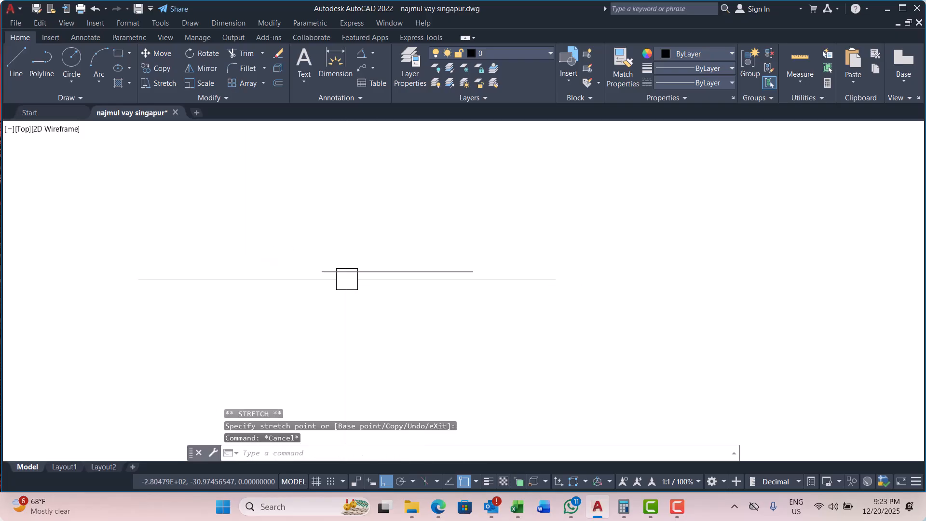
{"action": "key", "text": "Escape"}
{"action": "middle_click_drag", "start_coordinate": [398, 289], "coordinate": [389, 288]}
{"action": "key", "text": "Escape"}
{"action": "scroll", "coordinate": [365, 259], "scroll_direction": "up", "scroll_amount": 6}
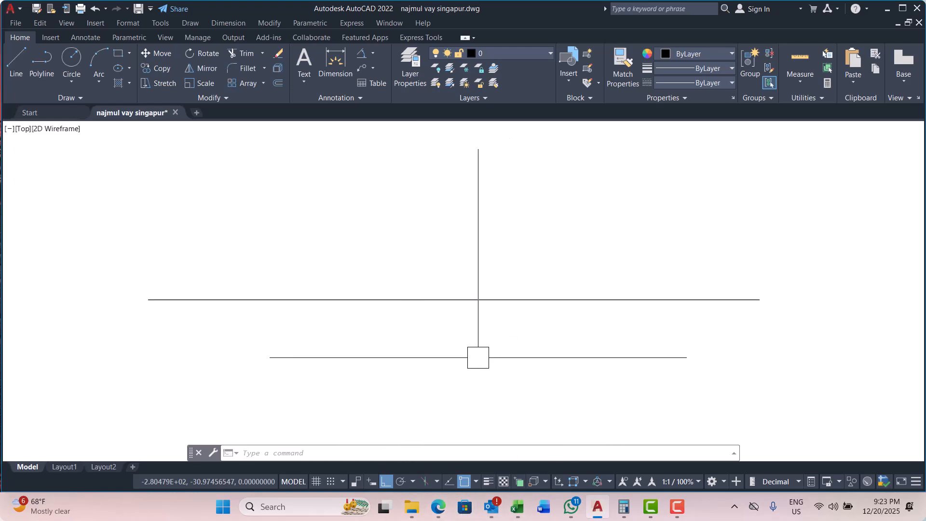
{"action": "middle_click_drag", "start_coordinate": [479, 273], "coordinate": [415, 259]}
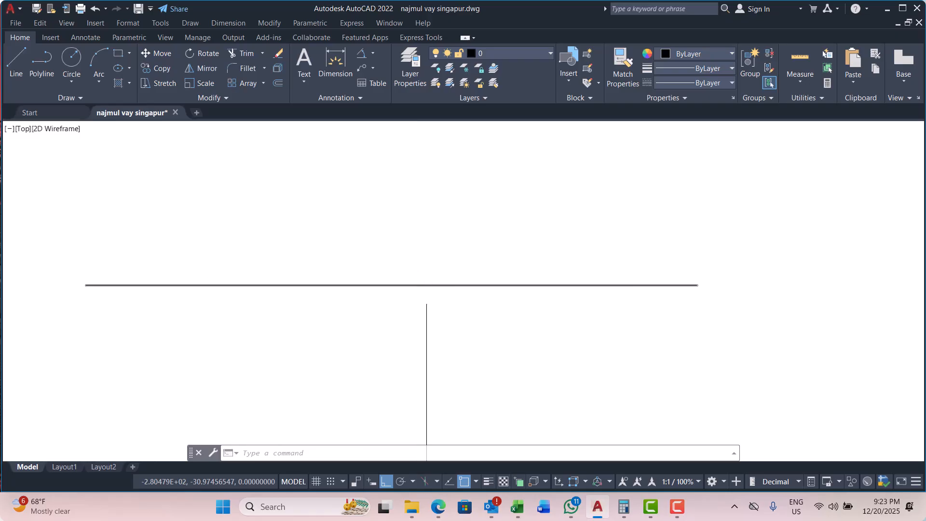
{"action": "scroll", "coordinate": [388, 300], "scroll_direction": "down", "scroll_amount": 4}
{"action": "key", "text": "Escape"}
{"action": "key", "text": "Escape"}
{"action": "key", "text": "Escape"}
{"action": "middle_click_drag", "start_coordinate": [389, 301], "coordinate": [379, 326]}
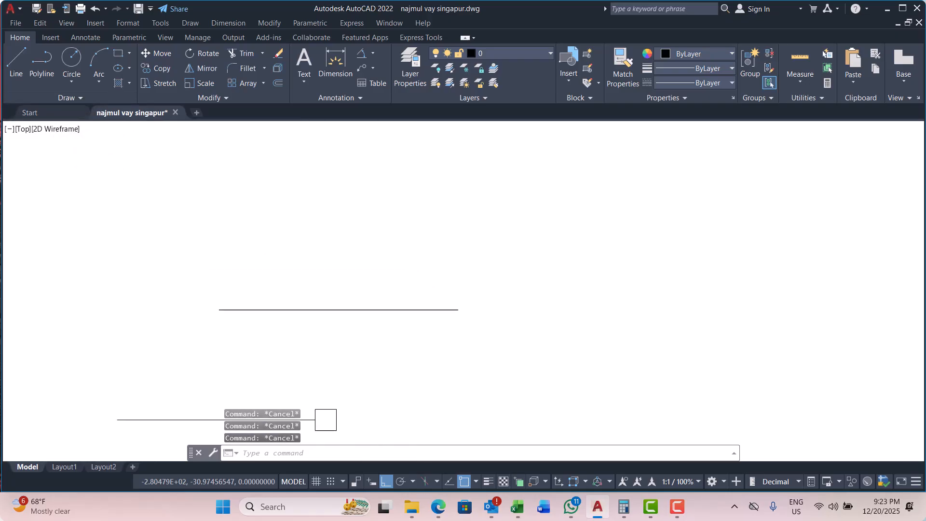
Select the shortened horizontal line with a crossing window to view its grips, and clear the selection.
{"action": "left_click", "coordinate": [397, 275]}
{"action": "left_click", "coordinate": [330, 361]}
{"action": "key", "text": "Escape"}
{"action": "key", "text": "Escape"}
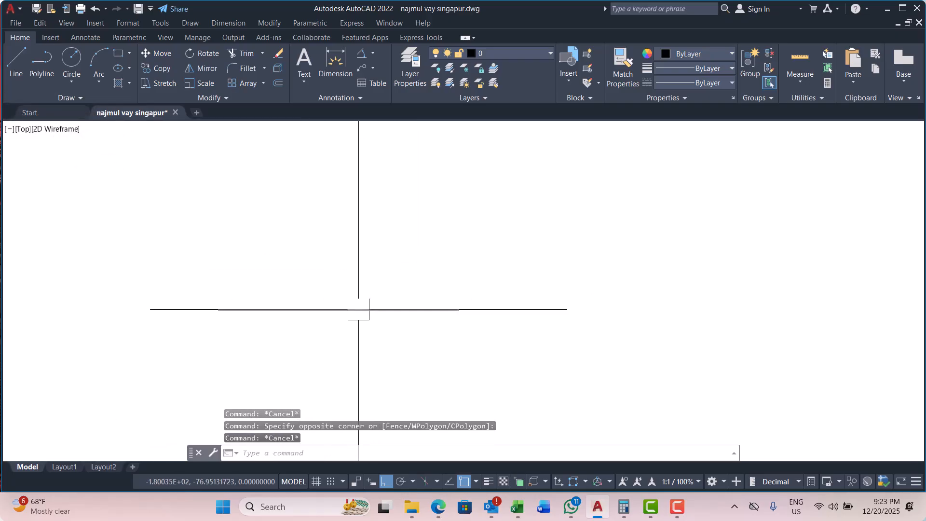
{"action": "left_click", "coordinate": [432, 265]}
{"action": "left_click", "coordinate": [380, 341]}
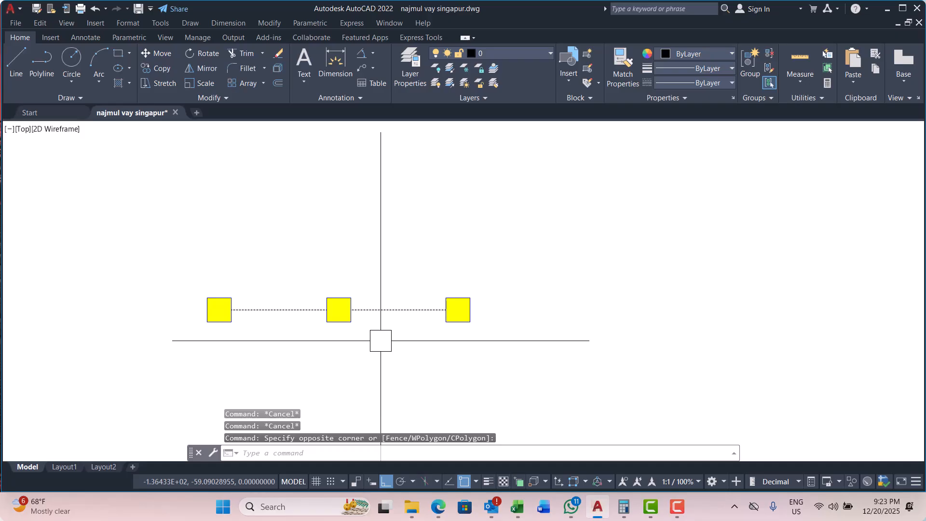
{"action": "key", "text": "Escape"}
{"action": "key", "text": "Escape"}
{"action": "key", "text": "Escape"}
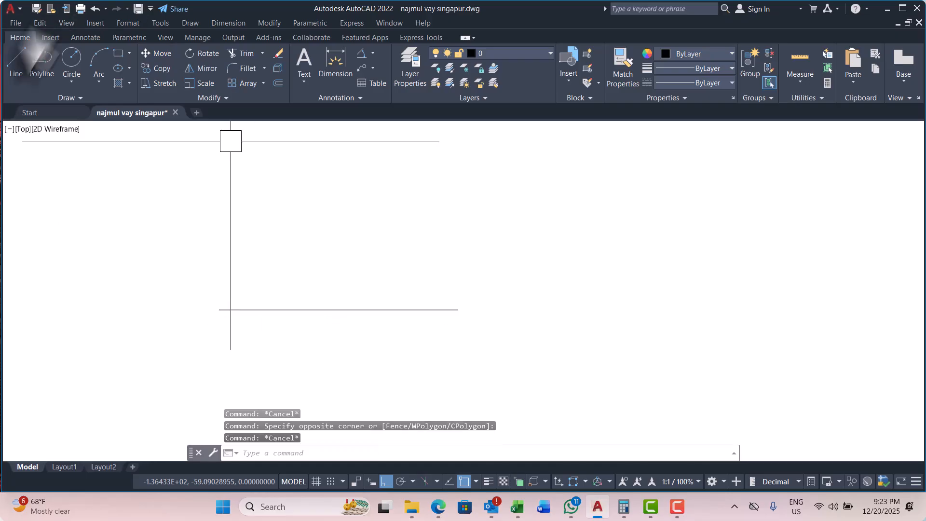
Draw a short vertical line above the horizontal line.
{"action": "left_click", "coordinate": [43, 67]}
{"action": "key", "text": "Escape"}
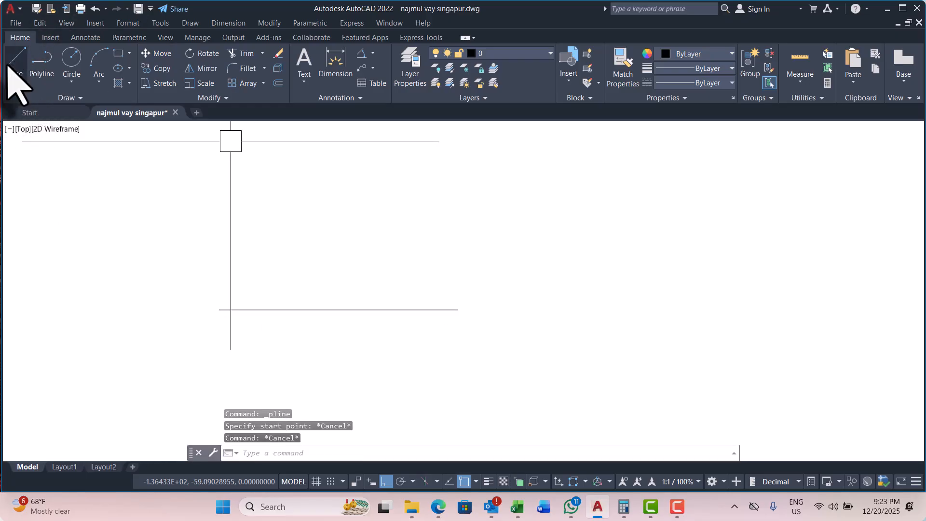
{"action": "left_click", "coordinate": [16, 65]}
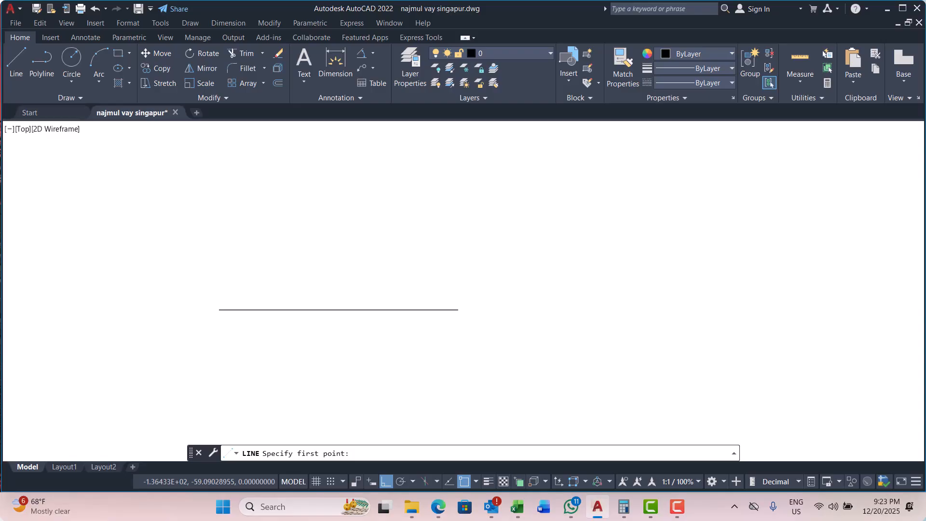
{"action": "left_click", "coordinate": [377, 186]}
{"action": "left_click", "coordinate": [399, 259]}
{"action": "key", "text": "Escape"}
{"action": "key", "text": "Escape"}
{"action": "scroll", "coordinate": [372, 218], "scroll_direction": "up", "scroll_amount": 4}
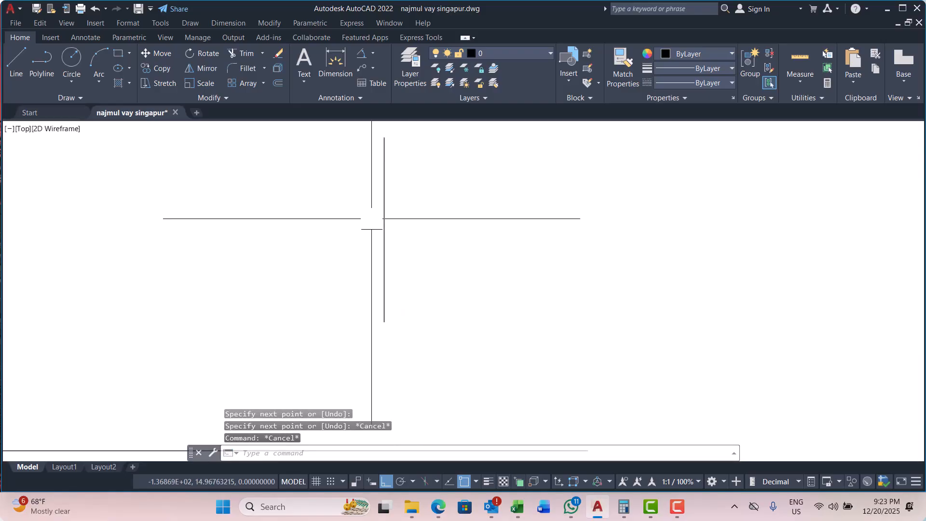
Select the vertical line to view its endpoint and midpoint grips, and clear the selection.
{"action": "left_click", "coordinate": [383, 182]}
{"action": "scroll", "coordinate": [310, 259], "scroll_direction": "down", "scroll_amount": 3}
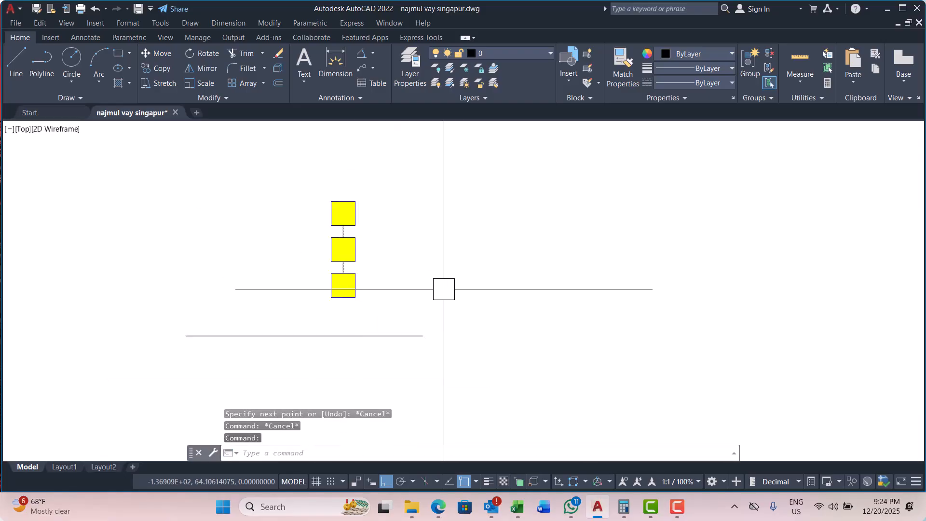
{"action": "key", "text": "Escape"}
{"action": "key", "text": "Escape"}
Erase the short vertical line.
{"action": "left_click", "coordinate": [377, 222]}
{"action": "left_click", "coordinate": [272, 255]}
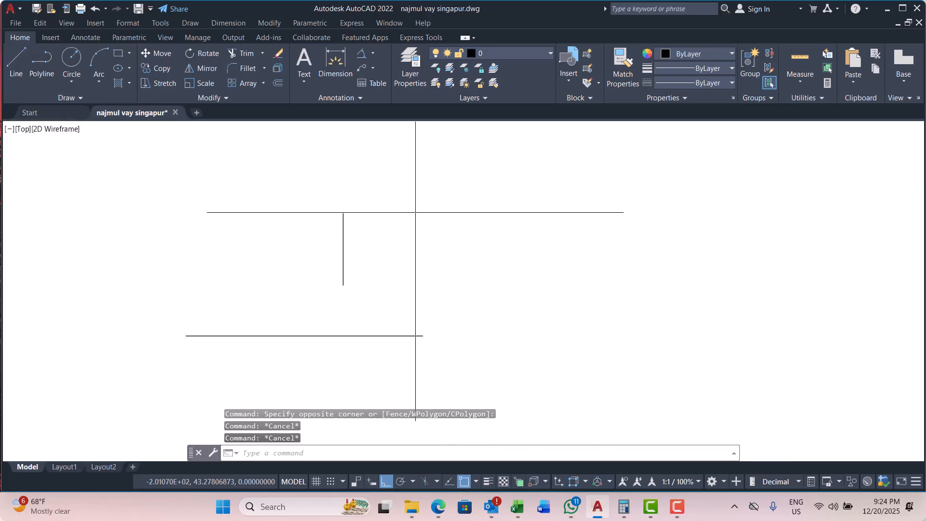
{"action": "type", "text": "e"}
{"action": "key", "text": "Return"}
Erase the remaining horizontal line so the drawing area is empty.
{"action": "left_click", "coordinate": [391, 267]}
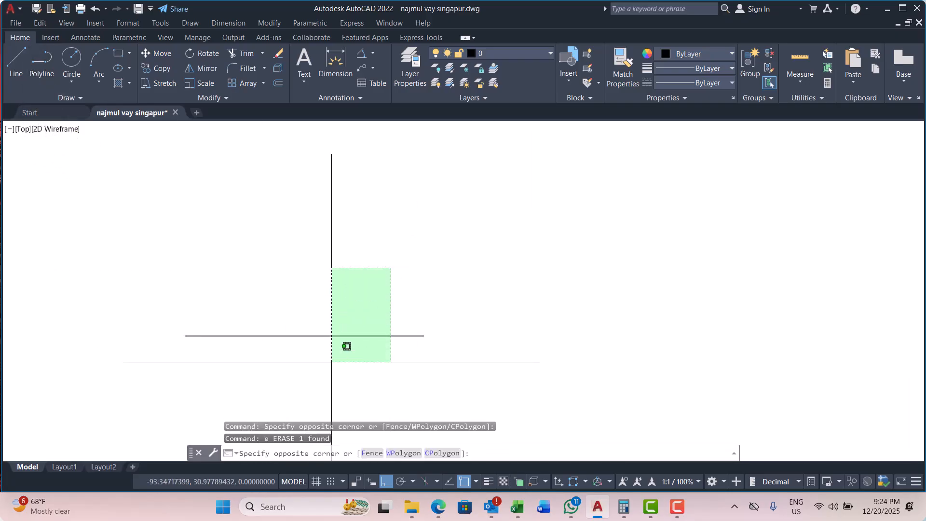
{"action": "left_click", "coordinate": [332, 362]}
{"action": "key", "text": "Escape"}
{"action": "key", "text": "Escape"}
{"action": "key", "text": "Escape"}
{"action": "left_click", "coordinate": [437, 293]}
{"action": "left_click", "coordinate": [370, 344]}
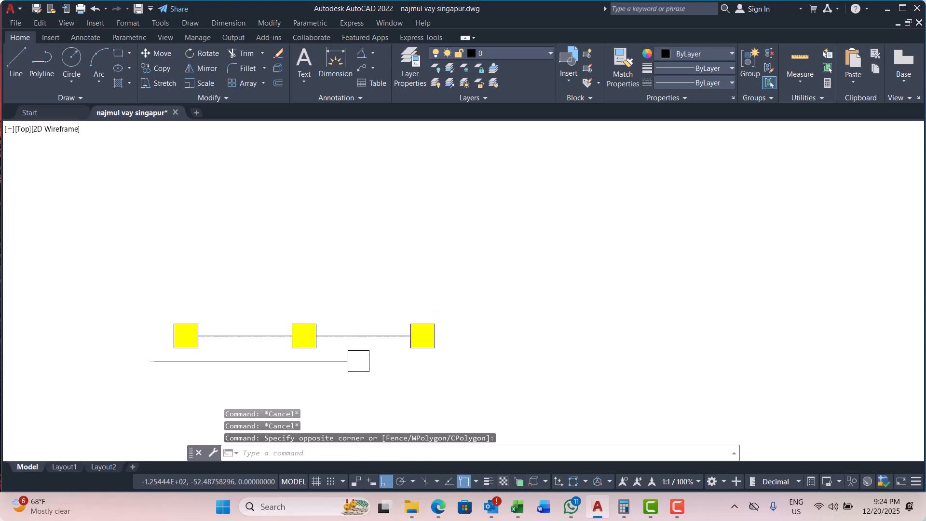
{"action": "type", "text": "e"}
{"action": "key", "text": "Return"}
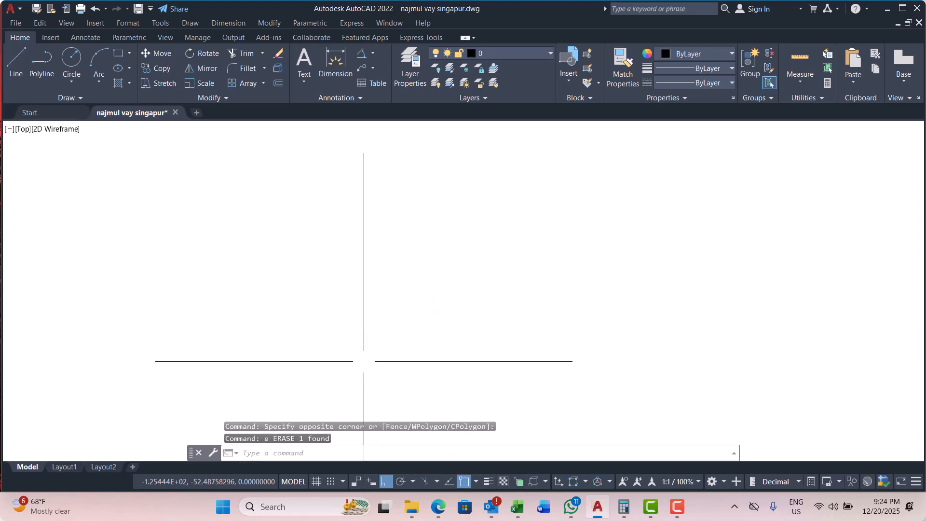
{"action": "left_click", "coordinate": [44, 65]}
{"action": "key", "text": "Escape"}
{"action": "key", "text": "Escape"}
{"action": "key", "text": "Escape"}
{"action": "key", "text": "Escape"}
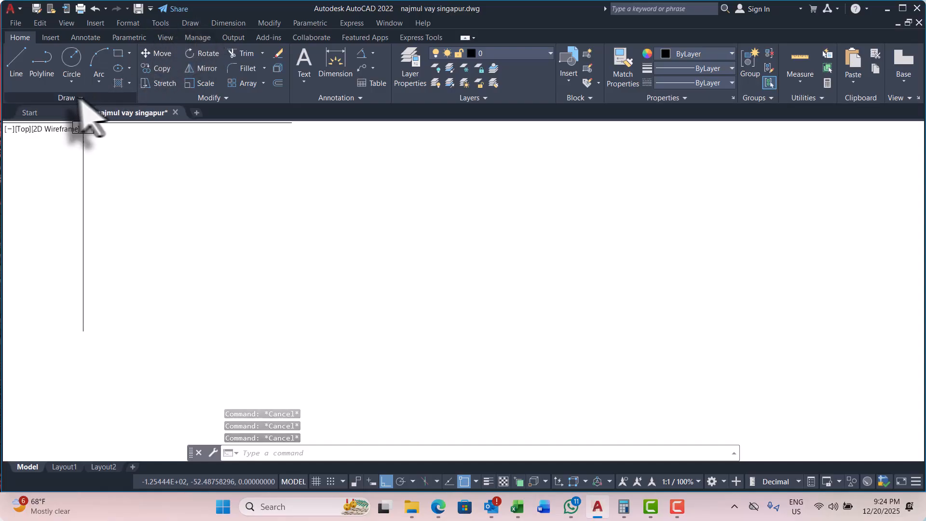
{"action": "left_click", "coordinate": [190, 23]}
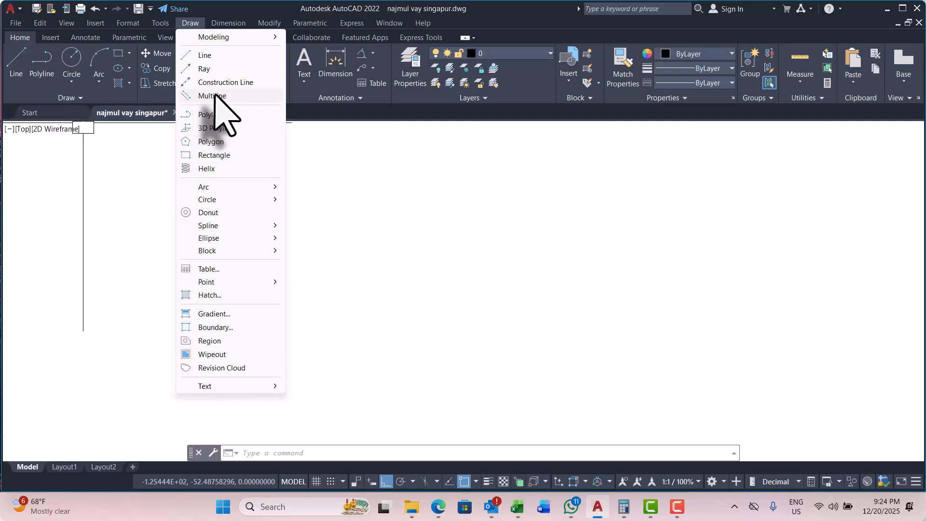
{"action": "key", "text": "Escape"}
{"action": "key", "text": "Escape"}
{"action": "key", "text": "Escape"}
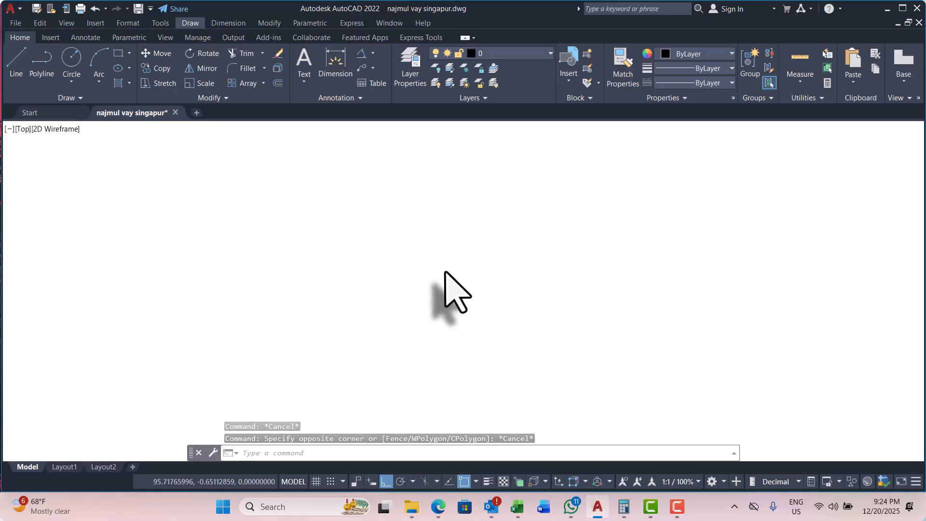
{"action": "left_click", "coordinate": [459, 266]}
{"action": "key", "text": "Escape"}
{"action": "key", "text": "Escape"}
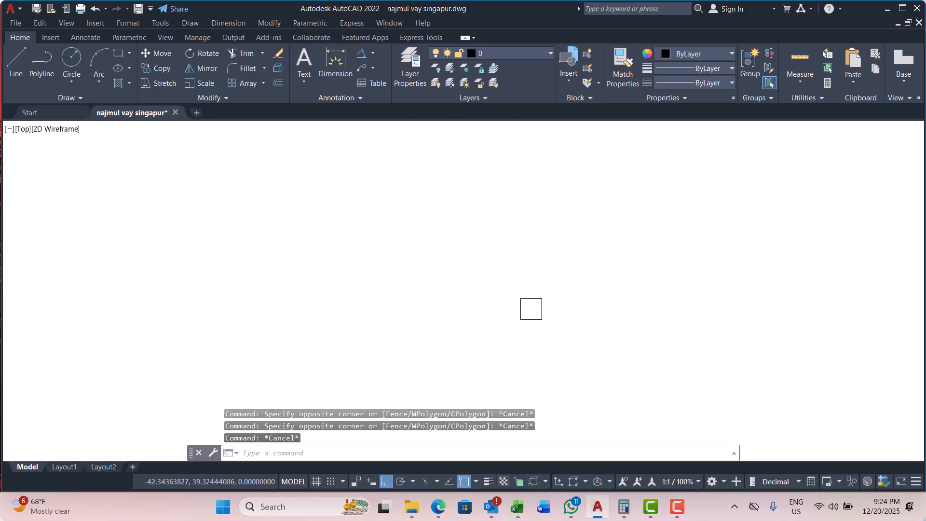
Draw a polyline arc starting at 0,0 with a 40° included angle, ending about 130 units horizontally to the right.
{"action": "type", "text": "pl"}
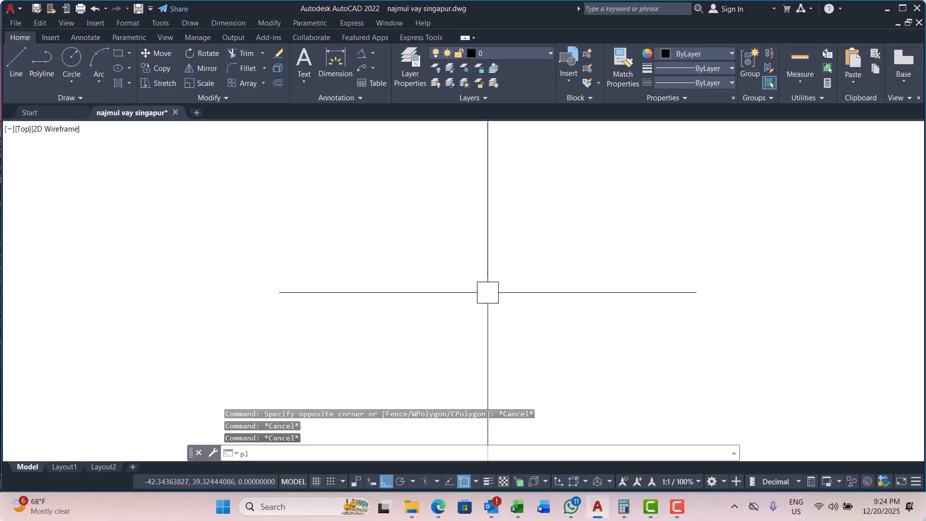
{"action": "key", "text": "Return"}
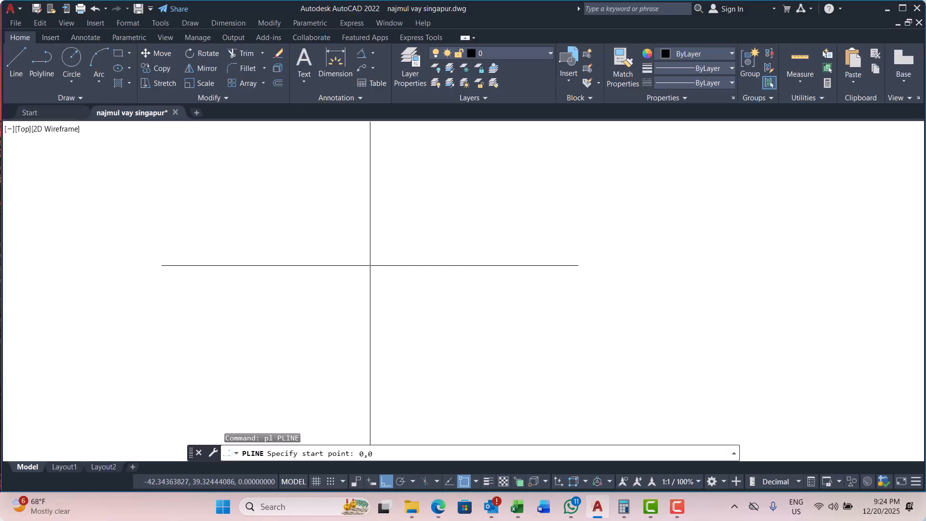
{"action": "key", "text": "Return"}
{"action": "mouse_move", "coordinate": [492, 301]}
{"action": "middle_mouse_down"}
{"action": "mouse_move", "coordinate": [430, 230]}
{"action": "mouse_move", "coordinate": [636, 299]}
{"action": "mouse_move", "coordinate": [496, 254]}
{"action": "mouse_move", "coordinate": [294, 247]}
{"action": "middle_mouse_up"}
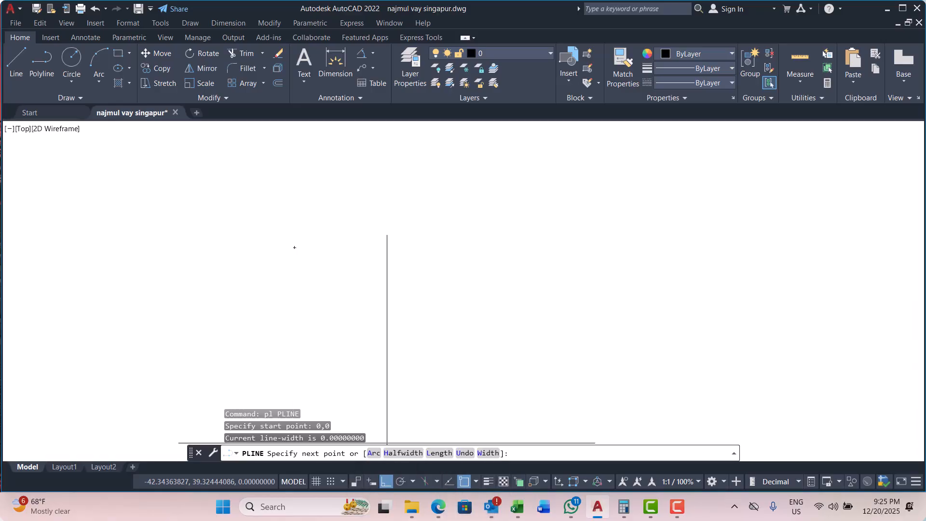
{"action": "type", "text": "a"}
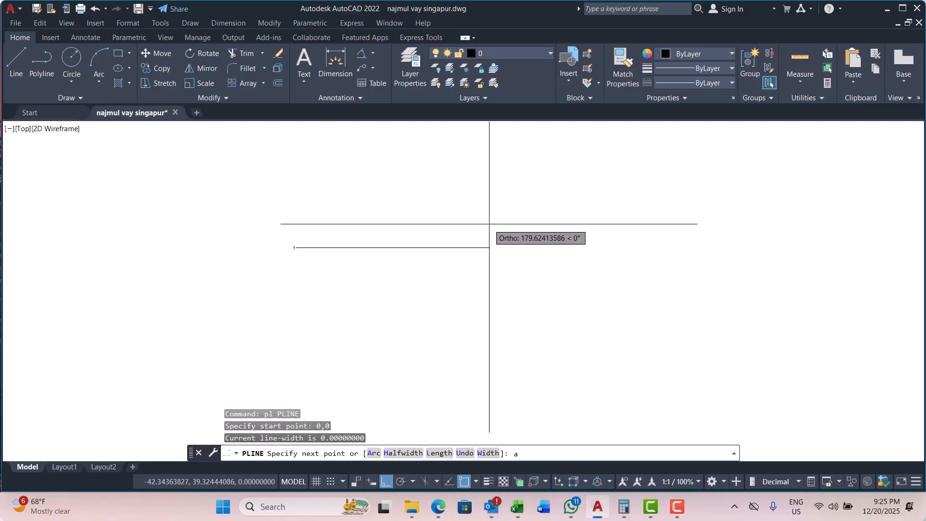
{"action": "key", "text": "Return"}
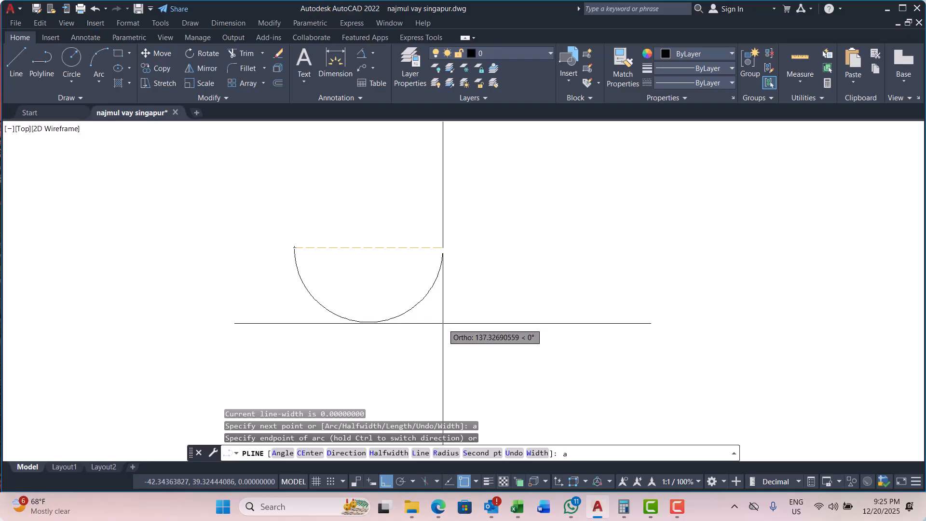
{"action": "key", "text": "Return"}
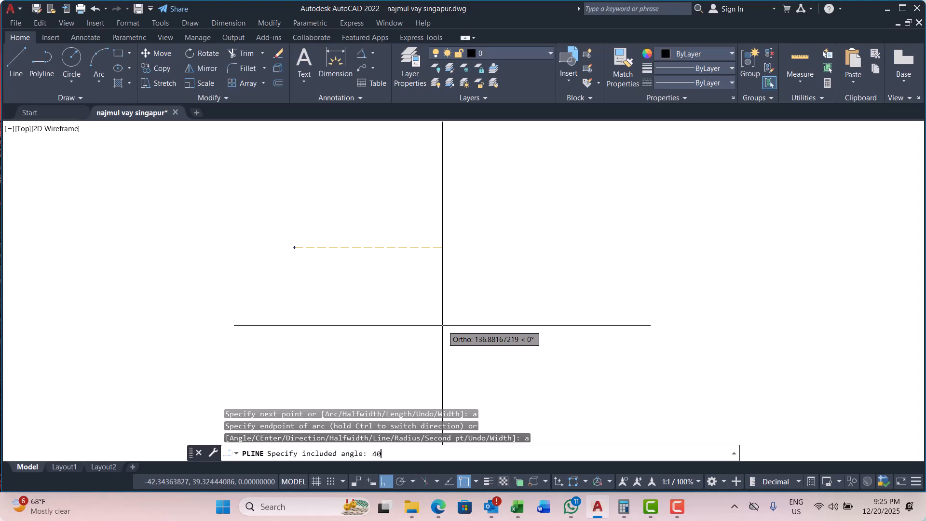
{"action": "key", "text": "Return"}
{"action": "key", "text": "Return"}
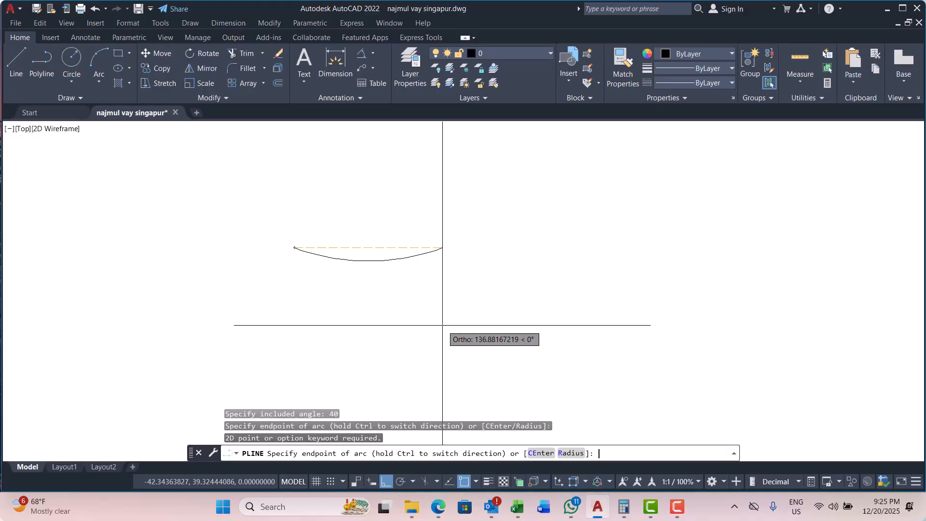
{"action": "left_click", "coordinate": [434, 319]}
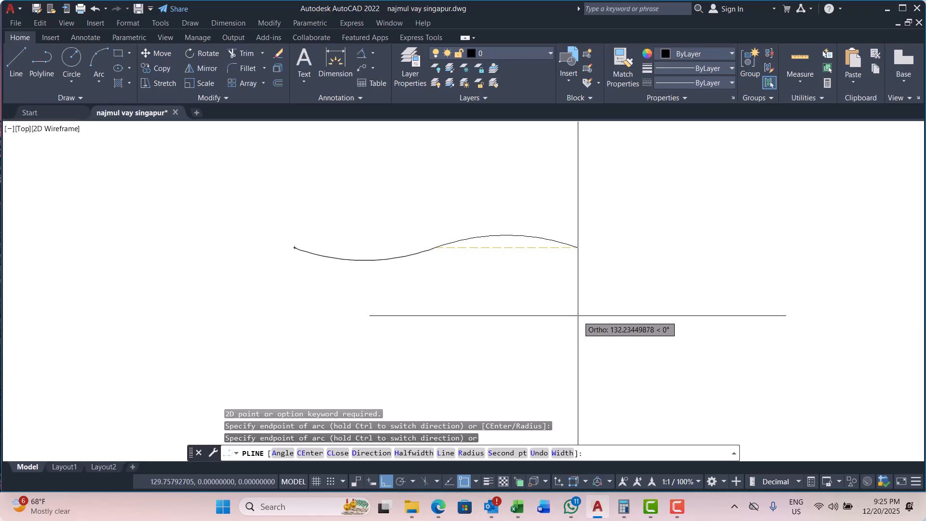
{"action": "key", "text": "Escape"}
{"action": "key", "text": "Escape"}
{"action": "key", "text": "Escape"}
{"action": "key", "text": "Escape"}
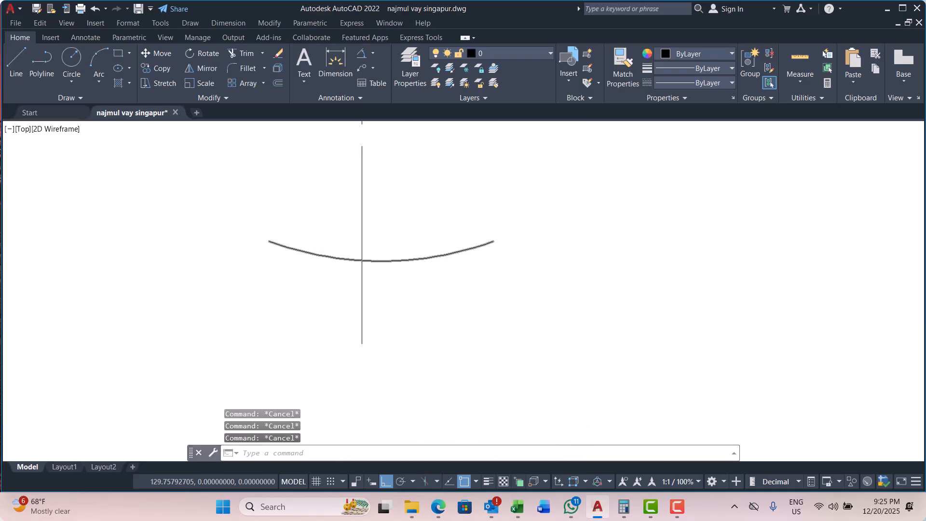
Add an angular dimension to the polyline arc, placing the dimension line just below it.
{"action": "left_click", "coordinate": [361, 54]}
{"action": "left_click", "coordinate": [394, 269]}
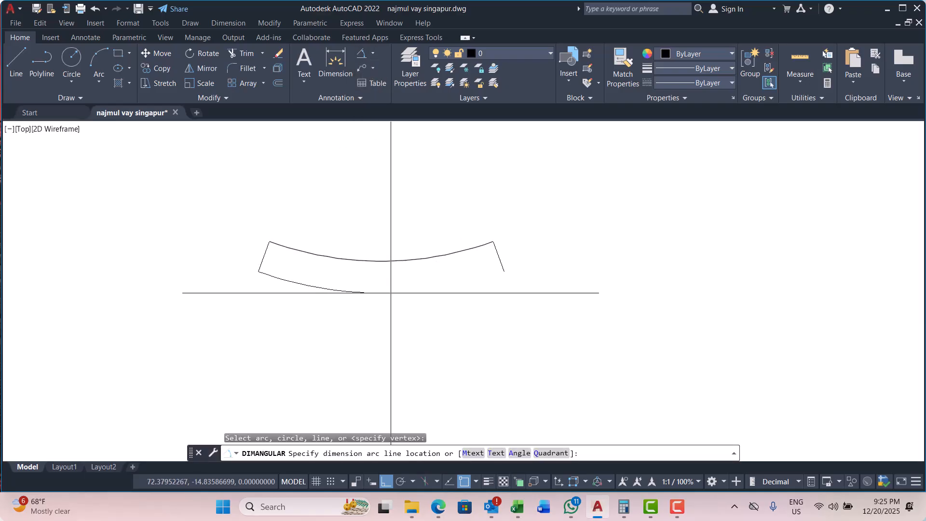
{"action": "left_click", "coordinate": [374, 302]}
{"action": "scroll", "coordinate": [383, 279], "scroll_direction": "up", "scroll_amount": 5}
{"action": "scroll", "coordinate": [404, 294], "scroll_direction": "up", "scroll_amount": 2}
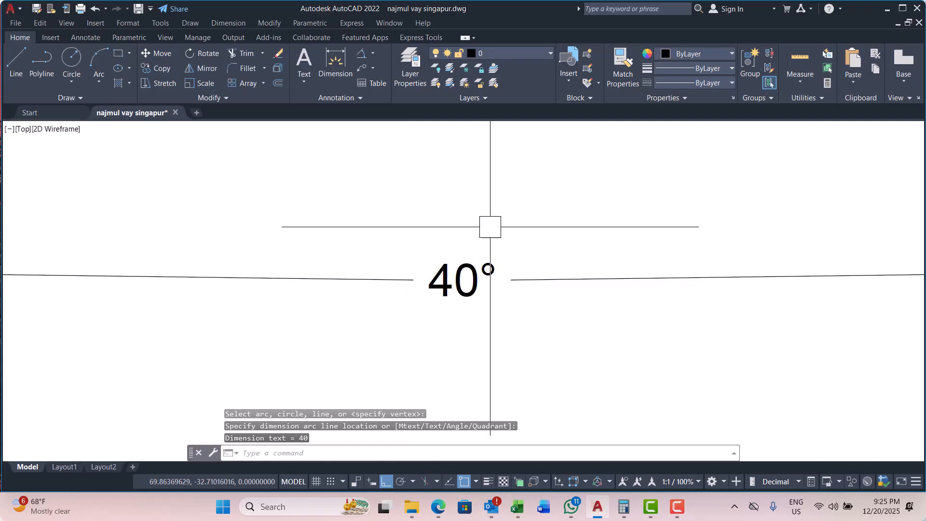
{"action": "left_click", "coordinate": [475, 267]}
{"action": "left_click", "coordinate": [413, 311]}
{"action": "key", "text": "Escape"}
{"action": "scroll", "coordinate": [343, 264], "scroll_direction": "down", "scroll_amount": 8}
{"action": "key", "text": "Escape"}
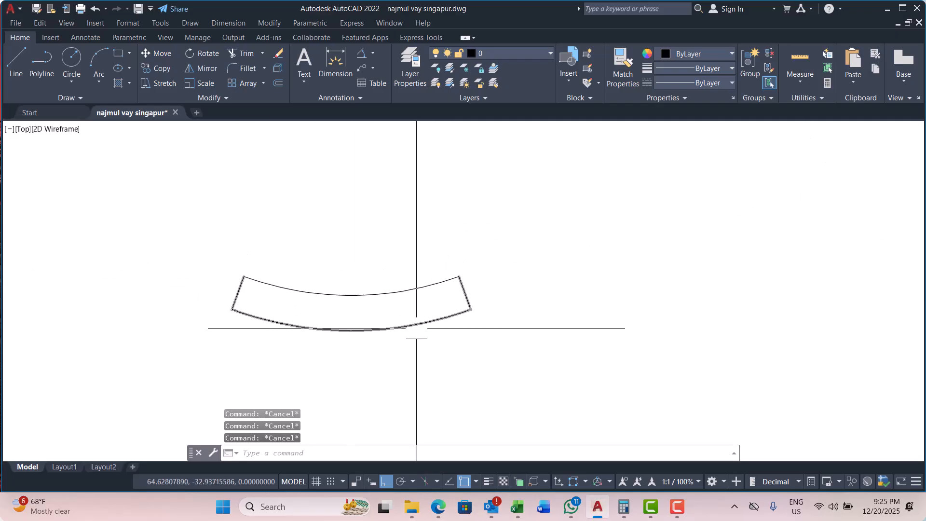
{"action": "scroll", "coordinate": [337, 322], "scroll_direction": "up", "scroll_amount": 4}
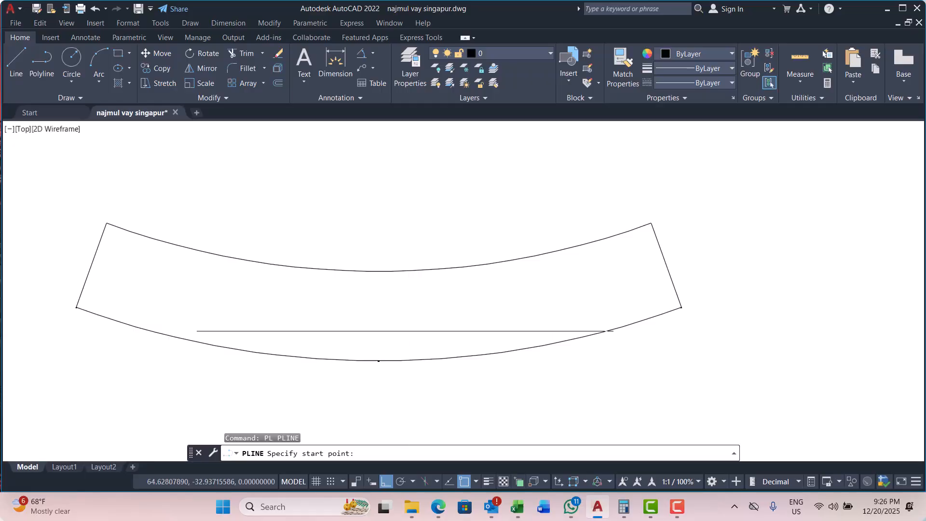
{"action": "scroll", "coordinate": [362, 333], "scroll_direction": "down", "scroll_amount": 4}
{"action": "scroll", "coordinate": [294, 264], "scroll_direction": "up", "scroll_amount": 2}
{"action": "left_click", "coordinate": [279, 239]}
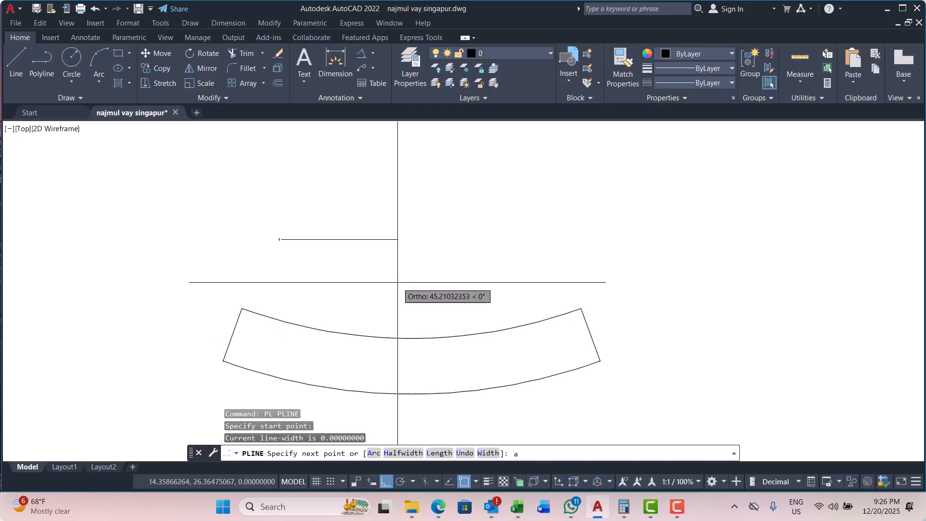
{"action": "key", "text": "Escape"}
{"action": "key", "text": "Escape"}
{"action": "scroll", "coordinate": [372, 386], "scroll_direction": "up", "scroll_amount": 5}
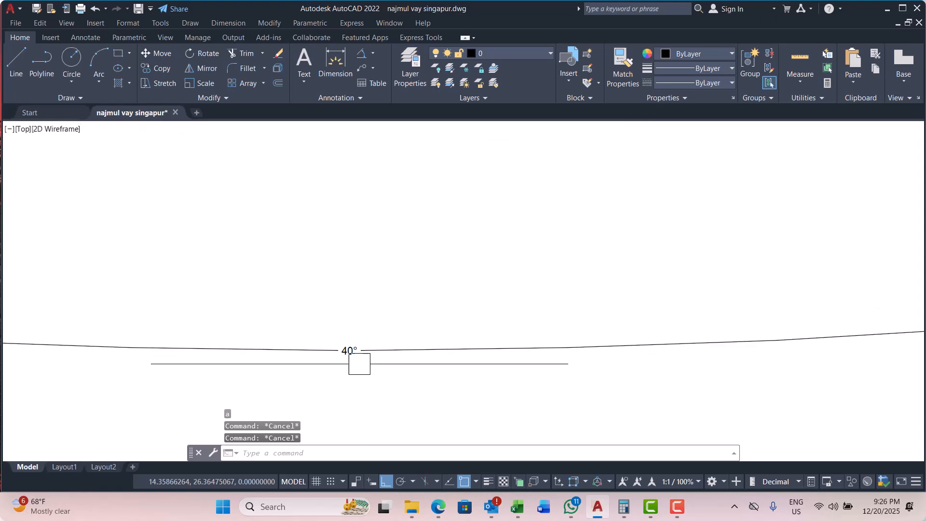
{"action": "key", "text": "Escape"}
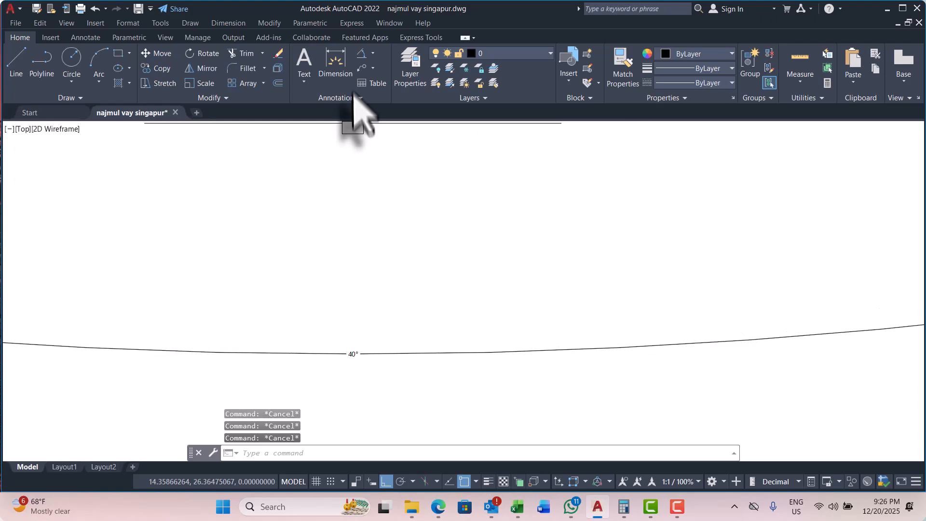
{"action": "left_click", "coordinate": [373, 53]}
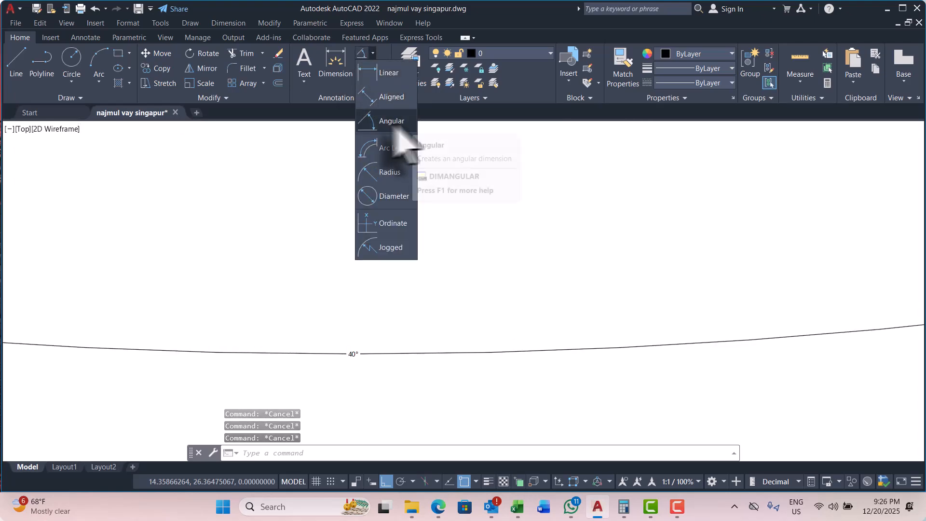
{"action": "scroll", "coordinate": [455, 318], "scroll_direction": "down", "scroll_amount": 6}
{"action": "scroll", "coordinate": [433, 333], "scroll_direction": "down", "scroll_amount": 6}
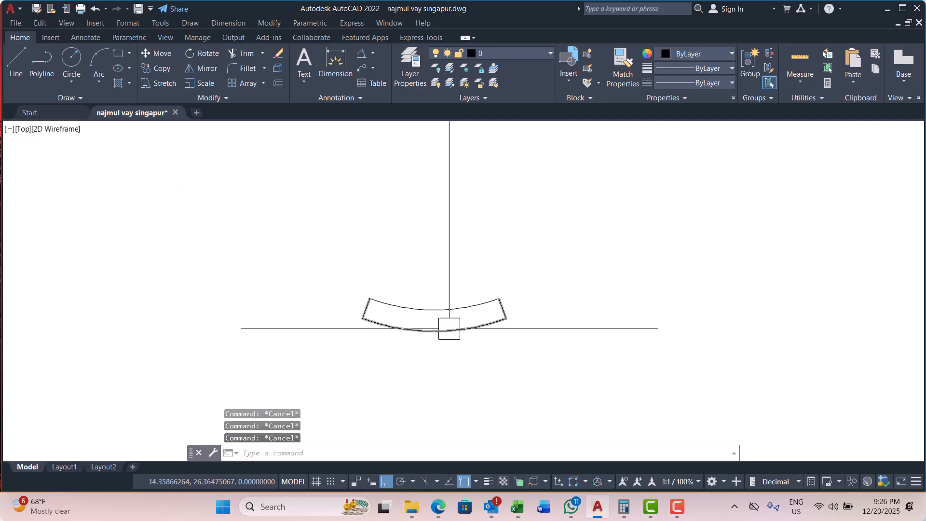
Start a polyline above the curved band and, in arc mode, draw a first shallow arc spanning about 46 units horizontally.
{"action": "scroll", "coordinate": [420, 295], "scroll_direction": "up", "scroll_amount": 4}
{"action": "middle_click_drag", "start_coordinate": [423, 298], "coordinate": [413, 314]}
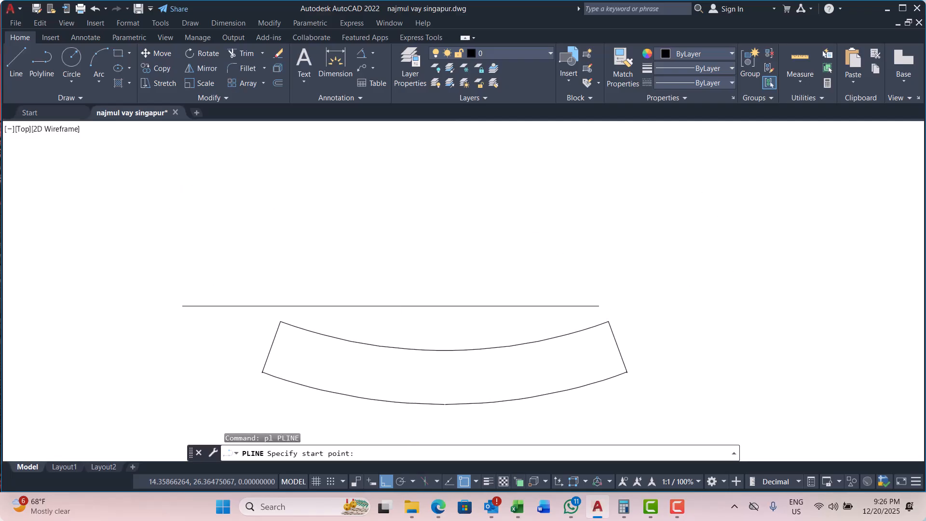
{"action": "left_click", "coordinate": [315, 279]}
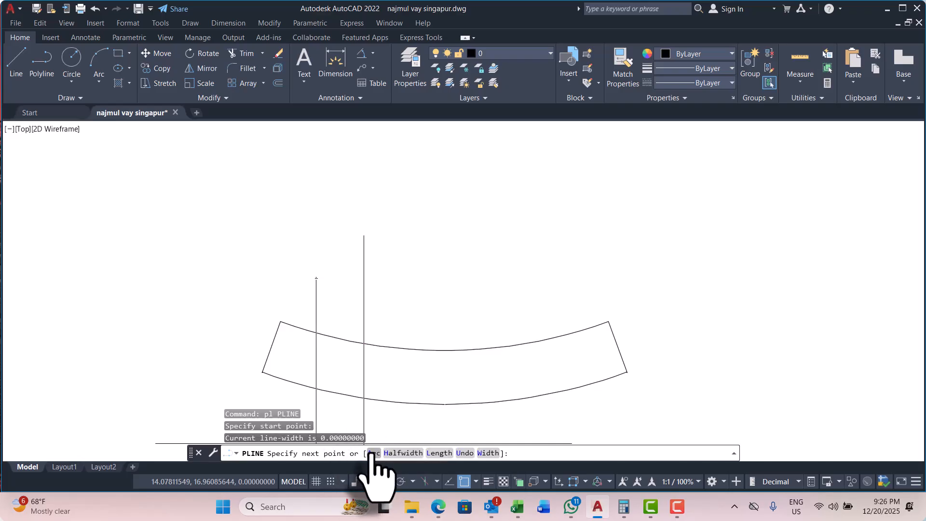
{"action": "left_click", "coordinate": [374, 453]}
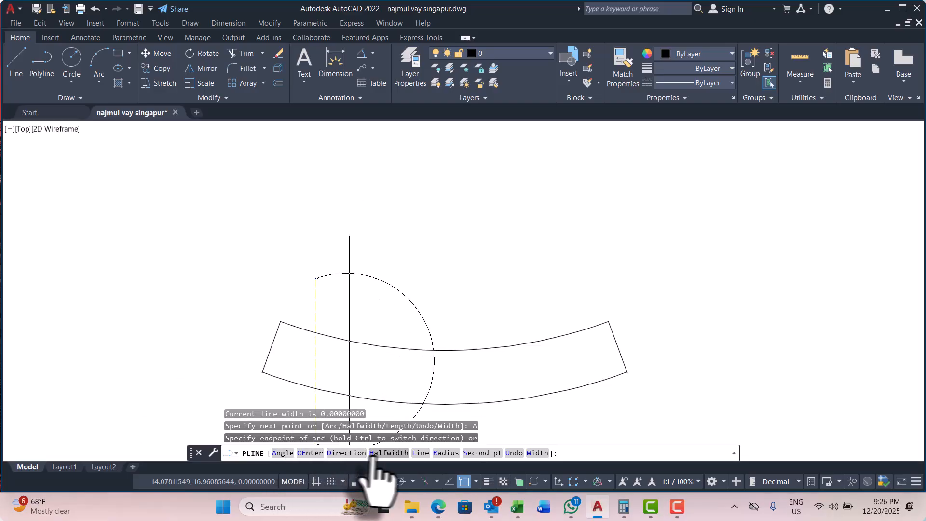
{"action": "left_click", "coordinate": [386, 481]}
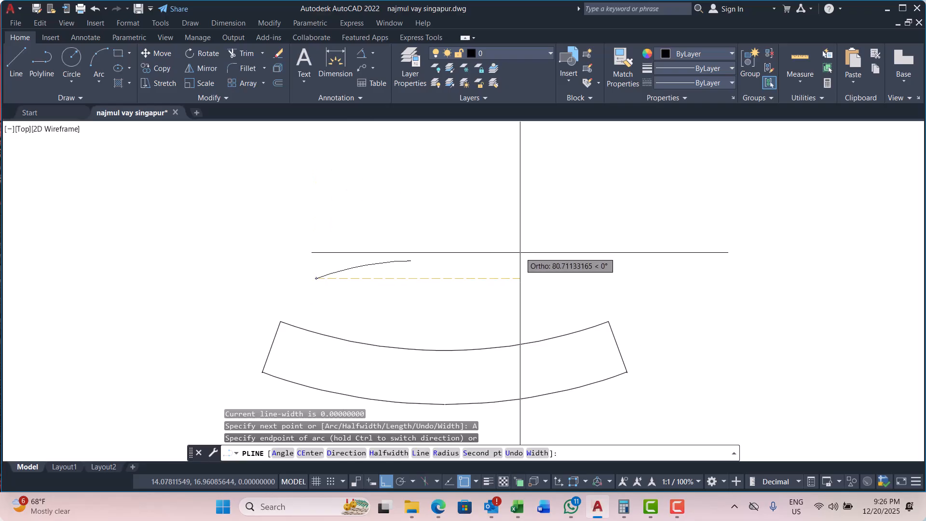
{"action": "left_click", "coordinate": [432, 256]}
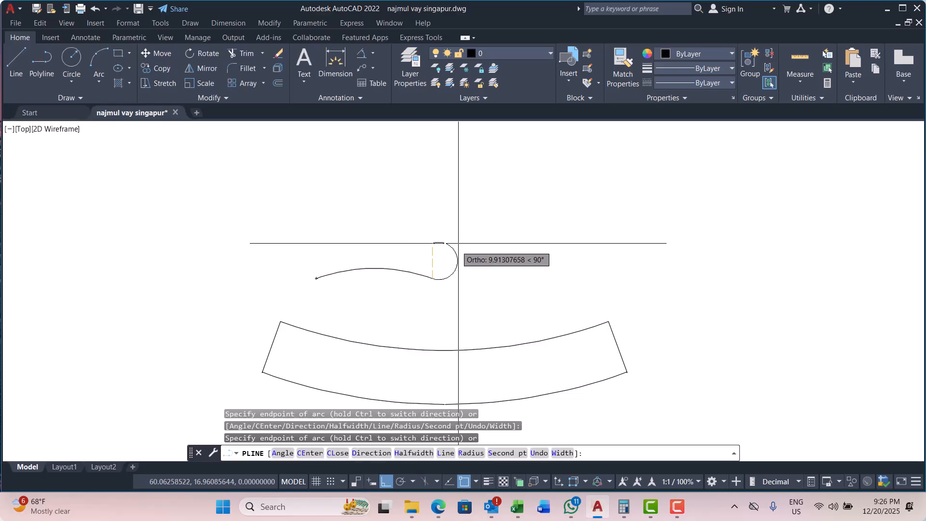
Continue the polyline with winding arcs that loop upward, curve down to the band's upper edge, and rise again beyond it.
{"action": "left_click", "coordinate": [471, 228]}
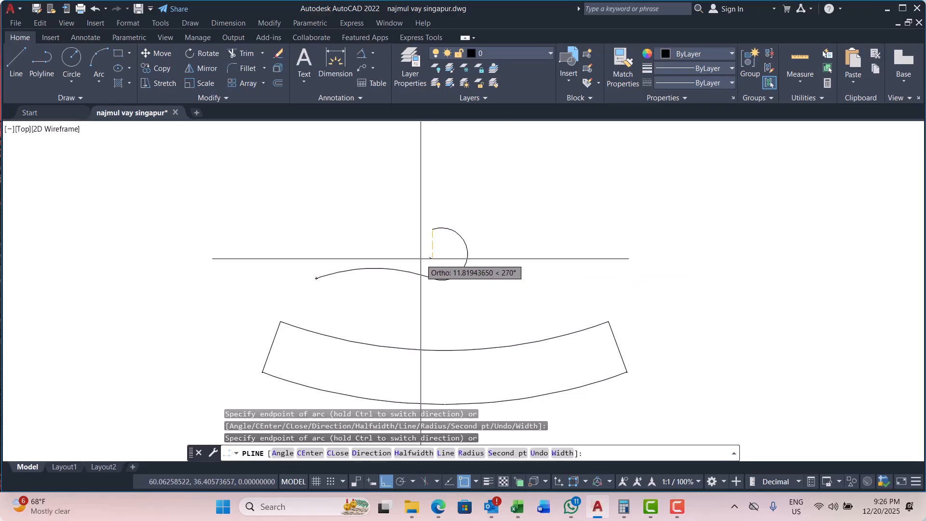
{"action": "left_click", "coordinate": [412, 304]}
{"action": "left_click", "coordinate": [458, 342]}
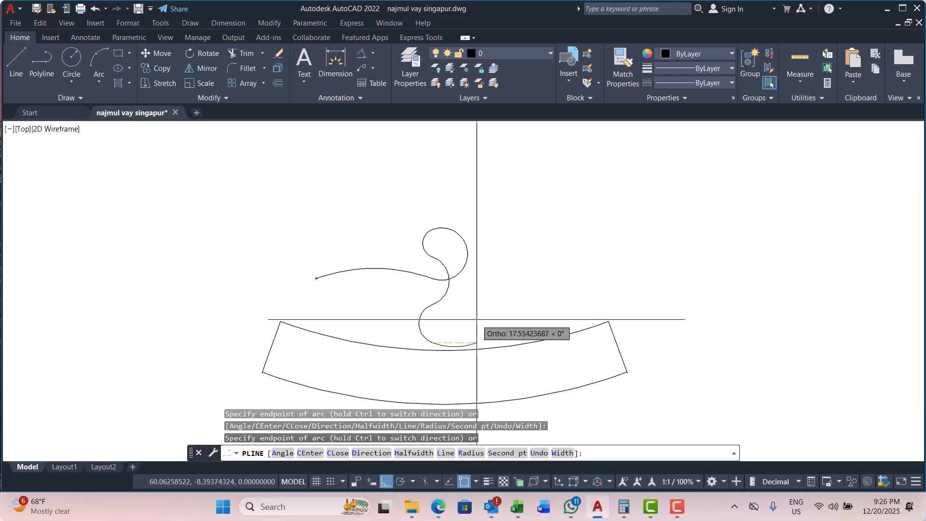
{"action": "left_click", "coordinate": [492, 306]}
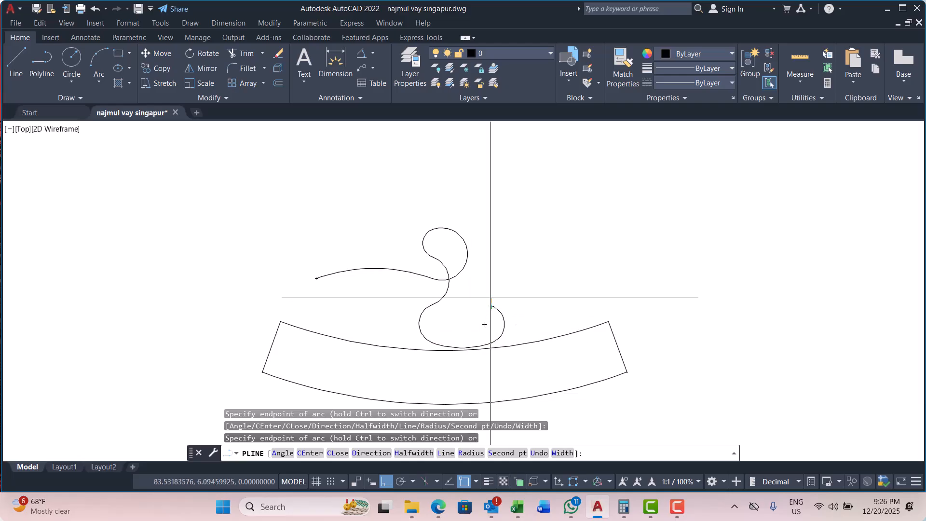
{"action": "left_click", "coordinate": [505, 269]}
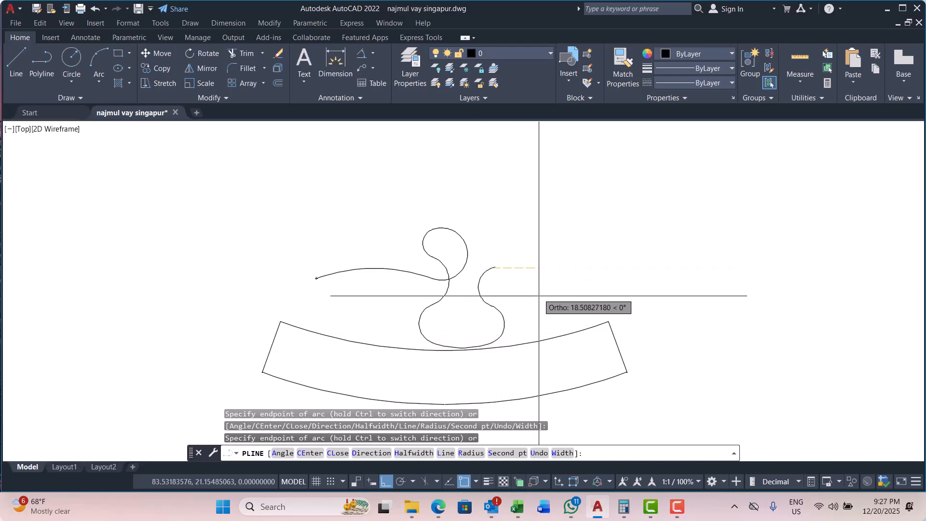
Switch the polyline to straight segments and draw a rectangular step, rising about 19 units first and ending with a vertical rise of about 26.
{"action": "left_click", "coordinate": [443, 454]}
{"action": "left_click", "coordinate": [504, 221]}
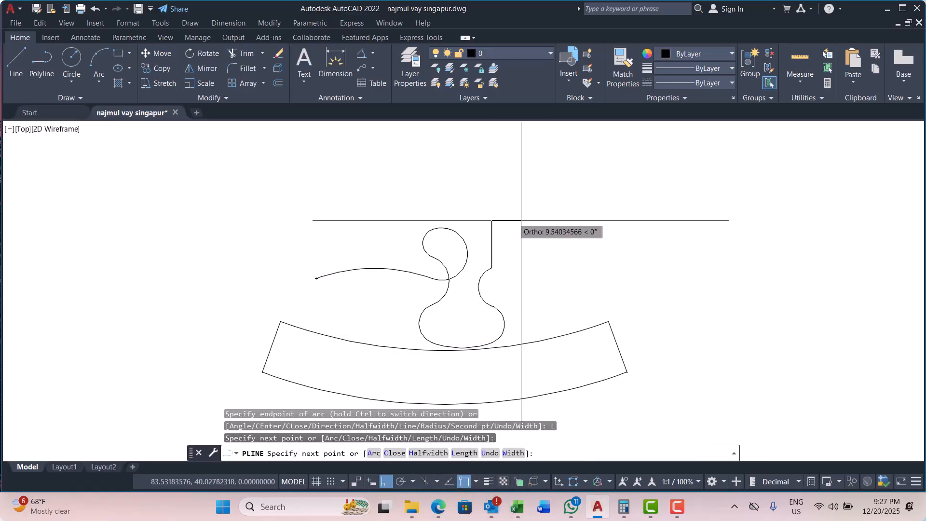
{"action": "left_click", "coordinate": [557, 229]}
{"action": "left_click", "coordinate": [589, 267]}
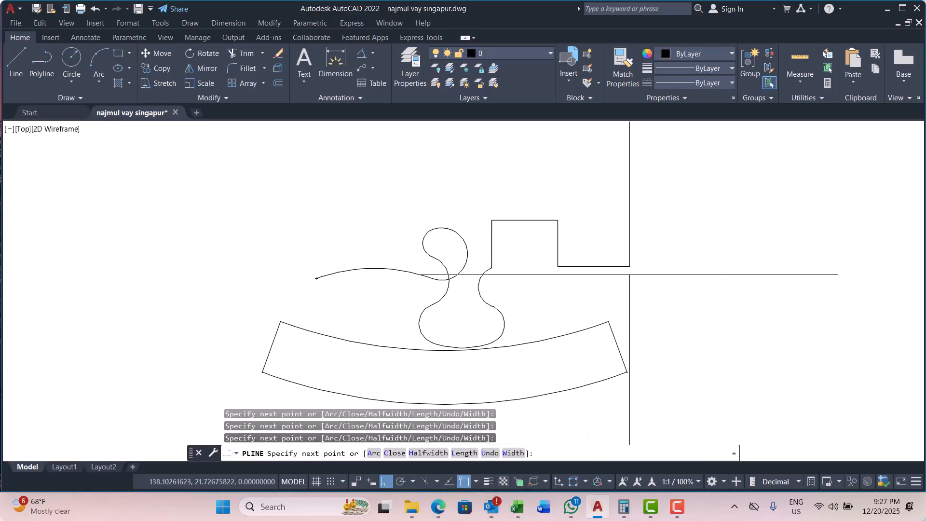
{"action": "left_click", "coordinate": [630, 266]}
{"action": "scroll", "coordinate": [637, 201], "scroll_direction": "down", "scroll_amount": 5}
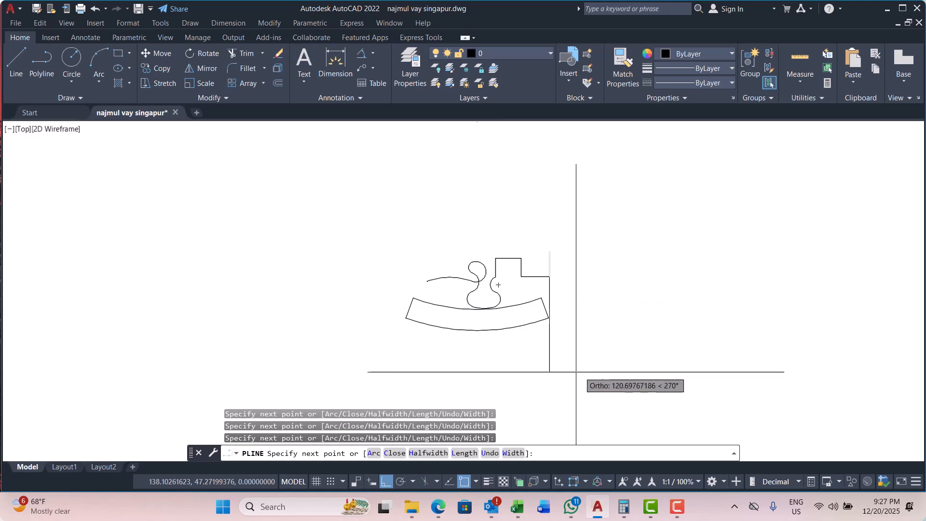
Return the polyline to arc mode and add eight alternating semicircular arcs in a horizontal wave spanning about 750 units.
{"action": "left_click", "coordinate": [374, 453]}
{"action": "scroll", "coordinate": [622, 255], "scroll_direction": "up", "scroll_amount": 4}
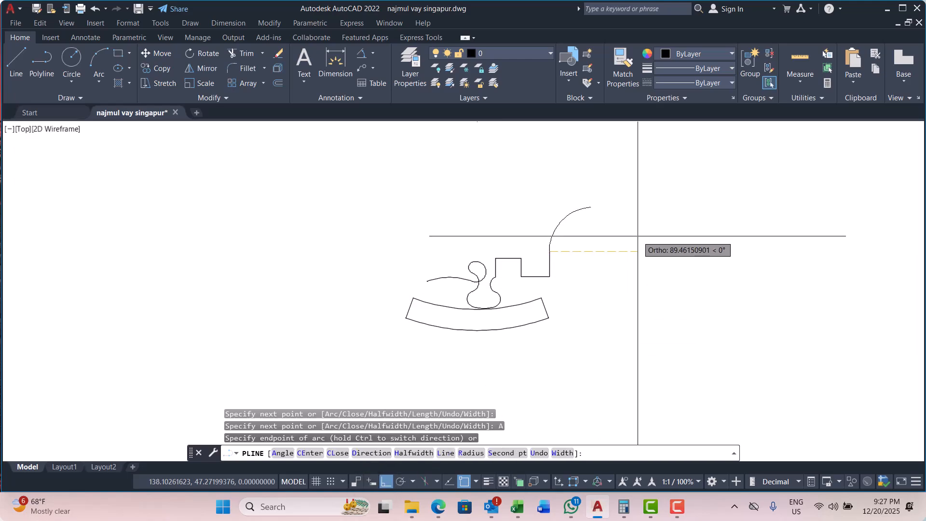
{"action": "left_click", "coordinate": [621, 256]}
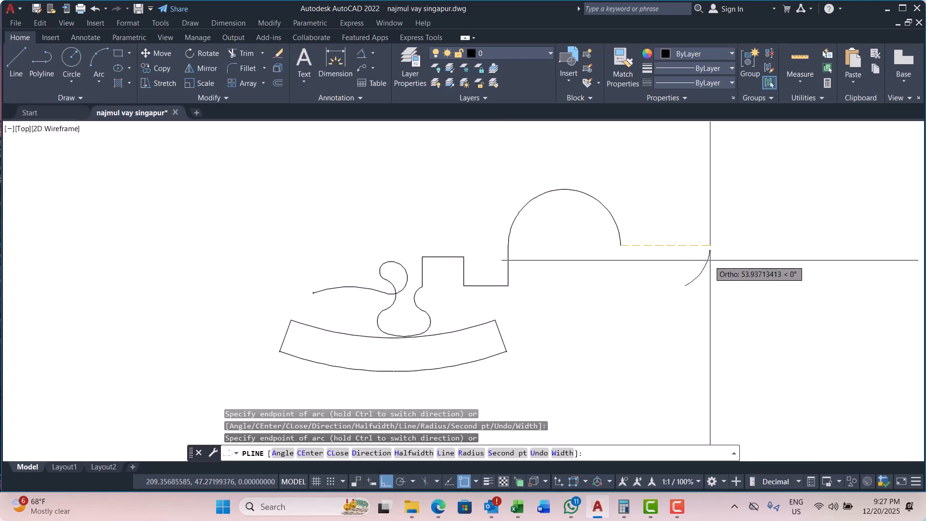
{"action": "left_click", "coordinate": [739, 257]}
{"action": "scroll", "coordinate": [606, 270], "scroll_direction": "down", "scroll_amount": 4}
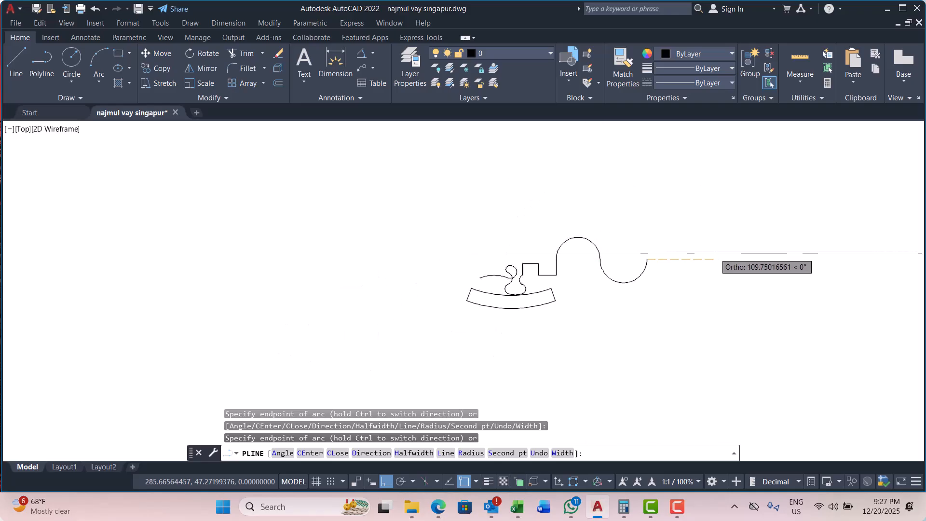
{"action": "left_click", "coordinate": [706, 263]}
{"action": "scroll", "coordinate": [745, 264], "scroll_direction": "up", "scroll_amount": 4}
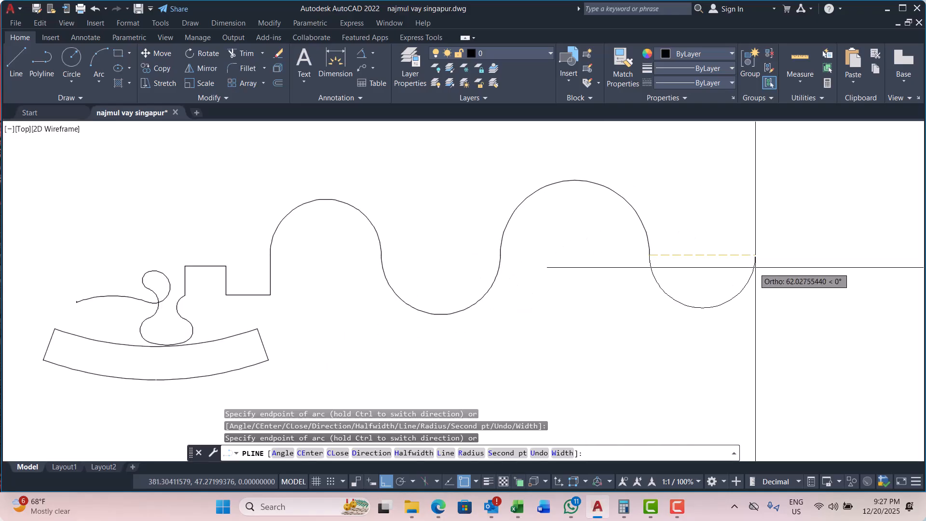
{"action": "scroll", "coordinate": [789, 263], "scroll_direction": "down", "scroll_amount": 4}
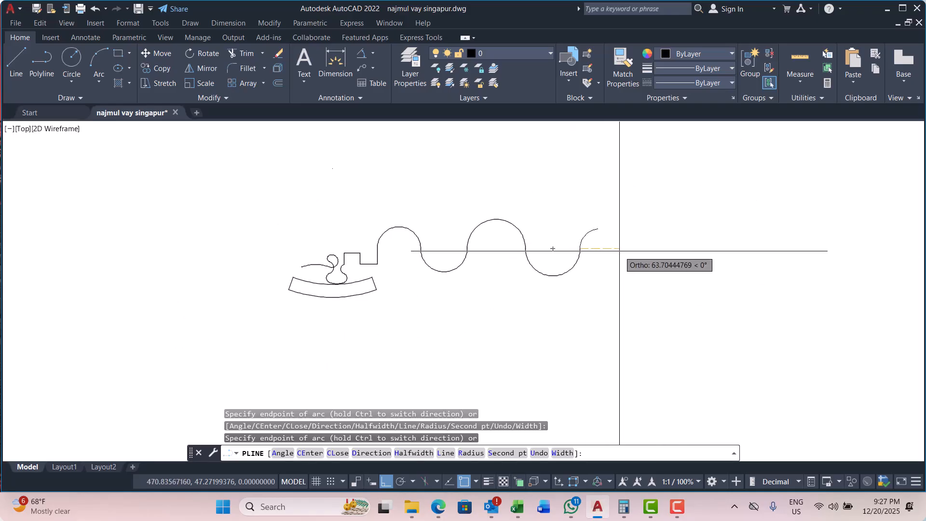
{"action": "left_click", "coordinate": [715, 264]}
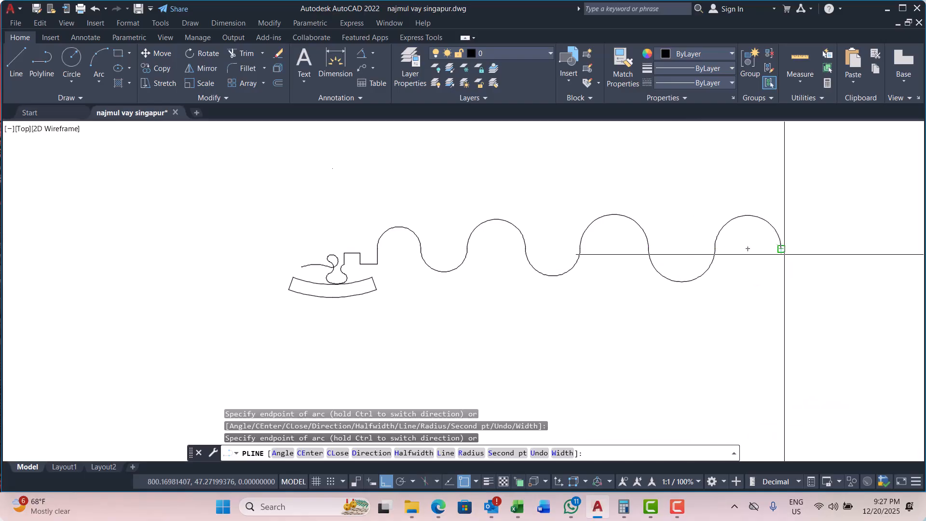
{"action": "left_click", "coordinate": [781, 249]}
{"action": "scroll", "coordinate": [594, 263], "scroll_direction": "down", "scroll_amount": 3}
{"action": "scroll", "coordinate": [583, 248], "scroll_direction": "up", "scroll_amount": 3}
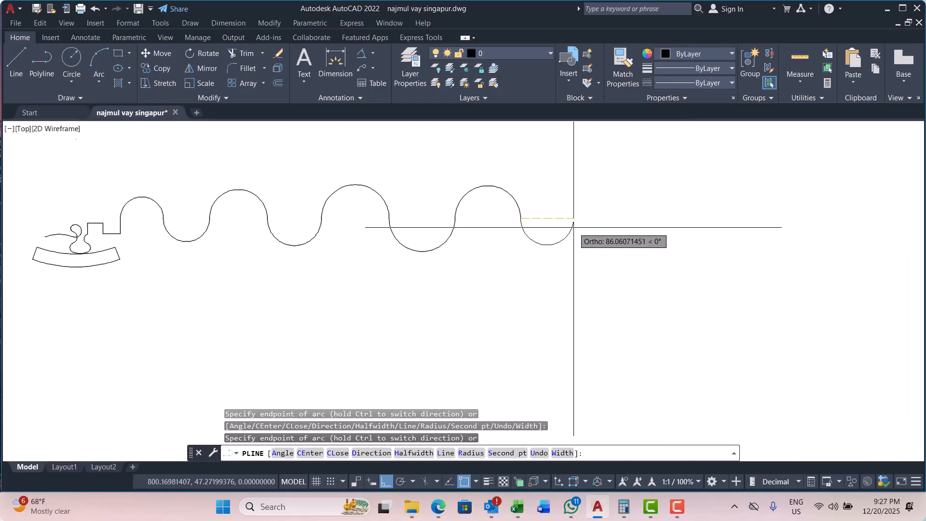
{"action": "left_click", "coordinate": [574, 227]}
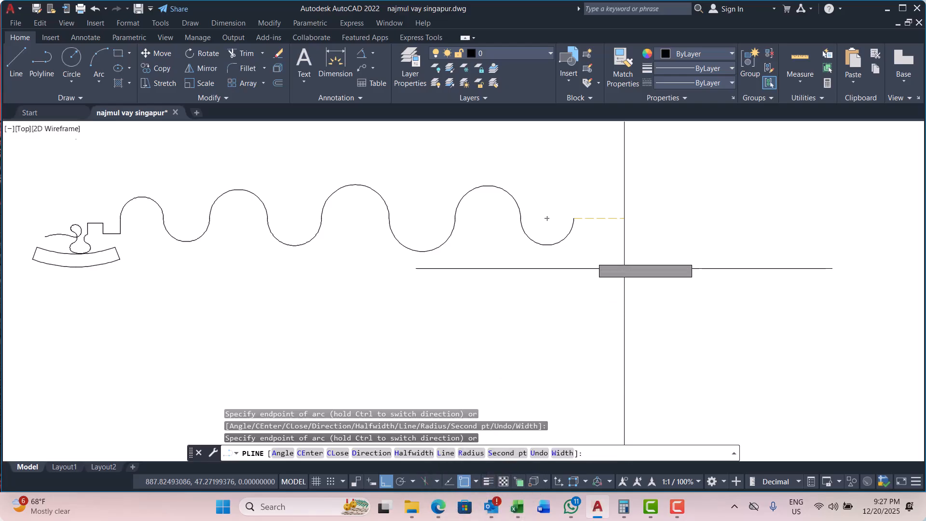
Switch the polyline to line mode and add a horizontal segment about 76 units long after the last arc.
{"action": "left_click", "coordinate": [445, 453]}
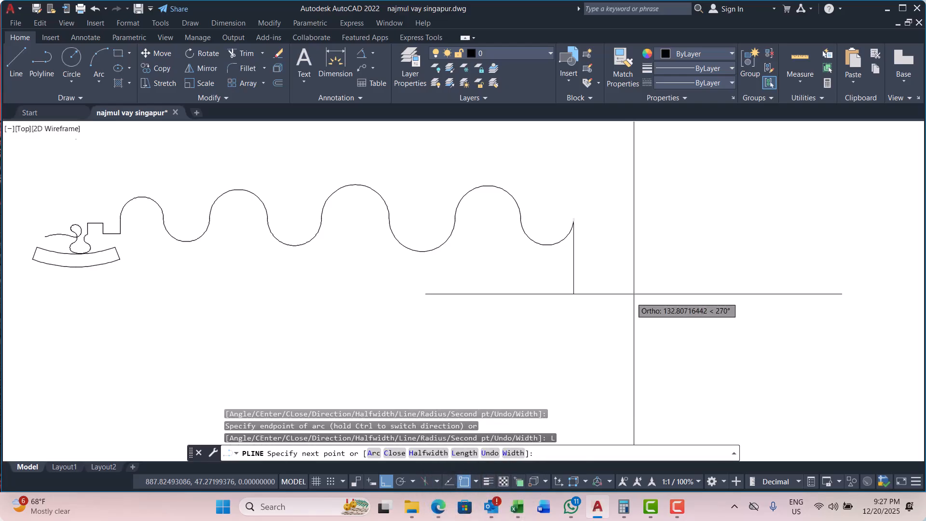
{"action": "scroll", "coordinate": [378, 263], "scroll_direction": "down", "scroll_amount": 2}
{"action": "scroll", "coordinate": [415, 263], "scroll_direction": "up", "scroll_amount": 4}
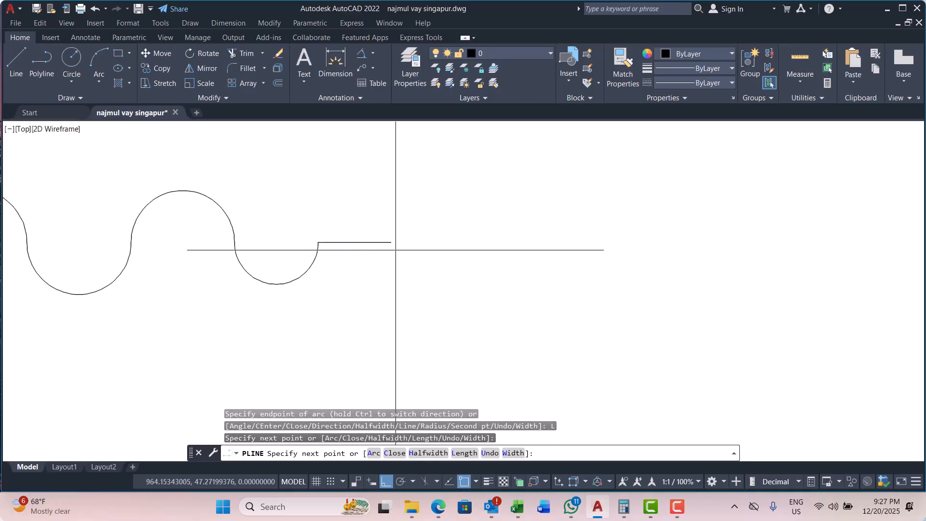
{"action": "scroll", "coordinate": [396, 250], "scroll_direction": "up", "scroll_amount": 5}
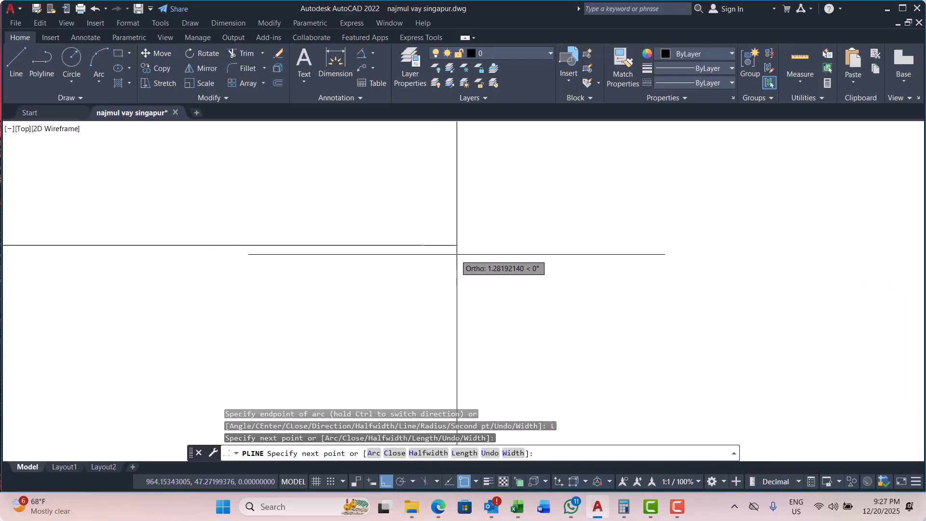
{"action": "scroll", "coordinate": [457, 254], "scroll_direction": "down", "scroll_amount": 3}
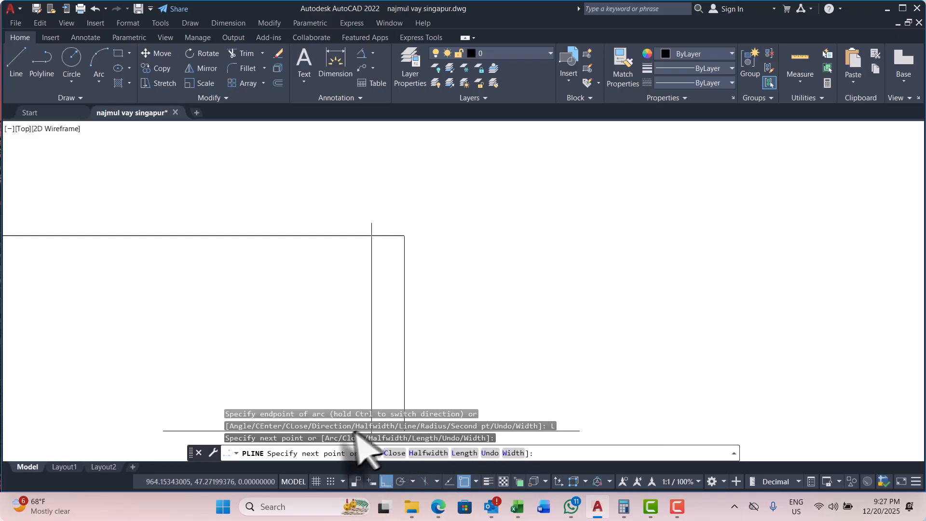
Return the polyline to arc mode and set its starting half-width to 0 and ending half-width to 2.
{"action": "key", "text": "Return"}
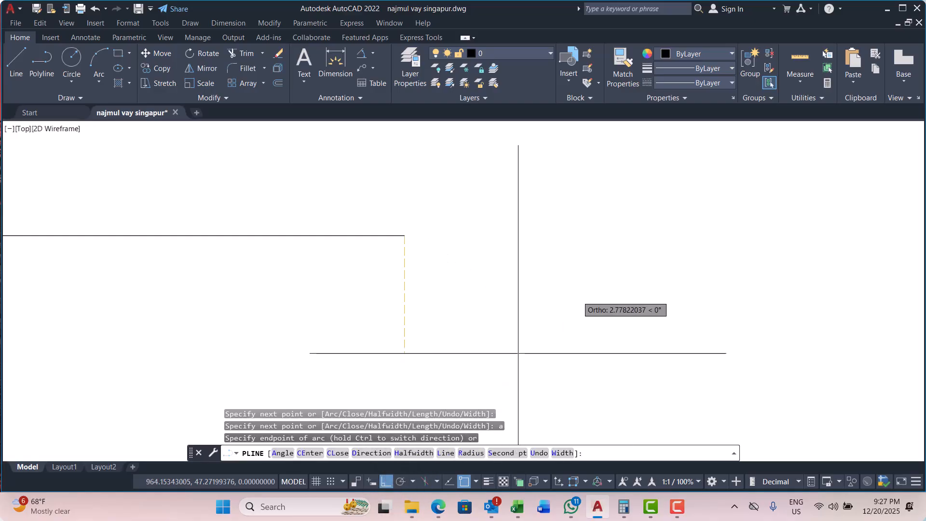
{"action": "type", "text": "h"}
{"action": "key", "text": "Return"}
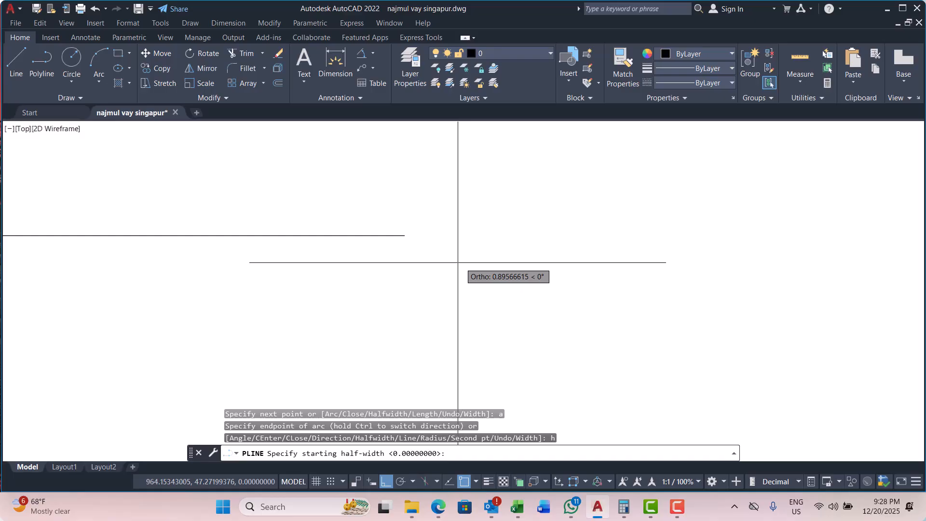
{"action": "mouse_move", "coordinate": [457, 262]}
{"action": "middle_mouse_down"}
{"action": "mouse_move", "coordinate": [399, 250]}
{"action": "mouse_move", "coordinate": [375, 189]}
{"action": "mouse_move", "coordinate": [399, 156]}
{"action": "mouse_move", "coordinate": [488, 207]}
{"action": "mouse_move", "coordinate": [795, 243]}
{"action": "mouse_move", "coordinate": [196, 295]}
{"action": "mouse_move", "coordinate": [379, 307]}
{"action": "middle_mouse_up"}
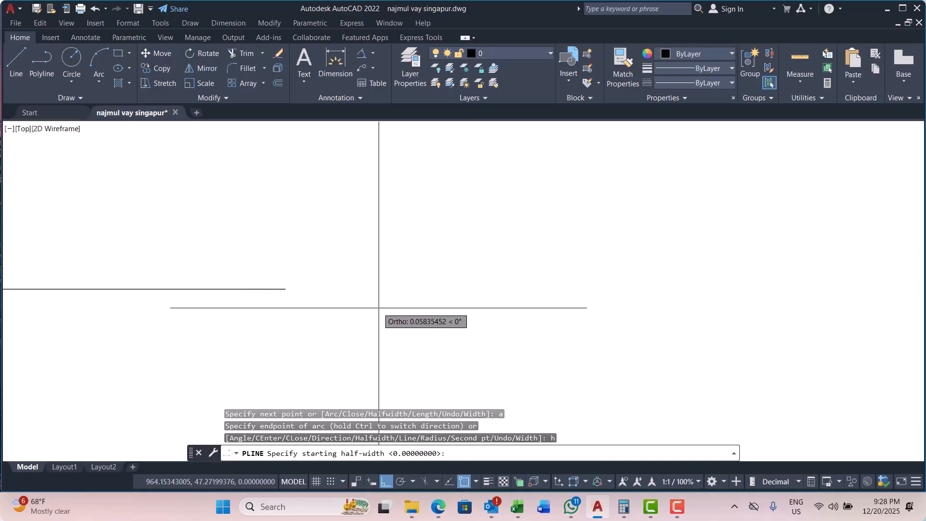
{"action": "scroll", "coordinate": [279, 308], "scroll_direction": "up", "scroll_amount": 4}
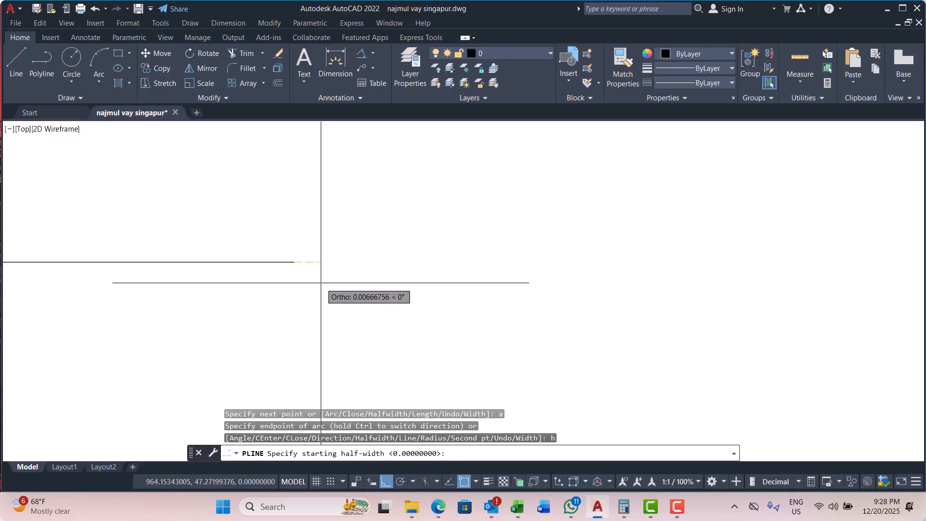
{"action": "key", "text": "Return"}
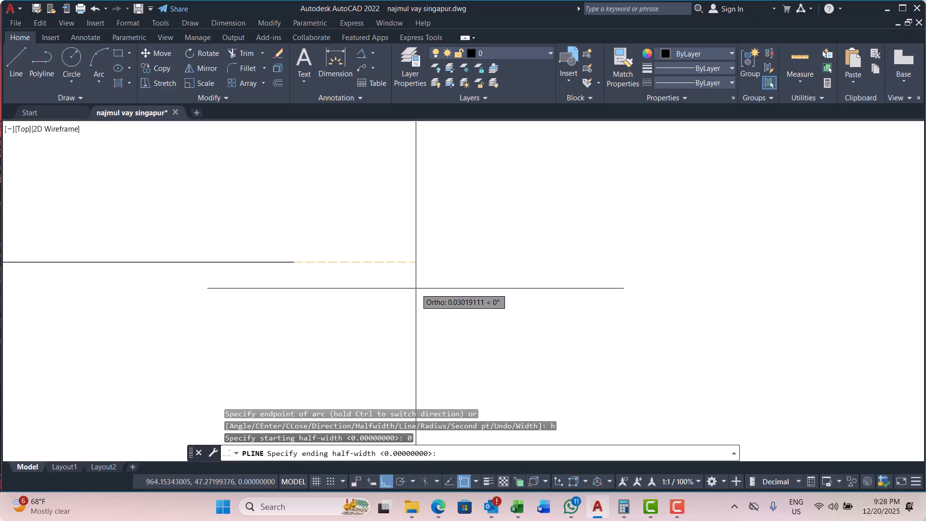
{"action": "key", "text": "Return"}
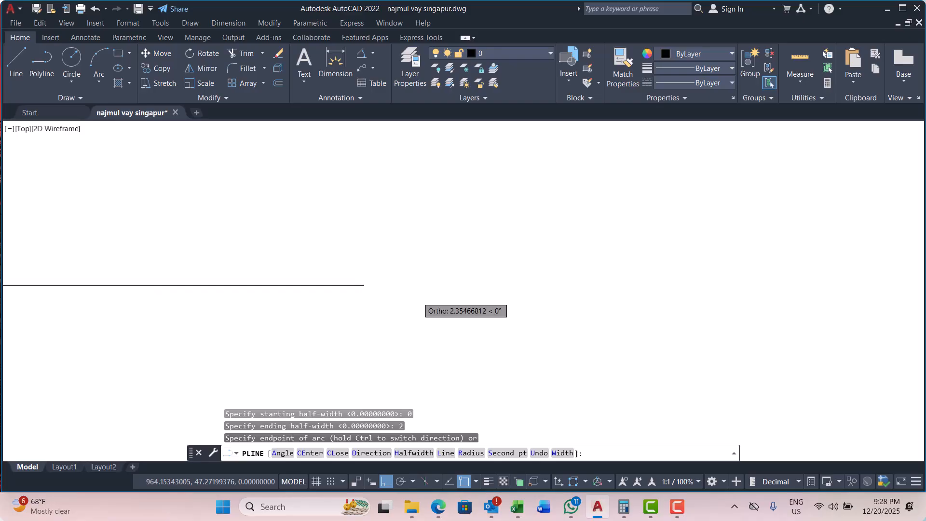
{"action": "scroll", "coordinate": [388, 290], "scroll_direction": "down", "scroll_amount": 2}
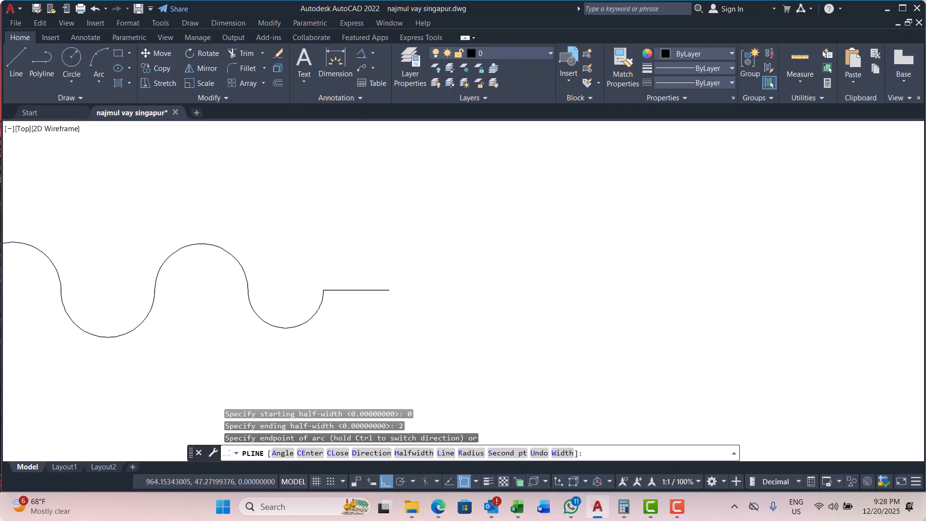
{"action": "scroll", "coordinate": [454, 304], "scroll_direction": "down", "scroll_amount": 2}
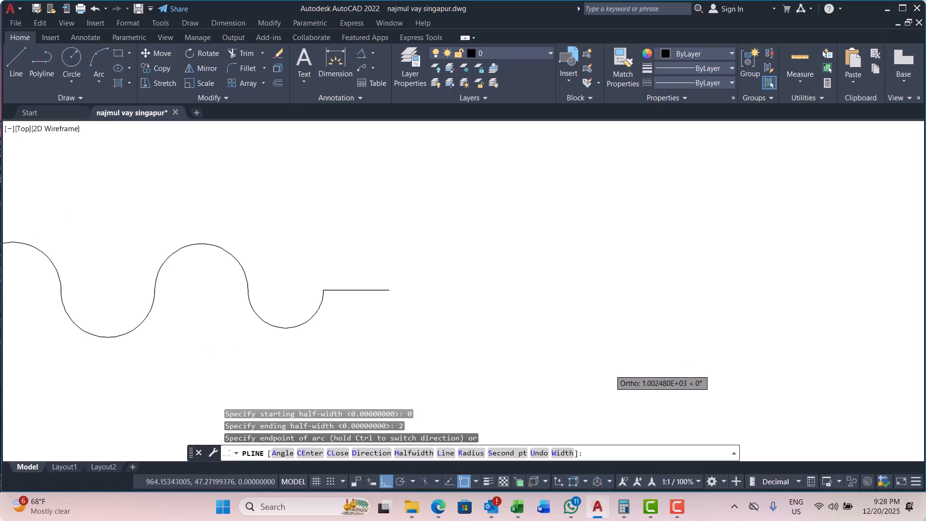
Add a tapered semicircular arc about 200 units high from the horizontal segment's end and switch the polyline to line mode.
{"action": "scroll", "coordinate": [512, 386], "scroll_direction": "down", "scroll_amount": 3}
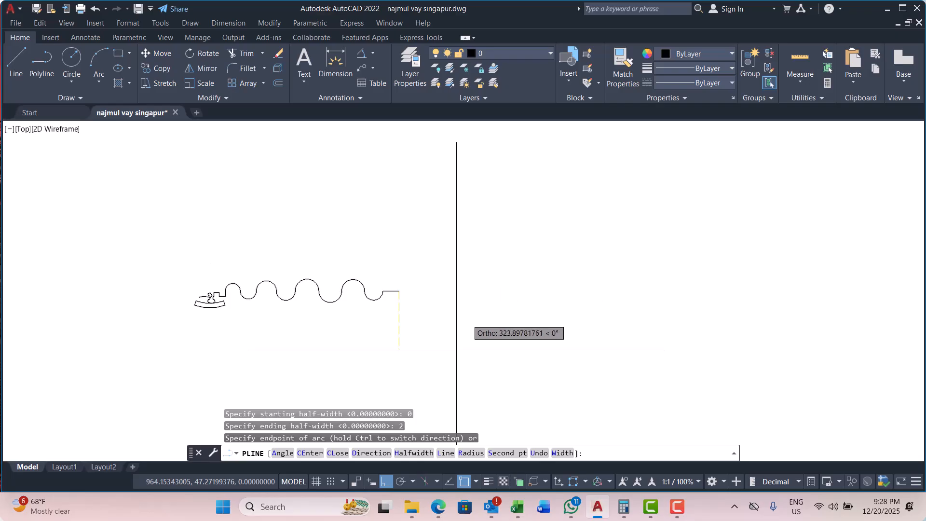
{"action": "left_click", "coordinate": [411, 248]}
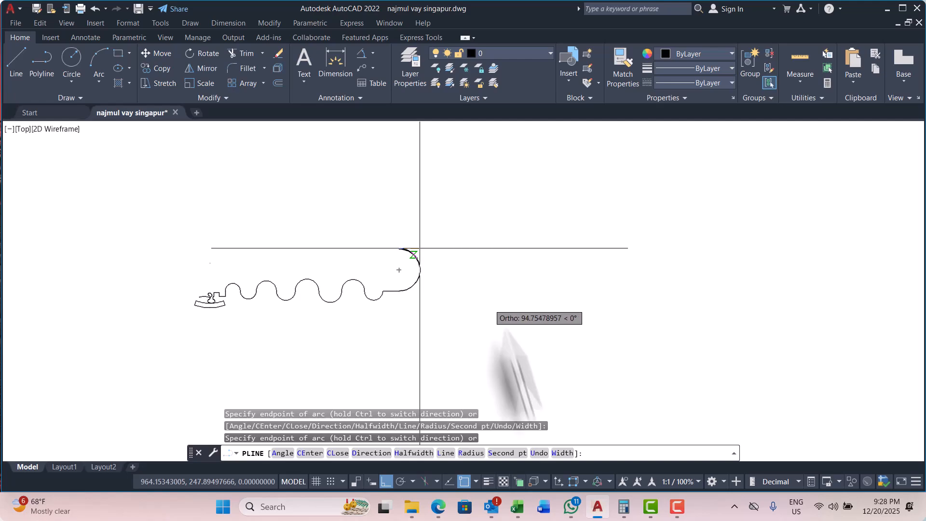
{"action": "left_click", "coordinate": [444, 453]}
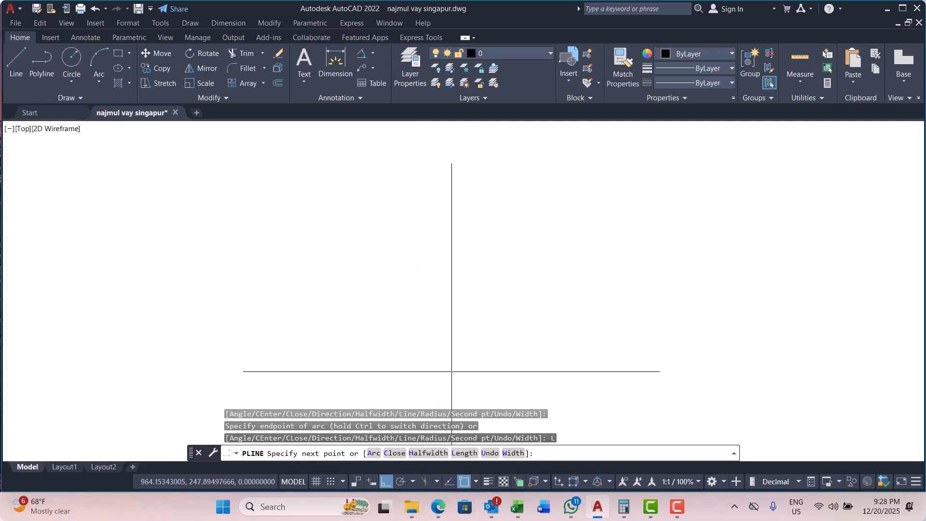
Add a thick vertical segment about 70 units up from the arc's end and a horizontal one about 23 units to the right.
{"action": "scroll", "coordinate": [475, 314], "scroll_direction": "up", "scroll_amount": 5}
{"action": "scroll", "coordinate": [357, 219], "scroll_direction": "down", "scroll_amount": 6}
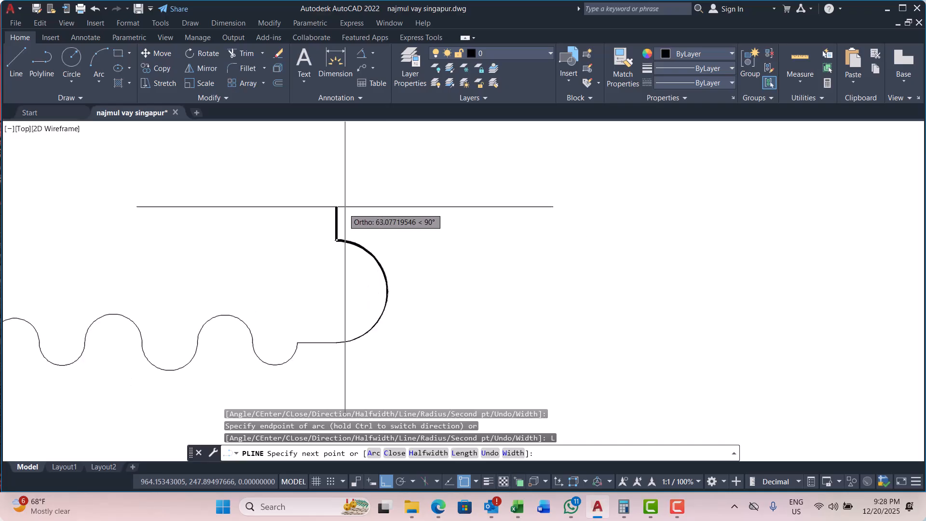
{"action": "scroll", "coordinate": [362, 199], "scroll_direction": "up", "scroll_amount": 4}
{"action": "left_click", "coordinate": [341, 219]}
{"action": "scroll", "coordinate": [319, 218], "scroll_direction": "up", "scroll_amount": 2}
{"action": "scroll", "coordinate": [317, 218], "scroll_direction": "up", "scroll_amount": 4}
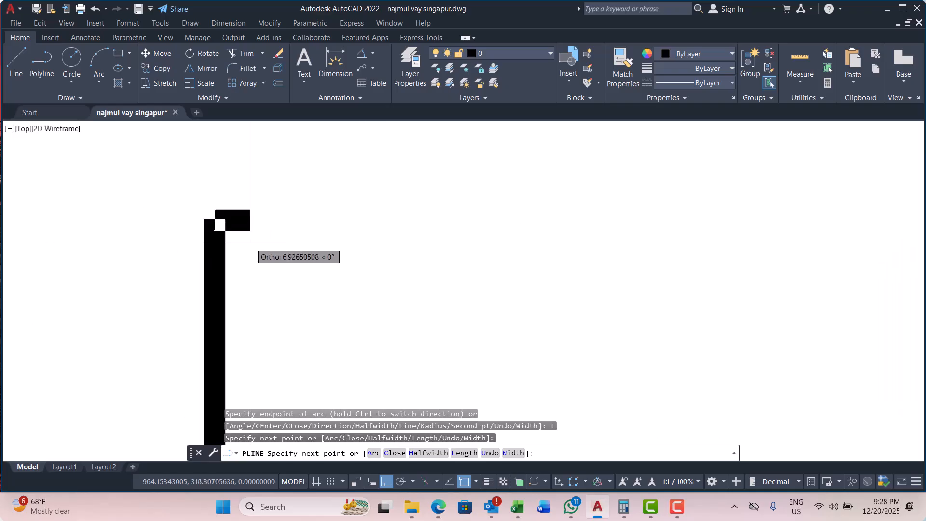
{"action": "scroll", "coordinate": [253, 245], "scroll_direction": "up", "scroll_amount": 3}
{"action": "left_click", "coordinate": [458, 258]}
{"action": "scroll", "coordinate": [370, 254], "scroll_direction": "down", "scroll_amount": 6}
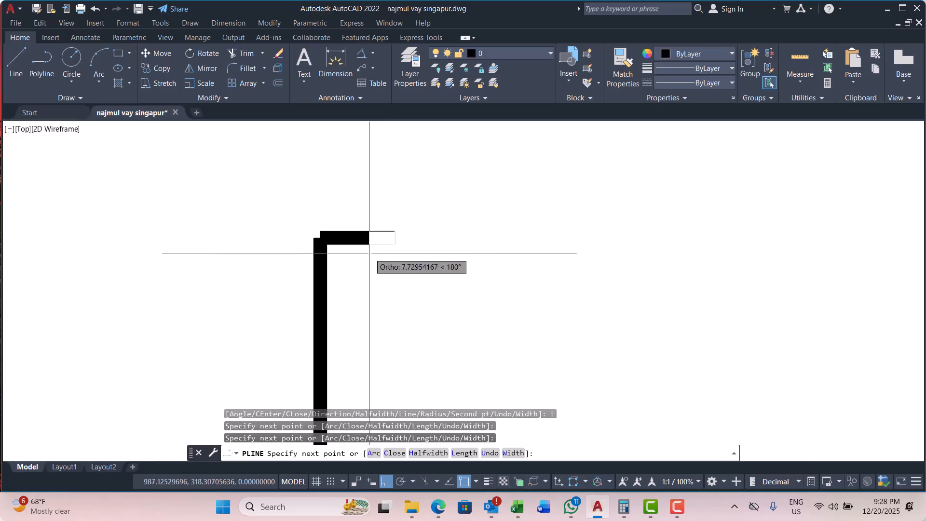
Continue the thick polyline as a step about 22 units down, 47 units right and 33 units down.
{"action": "left_click", "coordinate": [396, 311]}
{"action": "left_click", "coordinate": [543, 321]}
{"action": "scroll", "coordinate": [386, 294], "scroll_direction": "down", "scroll_amount": 4}
{"action": "scroll", "coordinate": [424, 319], "scroll_direction": "up", "scroll_amount": 3}
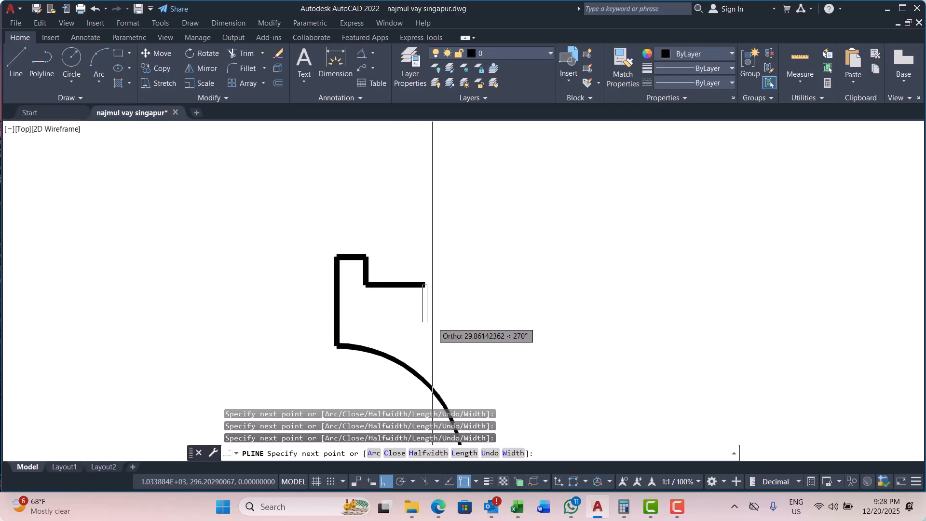
{"action": "left_click", "coordinate": [435, 330]}
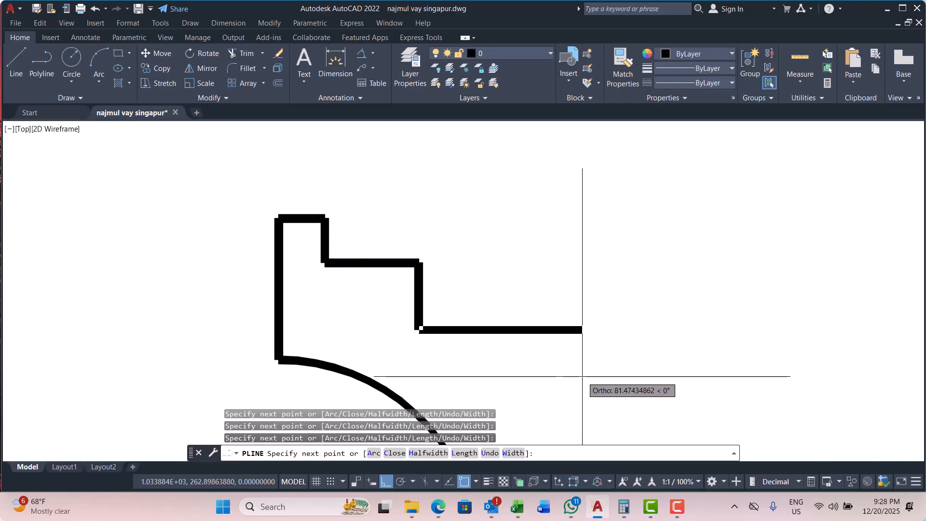
Set the starting half-width to 0 and ending half-width to 2, and add a downward arrowhead segment about 5 units long.
{"action": "type", "text": "h"}
{"action": "key", "text": "Return"}
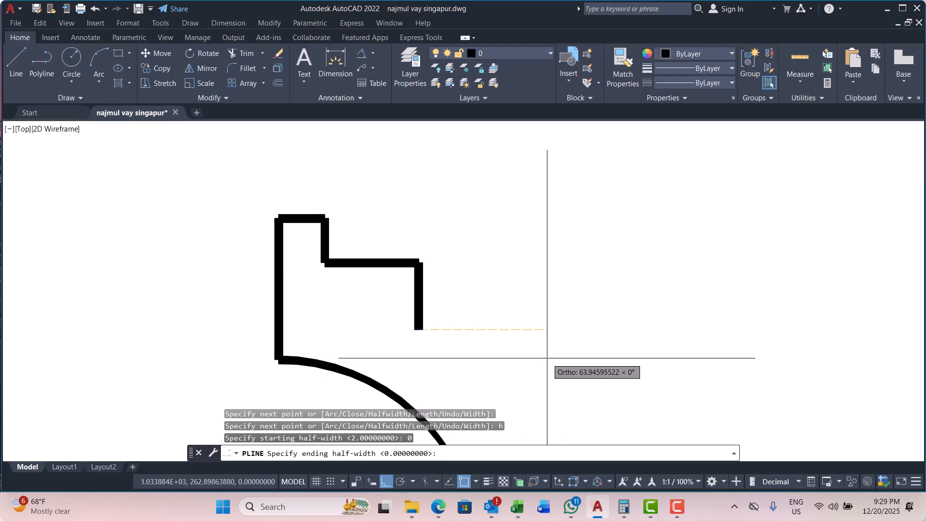
{"action": "key", "text": "Return"}
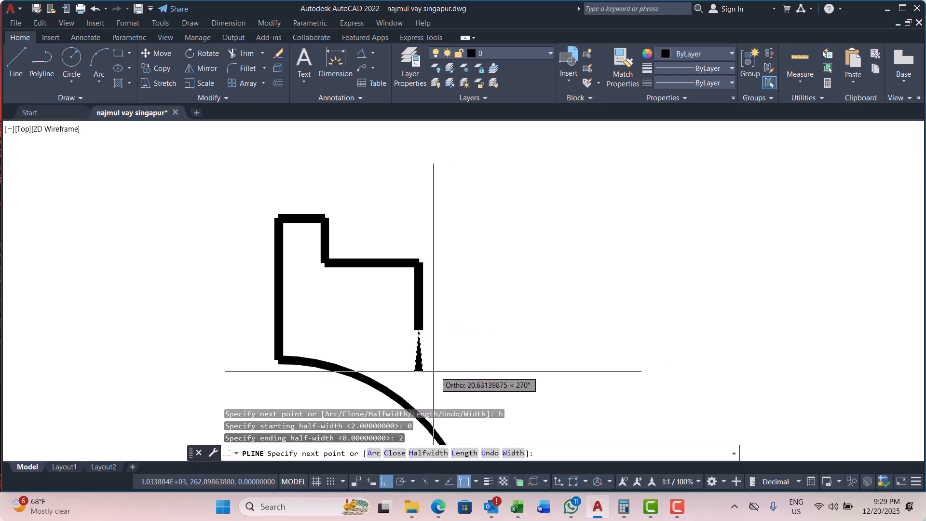
{"action": "scroll", "coordinate": [419, 338], "scroll_direction": "up", "scroll_amount": 8}
{"action": "left_click", "coordinate": [408, 305]}
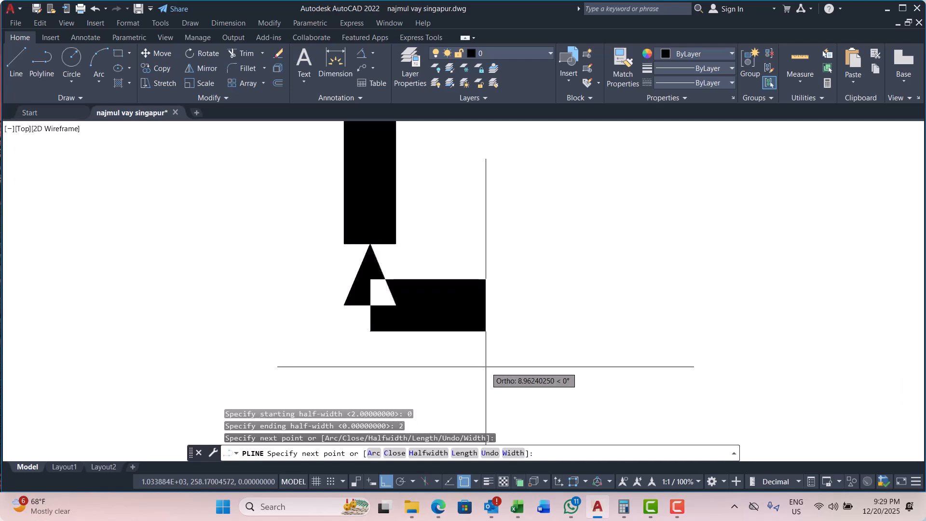
Set both the starting and ending half-width of the polyline to 0 below the arrowhead.
{"action": "type", "text": "h"}
{"action": "key", "text": "Return"}
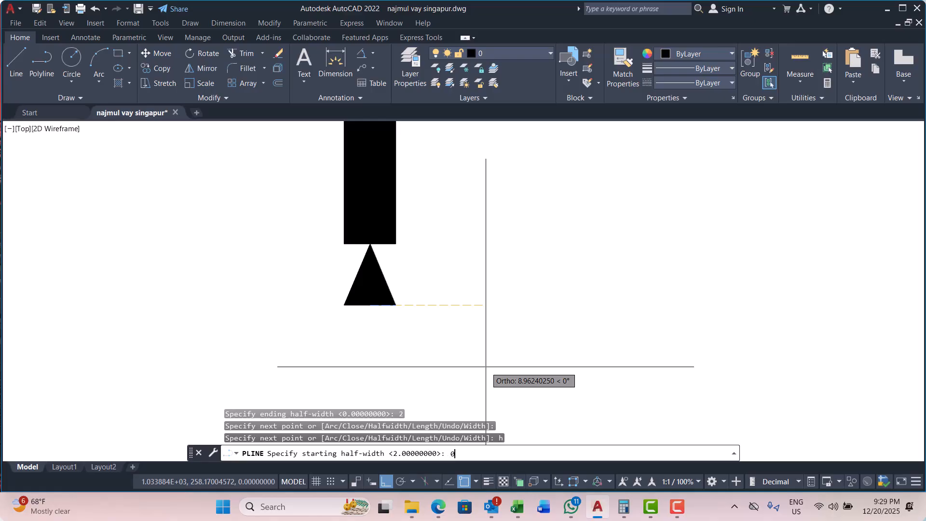
{"action": "key", "text": "Return"}
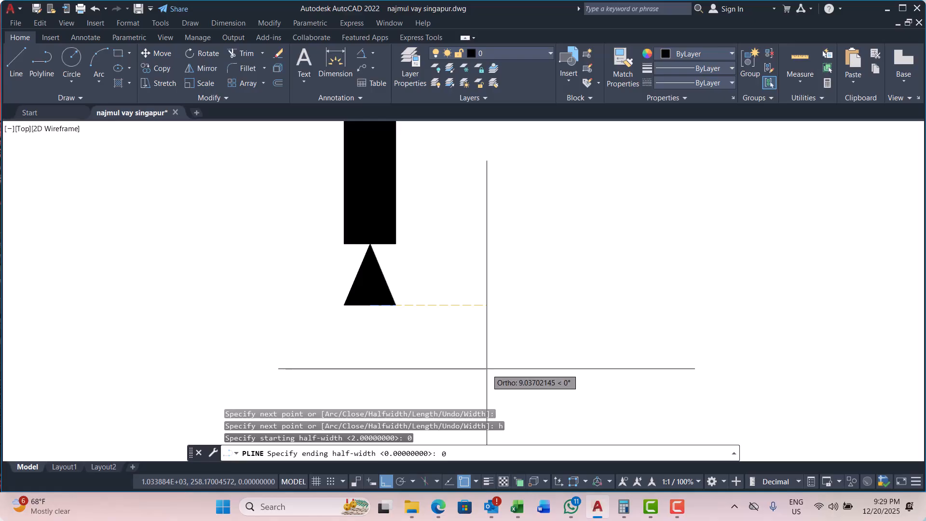
{"action": "key", "text": "Return"}
Draw a thin staircase about 11 units down, 22 right, 14 down and 21 right from the arrowhead.
{"action": "scroll", "coordinate": [438, 309], "scroll_direction": "down", "scroll_amount": 4}
{"action": "scroll", "coordinate": [425, 360], "scroll_direction": "up", "scroll_amount": 2}
{"action": "left_click", "coordinate": [423, 361]}
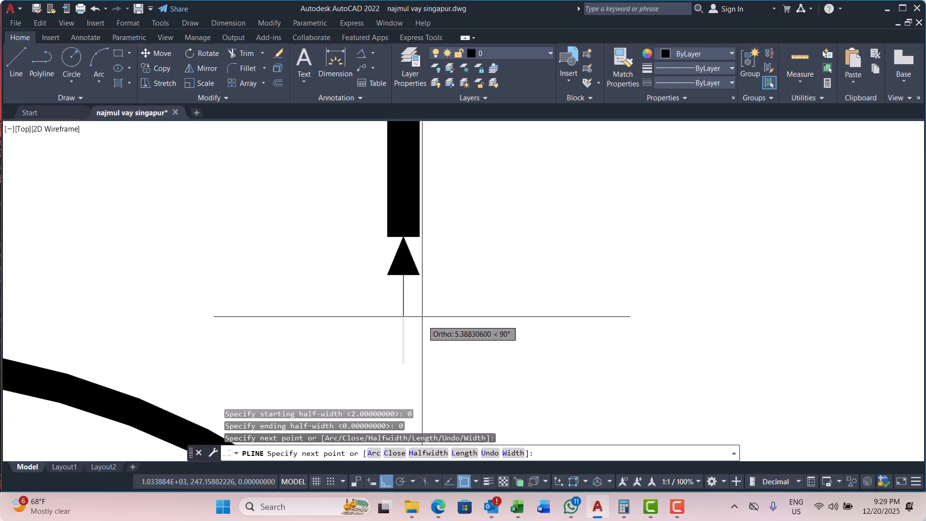
{"action": "scroll", "coordinate": [422, 317], "scroll_direction": "down", "scroll_amount": 2}
{"action": "left_click", "coordinate": [482, 340]}
{"action": "left_click", "coordinate": [483, 372]}
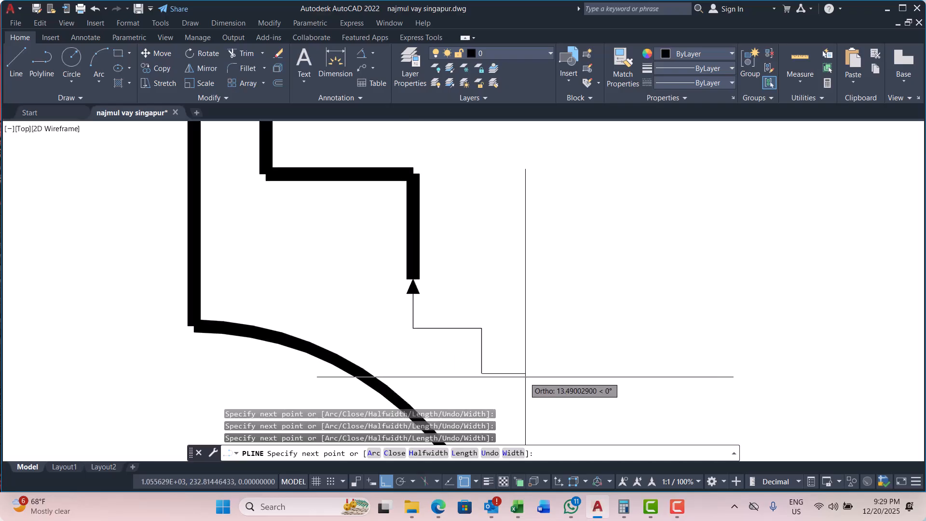
{"action": "left_click", "coordinate": [548, 380]}
Set the starting half-width to 0 and ending half-width to 4, and add a horizontal arrowhead segment about 5 units long.
{"action": "scroll", "coordinate": [567, 379], "scroll_direction": "up", "scroll_amount": 4}
{"action": "scroll", "coordinate": [497, 331], "scroll_direction": "down", "scroll_amount": 4}
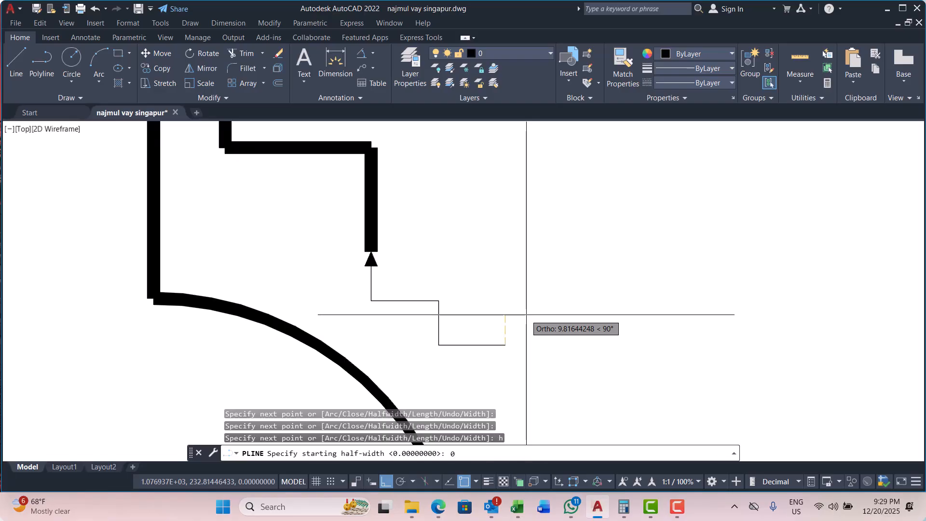
{"action": "key", "text": "Return"}
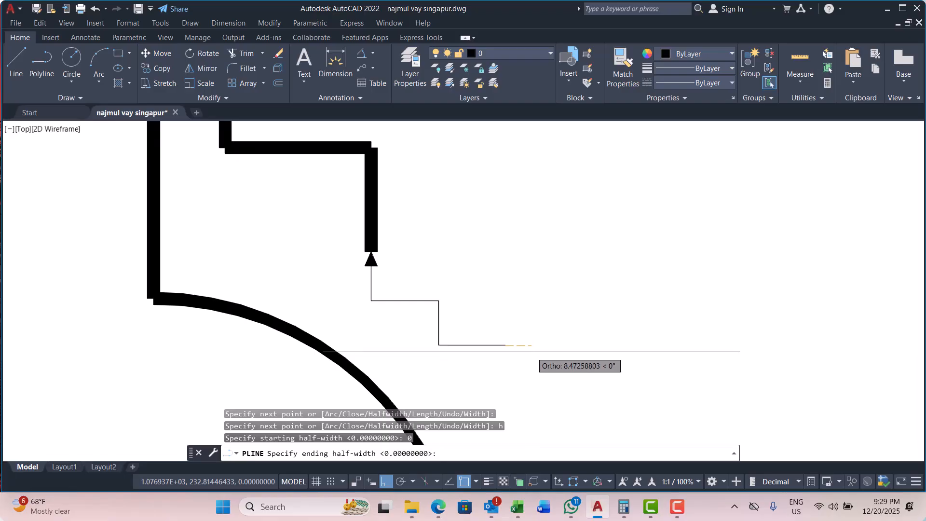
{"action": "scroll", "coordinate": [513, 355], "scroll_direction": "up", "scroll_amount": 3}
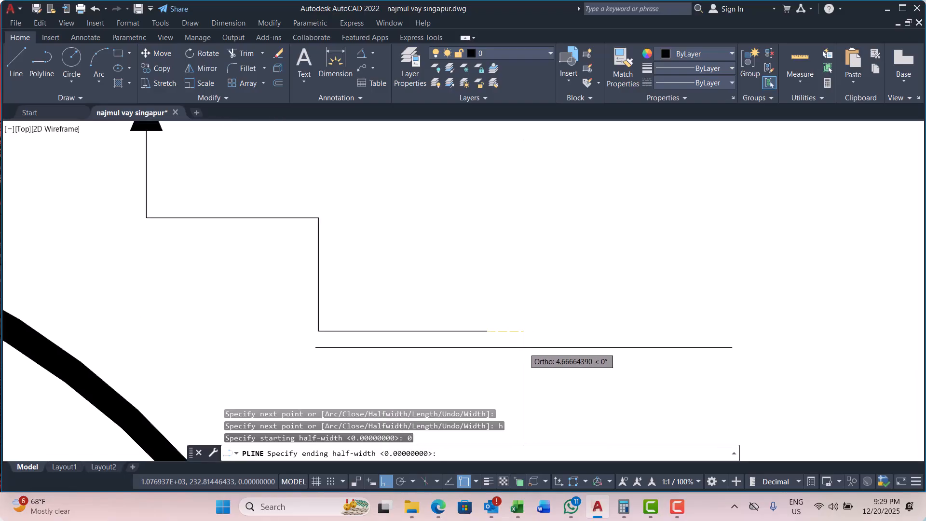
{"action": "scroll", "coordinate": [524, 347], "scroll_direction": "down", "scroll_amount": 2}
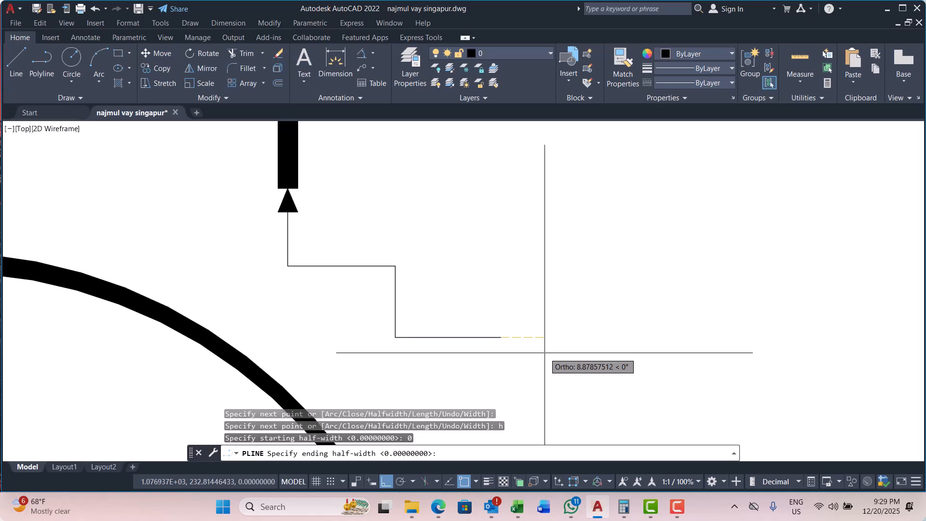
{"action": "type", "text": "4"}
{"action": "key", "text": "Return"}
{"action": "scroll", "coordinate": [483, 337], "scroll_direction": "down", "scroll_amount": 4}
{"action": "scroll", "coordinate": [508, 345], "scroll_direction": "up", "scroll_amount": 4}
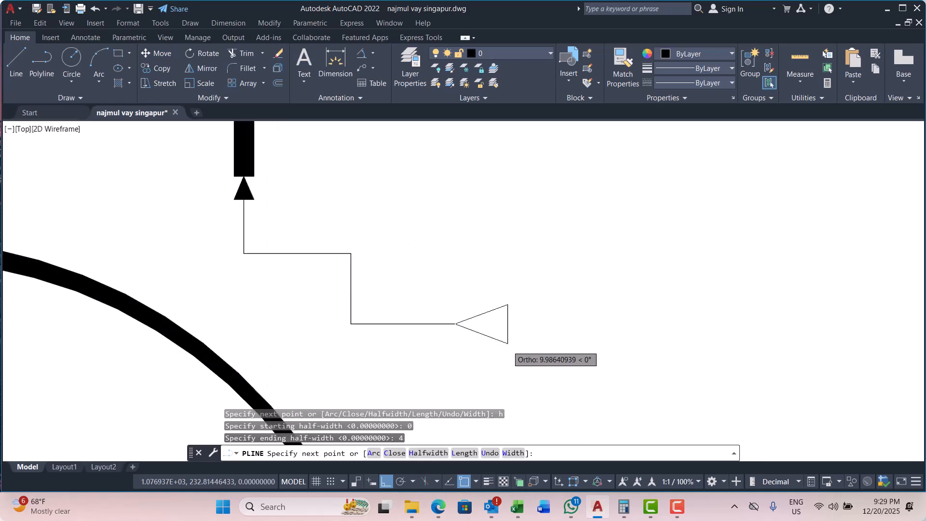
{"action": "scroll", "coordinate": [497, 331], "scroll_direction": "up", "scroll_amount": 6}
{"action": "left_click", "coordinate": [403, 315]}
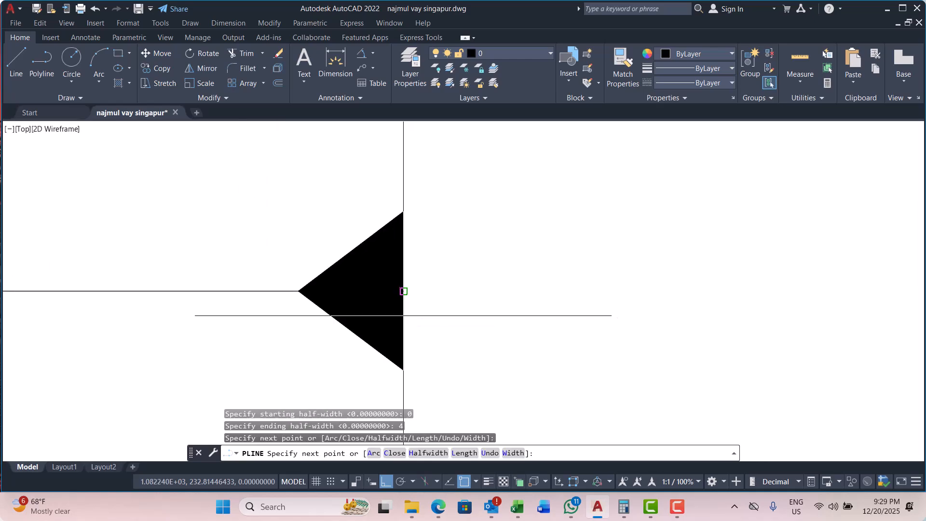
Reset the polyline's starting and ending half-width to 0 after the horizontal arrowhead.
{"action": "scroll", "coordinate": [458, 331], "scroll_direction": "down", "scroll_amount": 6}
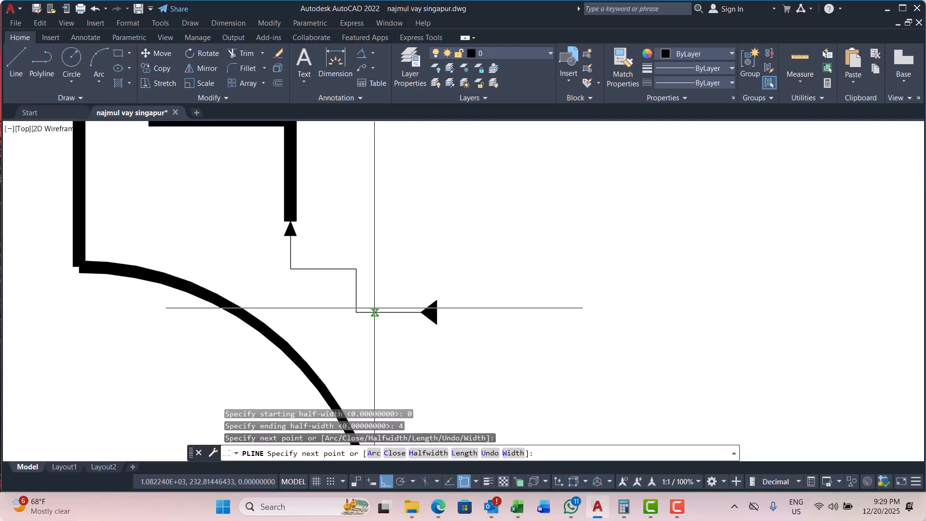
{"action": "scroll", "coordinate": [538, 327], "scroll_direction": "up", "scroll_amount": 2}
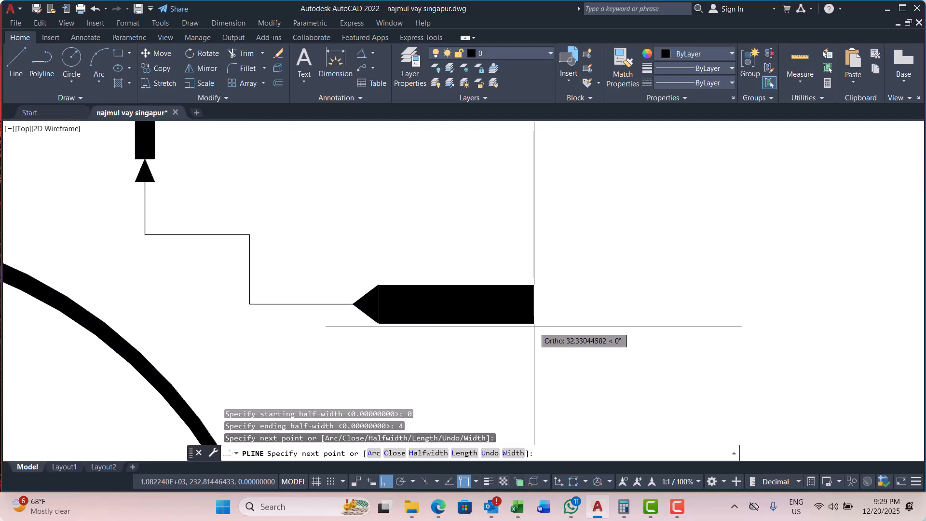
{"action": "type", "text": "h"}
{"action": "key", "text": "Return"}
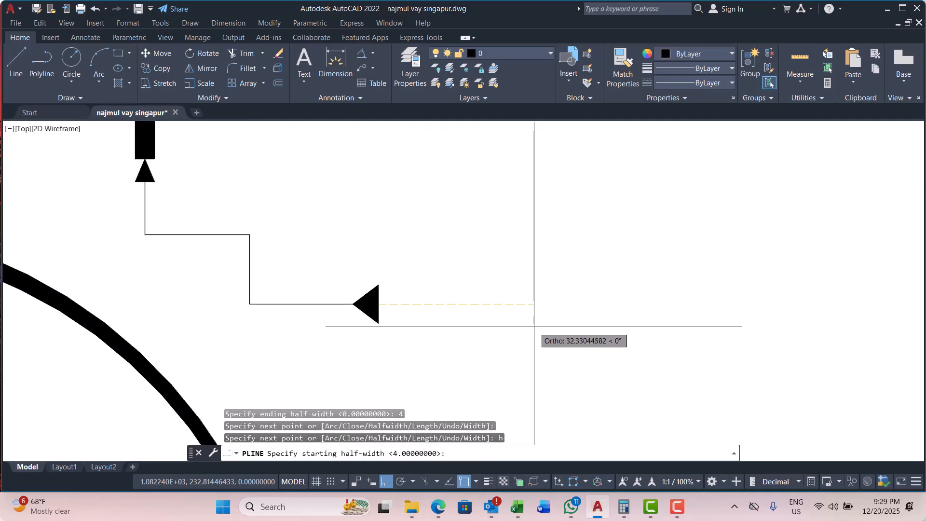
{"action": "type", "text": "0"}
{"action": "key", "text": "Return"}
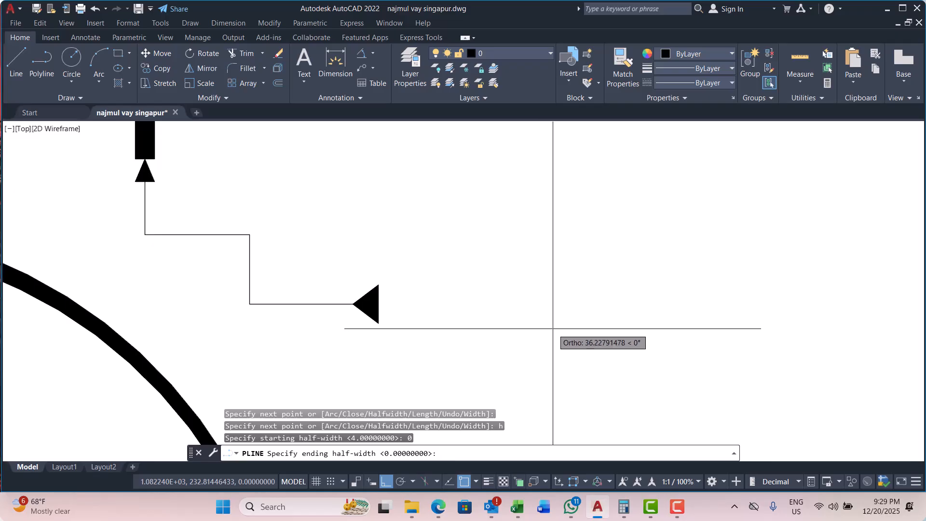
{"action": "type", "text": "0"}
{"action": "key", "text": "Return"}
Continue with thin segments about 37 units right, 34 up, 71 right and 58 down.
{"action": "scroll", "coordinate": [517, 345], "scroll_direction": "down", "scroll_amount": 2}
{"action": "scroll", "coordinate": [544, 271], "scroll_direction": "down", "scroll_amount": 4}
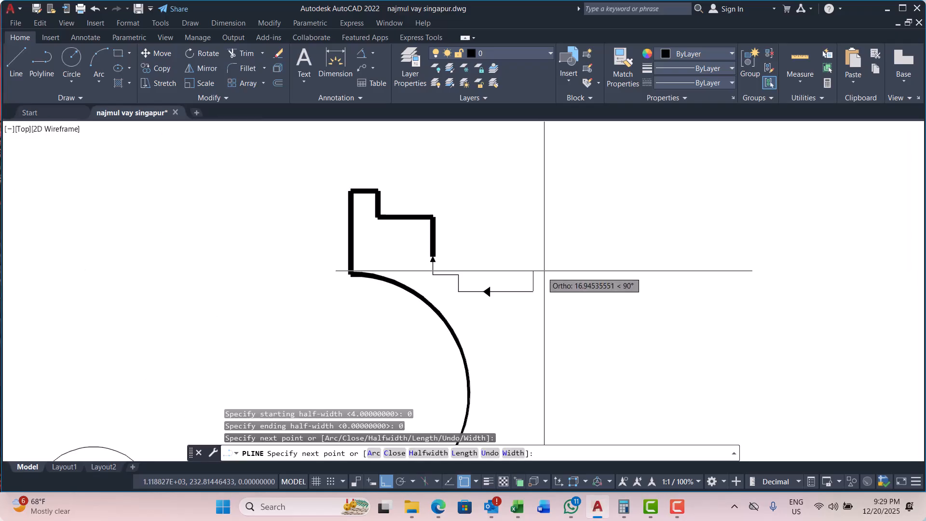
{"action": "left_click", "coordinate": [549, 252]}
{"action": "scroll", "coordinate": [569, 314], "scroll_direction": "up", "scroll_amount": 4}
{"action": "left_click", "coordinate": [692, 154]}
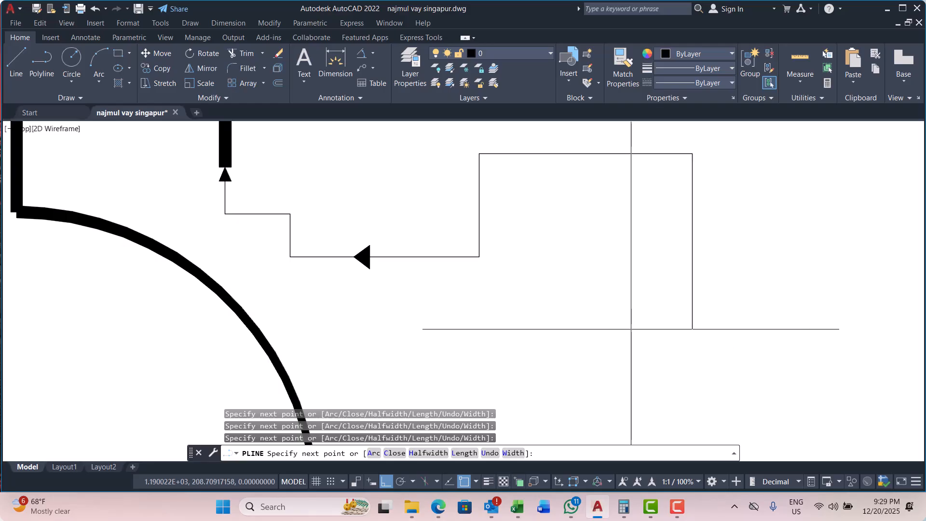
Draw a segment about 71 units left, double back about 25, and step about 34 down, 59 right and 54 down.
{"action": "scroll", "coordinate": [478, 328], "scroll_direction": "down", "scroll_amount": 2}
{"action": "scroll", "coordinate": [491, 319], "scroll_direction": "down", "scroll_amount": 4}
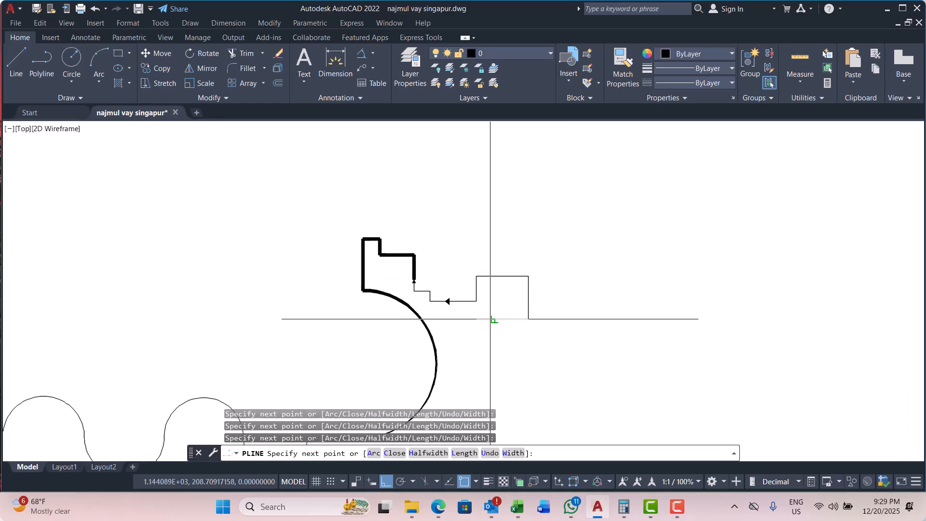
{"action": "scroll", "coordinate": [480, 341], "scroll_direction": "up", "scroll_amount": 4}
{"action": "left_click", "coordinate": [509, 348]}
{"action": "left_click", "coordinate": [618, 360]}
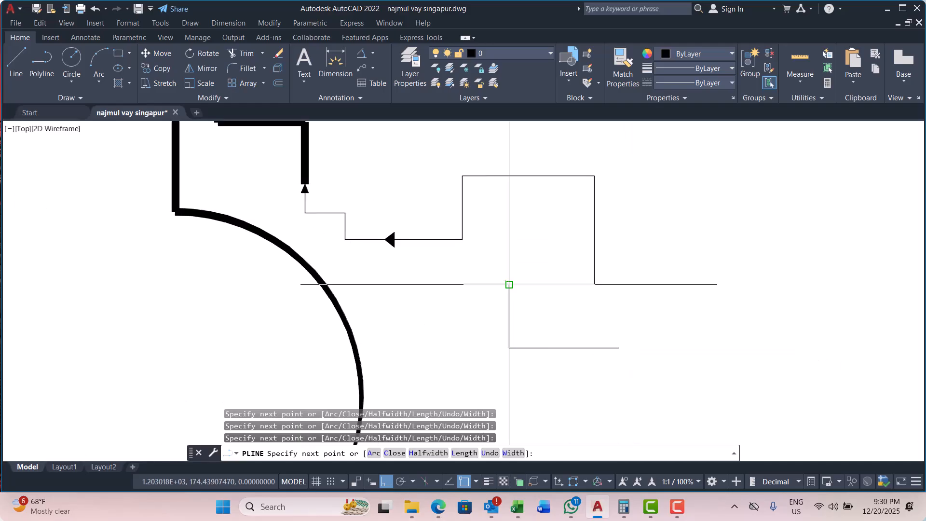
{"action": "scroll", "coordinate": [509, 285], "scroll_direction": "down", "scroll_amount": 4}
{"action": "scroll", "coordinate": [553, 331], "scroll_direction": "up", "scroll_amount": 2}
{"action": "left_click", "coordinate": [562, 346]}
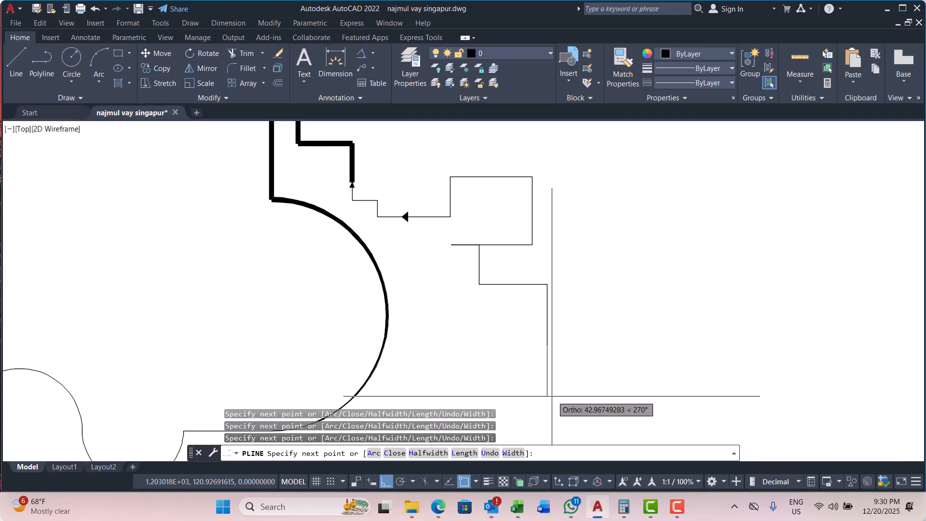
Continue the polyline in Arc mode with a radius 50 arc ending about 60 units directly to the right.
{"action": "left_click", "coordinate": [371, 453]}
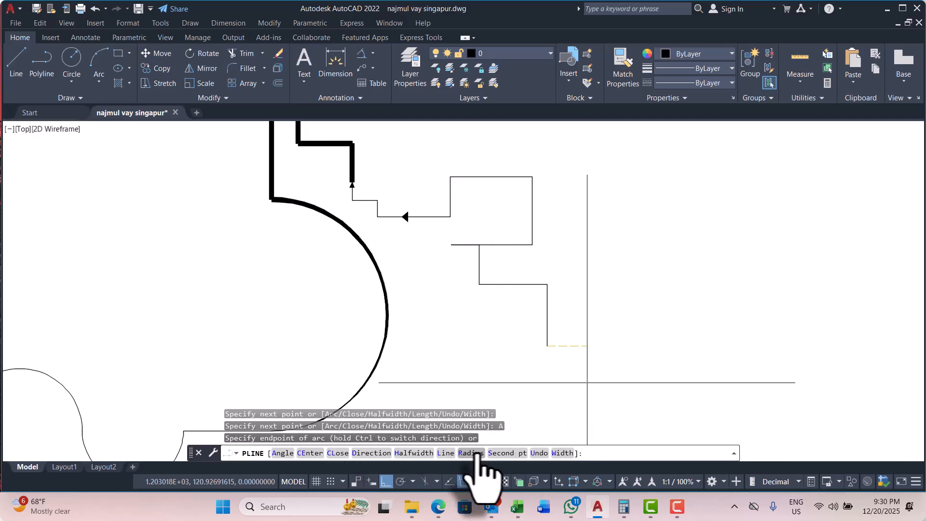
{"action": "scroll", "coordinate": [581, 367], "scroll_direction": "up", "scroll_amount": 3}
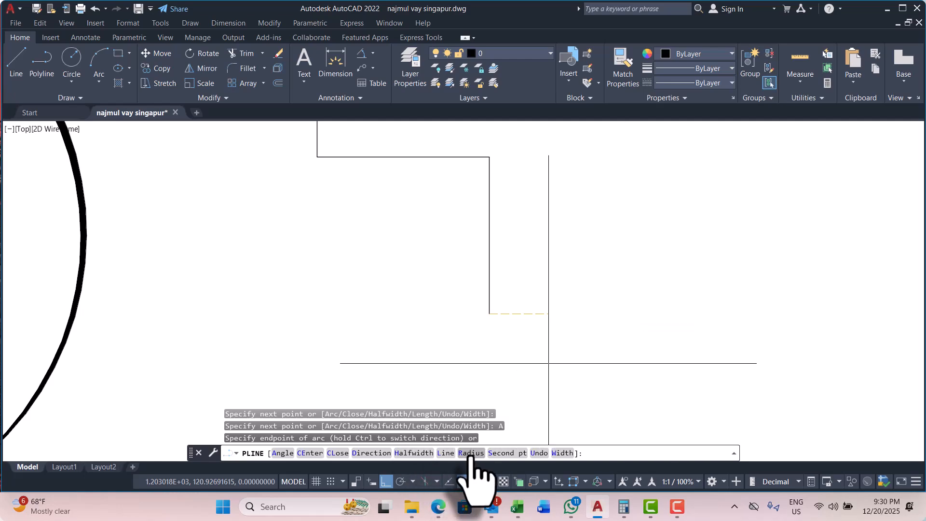
{"action": "left_click", "coordinate": [471, 453]}
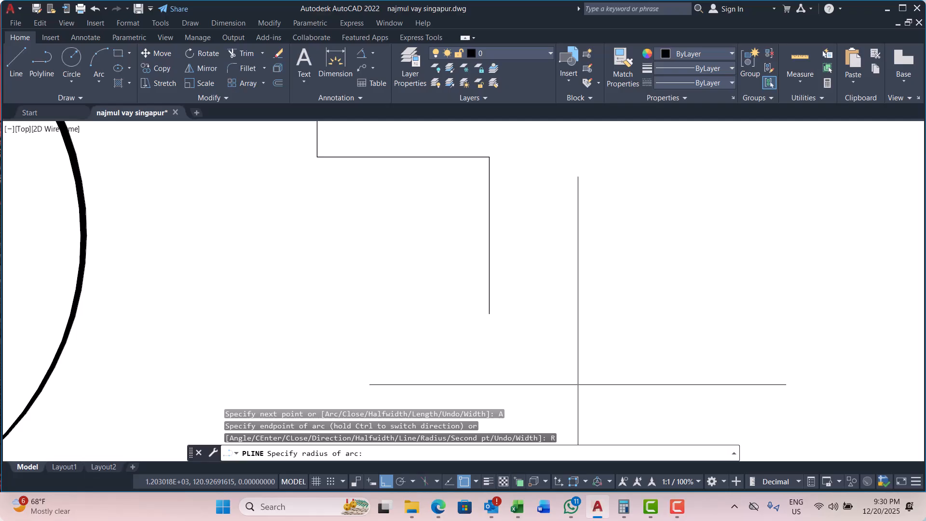
{"action": "type", "text": "50"}
{"action": "key", "text": "Return"}
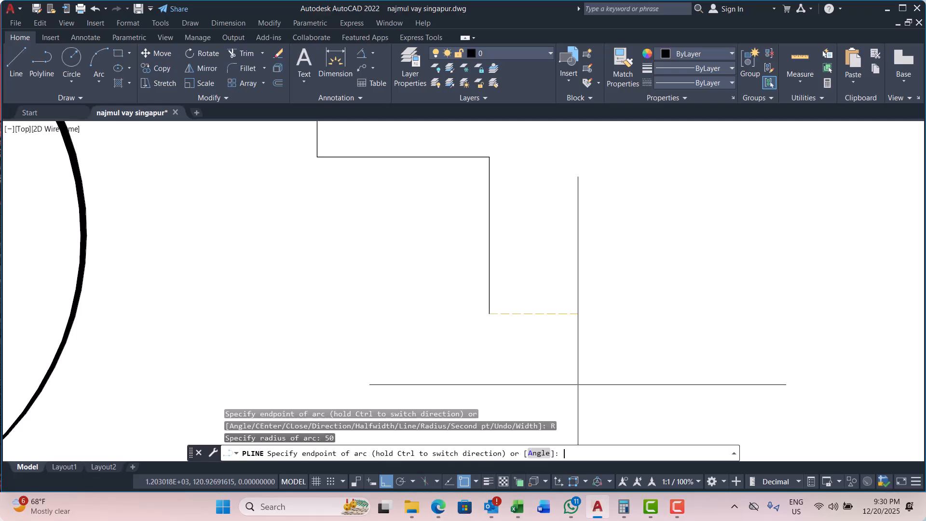
{"action": "scroll", "coordinate": [620, 335], "scroll_direction": "up", "scroll_amount": 2}
{"action": "scroll", "coordinate": [681, 331], "scroll_direction": "up", "scroll_amount": 2}
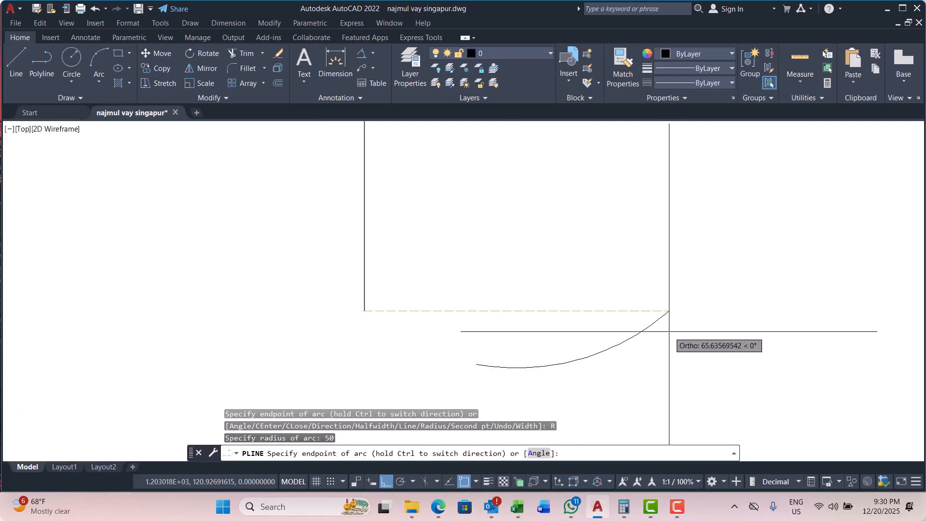
{"action": "left_click", "coordinate": [649, 330]}
Add four alternating tangent arcs spanning about 37, 37, 71 and 90 units horizontally to the right.
{"action": "scroll", "coordinate": [571, 323], "scroll_direction": "down", "scroll_amount": 3}
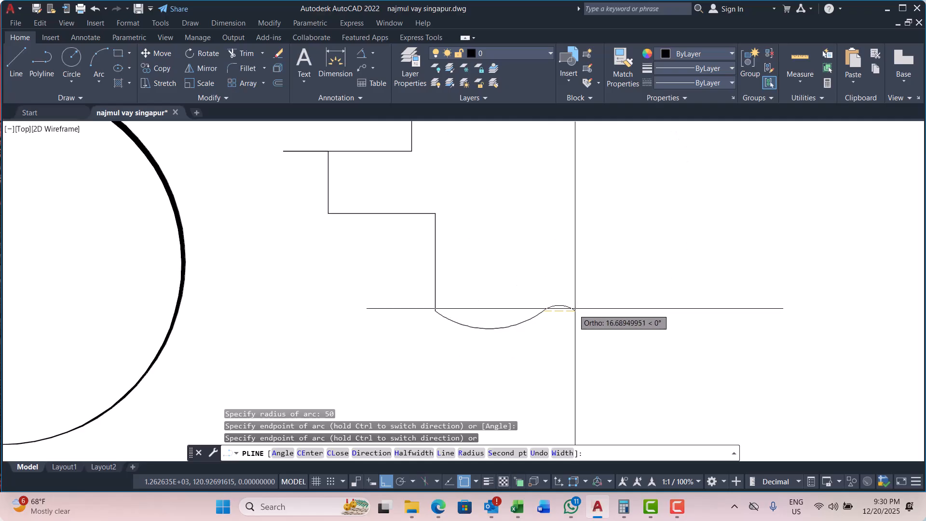
{"action": "scroll", "coordinate": [594, 318], "scroll_direction": "up", "scroll_amount": 3}
{"action": "left_click", "coordinate": [654, 328]}
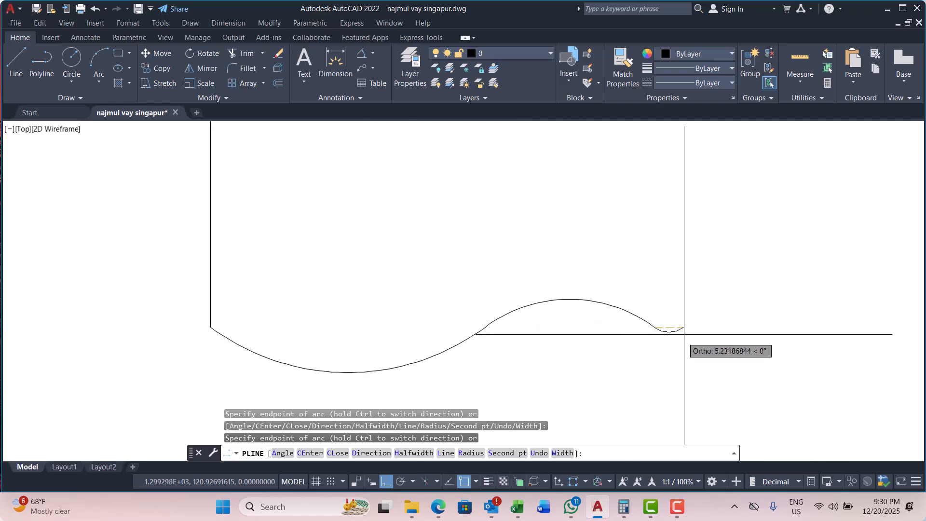
{"action": "left_click", "coordinate": [822, 287]}
{"action": "scroll", "coordinate": [529, 240], "scroll_direction": "down", "scroll_amount": 4}
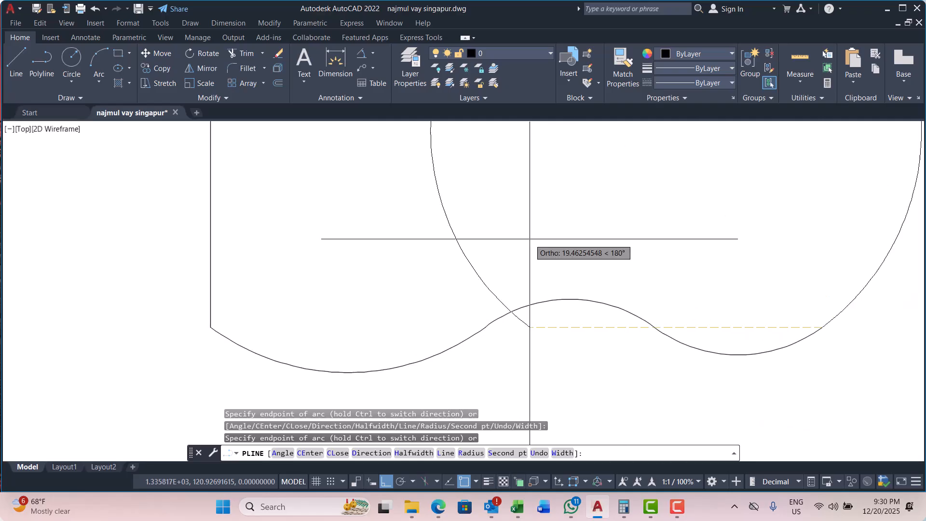
{"action": "left_click", "coordinate": [648, 259]}
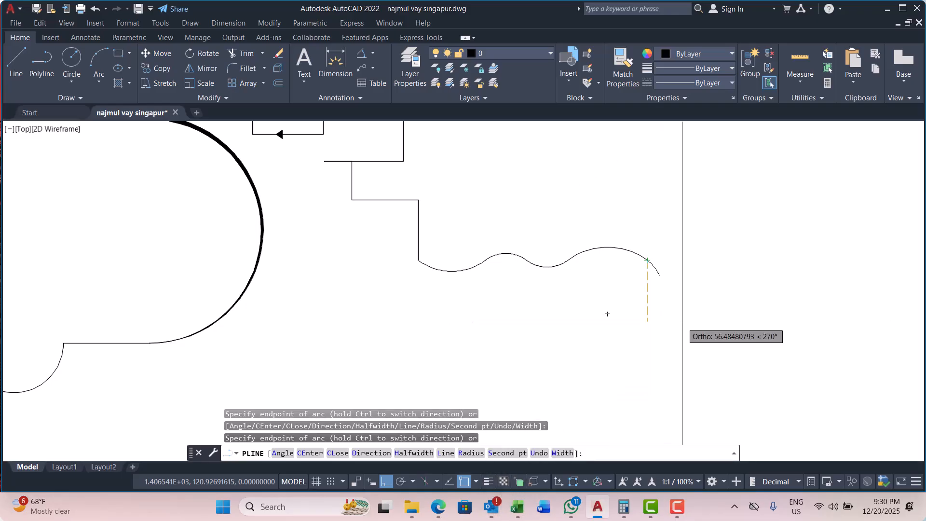
{"action": "scroll", "coordinate": [695, 268], "scroll_direction": "up", "scroll_amount": 4}
{"action": "scroll", "coordinate": [531, 280], "scroll_direction": "down", "scroll_amount": 4}
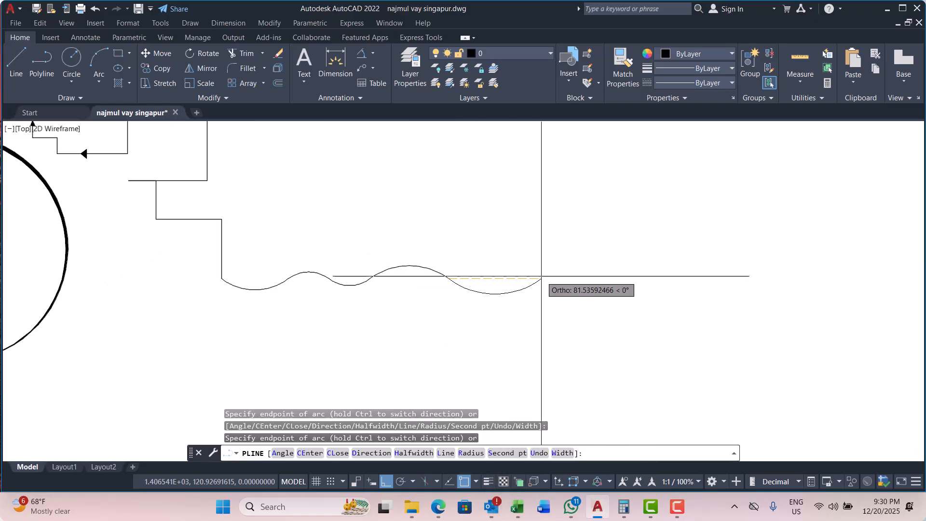
{"action": "scroll", "coordinate": [555, 277], "scroll_direction": "up", "scroll_amount": 4}
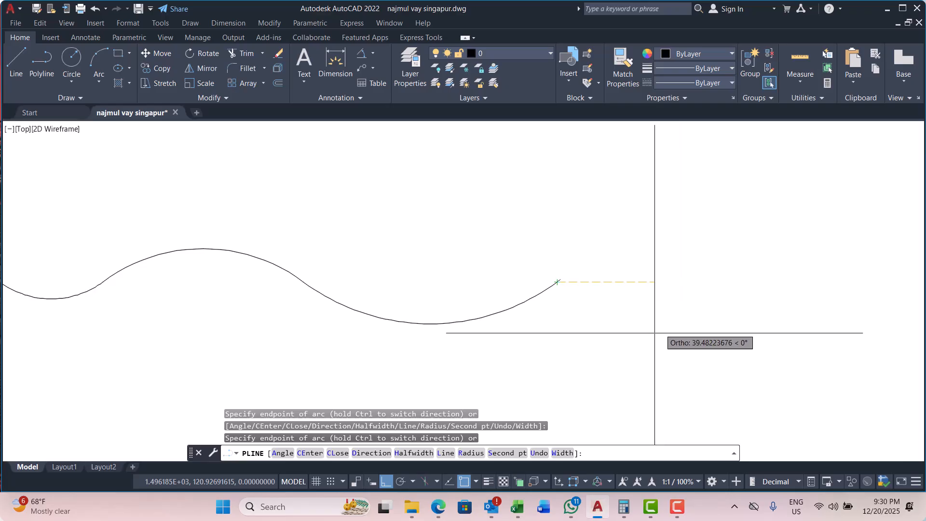
Add a three-point arc with the Second pt option, bulging upward and ending about 82 units right and 22 down.
{"action": "left_click", "coordinate": [501, 453]}
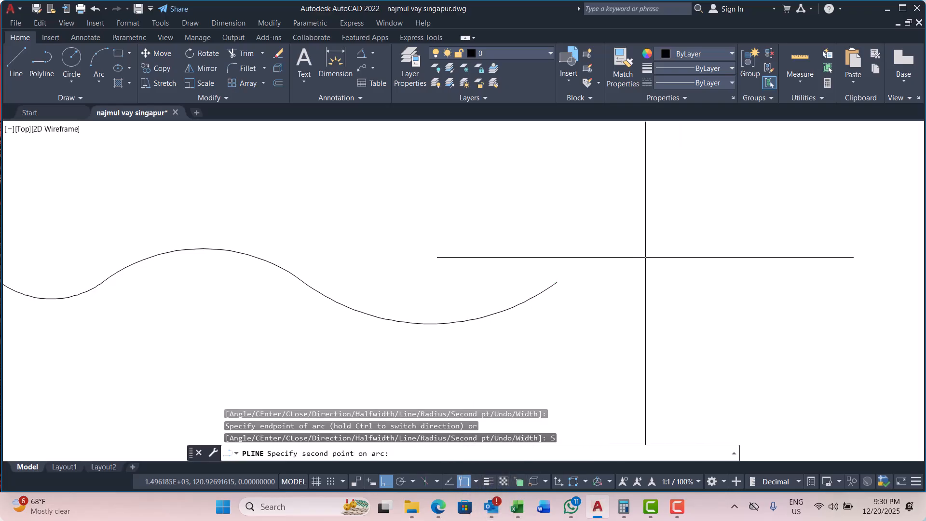
{"action": "left_click", "coordinate": [708, 231]}
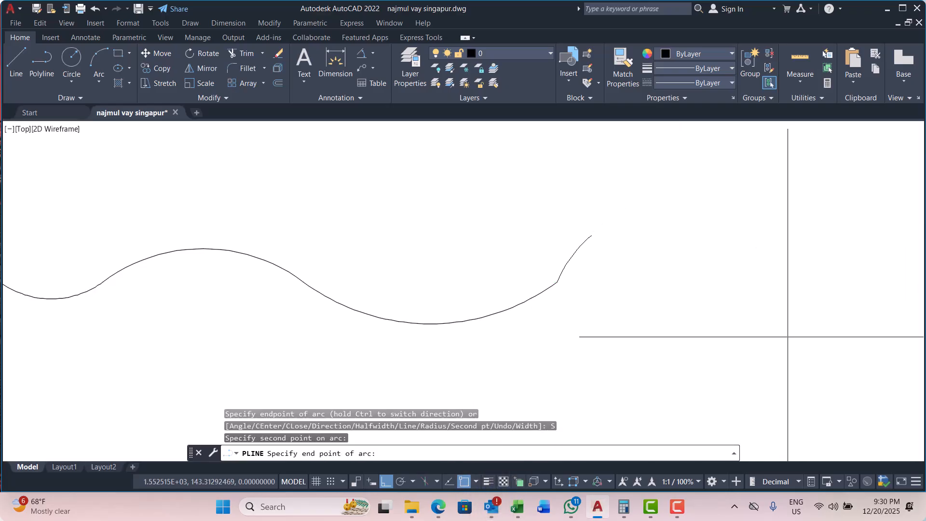
{"action": "left_click", "coordinate": [787, 340]}
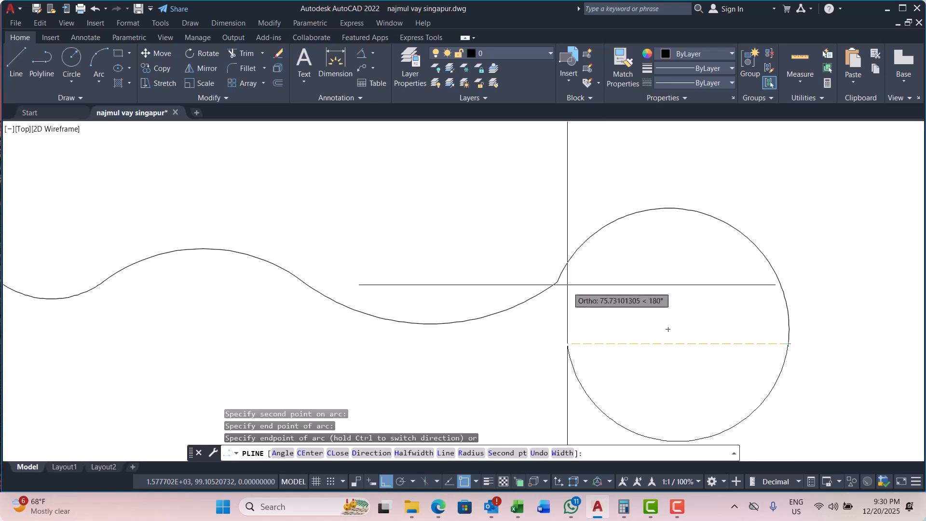
Continue with three alternating tangent arcs spanning about 140, 120 and 146 units horizontally to the right.
{"action": "scroll", "coordinate": [512, 244], "scroll_direction": "down", "scroll_amount": 3}
{"action": "scroll", "coordinate": [737, 304], "scroll_direction": "up", "scroll_amount": 3}
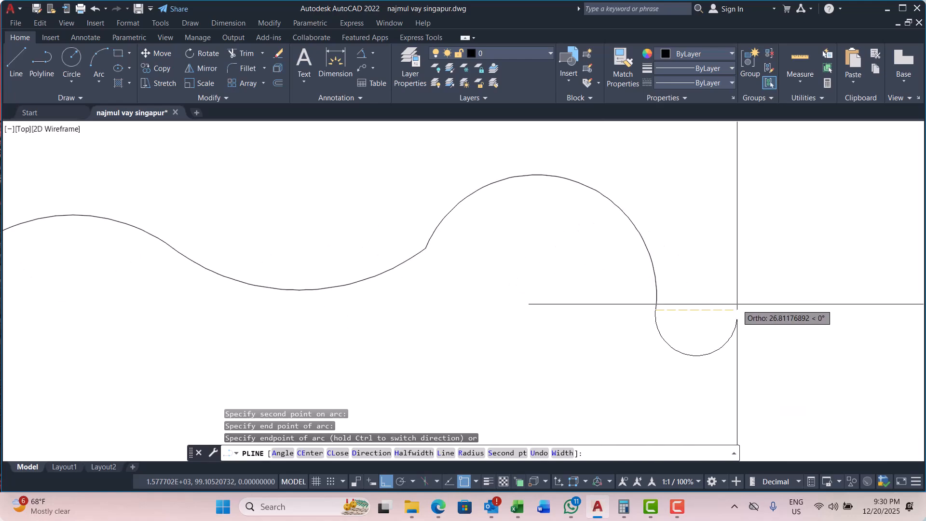
{"action": "scroll", "coordinate": [742, 311], "scroll_direction": "up", "scroll_amount": 3}
{"action": "scroll", "coordinate": [407, 270], "scroll_direction": "down", "scroll_amount": 6}
{"action": "left_click", "coordinate": [572, 278]}
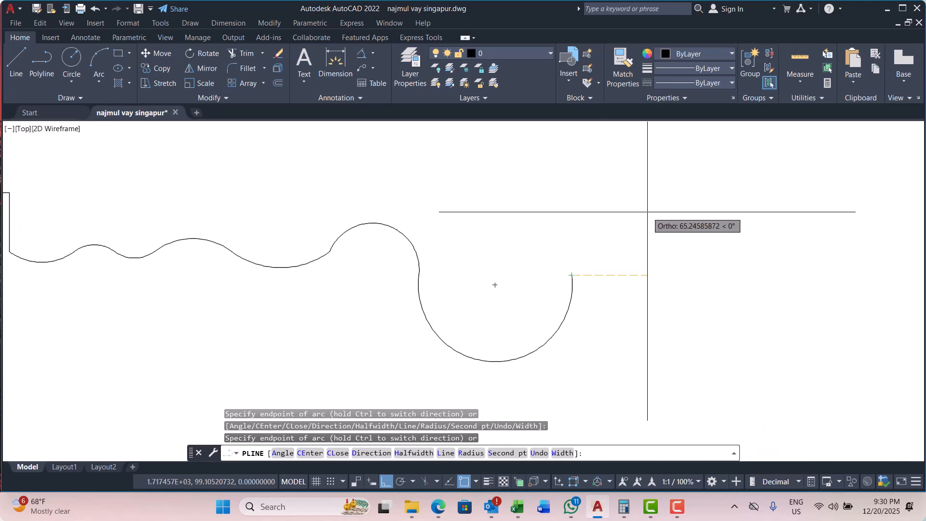
{"action": "scroll", "coordinate": [513, 273], "scroll_direction": "down", "scroll_amount": 6}
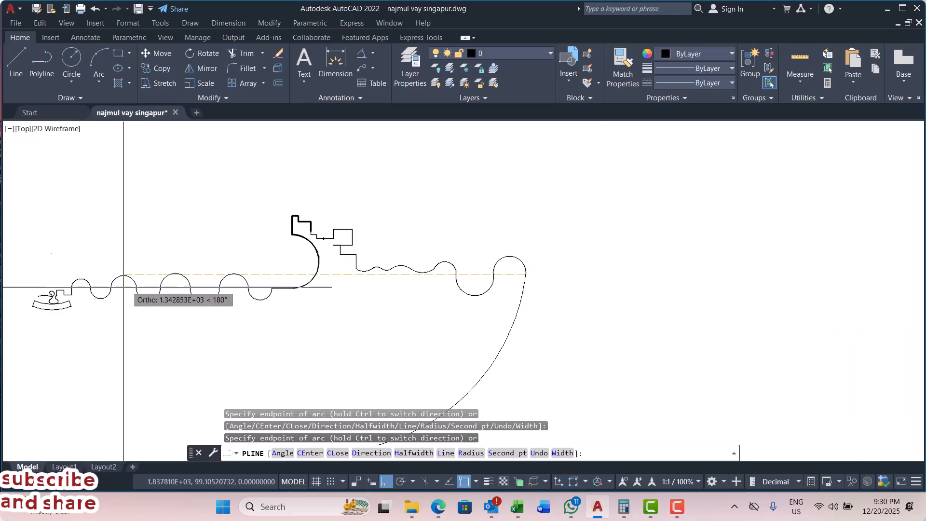
{"action": "scroll", "coordinate": [47, 305], "scroll_direction": "up", "scroll_amount": 8}
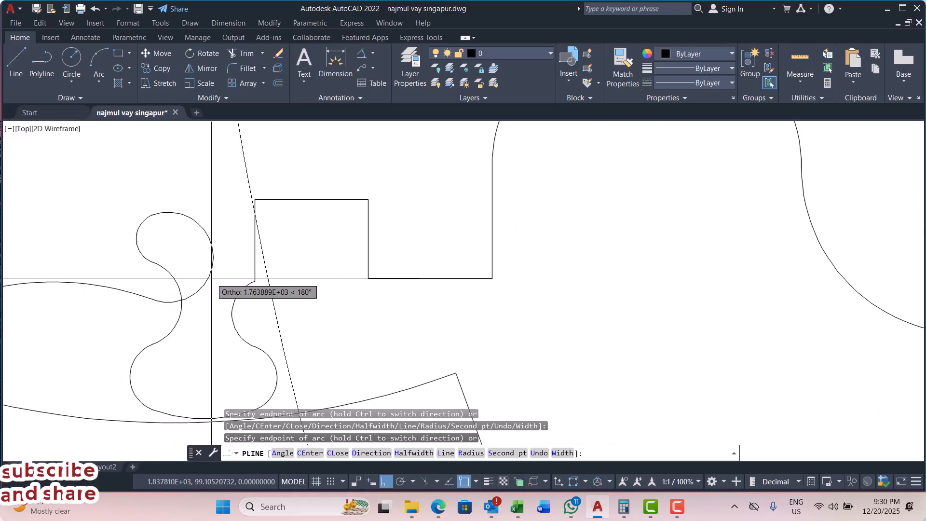
{"action": "scroll", "coordinate": [212, 278], "scroll_direction": "down", "scroll_amount": 8}
{"action": "scroll", "coordinate": [460, 269], "scroll_direction": "down", "scroll_amount": 3}
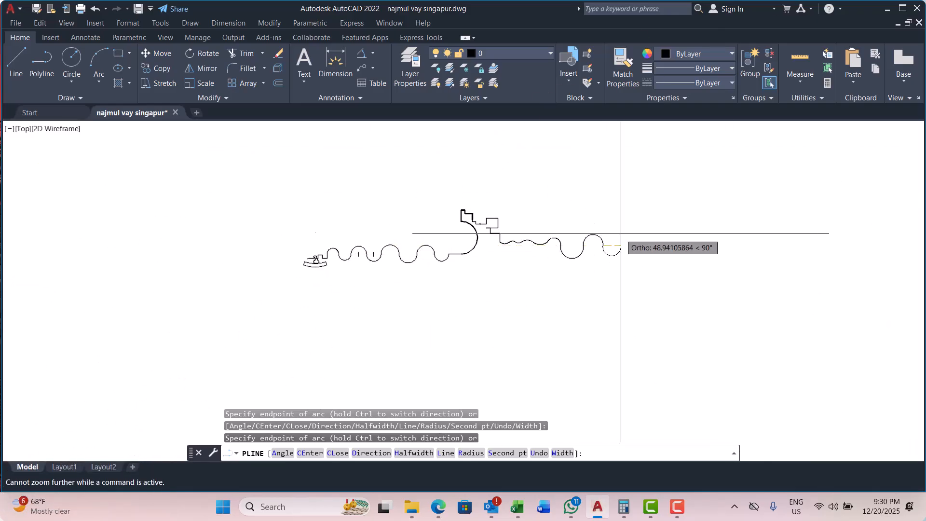
{"action": "scroll", "coordinate": [620, 234], "scroll_direction": "up", "scroll_amount": 6}
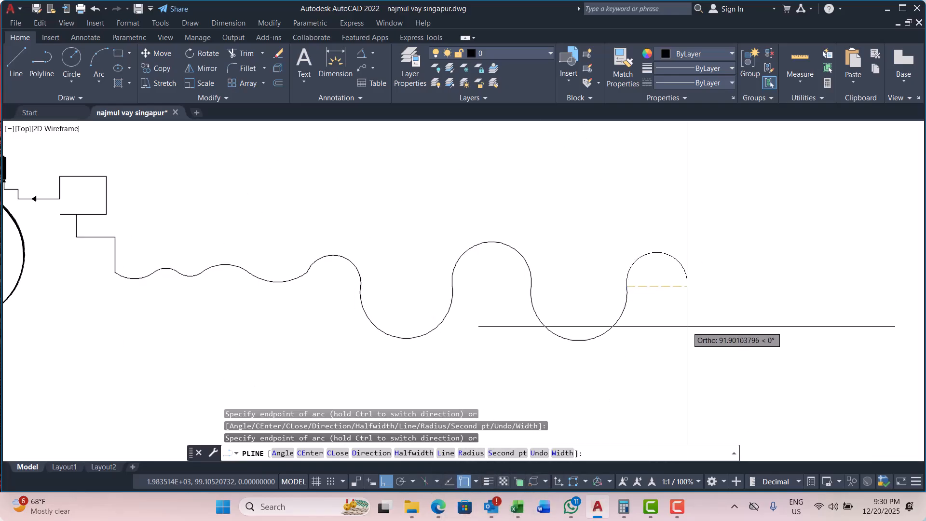
Return to straight segments and draw about 151 units up, 197 right and 104 down.
{"action": "type", "text": "l"}
{"action": "key", "text": "Return"}
{"action": "left_click", "coordinate": [648, 183]}
{"action": "left_click", "coordinate": [747, 188]}
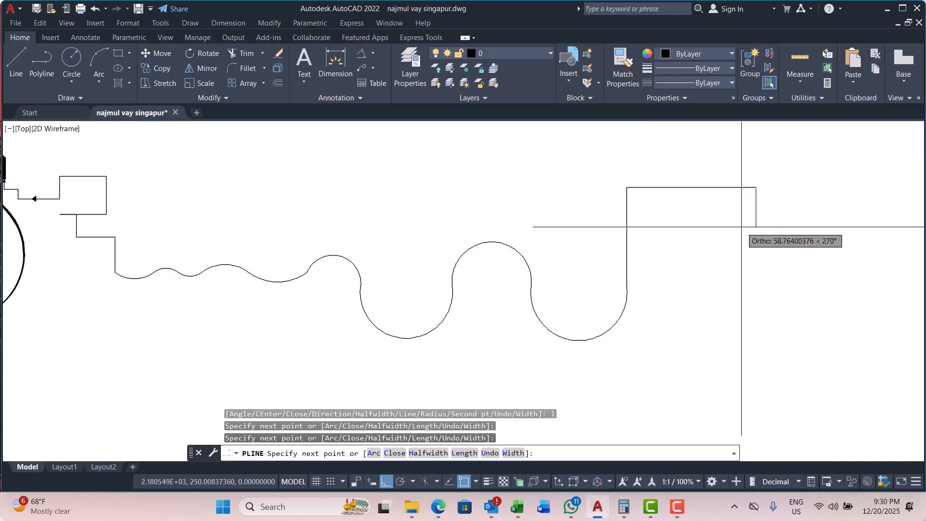
{"action": "scroll", "coordinate": [564, 248], "scroll_direction": "down", "scroll_amount": 3}
{"action": "scroll", "coordinate": [568, 261], "scroll_direction": "up", "scroll_amount": 3}
{"action": "left_click", "coordinate": [568, 261]}
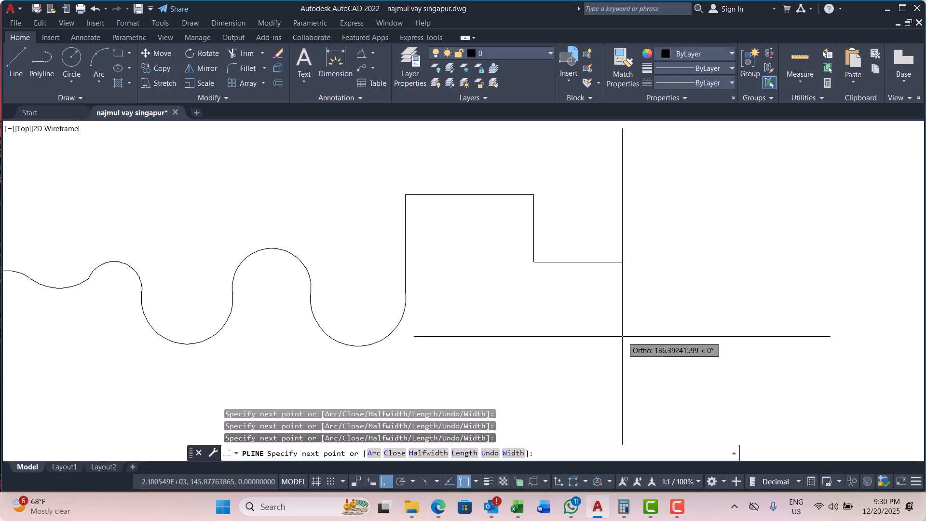
Return to Arc mode and add two tangent arcs reaching about 286 units to the right in total.
{"action": "key", "text": "Return"}
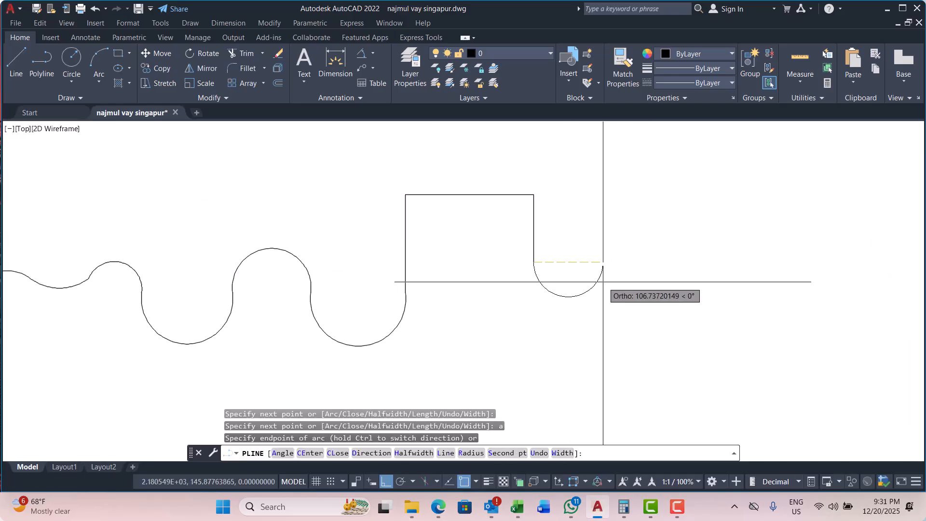
{"action": "left_click", "coordinate": [720, 272]}
{"action": "scroll", "coordinate": [574, 258], "scroll_direction": "down", "scroll_amount": 3}
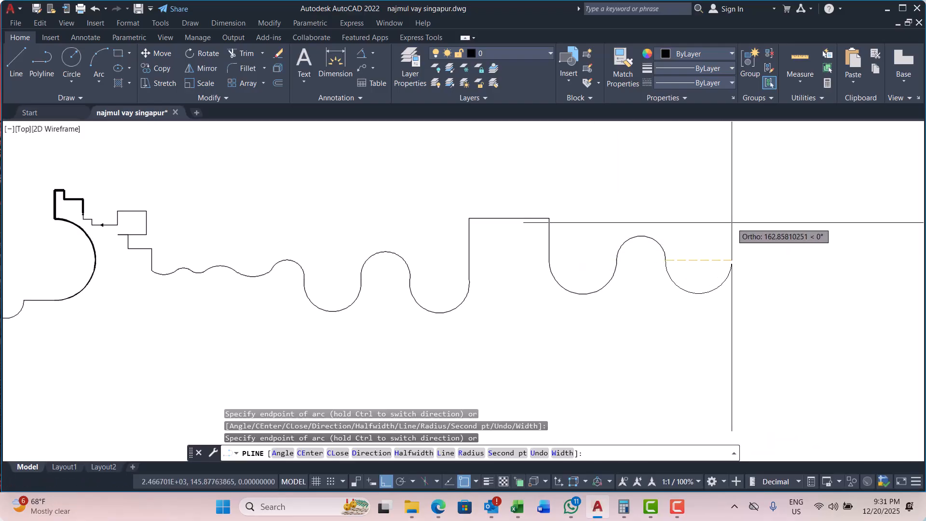
Return to straight segments and draw a vertical segment about 199 units up from the last arc.
{"action": "type", "text": "l"}
{"action": "key", "text": "Return"}
{"action": "scroll", "coordinate": [629, 162], "scroll_direction": "up", "scroll_amount": 3}
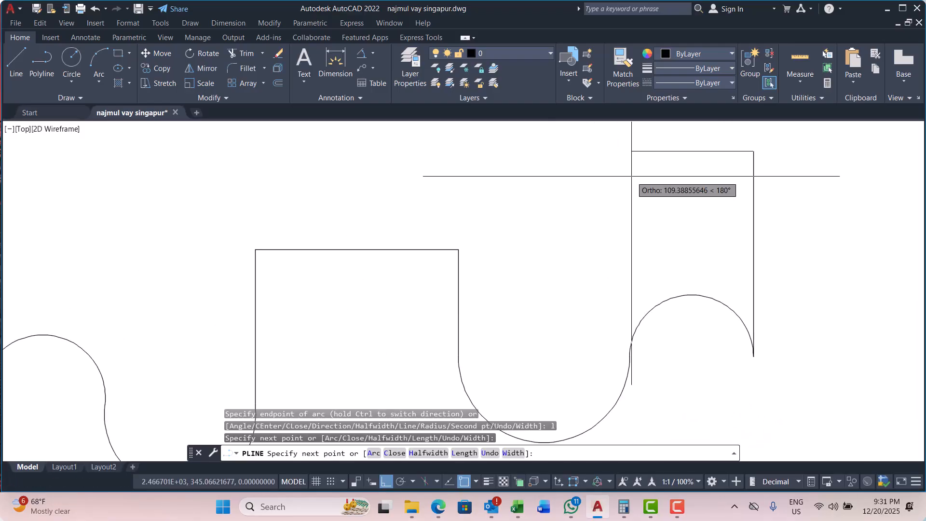
Draw a segment about 155 units left from the vertical segment's top, followed by one about 159 units up.
{"action": "scroll", "coordinate": [570, 190], "scroll_direction": "down", "scroll_amount": 3}
{"action": "left_click", "coordinate": [570, 189]}
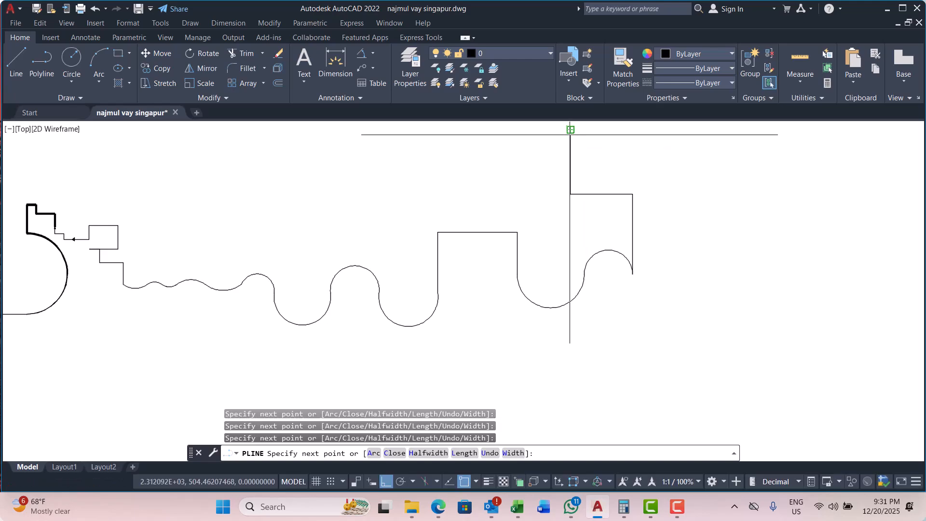
{"action": "left_click", "coordinate": [570, 129]}
{"action": "scroll", "coordinate": [487, 196], "scroll_direction": "down", "scroll_amount": 2}
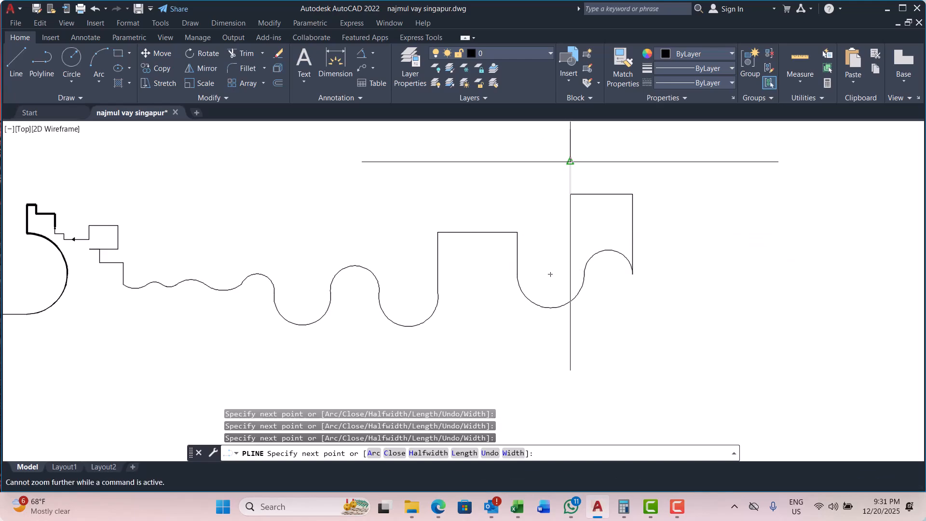
{"action": "scroll", "coordinate": [624, 383], "scroll_direction": "down", "scroll_amount": 2}
{"action": "scroll", "coordinate": [868, 294], "scroll_direction": "down", "scroll_amount": 2}
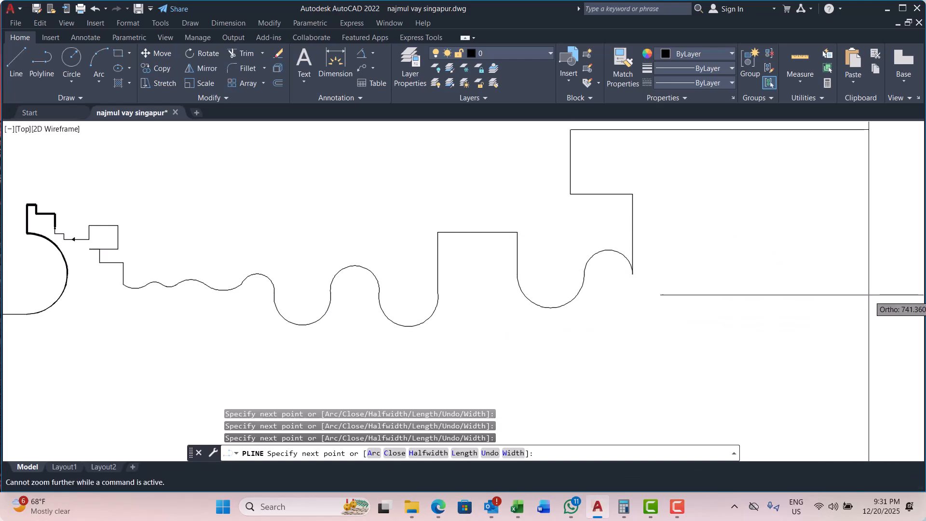
{"action": "scroll", "coordinate": [610, 149], "scroll_direction": "up", "scroll_amount": 5}
{"action": "scroll", "coordinate": [463, 323], "scroll_direction": "down", "scroll_amount": 5}
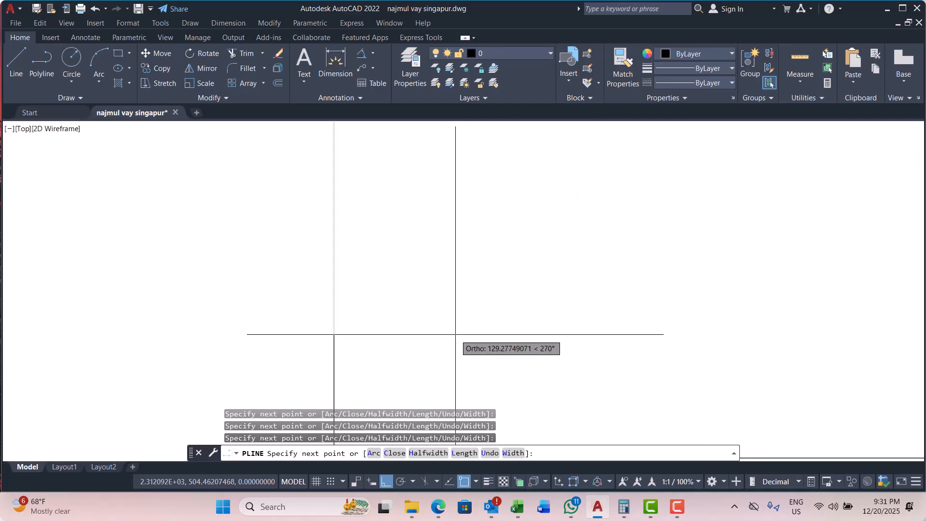
{"action": "scroll", "coordinate": [458, 272], "scroll_direction": "up", "scroll_amount": 10}
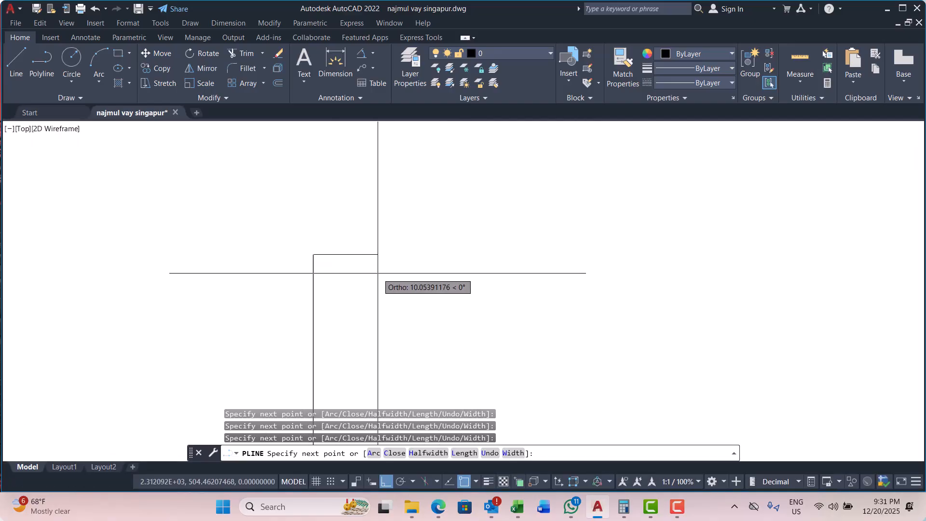
{"action": "scroll", "coordinate": [544, 241], "scroll_direction": "down", "scroll_amount": 4}
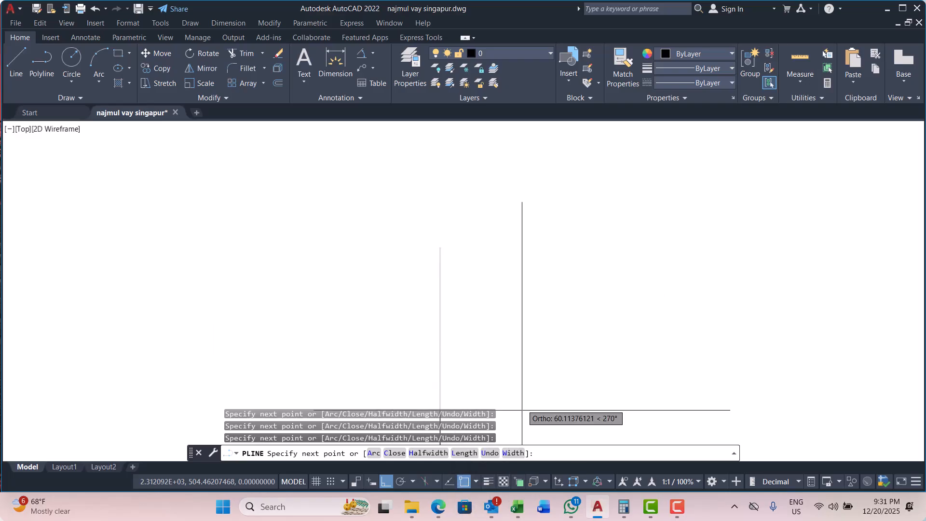
{"action": "scroll", "coordinate": [461, 202], "scroll_direction": "down", "scroll_amount": 3}
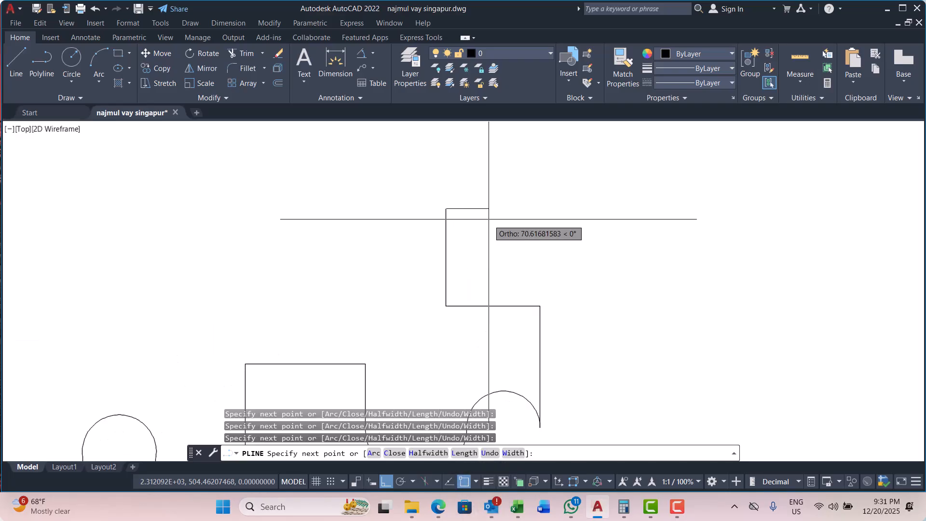
{"action": "scroll", "coordinate": [518, 240], "scroll_direction": "up", "scroll_amount": 4}
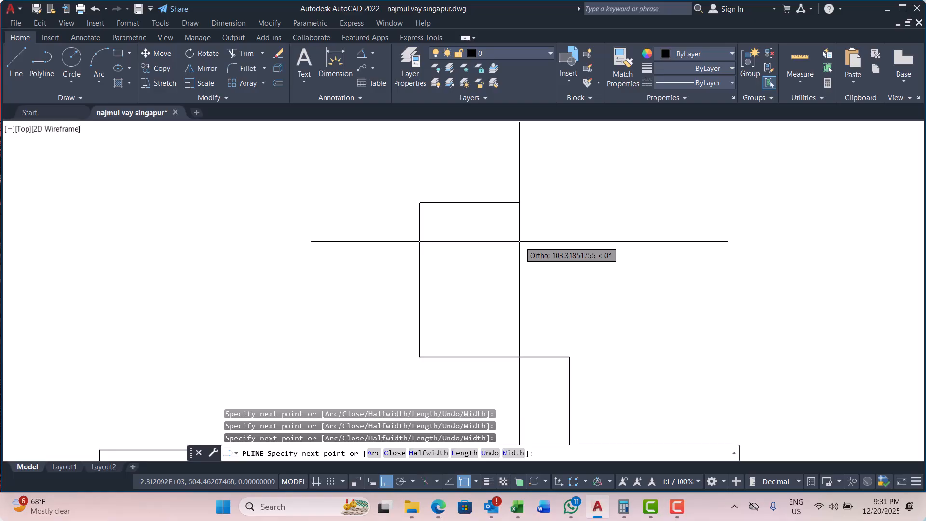
Undo the last two straight segments within the running polyline, back to the top of the tall vertical segment.
{"action": "key", "text": "Return"}
{"action": "scroll", "coordinate": [520, 241], "scroll_direction": "down", "scroll_amount": 4}
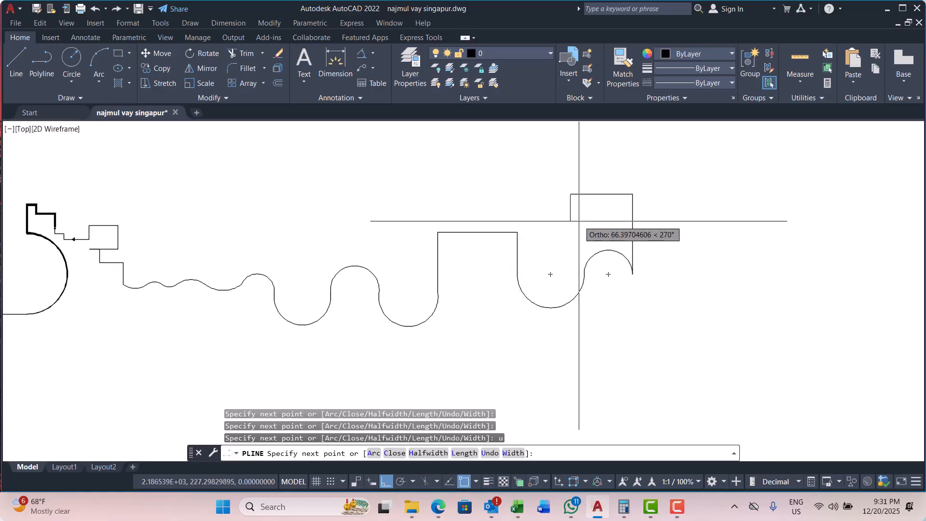
{"action": "type", "text": "u"}
{"action": "key", "text": "Return"}
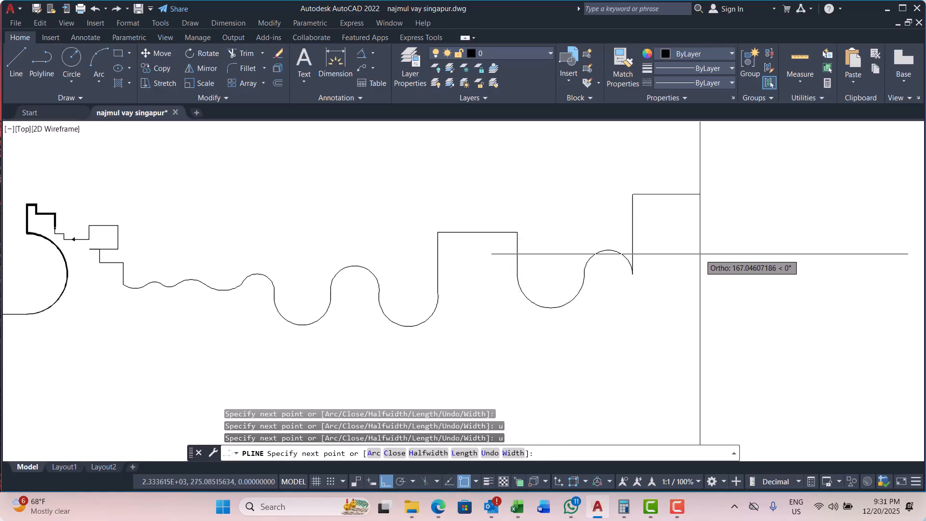
Switch to Arc mode, add a tangent arc reaching about 165 units to the right, and return to straight segments.
{"action": "key", "text": "Return"}
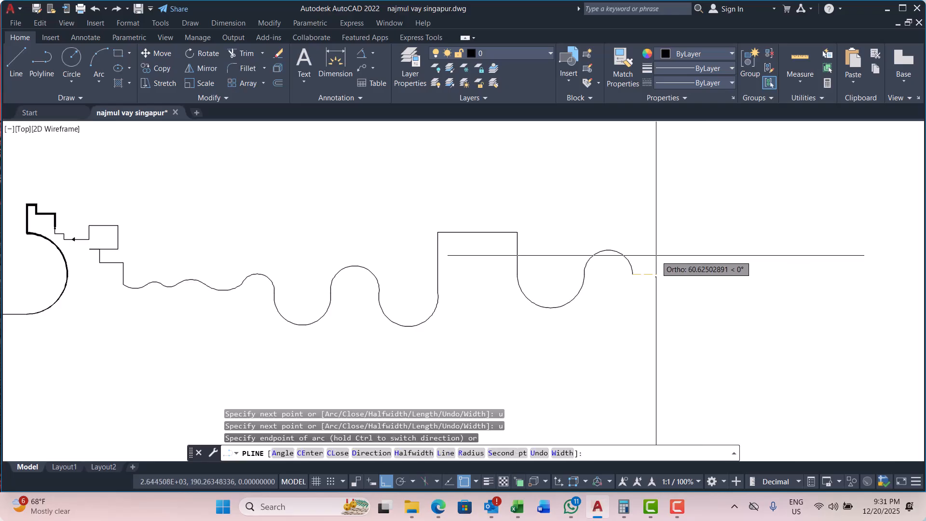
{"action": "left_click", "coordinate": [699, 259]}
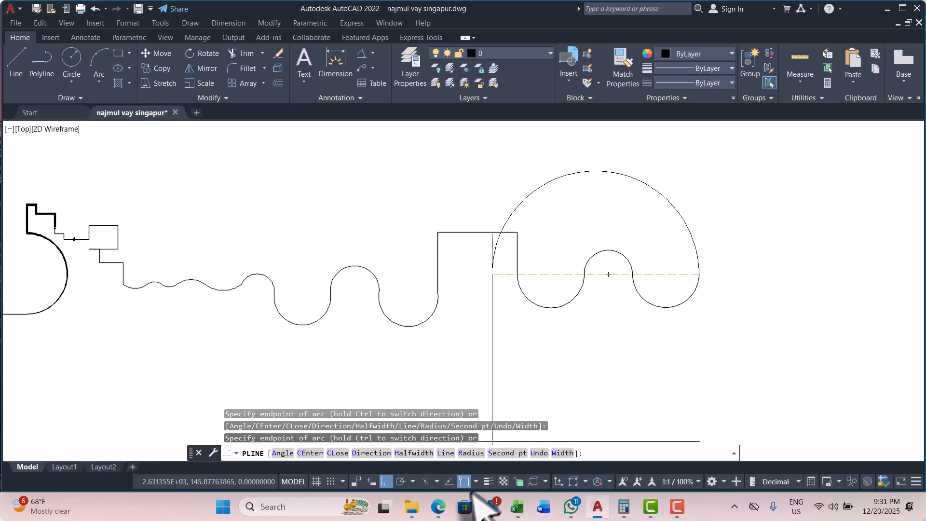
{"action": "left_click", "coordinate": [445, 453]}
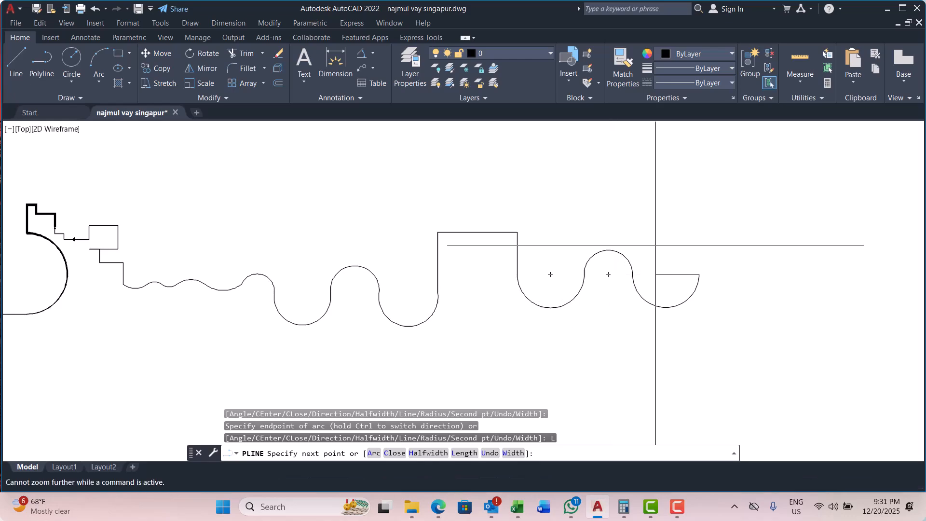
Set the half-width to 1 at the start and 5 at the end, and draw a tapered segment about 16 units up.
{"action": "scroll", "coordinate": [612, 342], "scroll_direction": "up", "scroll_amount": 3}
{"action": "scroll", "coordinate": [590, 241], "scroll_direction": "up", "scroll_amount": 2}
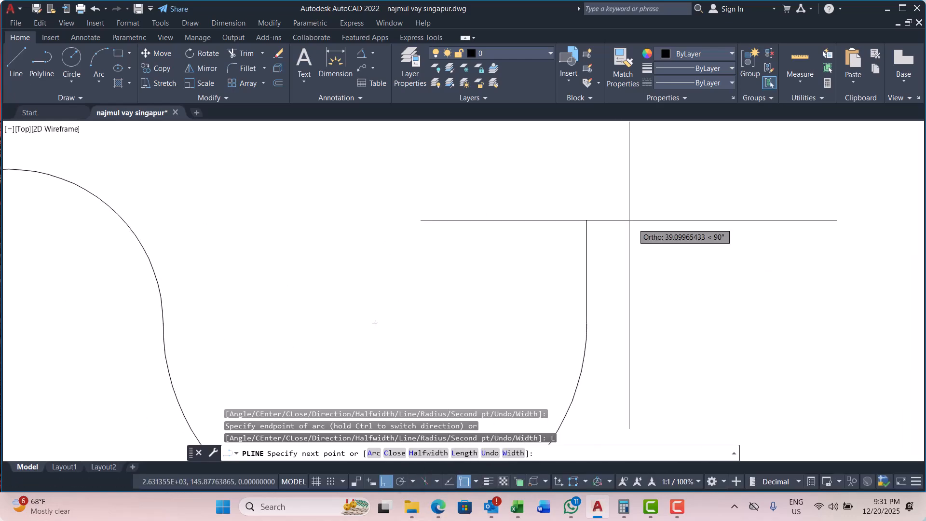
{"action": "type", "text": "h"}
{"action": "key", "text": "Return"}
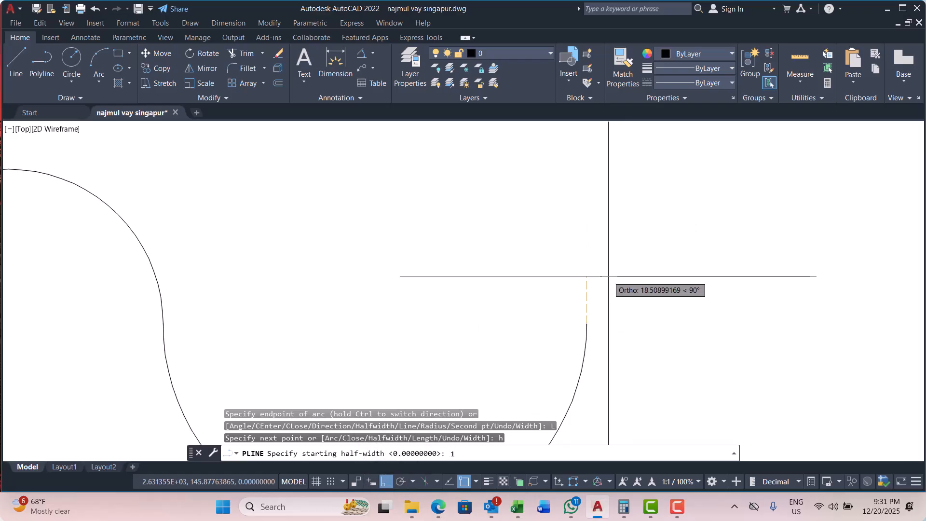
{"action": "type", "text": "1"}
{"action": "key", "text": "Return"}
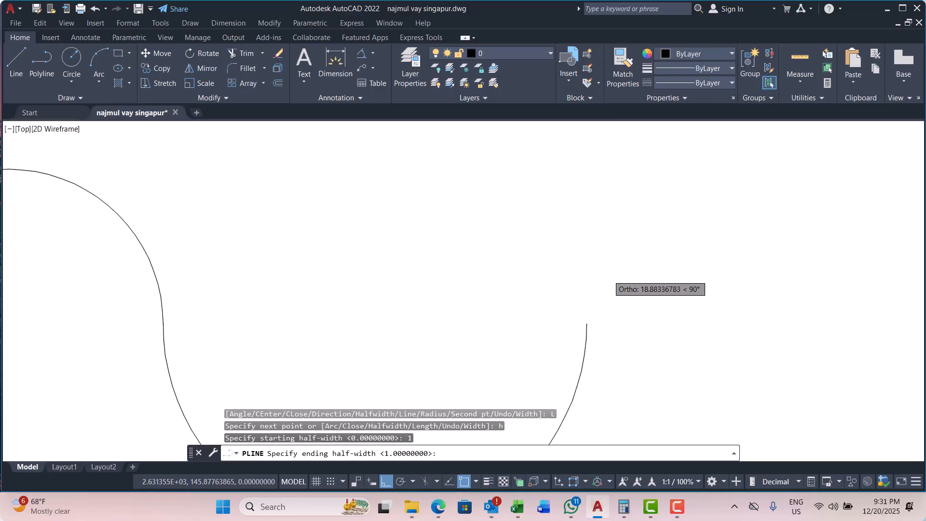
{"action": "type", "text": "5"}
{"action": "key", "text": "Return"}
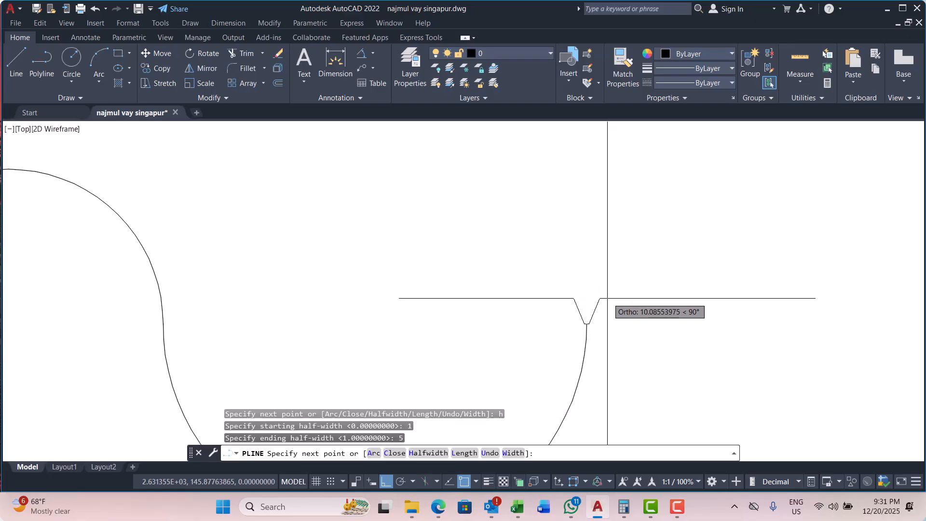
{"action": "scroll", "coordinate": [600, 285], "scroll_direction": "up", "scroll_amount": 3}
{"action": "scroll", "coordinate": [598, 339], "scroll_direction": "up", "scroll_amount": 3}
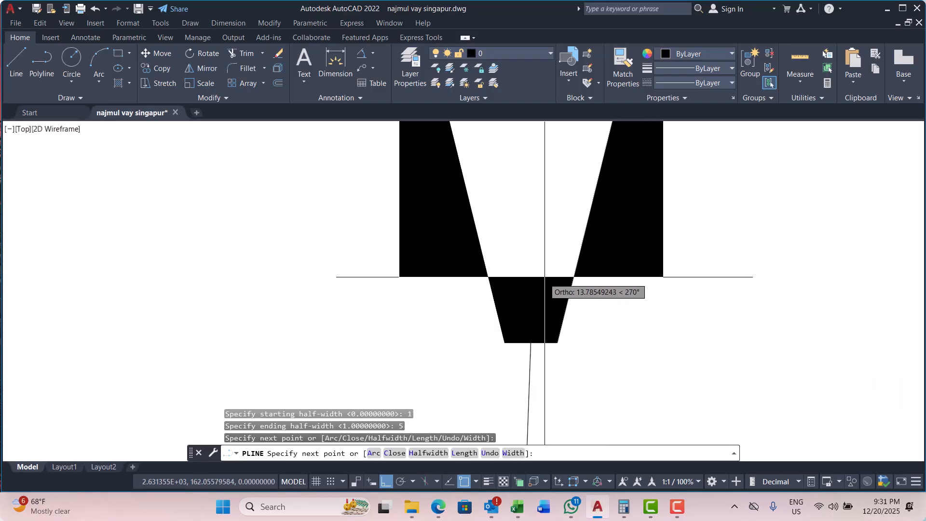
{"action": "scroll", "coordinate": [534, 354], "scroll_direction": "down", "scroll_amount": 6}
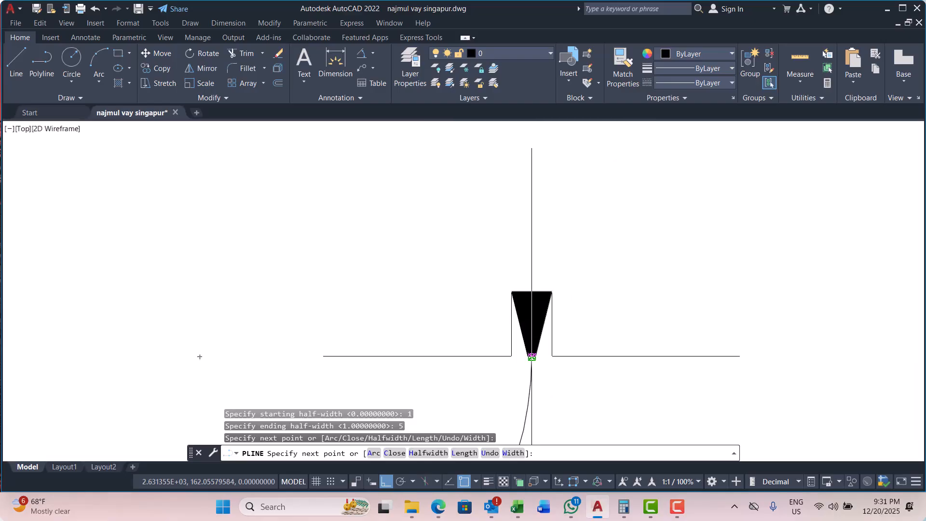
{"action": "scroll", "coordinate": [546, 307], "scroll_direction": "up", "scroll_amount": 2}
{"action": "scroll", "coordinate": [537, 259], "scroll_direction": "down", "scroll_amount": 4}
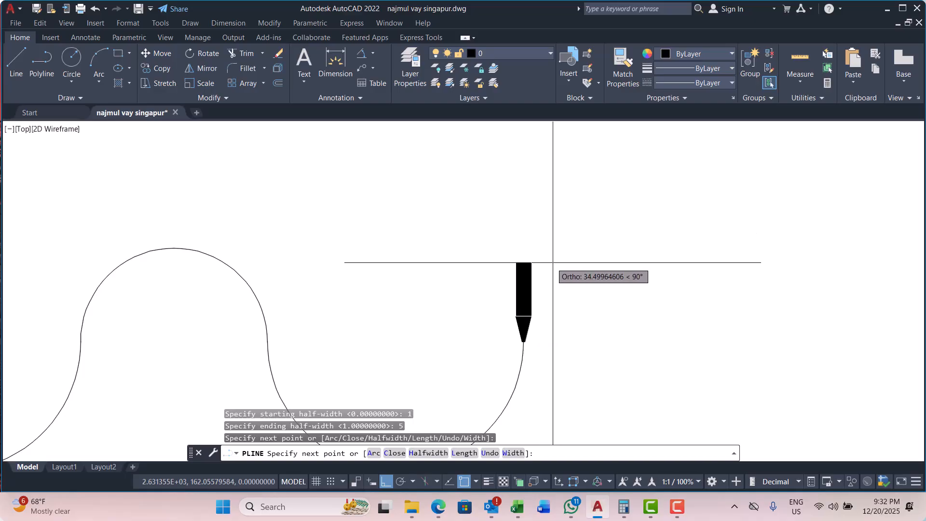
Use the Length option to draw a thick segment about 41 units up from the tapered segment.
{"action": "type", "text": "l"}
{"action": "key", "text": "Return"}
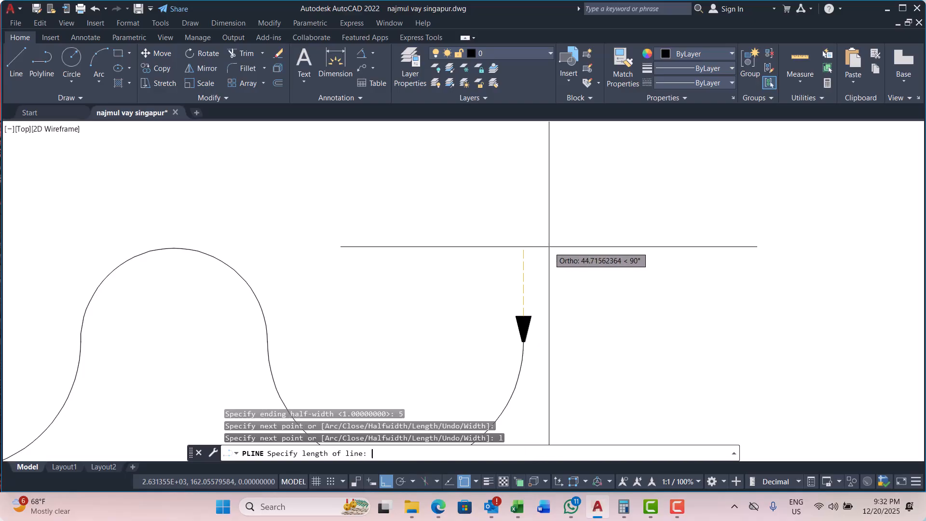
{"action": "scroll", "coordinate": [542, 235], "scroll_direction": "down", "scroll_amount": 2}
{"action": "scroll", "coordinate": [543, 236], "scroll_direction": "up", "scroll_amount": 2}
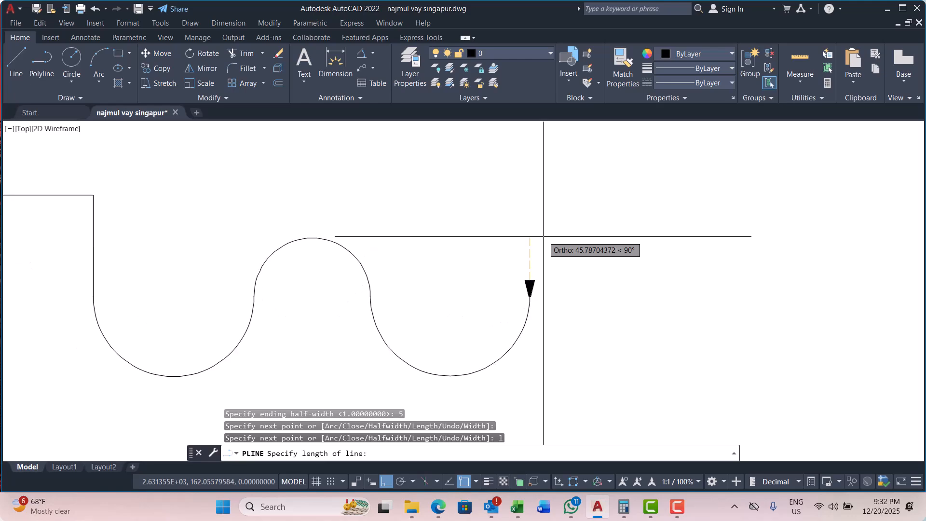
{"action": "key", "text": "Return"}
{"action": "scroll", "coordinate": [546, 249], "scroll_direction": "up", "scroll_amount": 4}
{"action": "left_click", "coordinate": [532, 228]}
{"action": "scroll", "coordinate": [559, 242], "scroll_direction": "down", "scroll_amount": 4}
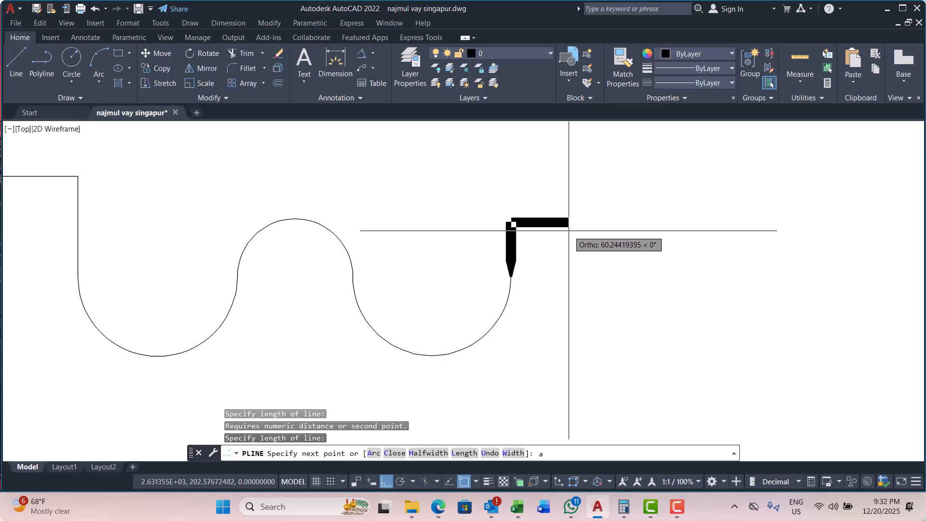
{"action": "type", "text": "a"}
{"action": "key", "text": "Return"}
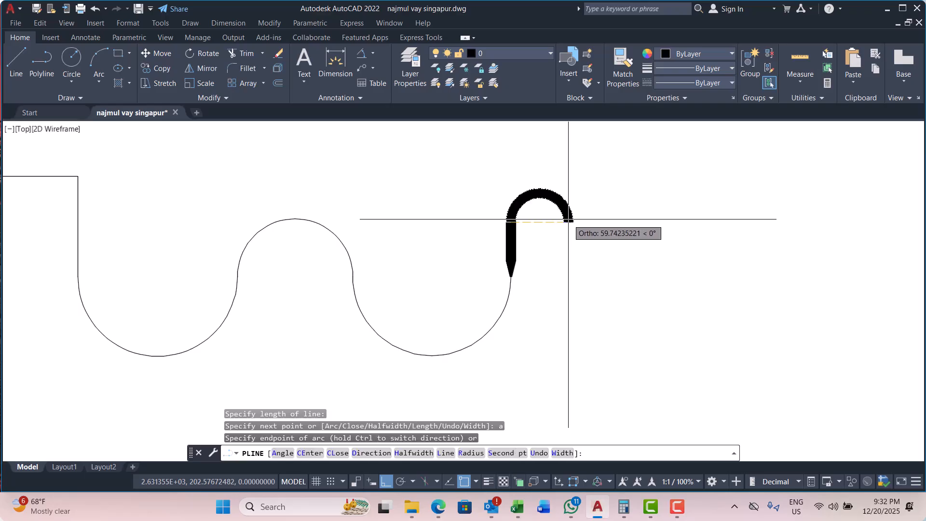
{"action": "key", "text": "Return"}
{"action": "scroll", "coordinate": [531, 175], "scroll_direction": "up", "scroll_amount": 5}
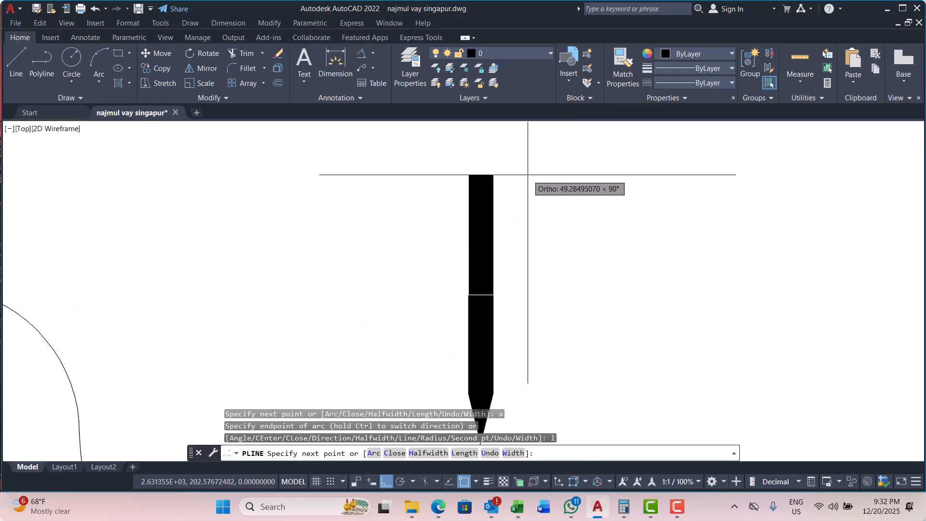
{"action": "scroll", "coordinate": [520, 248], "scroll_direction": "down", "scroll_amount": 5}
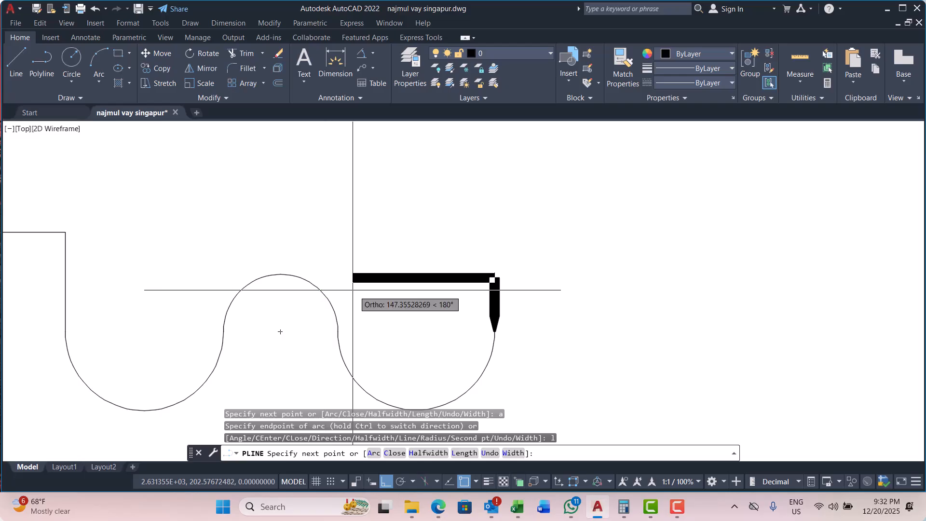
Set the starting and ending half-widths to 0 and draw thin segments about 70 units up and 91 units left.
{"action": "scroll", "coordinate": [353, 289], "scroll_direction": "down", "scroll_amount": 2}
{"action": "type", "text": "h"}
{"action": "key", "text": "Return"}
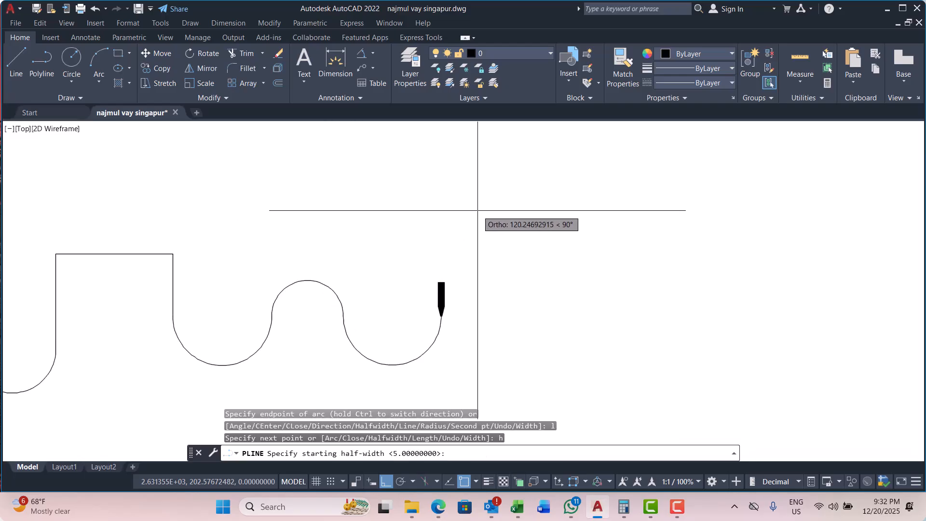
{"action": "key", "text": "Return"}
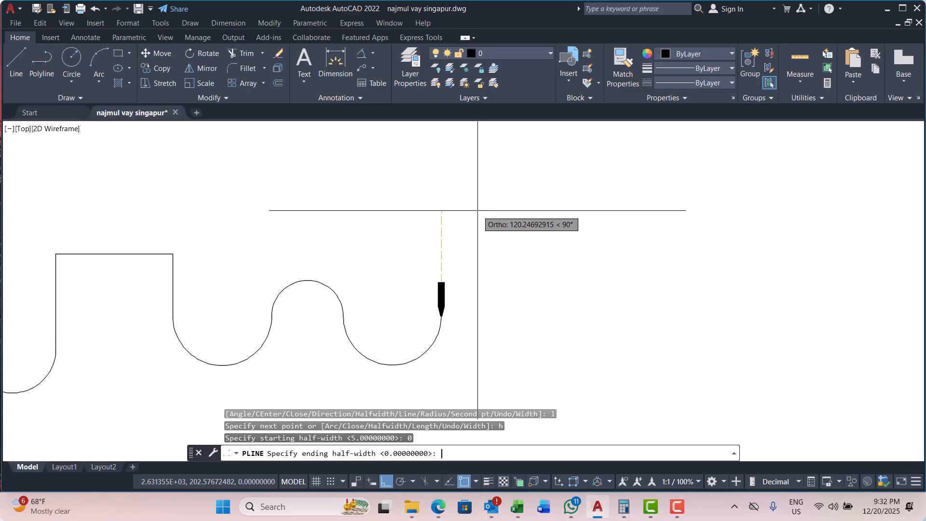
{"action": "type", "text": "0"}
{"action": "key", "text": "Return"}
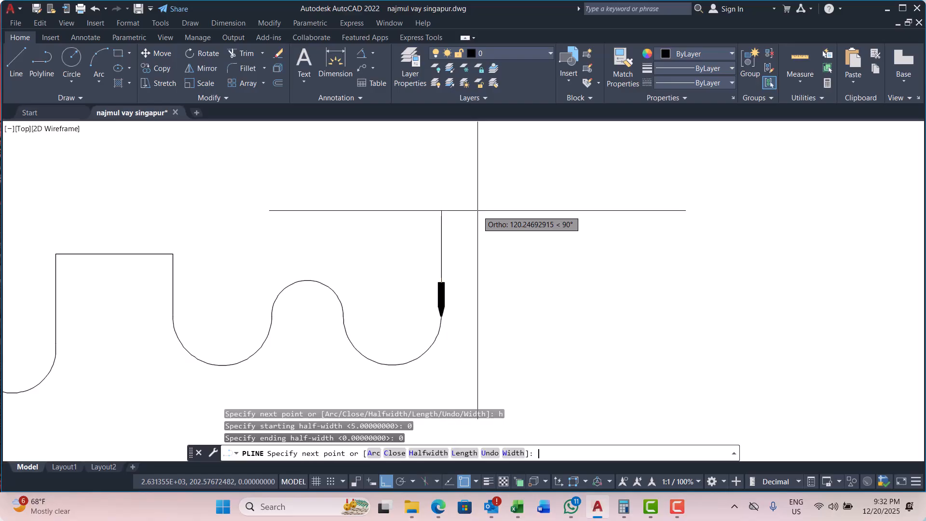
{"action": "scroll", "coordinate": [457, 238], "scroll_direction": "up", "scroll_amount": 4}
{"action": "left_click", "coordinate": [441, 237]}
{"action": "left_click", "coordinate": [385, 237]}
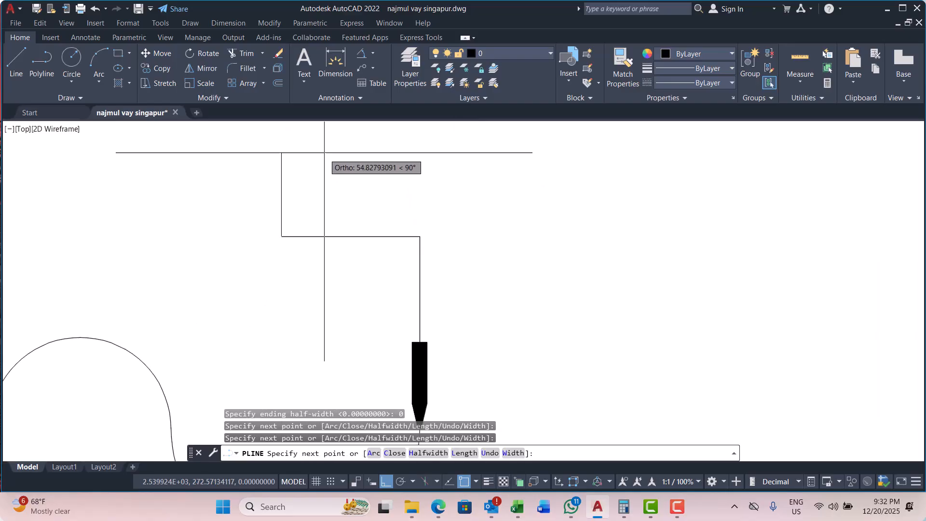
Add a thin step to the polyline, about 45 units up and about 66 units left.
{"action": "scroll", "coordinate": [386, 212], "scroll_direction": "down", "scroll_amount": 4}
{"action": "scroll", "coordinate": [368, 170], "scroll_direction": "up", "scroll_amount": 4}
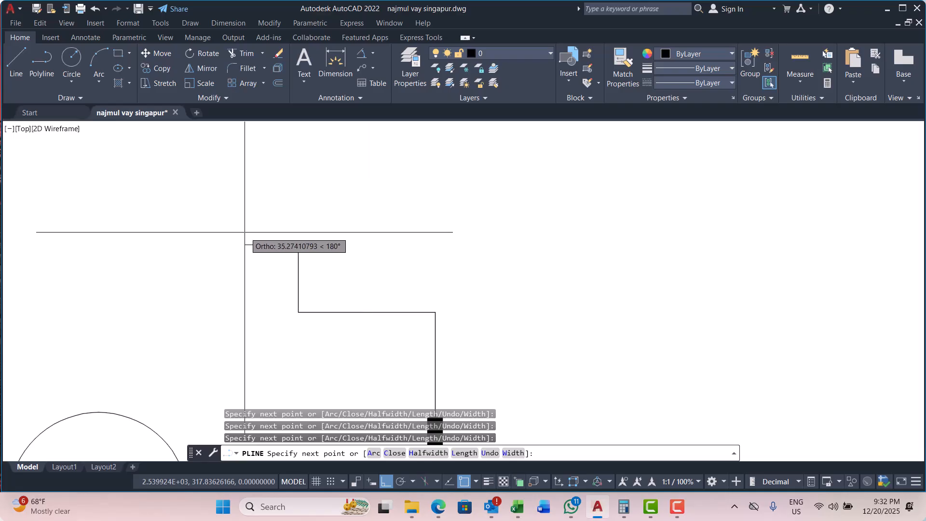
{"action": "left_click", "coordinate": [198, 244]}
{"action": "scroll", "coordinate": [388, 239], "scroll_direction": "down", "scroll_amount": 4}
{"action": "scroll", "coordinate": [400, 335], "scroll_direction": "up", "scroll_amount": 3}
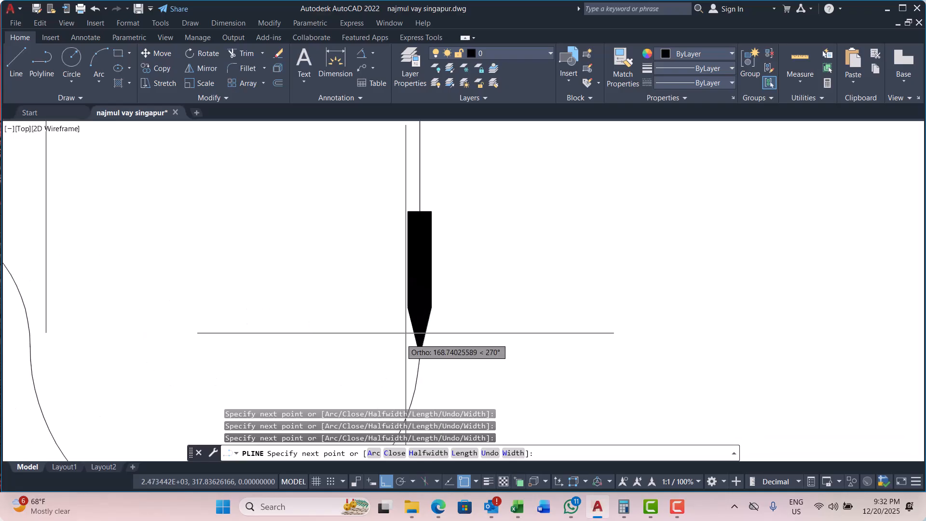
{"action": "scroll", "coordinate": [410, 356], "scroll_direction": "down", "scroll_amount": 4}
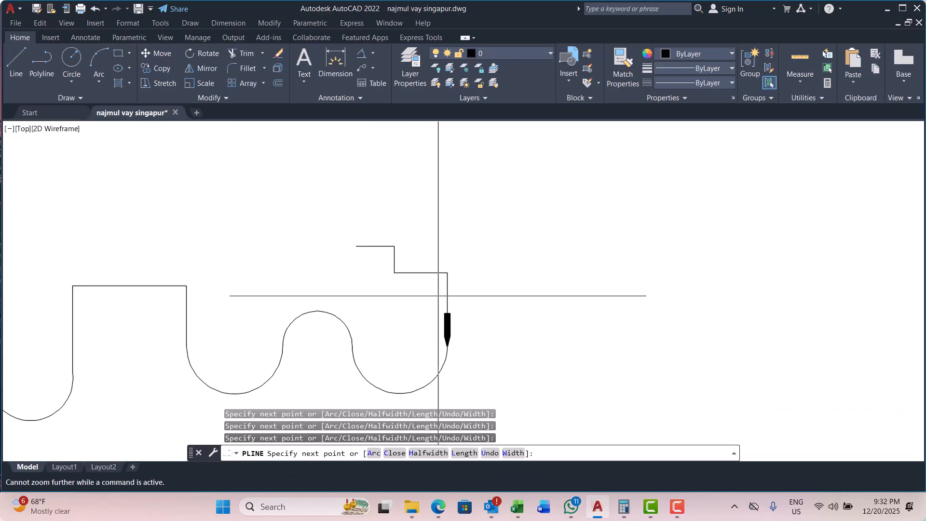
Set the starting and ending widths to 5 and draw thick segments about 28 units up, 83 left and 42 up.
{"action": "scroll", "coordinate": [415, 275], "scroll_direction": "up", "scroll_amount": 4}
{"action": "scroll", "coordinate": [197, 153], "scroll_direction": "up", "scroll_amount": 4}
{"action": "scroll", "coordinate": [359, 214], "scroll_direction": "down", "scroll_amount": 3}
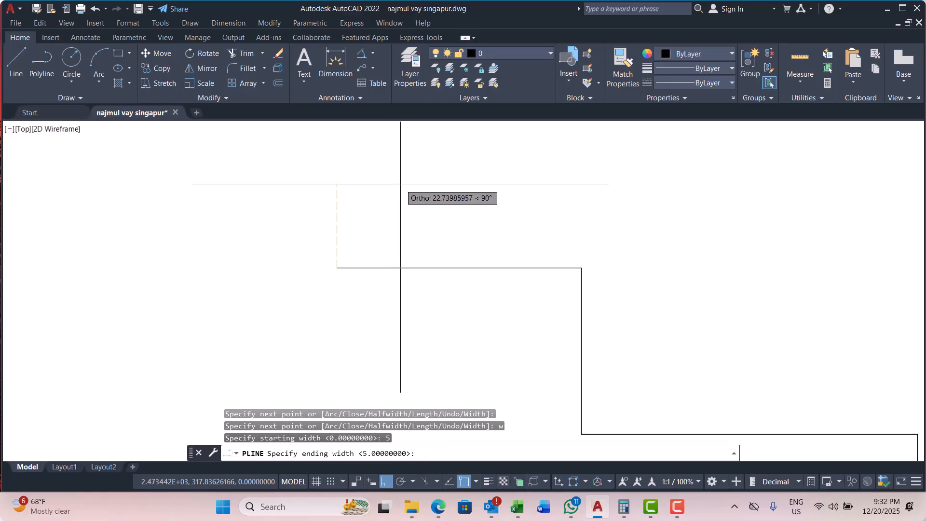
{"action": "type", "text": "5"}
{"action": "key", "text": "Return"}
{"action": "scroll", "coordinate": [480, 331], "scroll_direction": "down", "scroll_amount": 4}
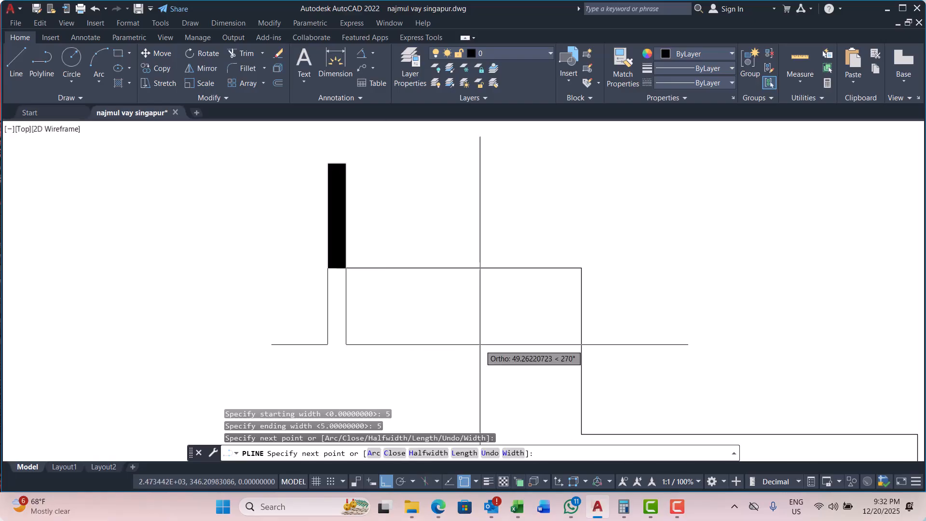
{"action": "scroll", "coordinate": [467, 335], "scroll_direction": "up", "scroll_amount": 6}
{"action": "left_click", "coordinate": [438, 290]}
{"action": "left_click", "coordinate": [452, 196]}
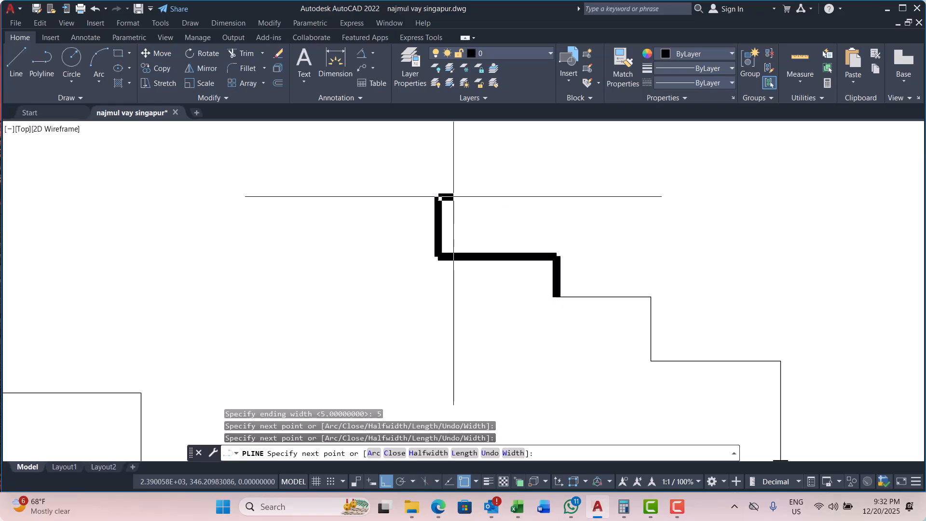
Continue the thick line about 45 units left, 48 down, 82 left, 60 up and 58 left.
{"action": "left_click", "coordinate": [374, 207]}
{"action": "left_click", "coordinate": [373, 265]}
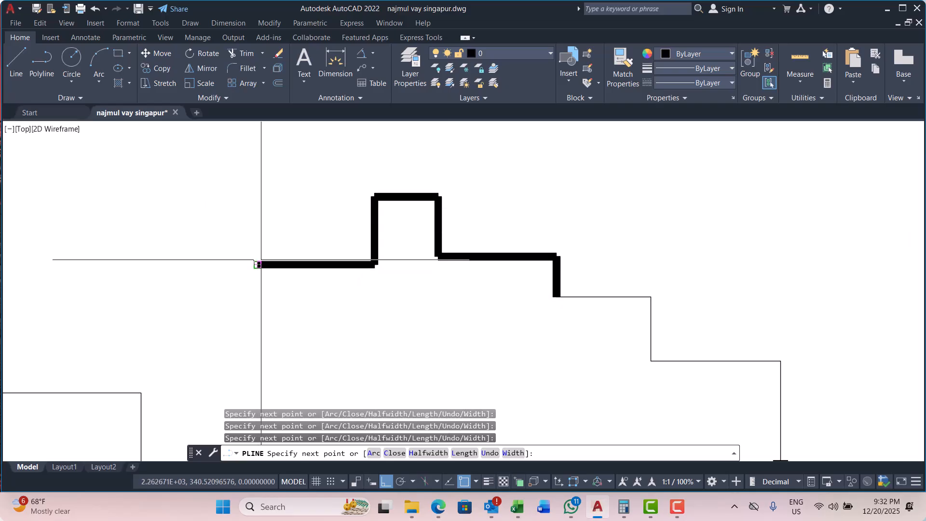
{"action": "left_click", "coordinate": [258, 265]}
{"action": "left_click", "coordinate": [260, 178]}
{"action": "left_click", "coordinate": [175, 180]}
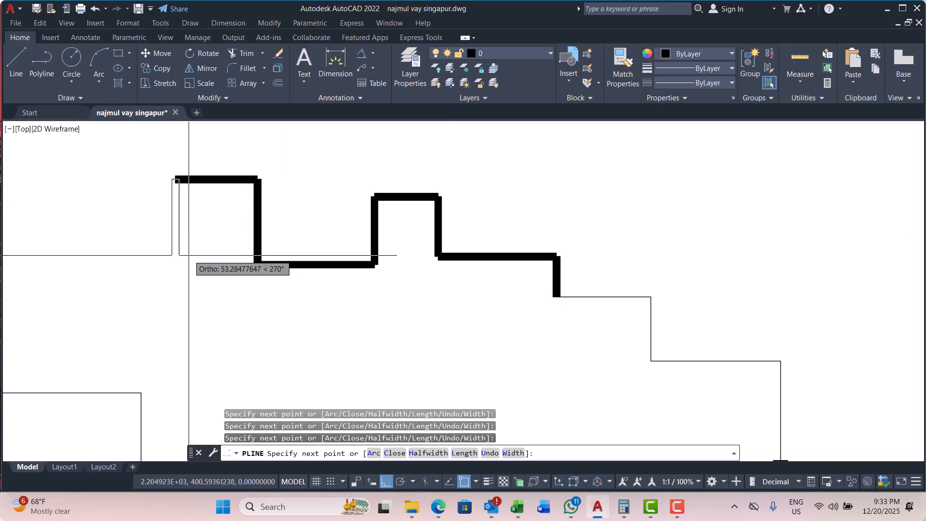
Extend the thick stepped line about 54 units down, 59 left, 56 up, 65 left, 57 down and 103 left.
{"action": "left_click", "coordinate": [176, 256]}
{"action": "scroll", "coordinate": [402, 239], "scroll_direction": "down", "scroll_amount": 4}
{"action": "scroll", "coordinate": [276, 224], "scroll_direction": "up", "scroll_amount": 2}
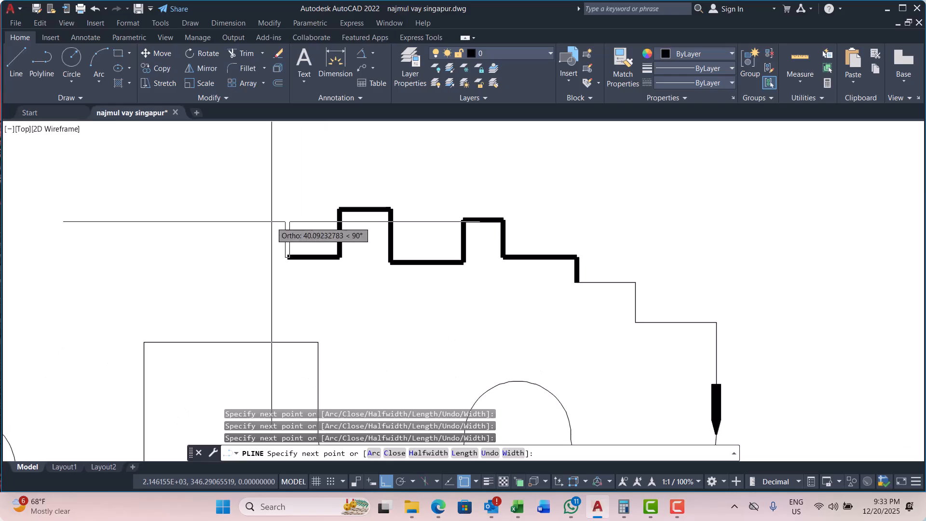
{"action": "left_click", "coordinate": [291, 207]}
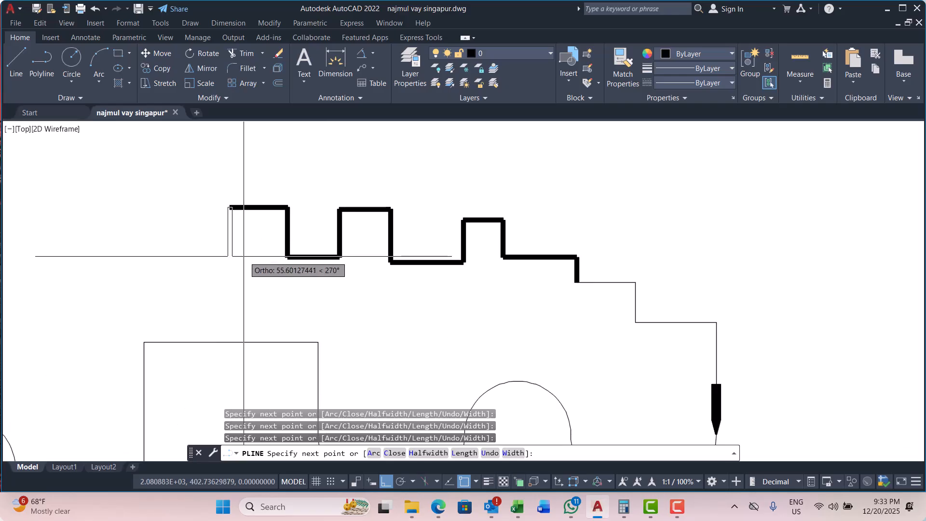
{"action": "scroll", "coordinate": [406, 228], "scroll_direction": "down", "scroll_amount": 3}
{"action": "scroll", "coordinate": [310, 253], "scroll_direction": "up", "scroll_amount": 6}
{"action": "left_click", "coordinate": [340, 236]}
{"action": "scroll", "coordinate": [451, 216], "scroll_direction": "down", "scroll_amount": 6}
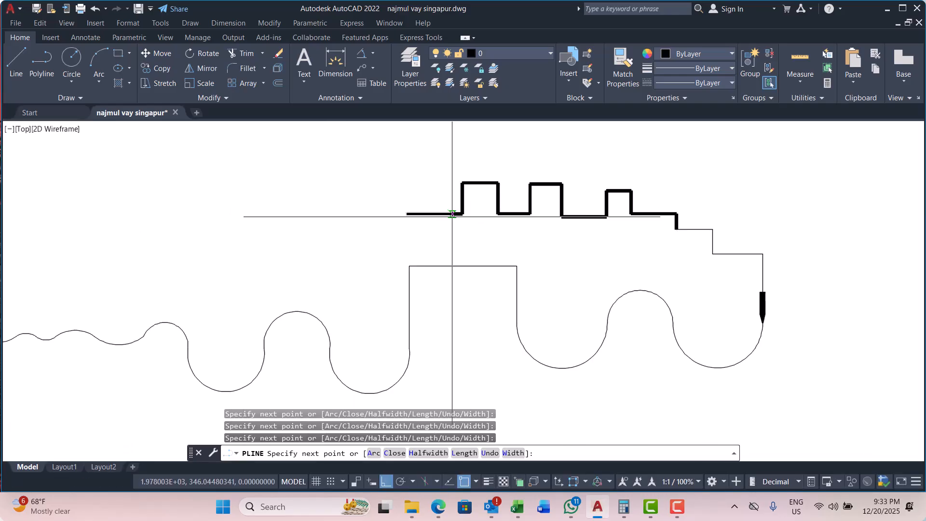
Add thick segments about 73 units up, 93 left, 78 down, 101 left and 78 up to the stepped line.
{"action": "scroll", "coordinate": [186, 290], "scroll_direction": "up", "scroll_amount": 8}
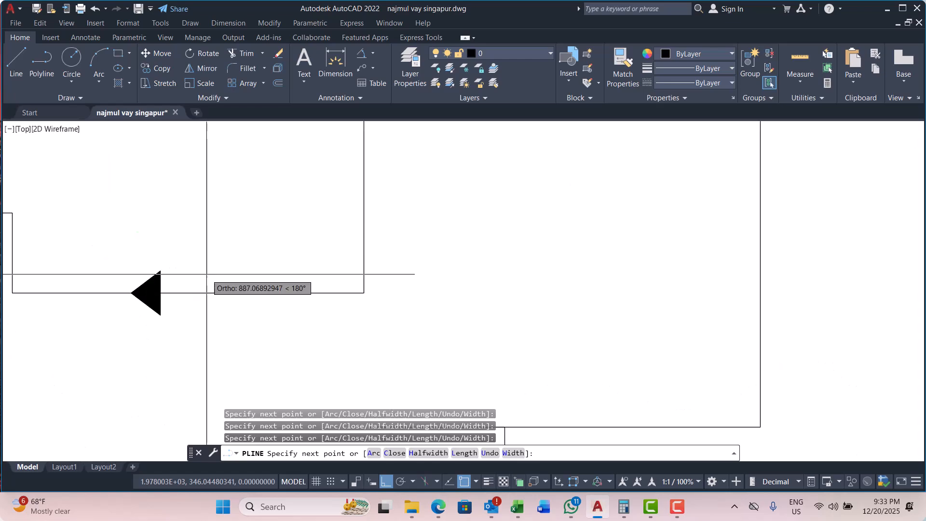
{"action": "scroll", "coordinate": [399, 311], "scroll_direction": "down", "scroll_amount": 10}
{"action": "scroll", "coordinate": [536, 274], "scroll_direction": "up", "scroll_amount": 5}
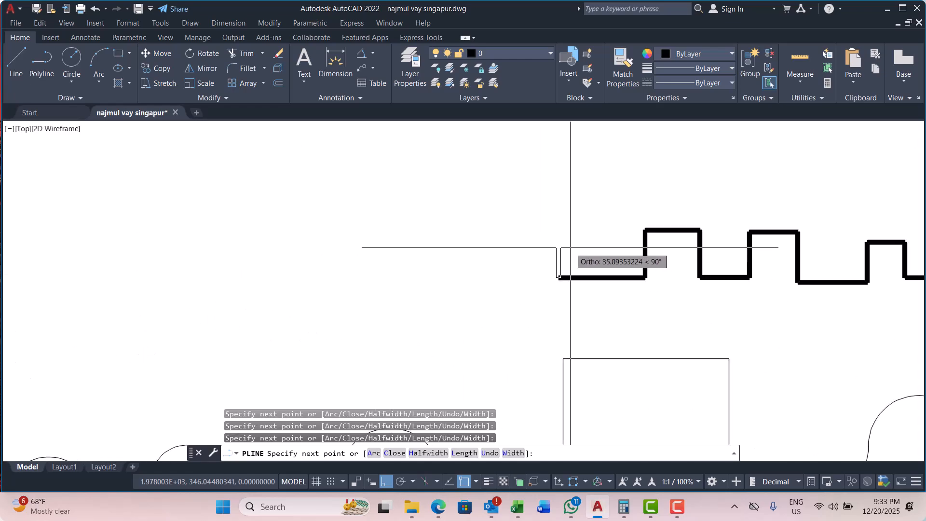
{"action": "scroll", "coordinate": [479, 270], "scroll_direction": "up", "scroll_amount": 3}
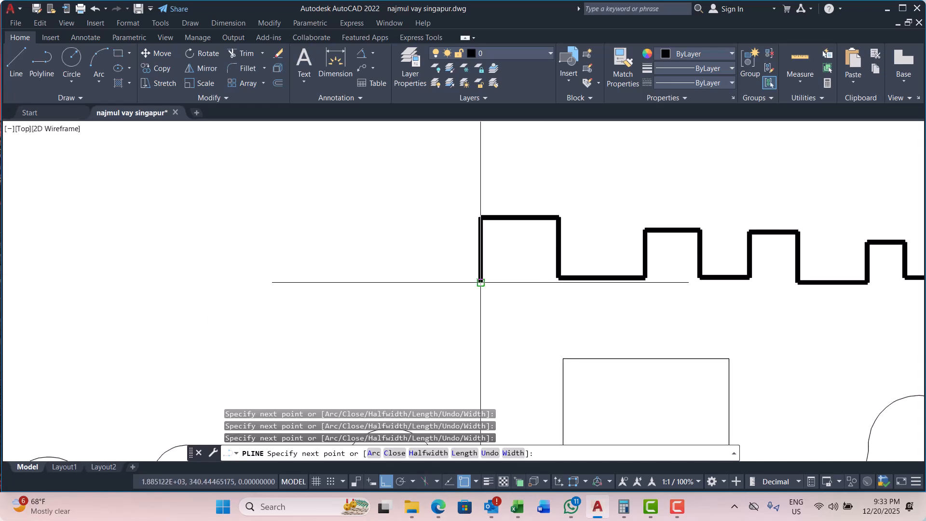
{"action": "scroll", "coordinate": [506, 270], "scroll_direction": "down", "scroll_amount": 5}
{"action": "scroll", "coordinate": [481, 264], "scroll_direction": "up", "scroll_amount": 5}
{"action": "left_click", "coordinate": [482, 265]}
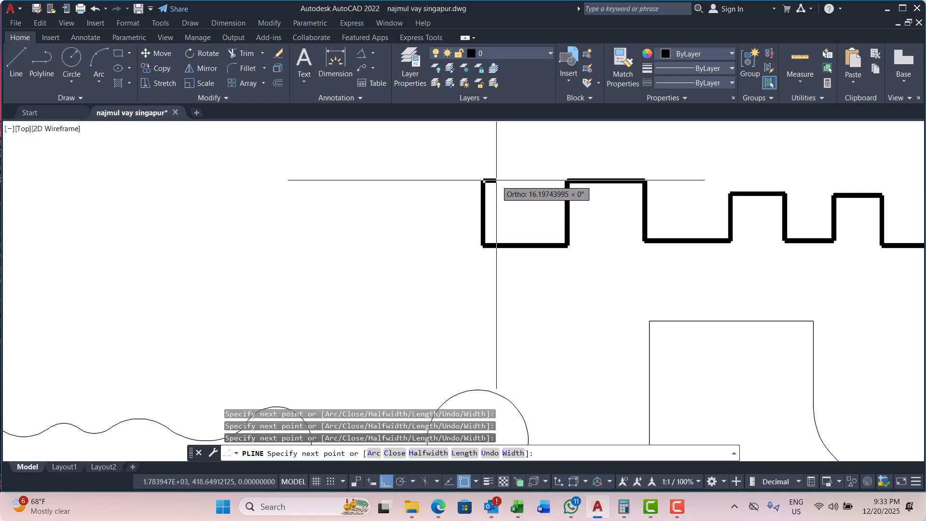
Add thick straight segments about 146 units left and 79 units down to the end of the stepped line.
{"action": "left_click", "coordinate": [496, 180]}
{"action": "left_click", "coordinate": [361, 207]}
{"action": "left_click", "coordinate": [362, 245]}
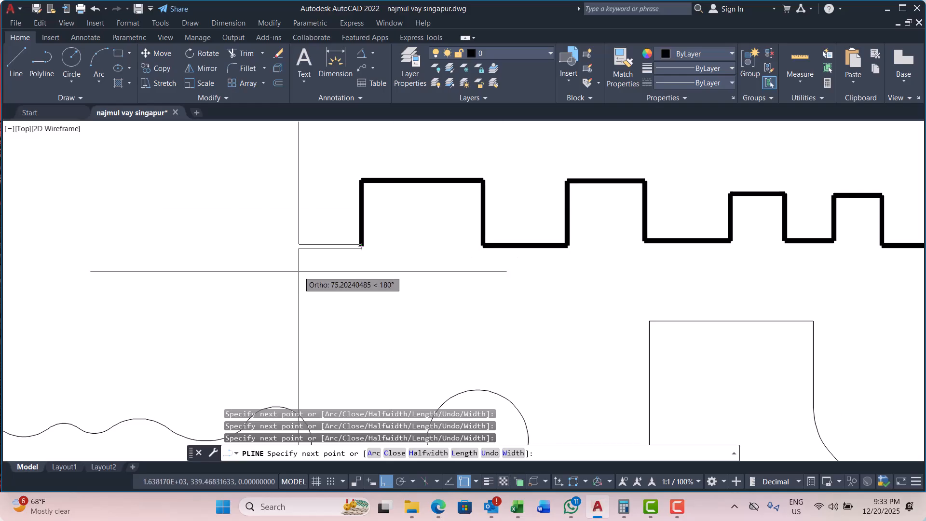
Change the polyline to arc segments and draw three alternating thick arcs leftward, about 138, 171 and 127 units wide.
{"action": "key", "text": "Return"}
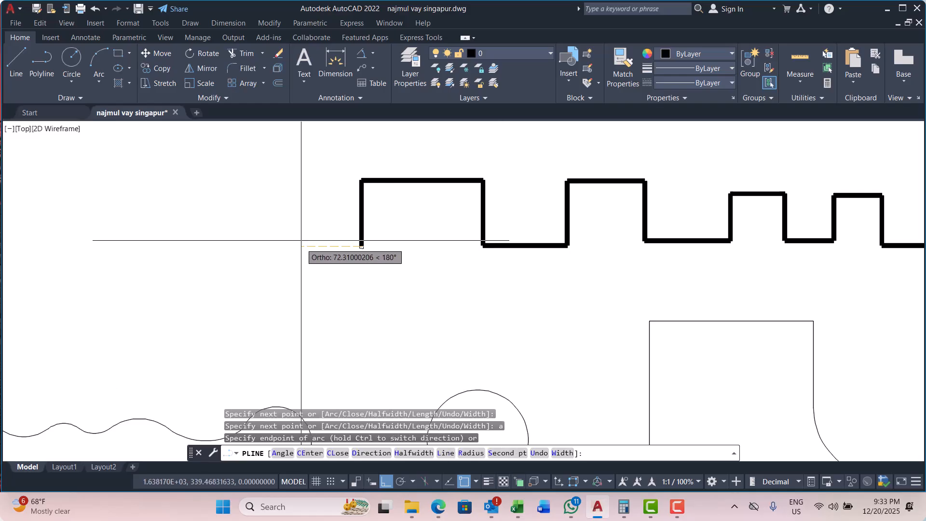
{"action": "scroll", "coordinate": [289, 239], "scroll_direction": "up", "scroll_amount": 2}
{"action": "scroll", "coordinate": [237, 234], "scroll_direction": "down", "scroll_amount": 4}
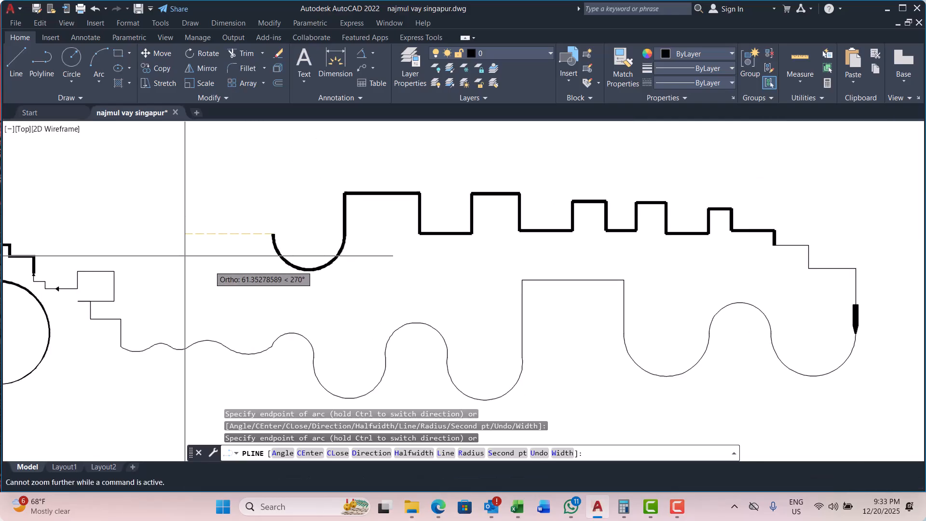
{"action": "scroll", "coordinate": [186, 244], "scroll_direction": "down", "scroll_amount": 1}
{"action": "scroll", "coordinate": [188, 244], "scroll_direction": "up", "scroll_amount": 3}
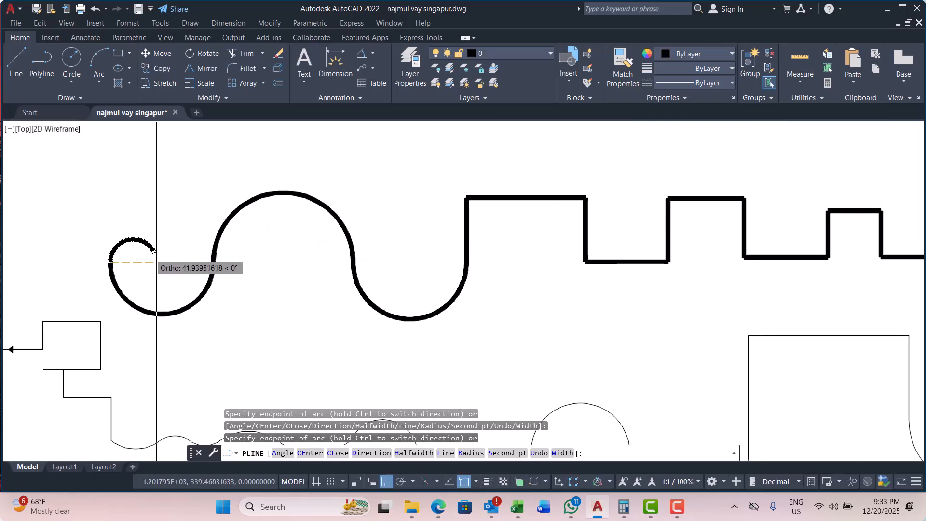
Continue the wave leftward with four alternating thick arcs about 97, 88, 150 and 176 units wide.
{"action": "scroll", "coordinate": [252, 251], "scroll_direction": "down", "scroll_amount": 3}
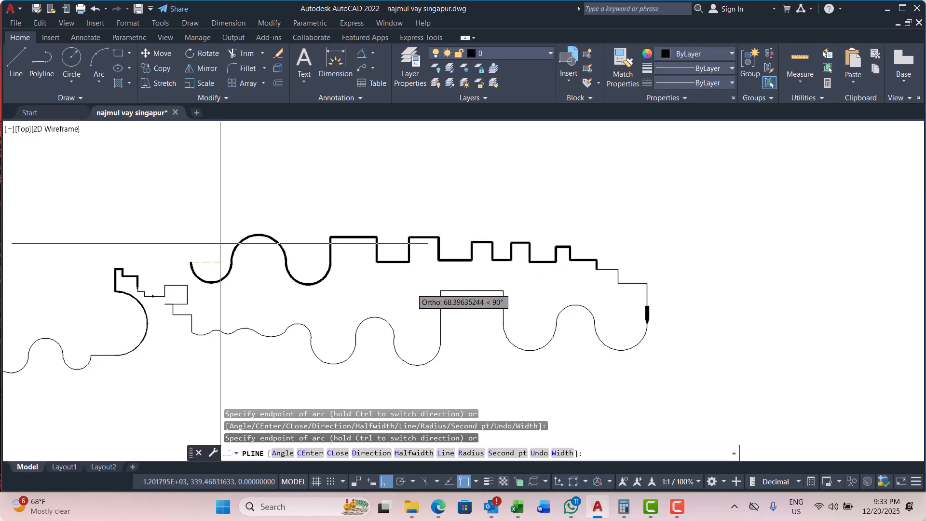
{"action": "scroll", "coordinate": [221, 243], "scroll_direction": "up", "scroll_amount": 3}
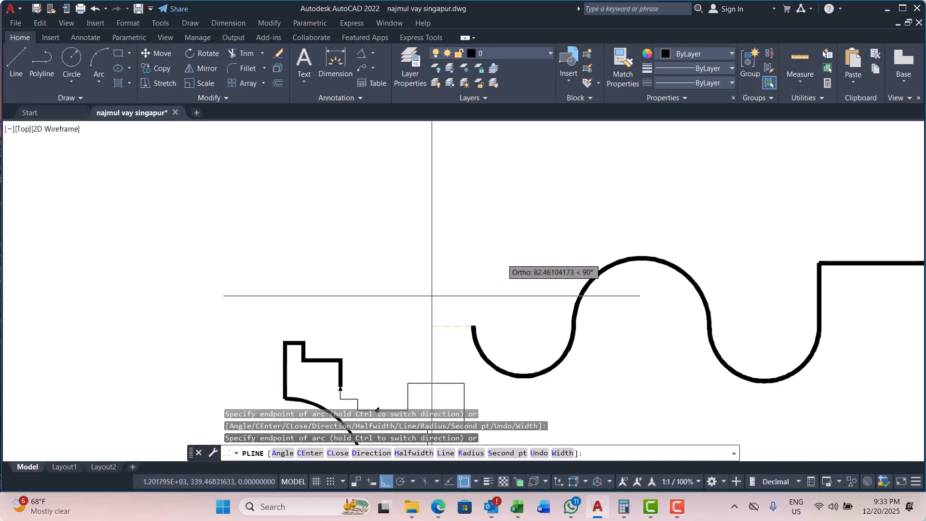
{"action": "scroll", "coordinate": [432, 296], "scroll_direction": "down", "scroll_amount": 5}
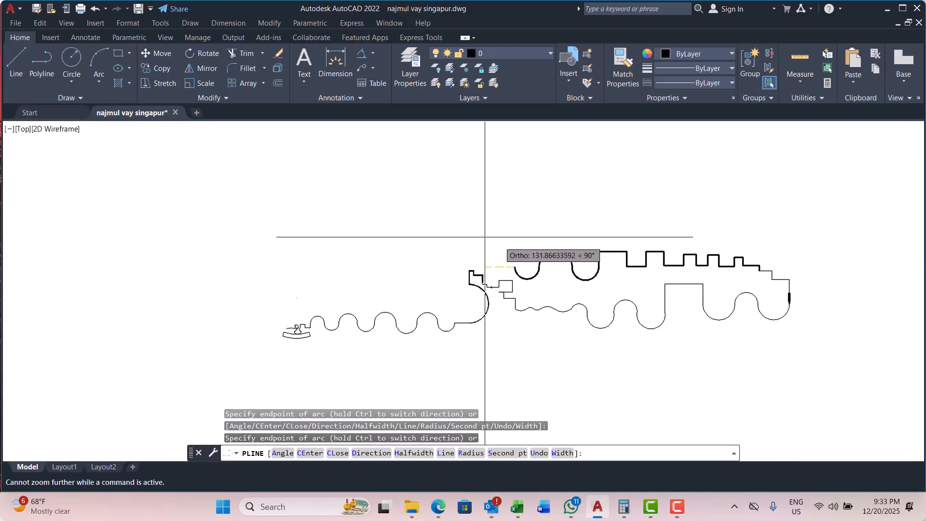
{"action": "scroll", "coordinate": [499, 269], "scroll_direction": "up", "scroll_amount": 6}
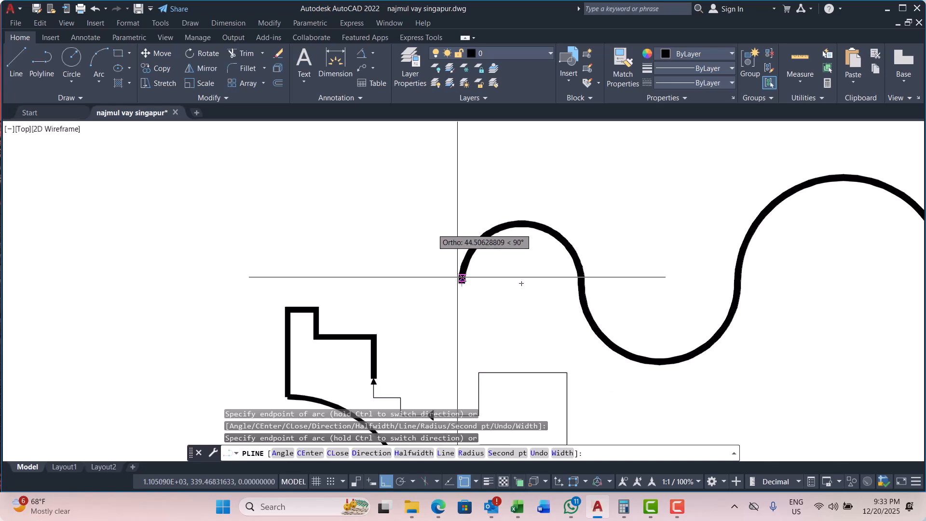
{"action": "scroll", "coordinate": [549, 213], "scroll_direction": "down", "scroll_amount": 8}
{"action": "scroll", "coordinate": [483, 260], "scroll_direction": "up", "scroll_amount": 10}
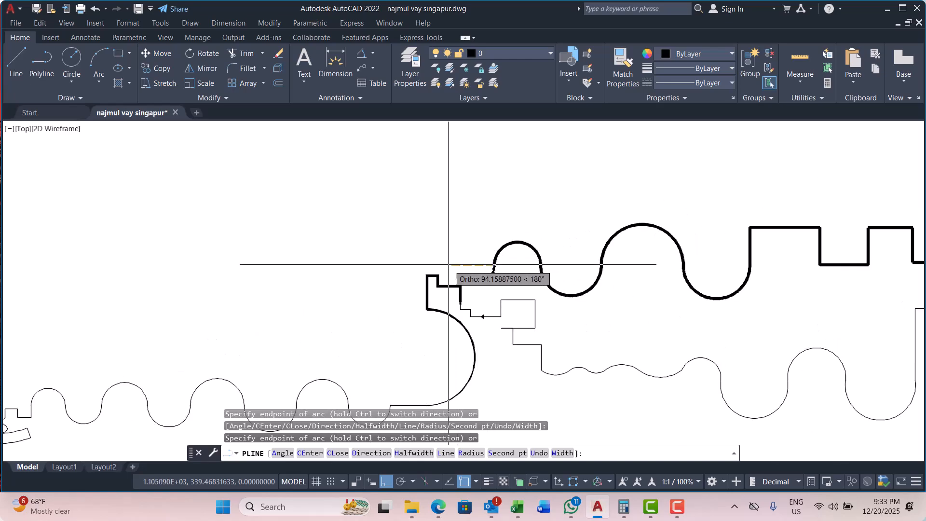
{"action": "scroll", "coordinate": [458, 272], "scroll_direction": "down", "scroll_amount": 4}
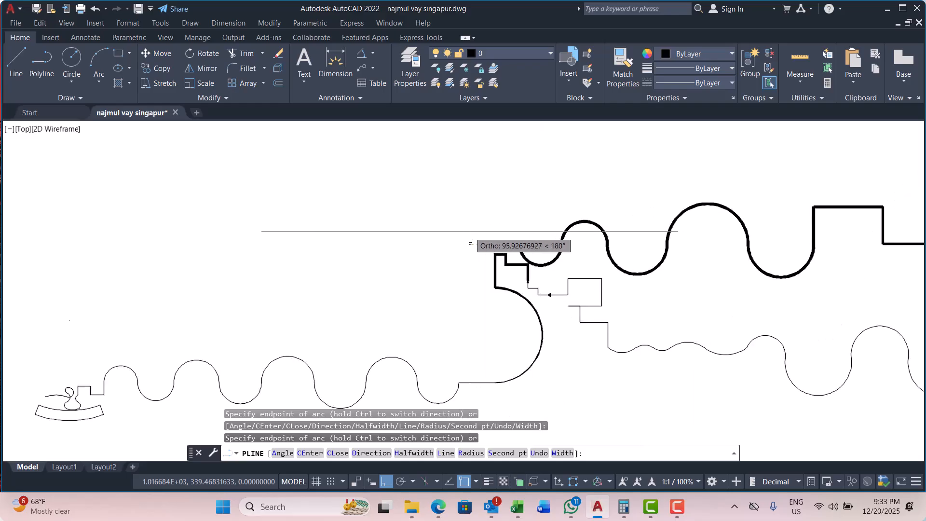
{"action": "scroll", "coordinate": [448, 258], "scroll_direction": "down", "scroll_amount": 5}
{"action": "scroll", "coordinate": [424, 244], "scroll_direction": "up", "scroll_amount": 4}
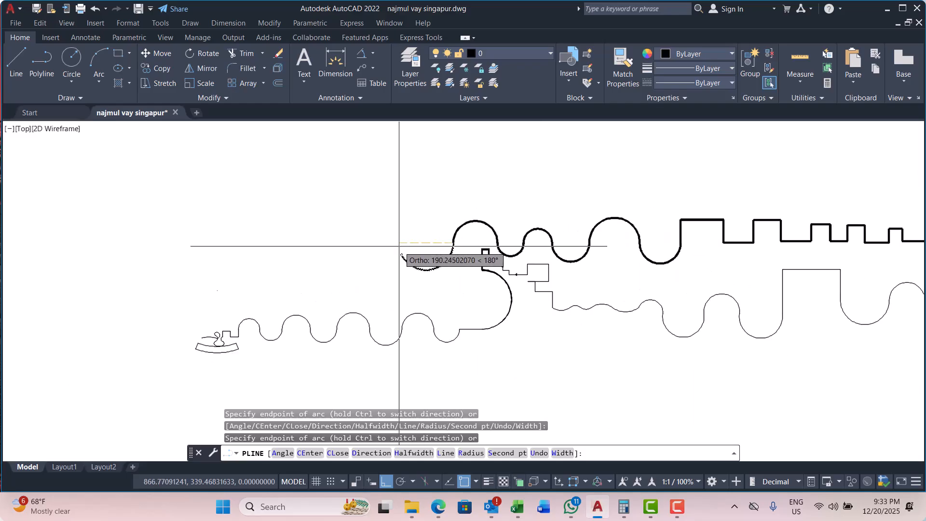
{"action": "scroll", "coordinate": [374, 242], "scroll_direction": "up", "scroll_amount": 3}
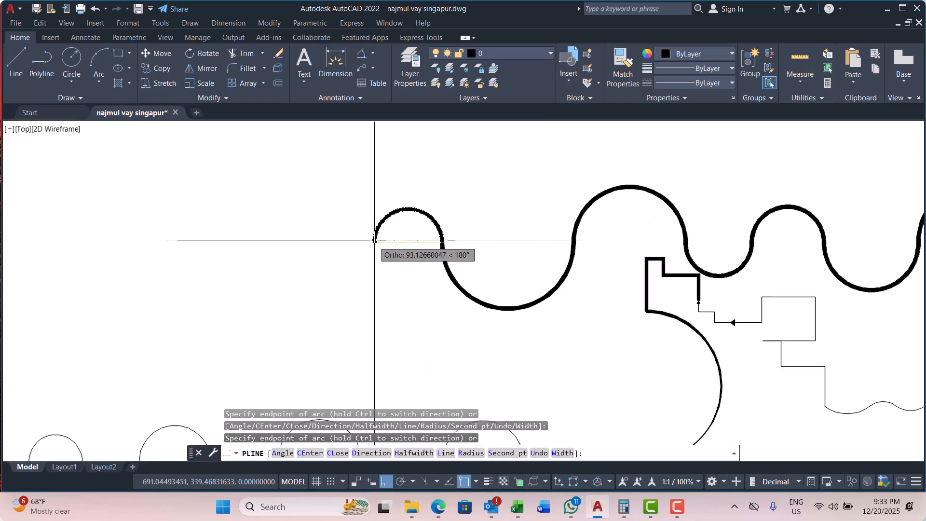
Return the polyline to straight segments and draw one about 413 units to the left.
{"action": "key", "text": "Return"}
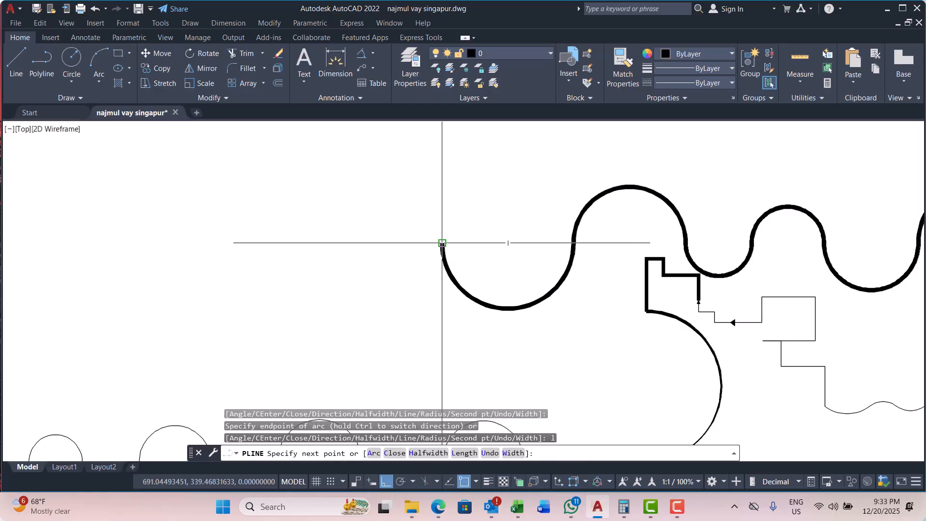
{"action": "scroll", "coordinate": [310, 248], "scroll_direction": "down", "scroll_amount": 3}
{"action": "scroll", "coordinate": [333, 244], "scroll_direction": "up", "scroll_amount": 3}
{"action": "scroll", "coordinate": [370, 289], "scroll_direction": "down", "scroll_amount": 3}
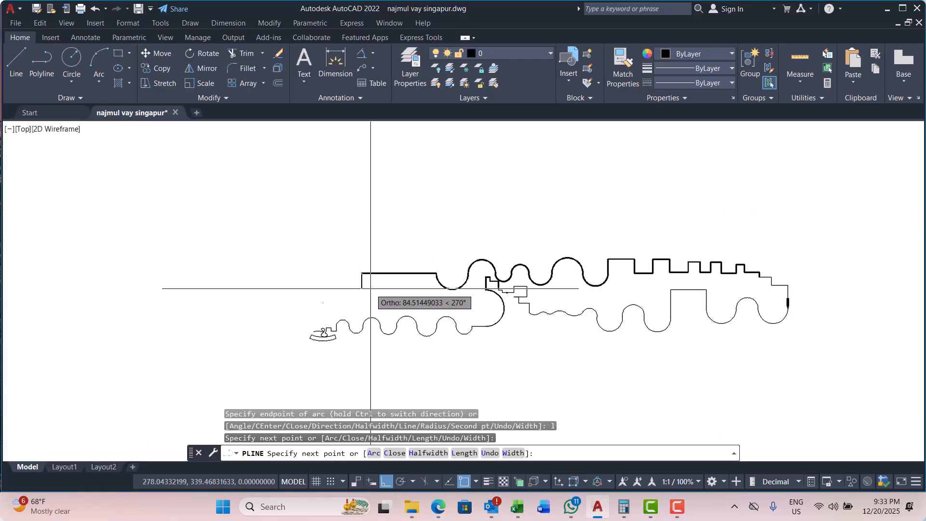
Draw thick segments about 370 units up, 569 right, 356 up and 528 right, and finish the polyline.
{"action": "left_click", "coordinate": [392, 207]}
{"action": "left_click", "coordinate": [464, 223]}
{"action": "left_click", "coordinate": [475, 141]}
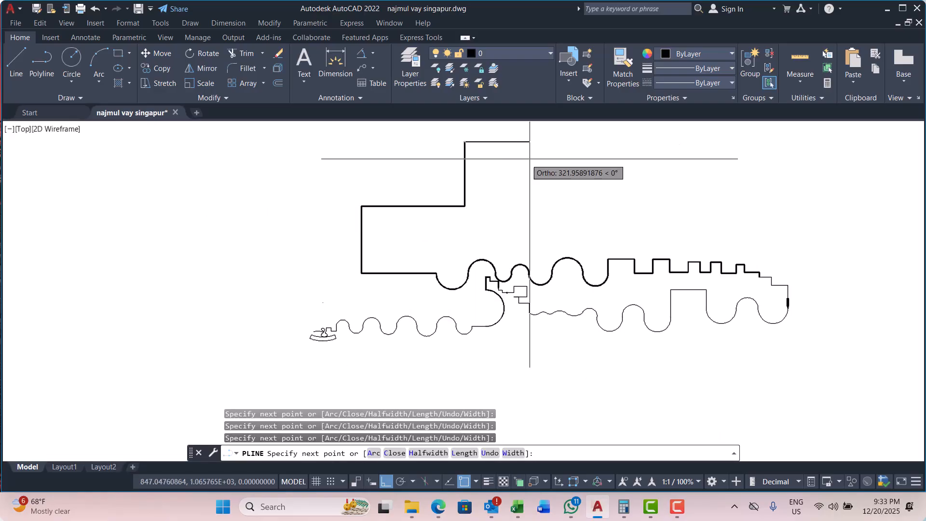
{"action": "left_click", "coordinate": [560, 159]}
{"action": "key", "text": "Escape"}
{"action": "key", "text": "Escape"}
{"action": "scroll", "coordinate": [327, 250], "scroll_direction": "up", "scroll_amount": 3}
{"action": "key", "text": "Escape"}
{"action": "key", "text": "Escape"}
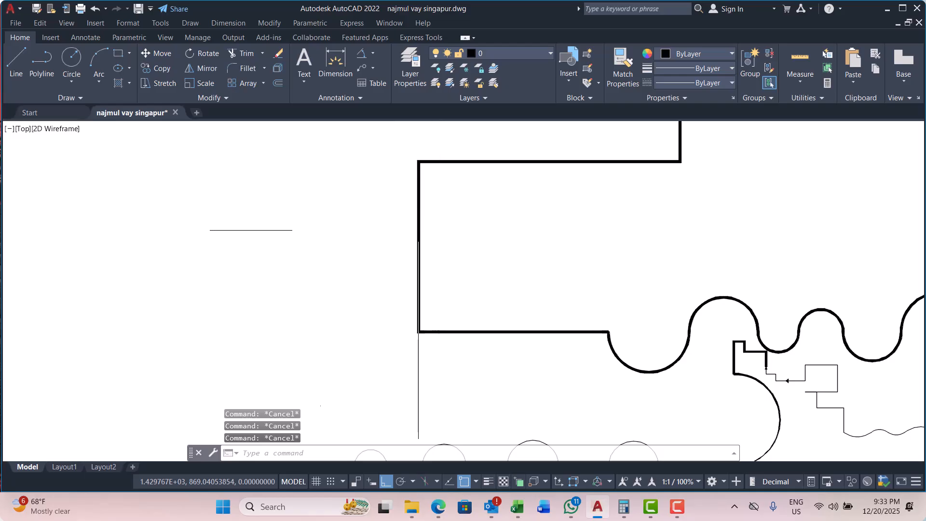
Select everything in the drawing and inspect the grips along the whole continuous polyline.
{"action": "key", "text": "ctrl+a"}
{"action": "scroll", "coordinate": [415, 241], "scroll_direction": "up", "scroll_amount": 2}
{"action": "scroll", "coordinate": [448, 244], "scroll_direction": "down", "scroll_amount": 4}
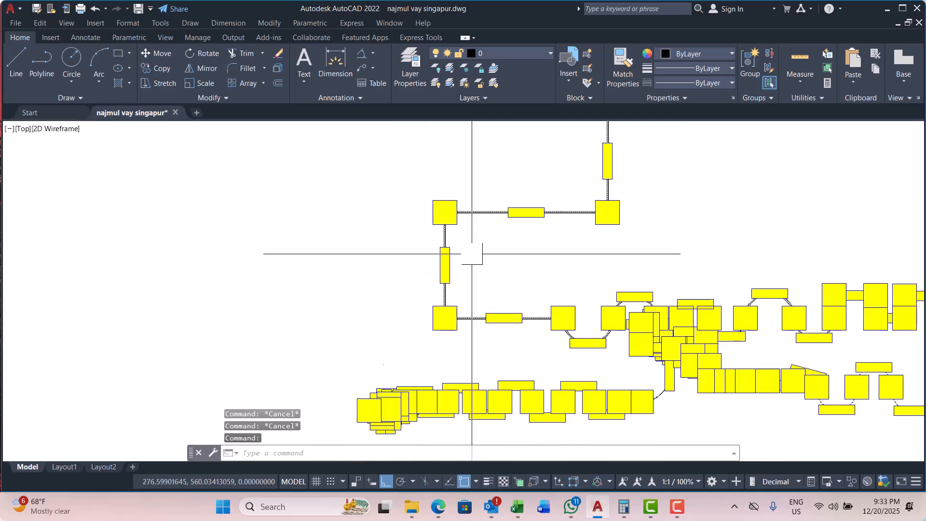
{"action": "scroll", "coordinate": [434, 207], "scroll_direction": "up", "scroll_amount": 4}
{"action": "scroll", "coordinate": [437, 204], "scroll_direction": "down", "scroll_amount": 4}
{"action": "scroll", "coordinate": [420, 314], "scroll_direction": "down", "scroll_amount": 5}
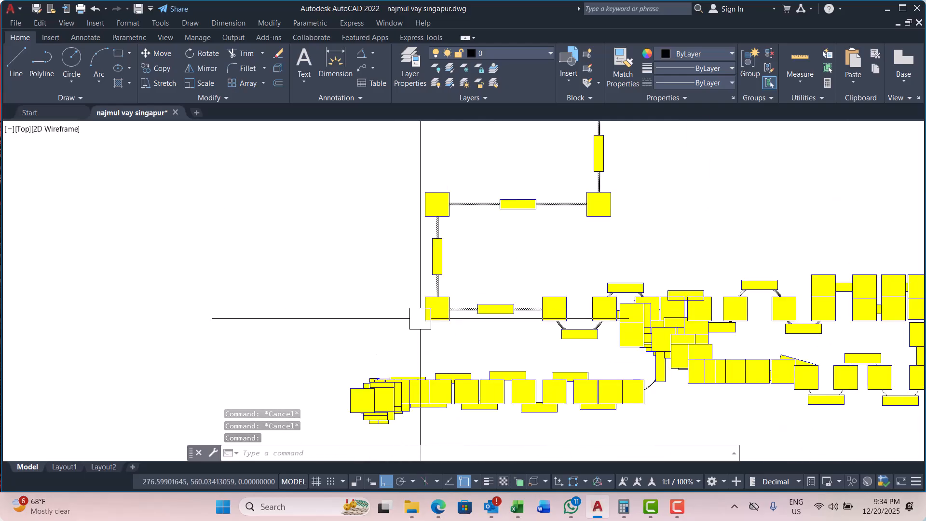
{"action": "scroll", "coordinate": [492, 314], "scroll_direction": "up", "scroll_amount": 6}
{"action": "scroll", "coordinate": [678, 270], "scroll_direction": "down", "scroll_amount": 3}
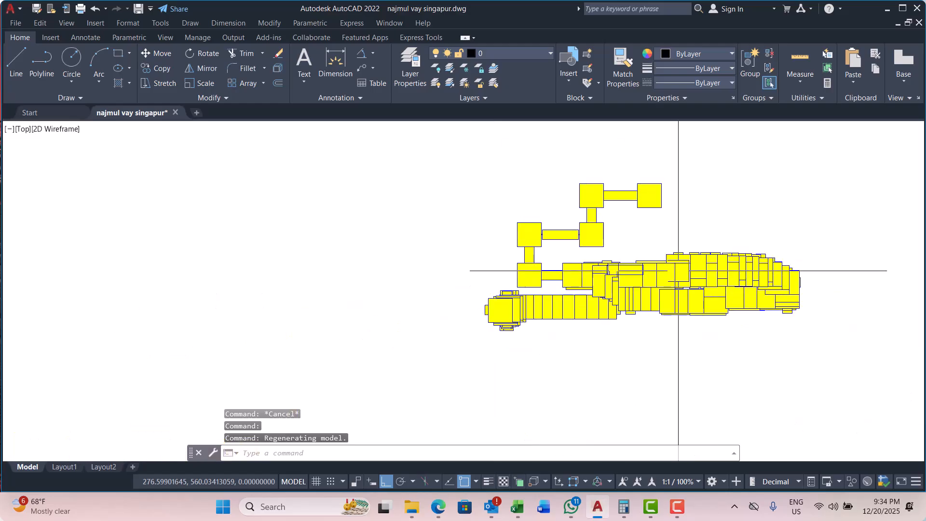
{"action": "scroll", "coordinate": [536, 290], "scroll_direction": "up", "scroll_amount": 4}
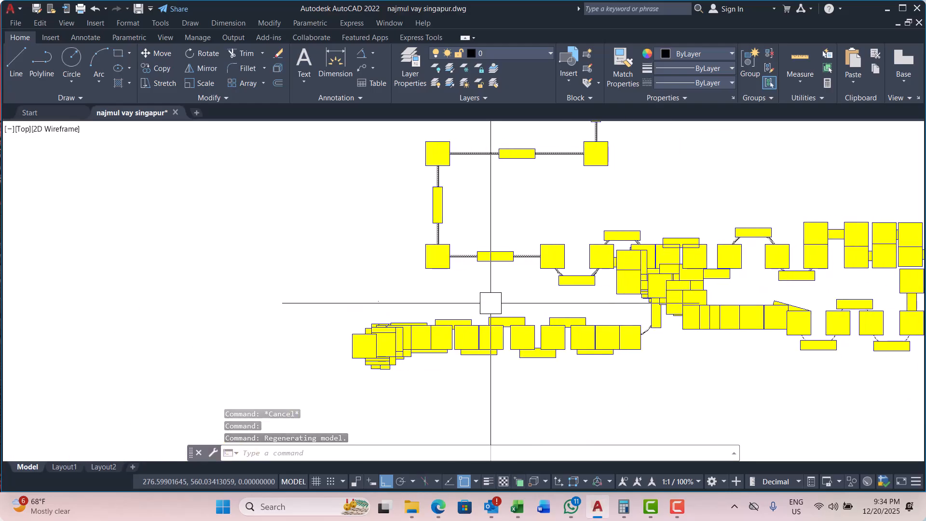
Reduce the grip size in the Options selection settings and apply the change.
{"action": "key", "text": "Return"}
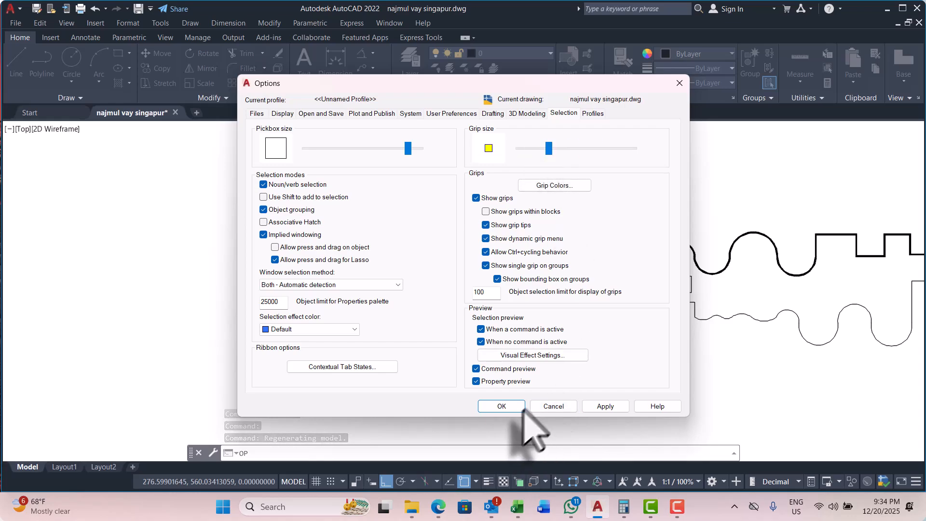
{"action": "left_click", "coordinate": [605, 408]}
{"action": "left_click", "coordinate": [502, 406]}
Select all objects and convert the polyline's far-left vertical segment to an arc bulging about 149 units left.
{"action": "key", "text": "ctrl+a"}
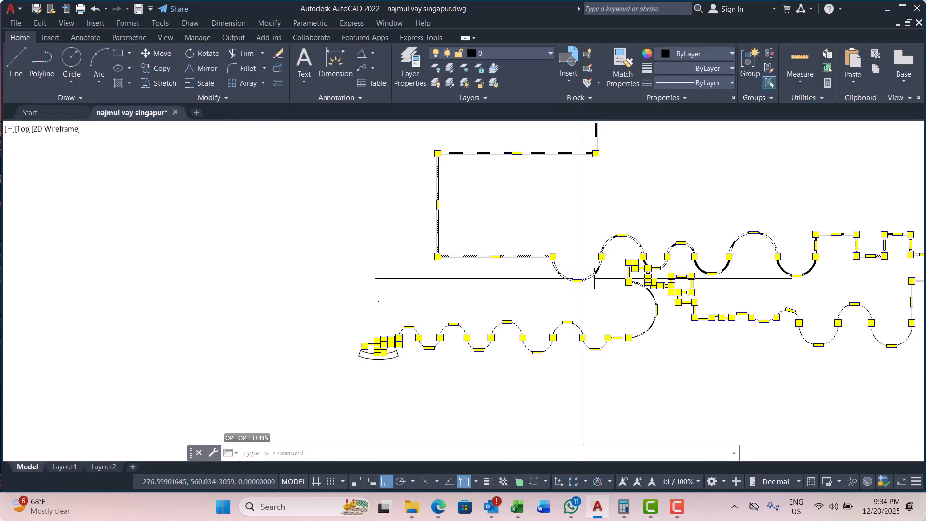
{"action": "scroll", "coordinate": [418, 208], "scroll_direction": "up", "scroll_amount": 4}
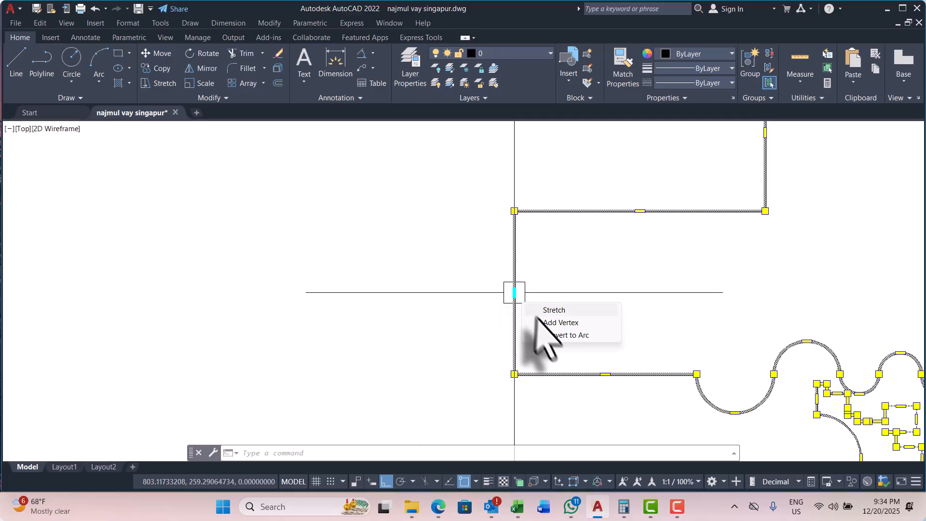
{"action": "left_click", "coordinate": [555, 335]}
{"action": "left_click", "coordinate": [449, 292]}
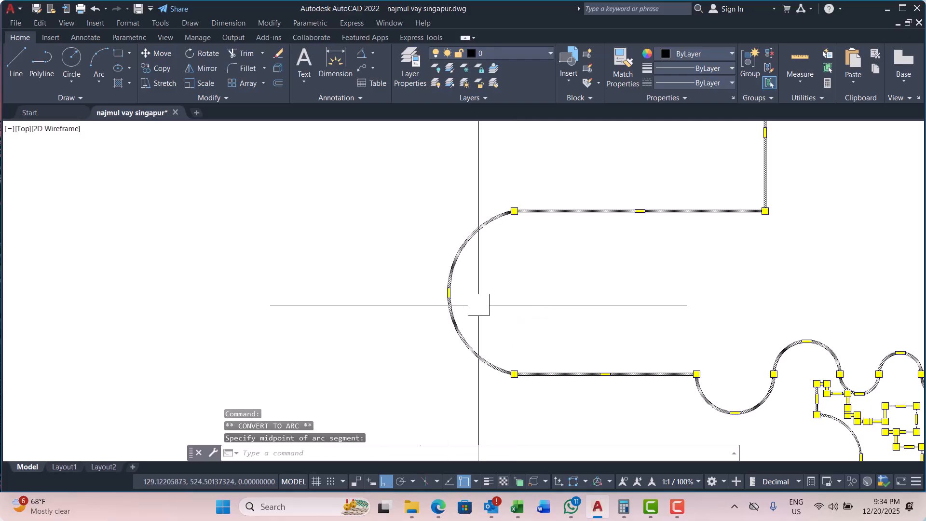
Convert the horizontal segment above the new arc into an arc bulging about 129 units upward.
{"action": "scroll", "coordinate": [367, 311], "scroll_direction": "down", "scroll_amount": 2}
{"action": "scroll", "coordinate": [537, 229], "scroll_direction": "up", "scroll_amount": 4}
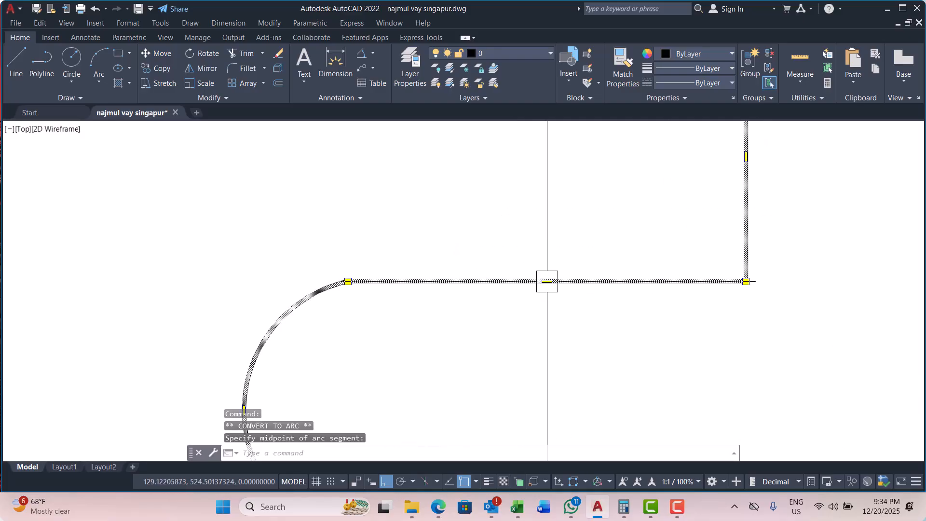
{"action": "mouse_move", "coordinate": [546, 281]}
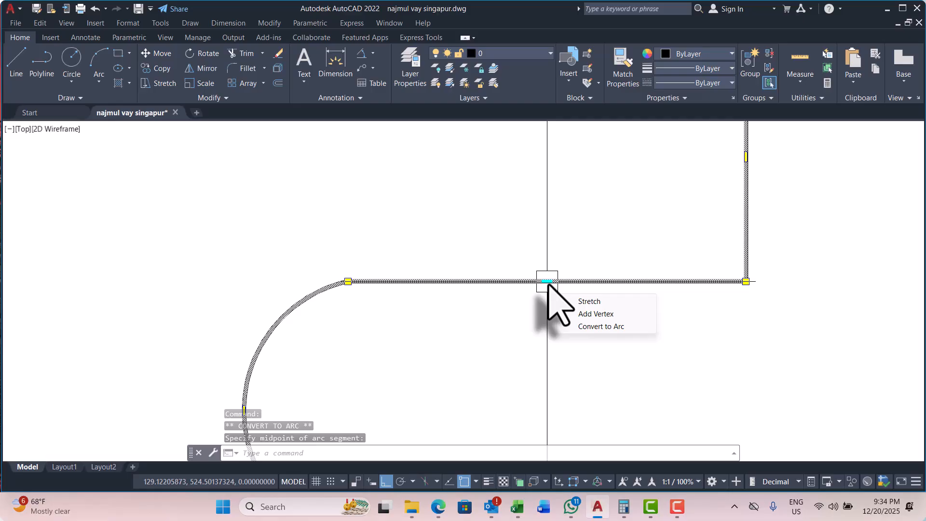
{"action": "left_click", "coordinate": [586, 326]}
{"action": "left_click", "coordinate": [542, 182]}
{"action": "scroll", "coordinate": [491, 285], "scroll_direction": "down", "scroll_amount": 5}
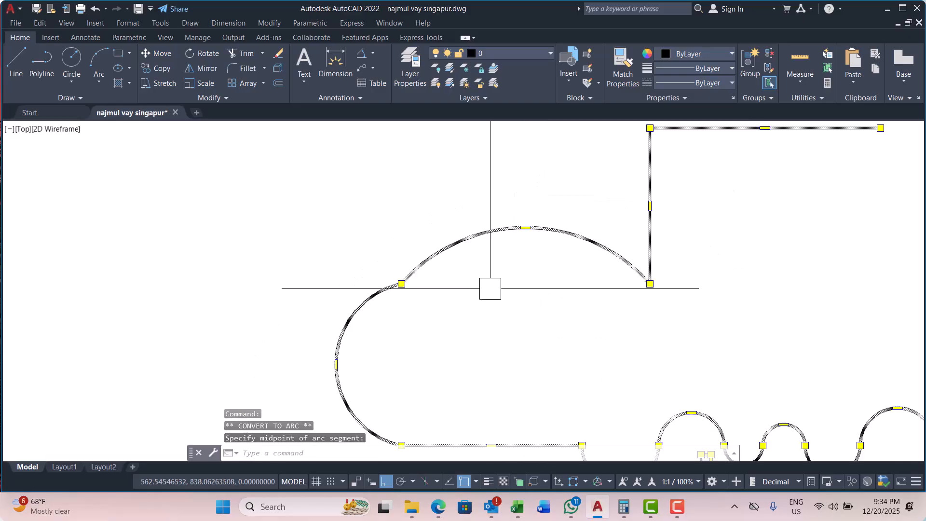
Stretch the midpoint of the upper converted arc about 22 units further up and clear the selection.
{"action": "key", "text": "Escape"}
{"action": "key", "text": "Escape"}
{"action": "key", "text": "Escape"}
{"action": "scroll", "coordinate": [471, 273], "scroll_direction": "up", "scroll_amount": 4}
{"action": "left_click", "coordinate": [473, 264]}
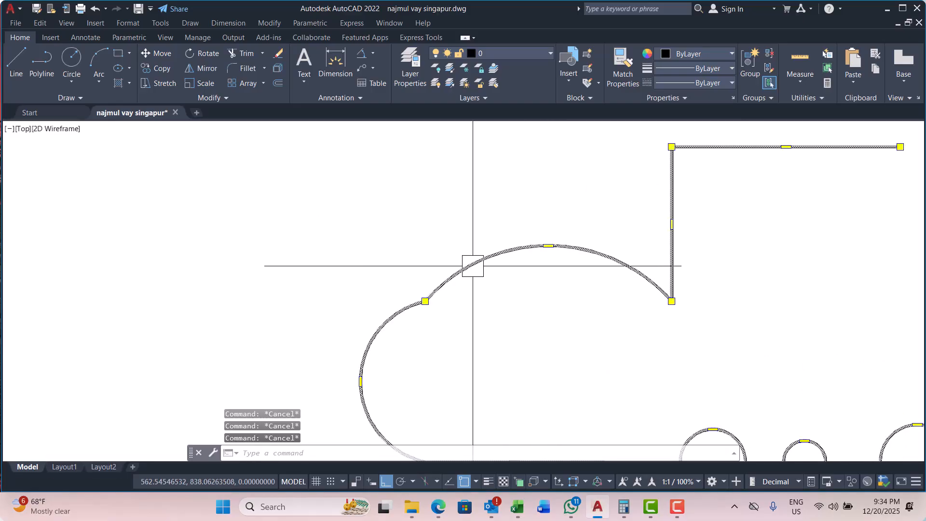
{"action": "scroll", "coordinate": [542, 250], "scroll_direction": "up", "scroll_amount": 4}
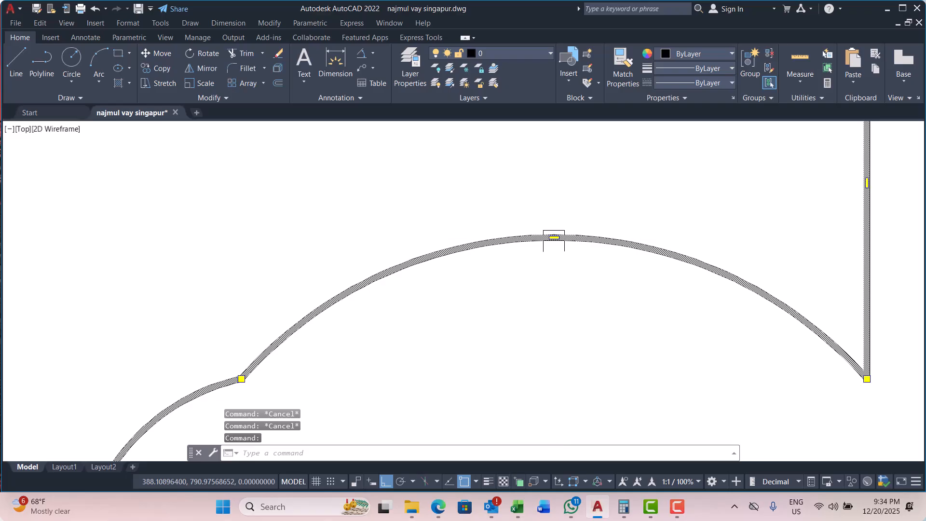
{"action": "left_click", "coordinate": [553, 220]}
{"action": "key", "text": "Escape"}
{"action": "left_click", "coordinate": [554, 237]}
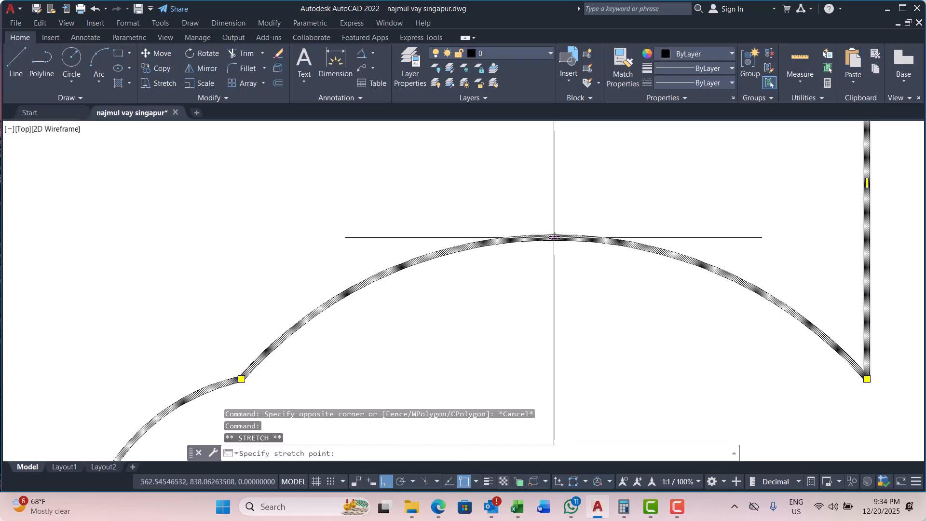
{"action": "key", "text": "Escape"}
{"action": "key", "text": "Escape"}
{"action": "scroll", "coordinate": [534, 236], "scroll_direction": "down", "scroll_amount": 3}
{"action": "key", "text": "Escape"}
{"action": "middle_click_drag", "start_coordinate": [565, 283], "coordinate": [529, 282]}
{"action": "key", "text": "Escape"}
Examine the finished polyline's converted arcs, thick wave and overall shape.
{"action": "scroll", "coordinate": [376, 263], "scroll_direction": "up", "scroll_amount": 6}
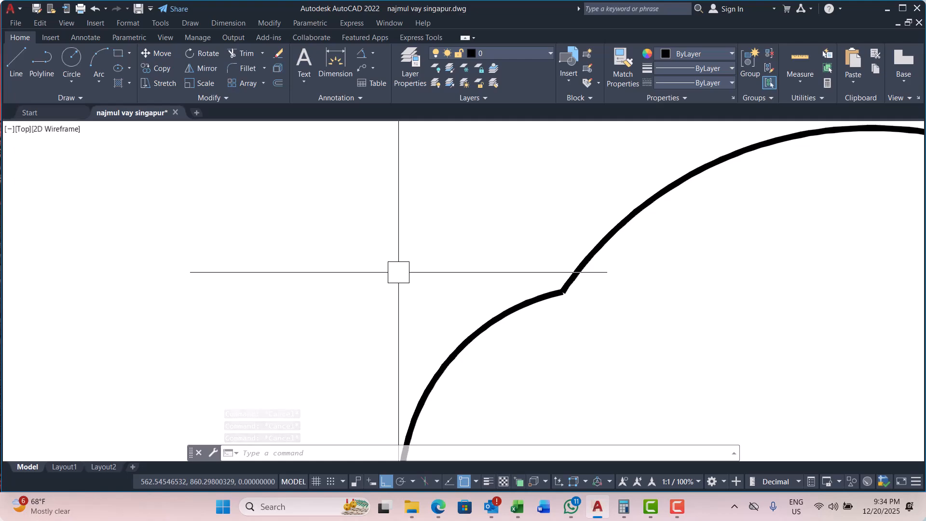
{"action": "scroll", "coordinate": [337, 263], "scroll_direction": "down", "scroll_amount": 5}
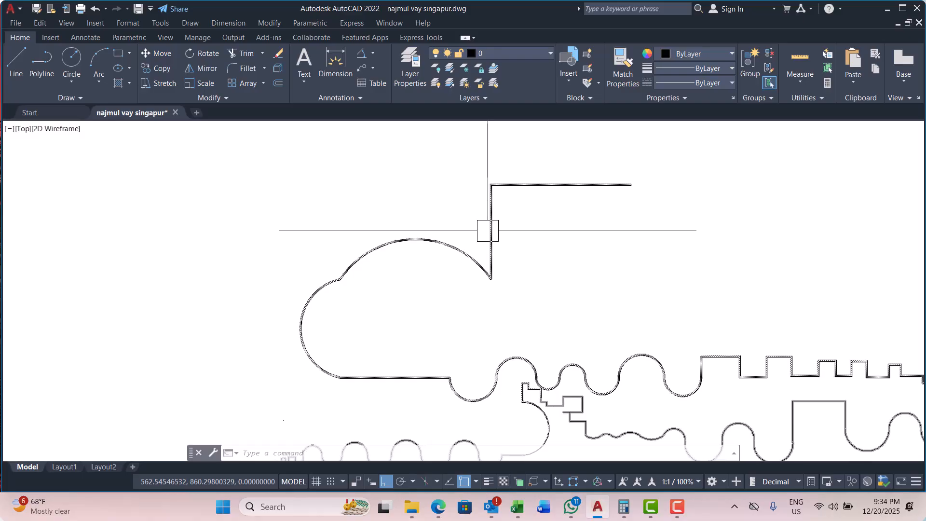
{"action": "scroll", "coordinate": [421, 200], "scroll_direction": "up", "scroll_amount": 2}
{"action": "scroll", "coordinate": [427, 219], "scroll_direction": "down", "scroll_amount": 4}
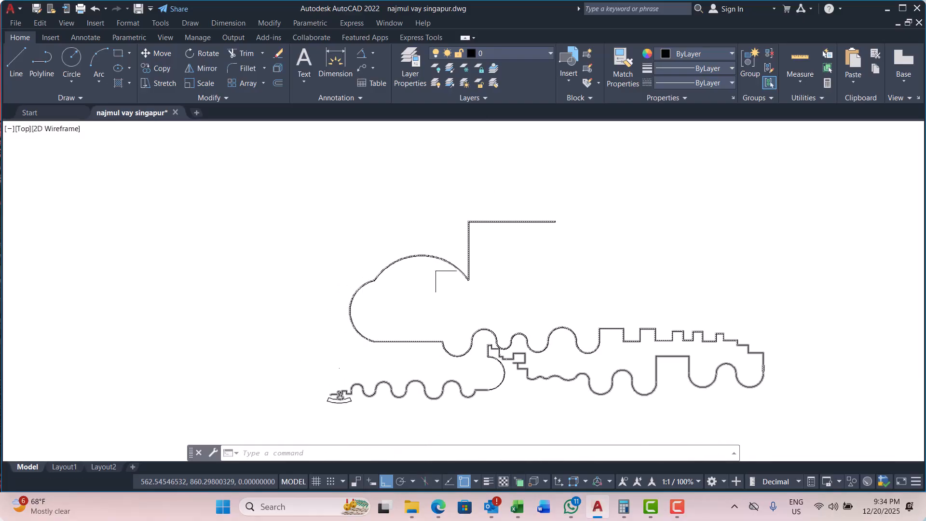
{"action": "scroll", "coordinate": [507, 358], "scroll_direction": "up", "scroll_amount": 4}
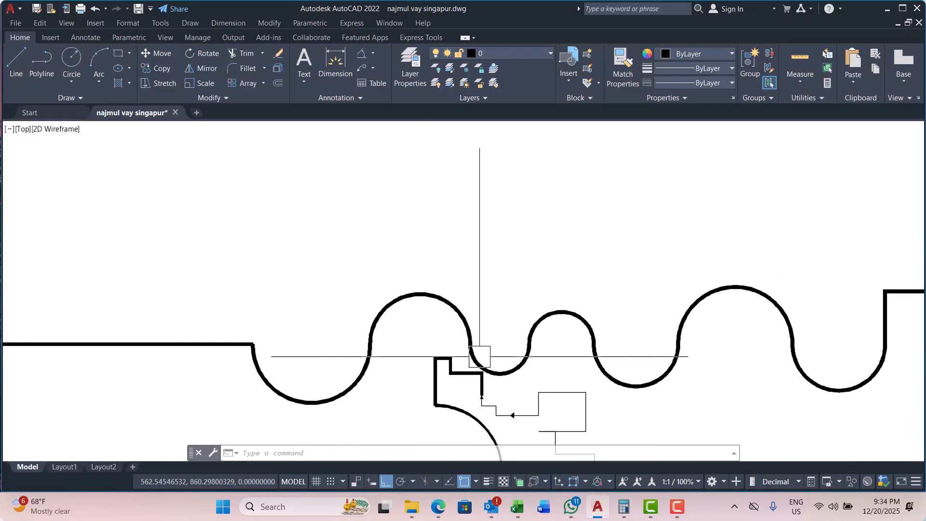
{"action": "scroll", "coordinate": [502, 298], "scroll_direction": "down", "scroll_amount": 6}
{"action": "scroll", "coordinate": [463, 278], "scroll_direction": "up", "scroll_amount": 4}
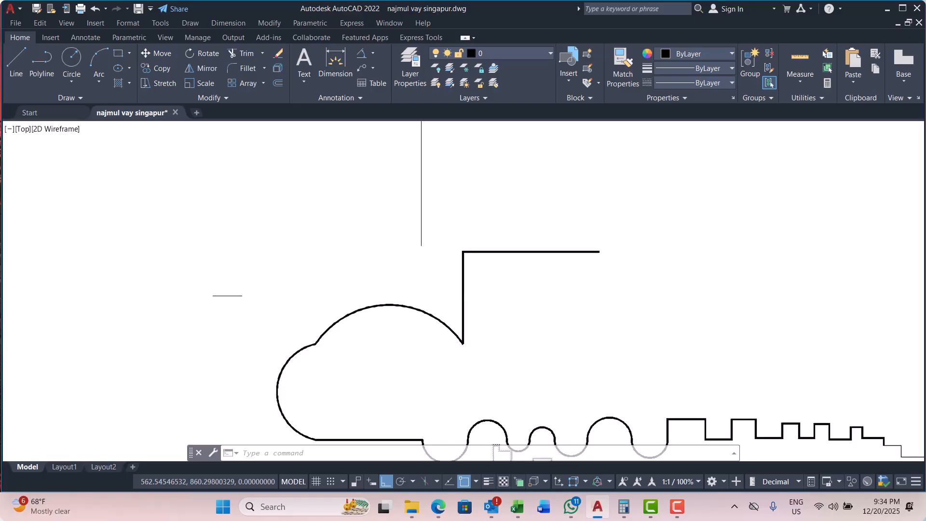
Add a vertex to the vertical segment beside the upper arc with Ortho off, pulling it right to about (1157, 857).
{"action": "middle_click_drag", "start_coordinate": [421, 296], "coordinate": [485, 298]}
{"action": "scroll", "coordinate": [502, 292], "scroll_direction": "up", "scroll_amount": 3}
{"action": "scroll", "coordinate": [463, 289], "scroll_direction": "down", "scroll_amount": 3}
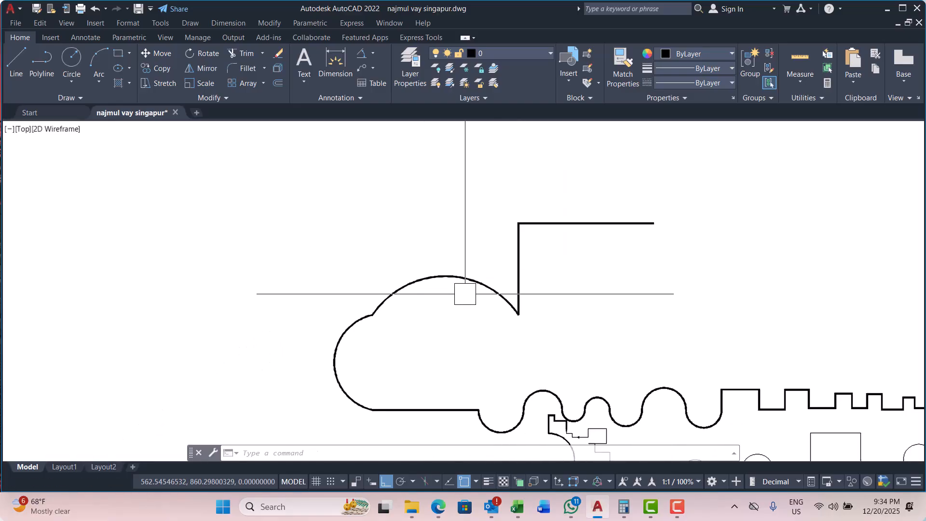
{"action": "scroll", "coordinate": [527, 258], "scroll_direction": "up", "scroll_amount": 3}
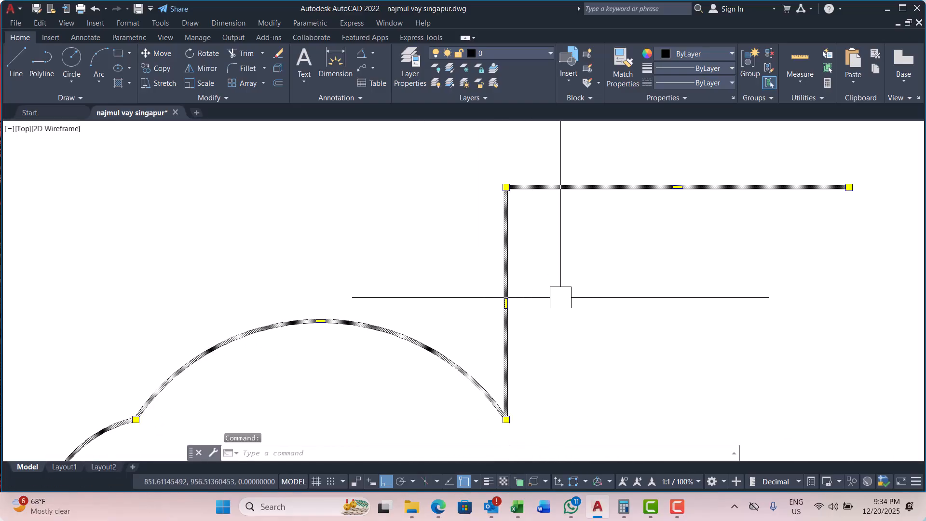
{"action": "left_click", "coordinate": [551, 331]}
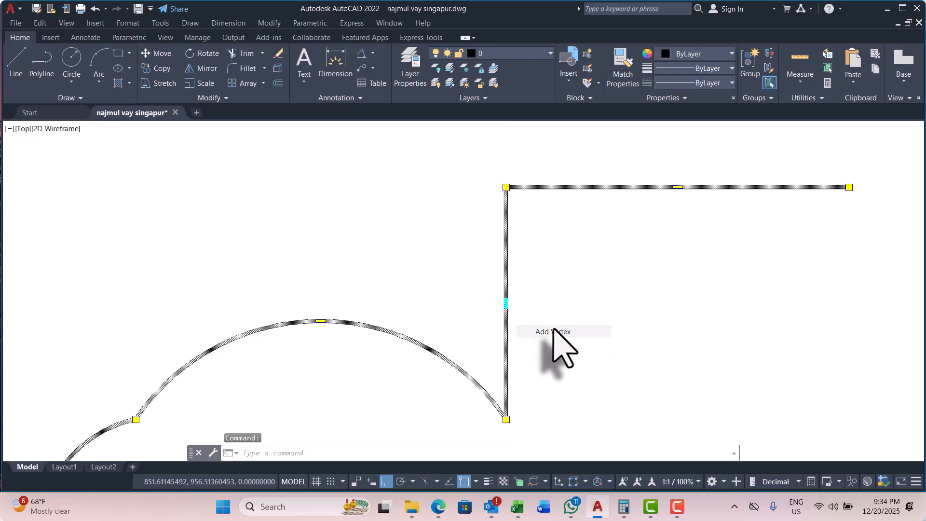
{"action": "scroll", "coordinate": [505, 305], "scroll_direction": "down", "scroll_amount": 2}
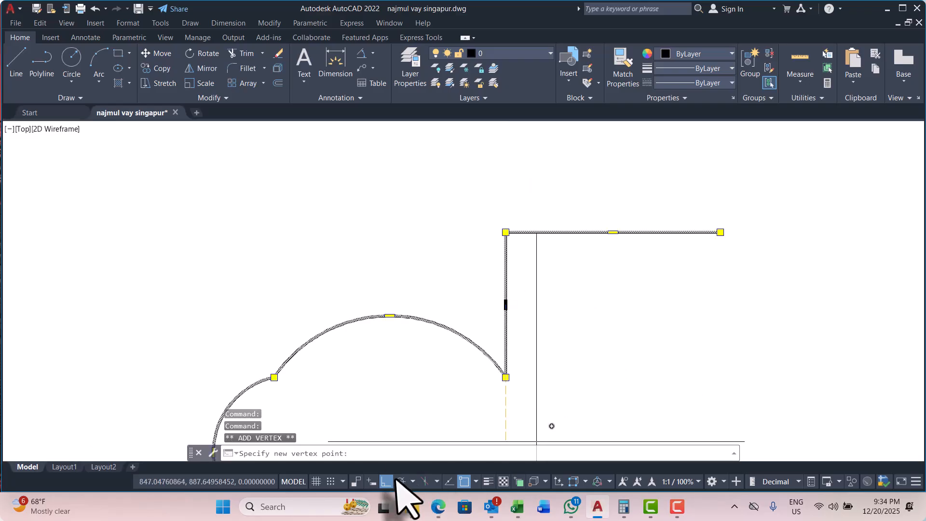
{"action": "left_click", "coordinate": [632, 317]}
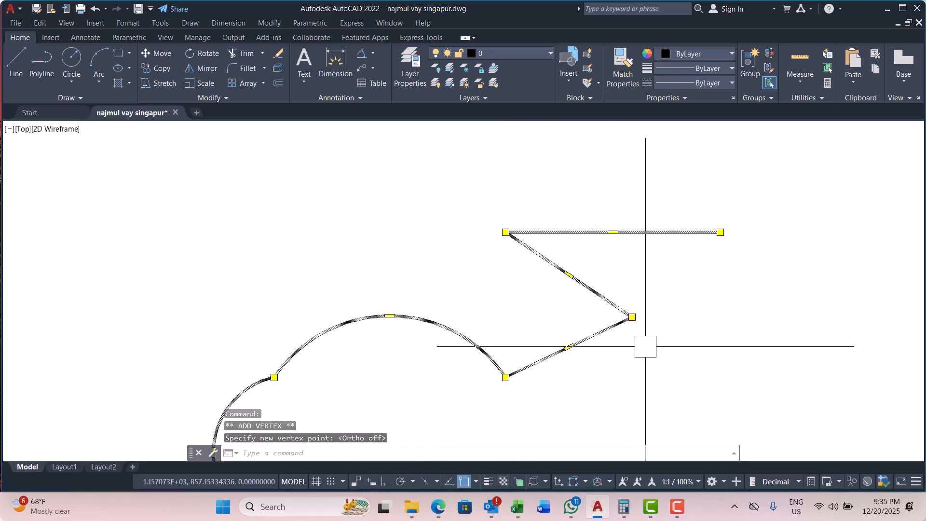
Add another vertex to the lower of the two new slanted segments, placed far to the right at about (3990, 357).
{"action": "middle_click_drag", "start_coordinate": [621, 357], "coordinate": [531, 327]}
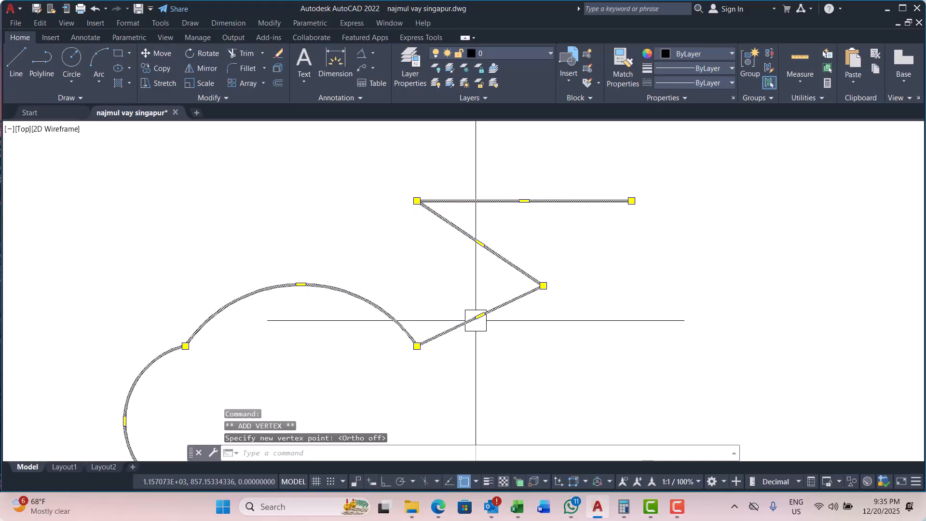
{"action": "left_click", "coordinate": [524, 348]}
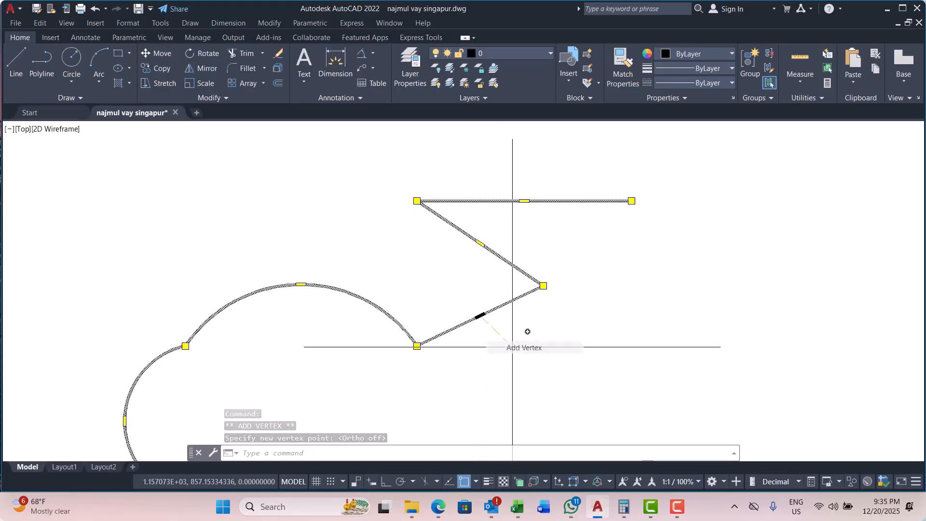
{"action": "scroll", "coordinate": [464, 267], "scroll_direction": "down", "scroll_amount": 5}
{"action": "left_click", "coordinate": [709, 325]}
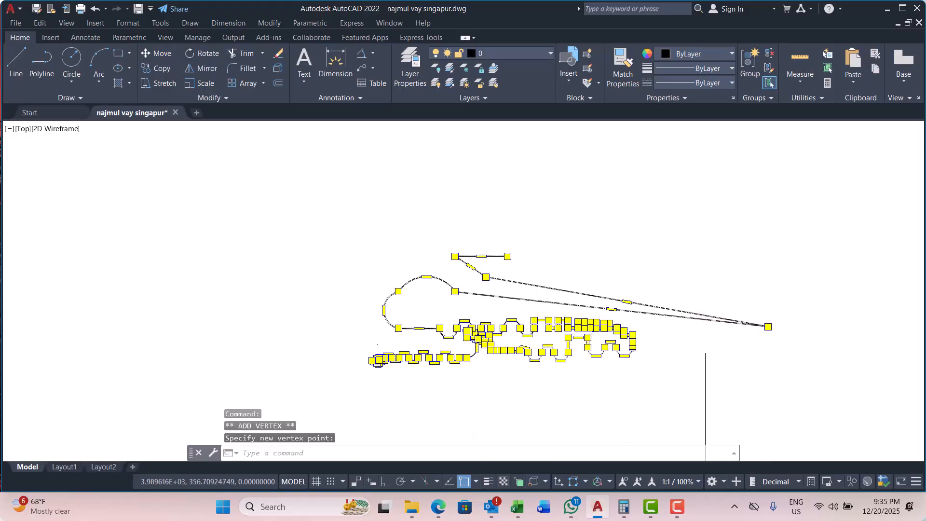
Add a vertex to the upper long segment, raised to a peak at about (2996, 1148), and clear the selection.
{"action": "scroll", "coordinate": [640, 292], "scroll_direction": "up", "scroll_amount": 4}
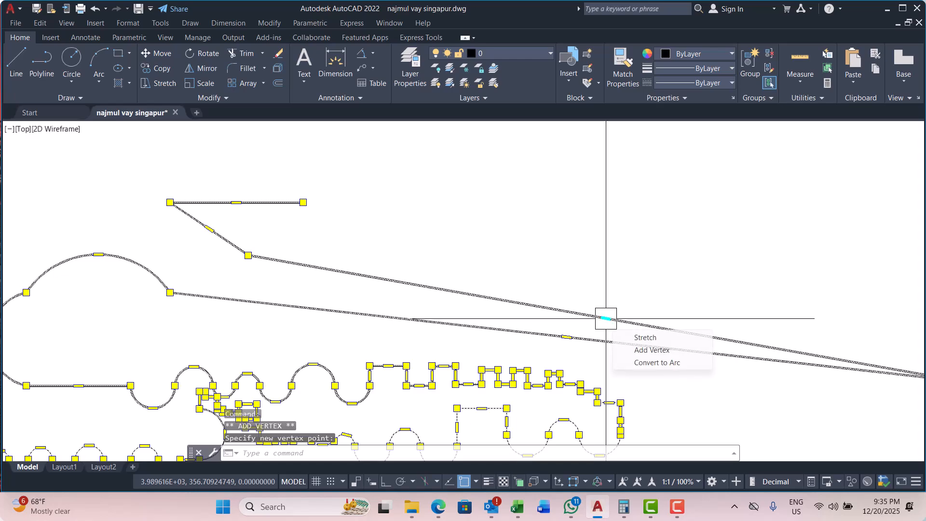
{"action": "left_click", "coordinate": [647, 350]}
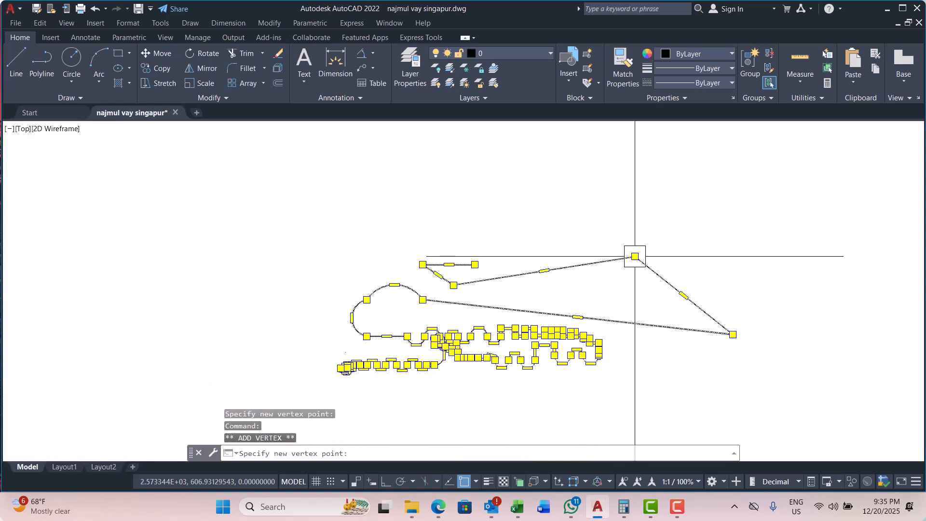
{"action": "key", "text": "Escape"}
{"action": "scroll", "coordinate": [654, 275], "scroll_direction": "up", "scroll_amount": 2}
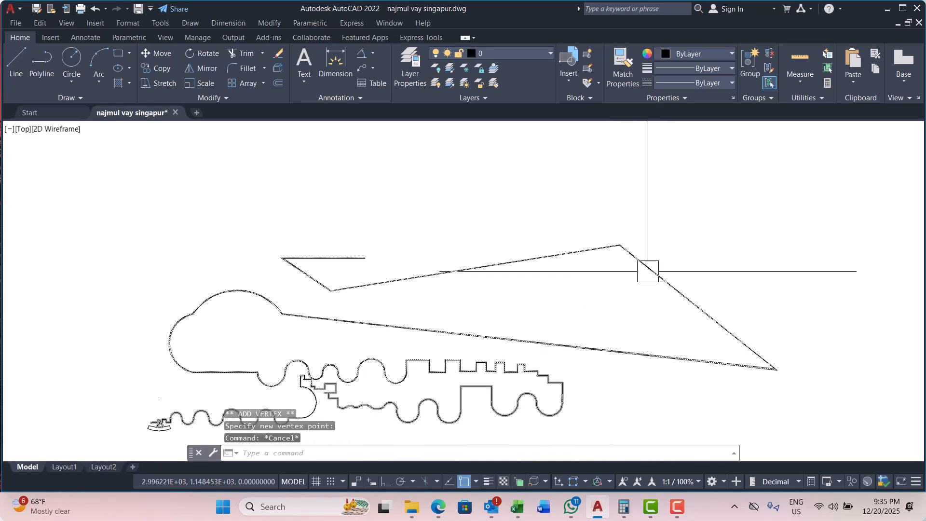
{"action": "left_click", "coordinate": [648, 271]}
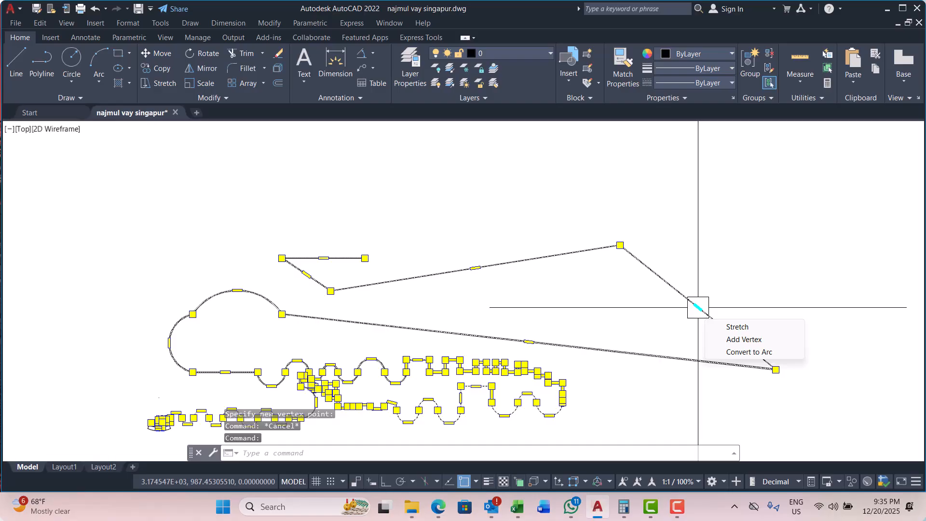
{"action": "key", "text": "Escape"}
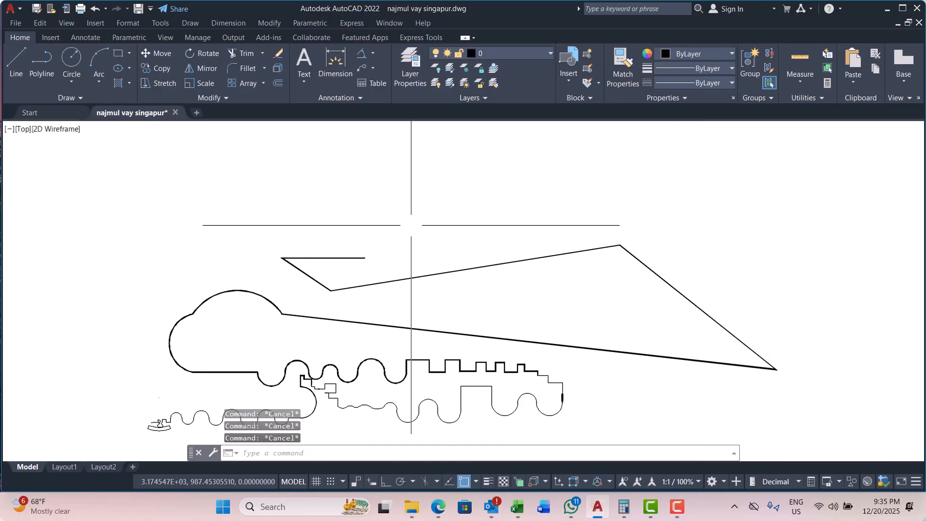
Draw a single, slightly slanted line above the polyline using the Line command.
{"action": "middle_click_drag", "start_coordinate": [411, 225], "coordinate": [418, 262]}
{"action": "type", "text": "l"}
{"action": "key", "text": "Return"}
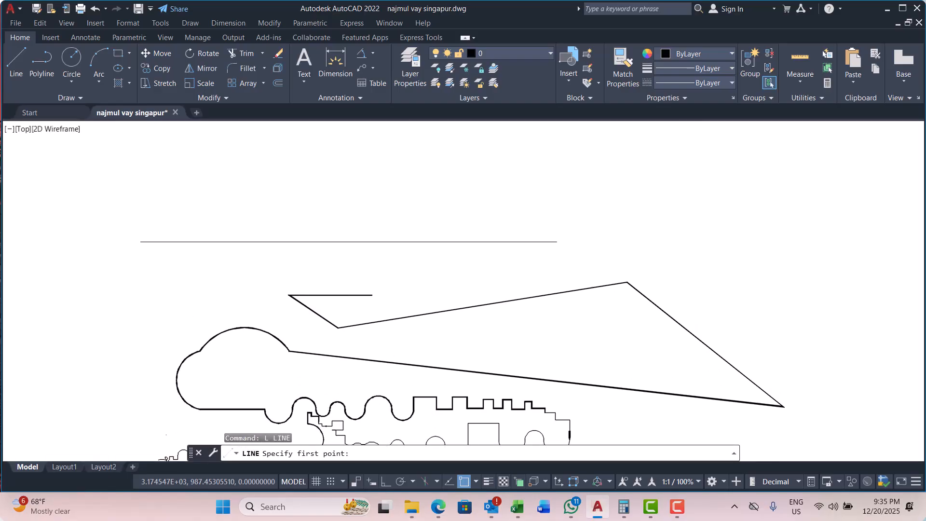
{"action": "left_click", "coordinate": [320, 235]}
{"action": "left_click", "coordinate": [559, 229]}
{"action": "key", "text": "Escape"}
{"action": "key", "text": "Escape"}
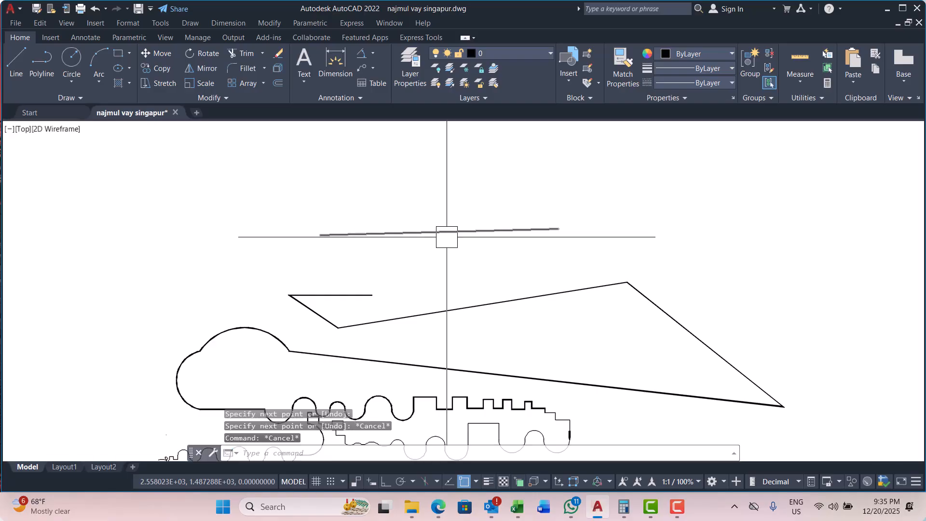
Select the single line and the polyline in turn to compare their grips, including the end grip of the polyline's top segment.
{"action": "scroll", "coordinate": [448, 236], "scroll_direction": "up", "scroll_amount": 2}
{"action": "left_click", "coordinate": [424, 230]}
{"action": "key", "text": "Escape"}
{"action": "scroll", "coordinate": [405, 242], "scroll_direction": "down", "scroll_amount": 2}
{"action": "key", "text": "ctrl+a"}
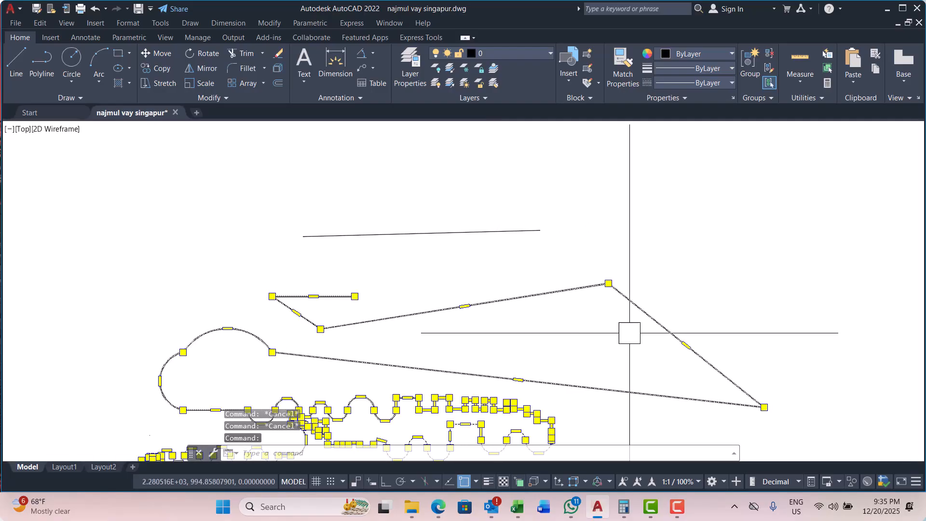
{"action": "scroll", "coordinate": [333, 311], "scroll_direction": "up", "scroll_amount": 2}
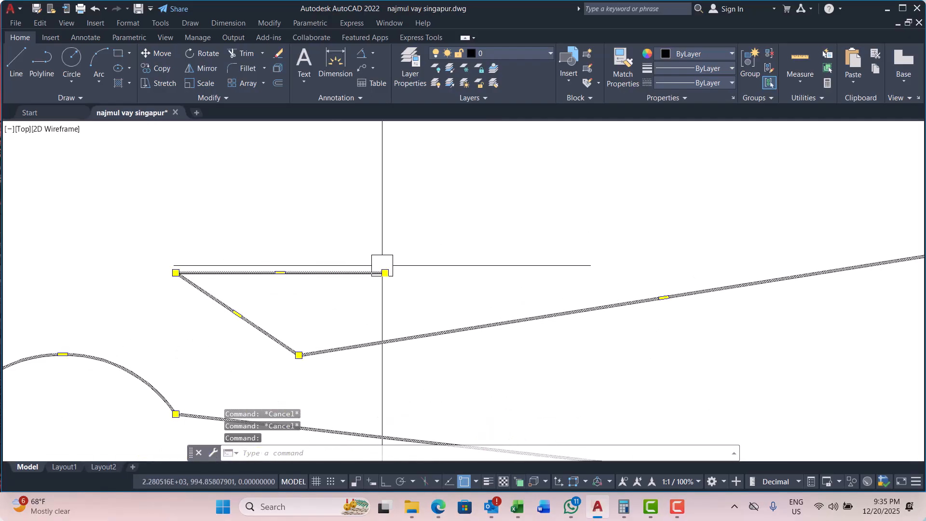
{"action": "left_click", "coordinate": [385, 273]}
{"action": "key", "text": "Escape"}
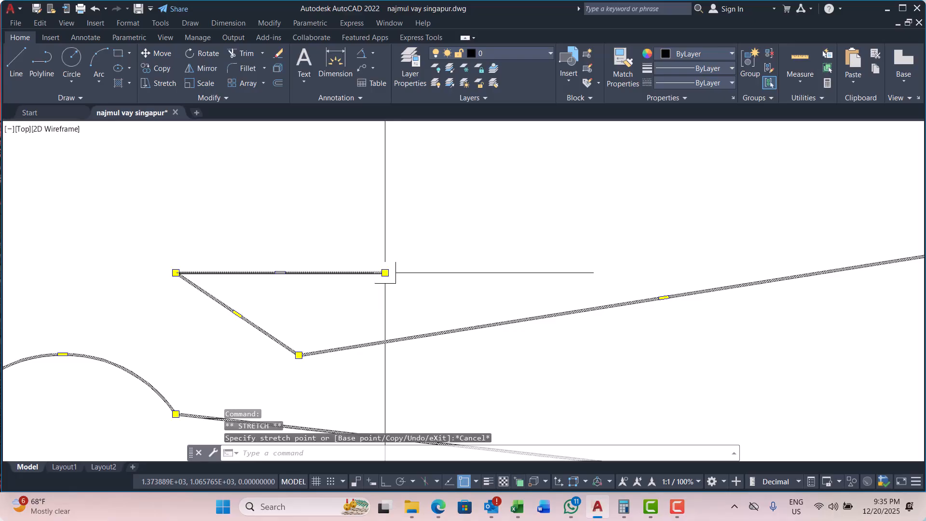
{"action": "scroll", "coordinate": [385, 279], "scroll_direction": "down", "scroll_amount": 2}
{"action": "left_click", "coordinate": [440, 214]}
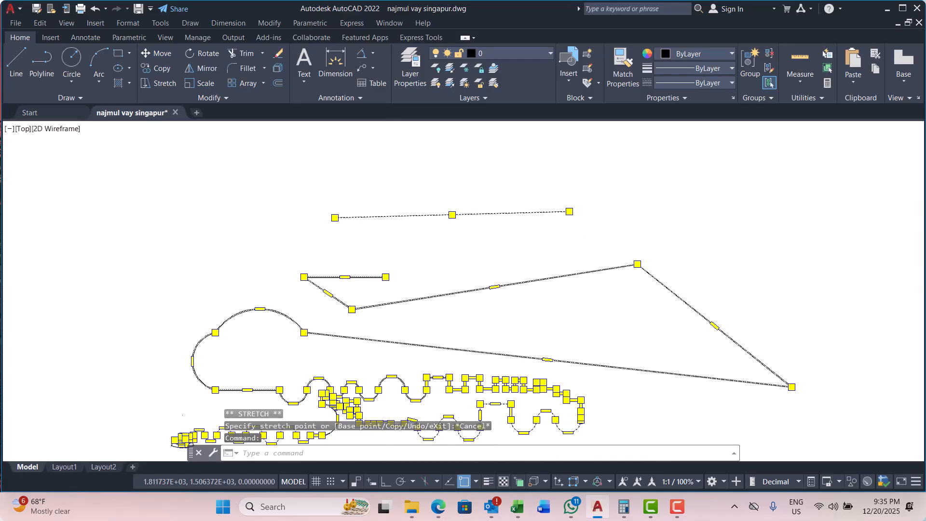
{"action": "key", "text": "Escape"}
Check the single line's selection again, and examine the polyline's grips around its peak and far-right vertices.
{"action": "middle_click_drag", "start_coordinate": [702, 307], "coordinate": [562, 262]}
{"action": "middle_click_drag", "start_coordinate": [361, 221], "coordinate": [478, 342]}
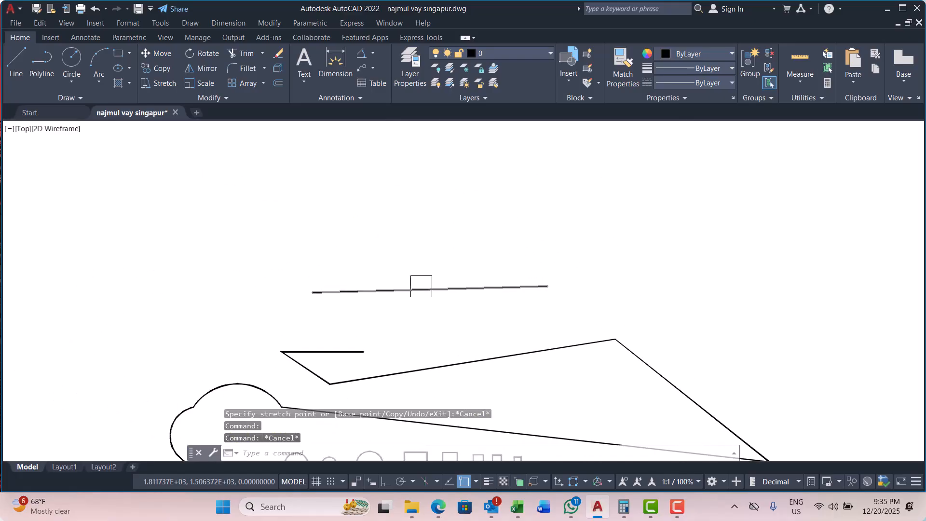
{"action": "left_click", "coordinate": [421, 286]}
{"action": "key", "text": "Escape"}
{"action": "scroll", "coordinate": [411, 247], "scroll_direction": "down", "scroll_amount": 4}
{"action": "scroll", "coordinate": [518, 312], "scroll_direction": "up", "scroll_amount": 2}
{"action": "left_click", "coordinate": [529, 302]}
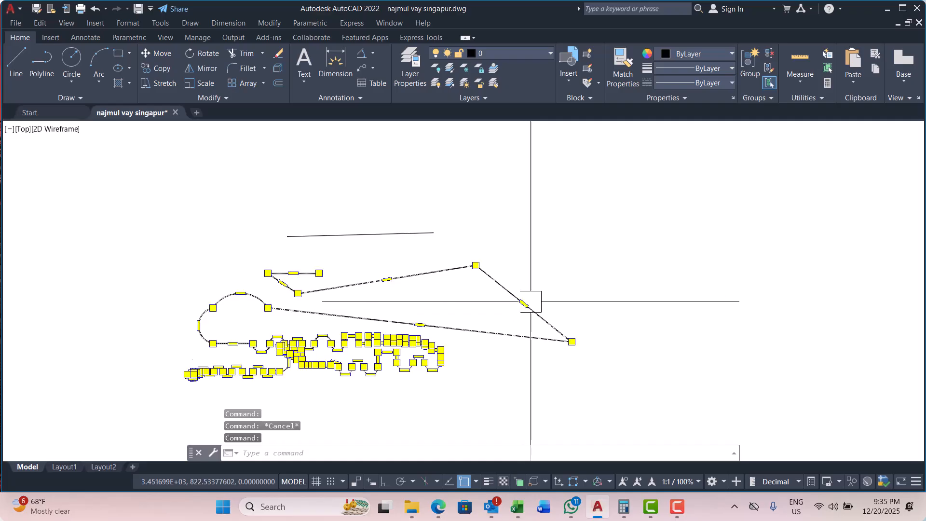
{"action": "scroll", "coordinate": [501, 297], "scroll_direction": "up", "scroll_amount": 4}
{"action": "mouse_move", "coordinate": [473, 271]}
{"action": "middle_mouse_down"}
{"action": "mouse_move", "coordinate": [488, 298]}
{"action": "mouse_move", "coordinate": [531, 310]}
{"action": "middle_mouse_up"}
{"action": "scroll", "coordinate": [492, 291], "scroll_direction": "down", "scroll_amount": 2}
{"action": "scroll", "coordinate": [508, 262], "scroll_direction": "up", "scroll_amount": 2}
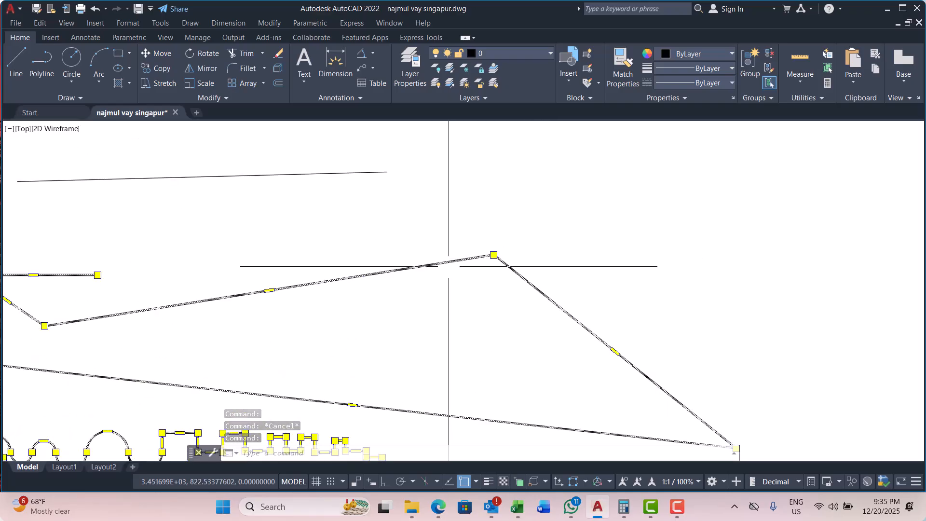
{"action": "key", "text": "Escape"}
{"action": "scroll", "coordinate": [463, 267], "scroll_direction": "down", "scroll_amount": 2}
{"action": "type", "text": "pl"}
{"action": "key", "text": "Return"}
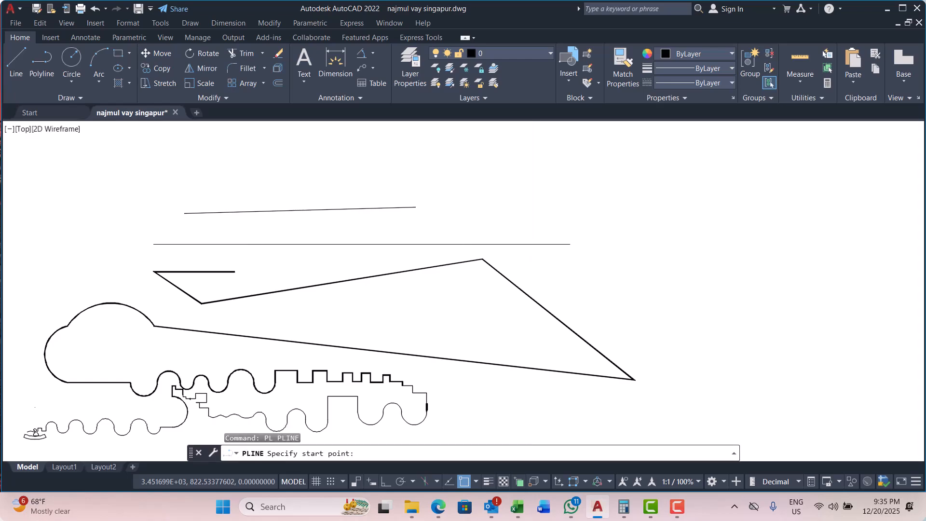
{"action": "scroll", "coordinate": [256, 244], "scroll_direction": "up", "scroll_amount": 2}
{"action": "left_click", "coordinate": [256, 242]}
{"action": "key", "text": "Escape"}
{"action": "scroll", "coordinate": [471, 253], "scroll_direction": "down", "scroll_amount": 4}
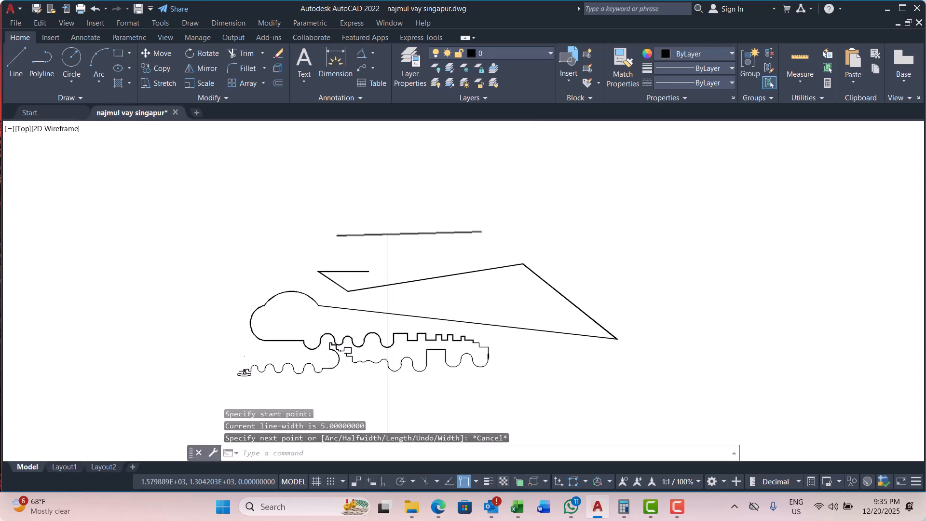
Draw a horizontal polyline about 1694 units long above the slanted line, with Ortho on.
{"action": "key", "text": "Return"}
{"action": "left_click", "coordinate": [336, 209]}
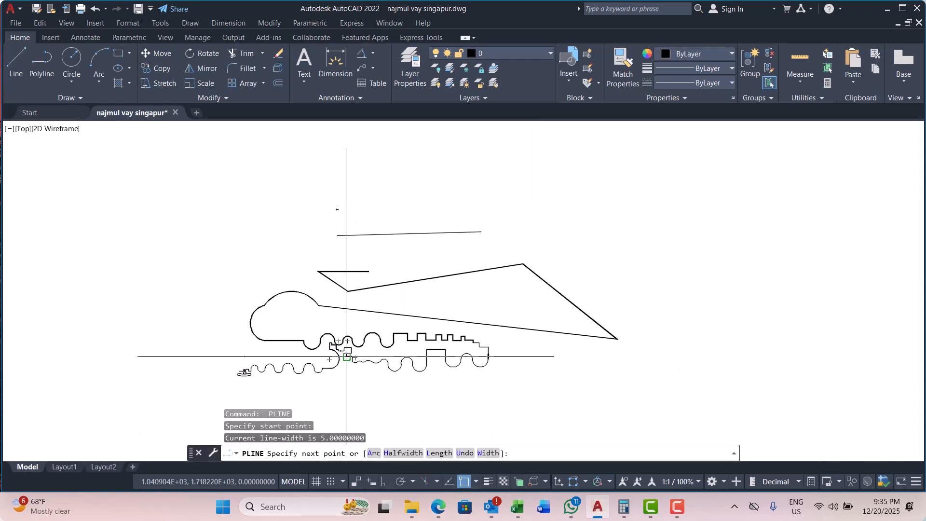
{"action": "left_click", "coordinate": [386, 481]}
{"action": "left_click", "coordinate": [497, 215]}
{"action": "key", "text": "Escape"}
{"action": "key", "text": "Escape"}
{"action": "scroll", "coordinate": [384, 218], "scroll_direction": "up", "scroll_amount": 4}
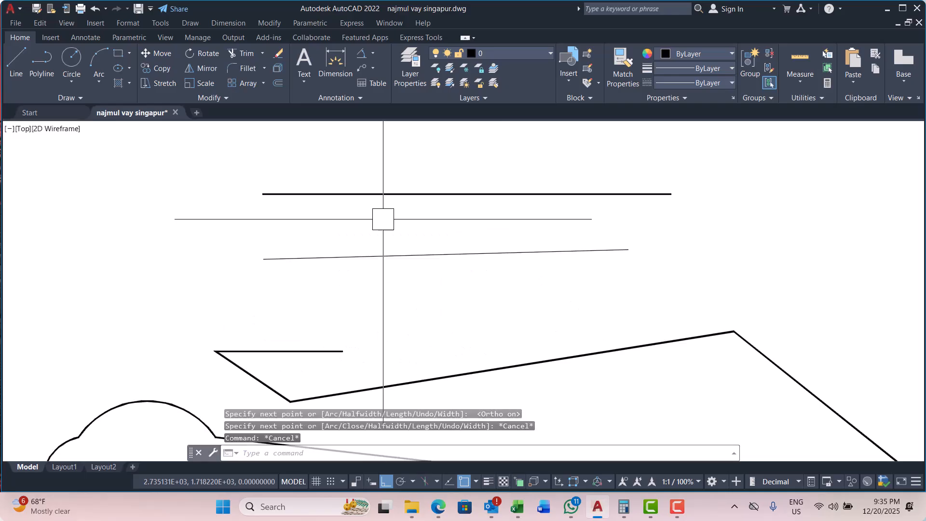
Erase the slanted single line below the new horizontal polyline.
{"action": "key", "text": "Escape"}
{"action": "left_click", "coordinate": [413, 255]}
{"action": "type", "text": "e"}
{"action": "key", "text": "Return"}
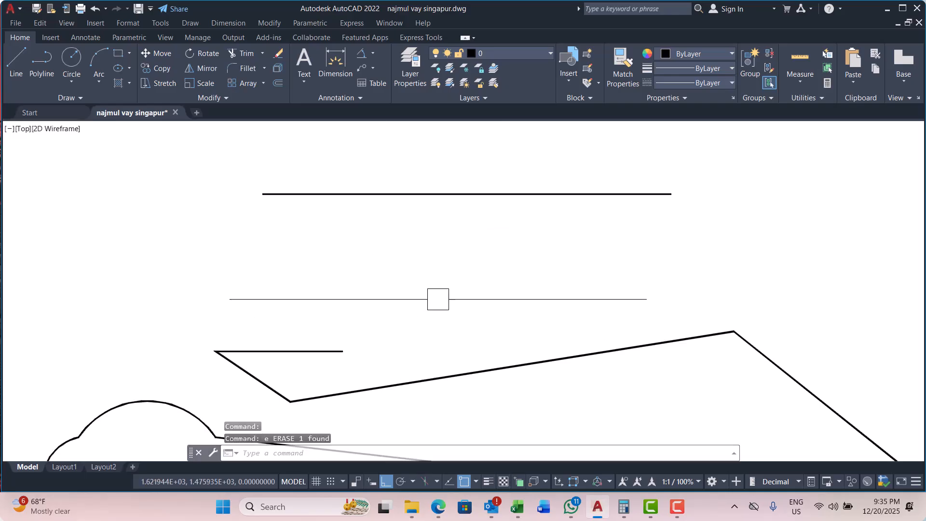
Draw a horizontal line just below the thick horizontal polyline, spanning slightly more than its length, and compare their thickness.
{"action": "type", "text": "l"}
{"action": "key", "text": "Return"}
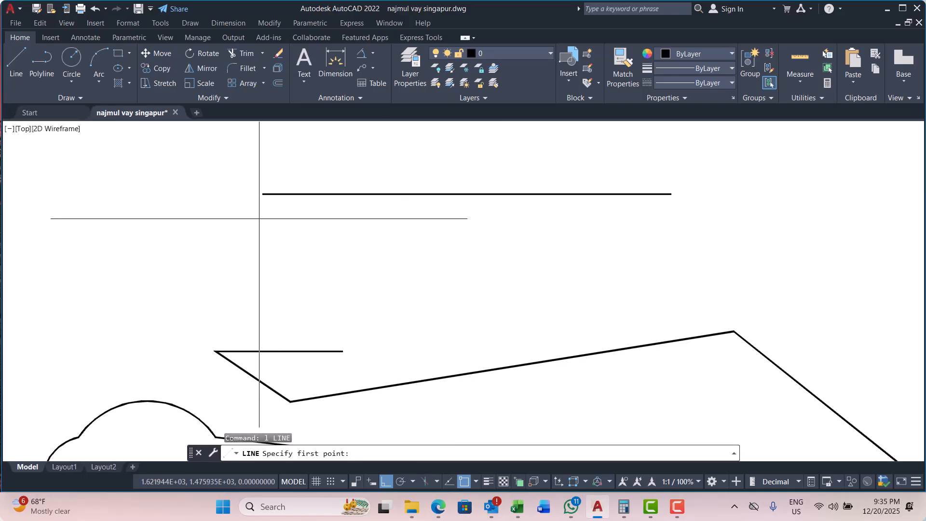
{"action": "left_click", "coordinate": [259, 219]}
{"action": "left_click", "coordinate": [677, 218]}
{"action": "key", "text": "Escape"}
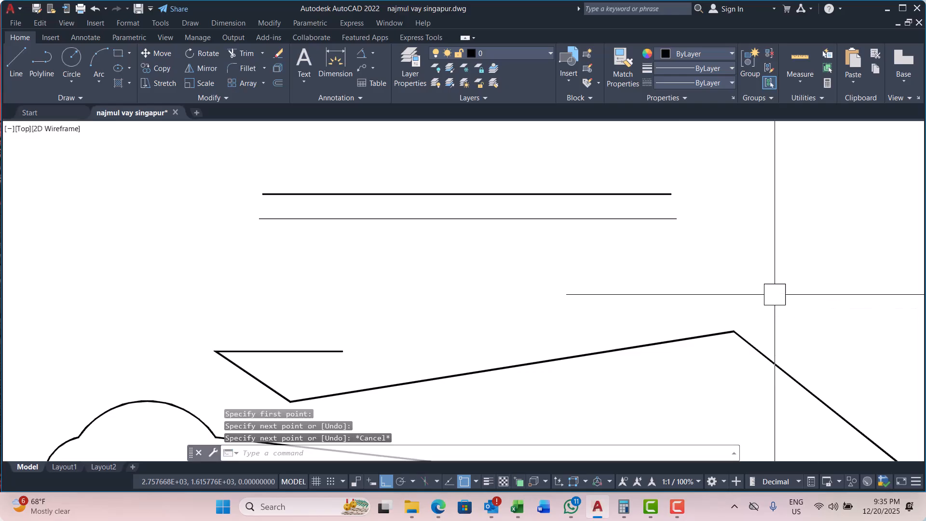
{"action": "key", "text": "Escape"}
{"action": "key", "text": "Escape"}
{"action": "scroll", "coordinate": [449, 175], "scroll_direction": "up", "scroll_amount": 6}
{"action": "scroll", "coordinate": [441, 254], "scroll_direction": "down", "scroll_amount": 6}
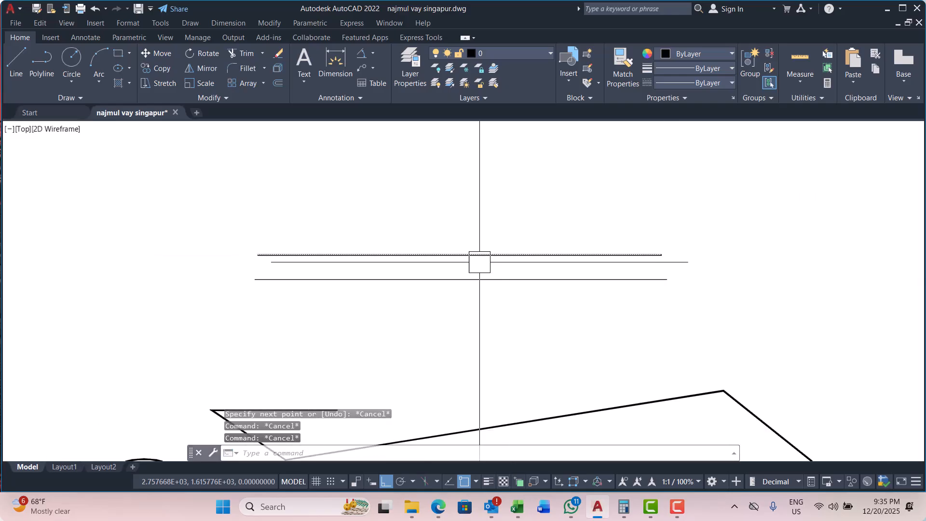
Start a polyline just below the left end of the thick horizontal polyline, with starting and ending width 0.
{"action": "type", "text": "PL"}
{"action": "key", "text": "Return"}
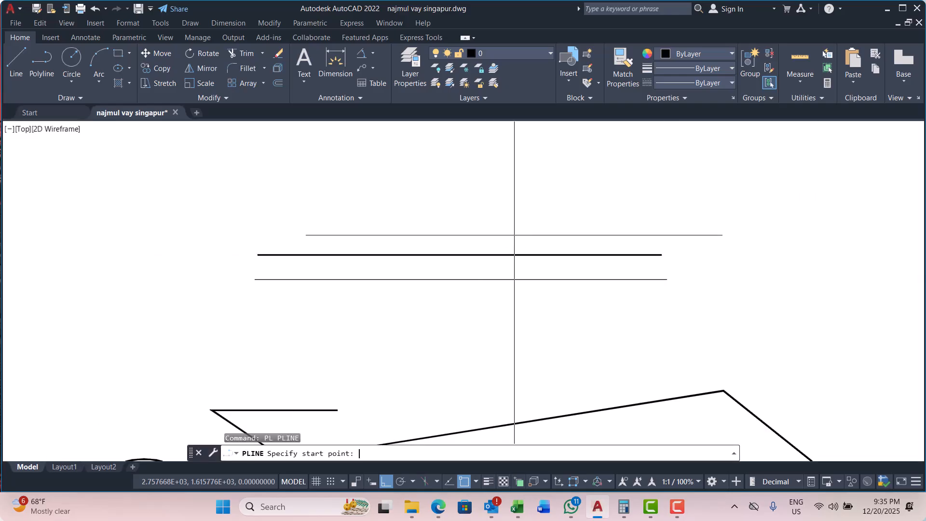
{"action": "scroll", "coordinate": [267, 277], "scroll_direction": "up", "scroll_amount": 4}
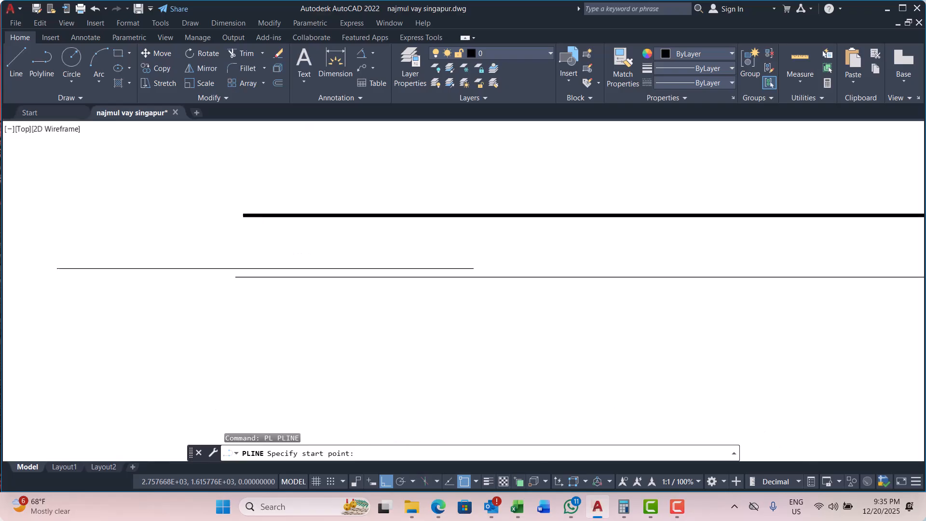
{"action": "left_click", "coordinate": [241, 240]}
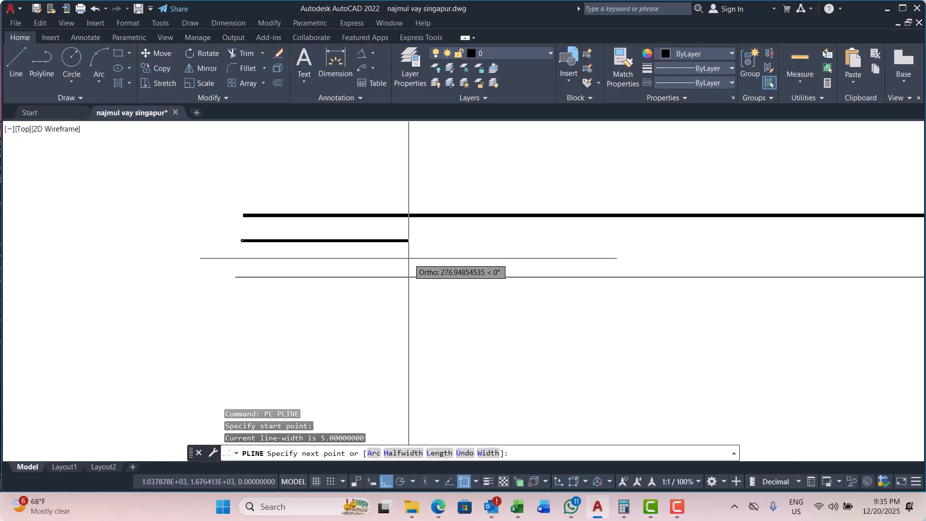
{"action": "type", "text": "w"}
{"action": "key", "text": "Return"}
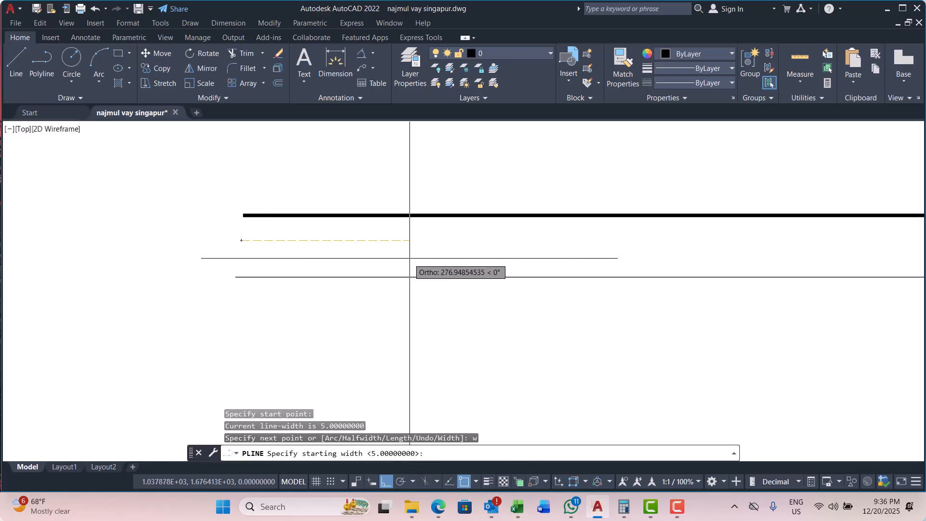
{"action": "type", "text": "0"}
{"action": "key", "text": "Return"}
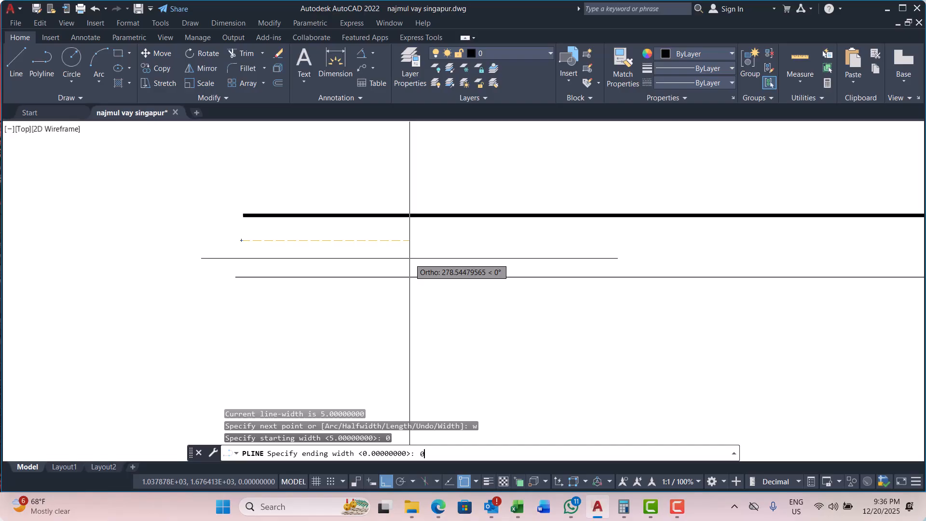
{"action": "key", "text": "Return"}
Finish the zero-width polyline as a horizontal segment about 1742 units long, ending slightly past the thick polyline's right end.
{"action": "scroll", "coordinate": [302, 260], "scroll_direction": "down", "scroll_amount": 4}
{"action": "scroll", "coordinate": [676, 259], "scroll_direction": "up", "scroll_amount": 2}
{"action": "left_click", "coordinate": [696, 259]}
{"action": "key", "text": "Escape"}
{"action": "key", "text": "Escape"}
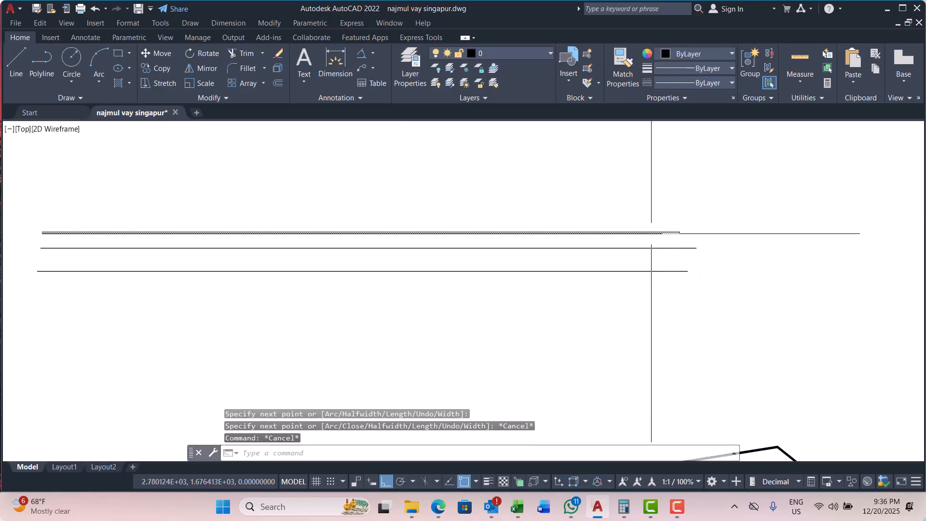
Erase the thick horizontal polyline above the zero-width polyline and clear any remaining selection.
{"action": "left_click", "coordinate": [651, 234]}
{"action": "type", "text": "e"}
{"action": "key", "text": "Return"}
{"action": "scroll", "coordinate": [645, 241], "scroll_direction": "up", "scroll_amount": 2}
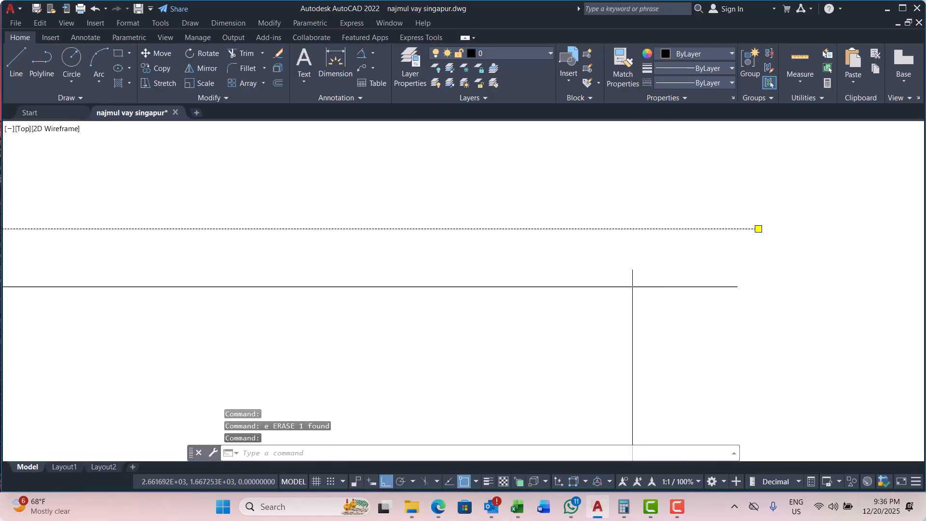
{"action": "key", "text": "Escape"}
{"action": "key", "text": "Escape"}
{"action": "scroll", "coordinate": [648, 263], "scroll_direction": "down", "scroll_amount": 4}
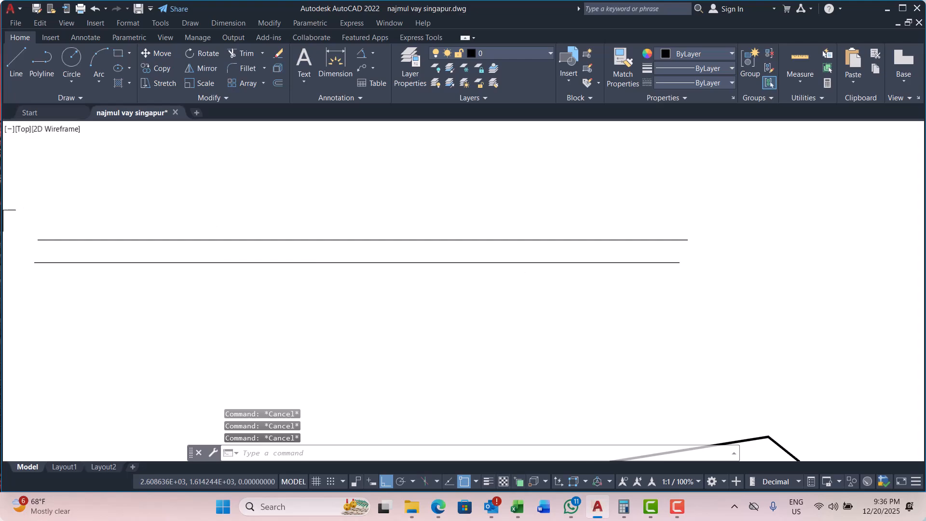
Compare the thickness of the zero-width polyline and the ordinary line below it, starting at their left ends.
{"action": "scroll", "coordinate": [33, 231], "scroll_direction": "up", "scroll_amount": 2}
{"action": "scroll", "coordinate": [48, 253], "scroll_direction": "up", "scroll_amount": 1}
{"action": "scroll", "coordinate": [31, 284], "scroll_direction": "up", "scroll_amount": 1}
{"action": "mouse_move", "coordinate": [33, 287]}
{"action": "middle_mouse_down"}
{"action": "mouse_move", "coordinate": [41, 302]}
{"action": "mouse_move", "coordinate": [195, 266]}
{"action": "middle_mouse_up"}
{"action": "scroll", "coordinate": [195, 266], "scroll_direction": "down", "scroll_amount": 2}
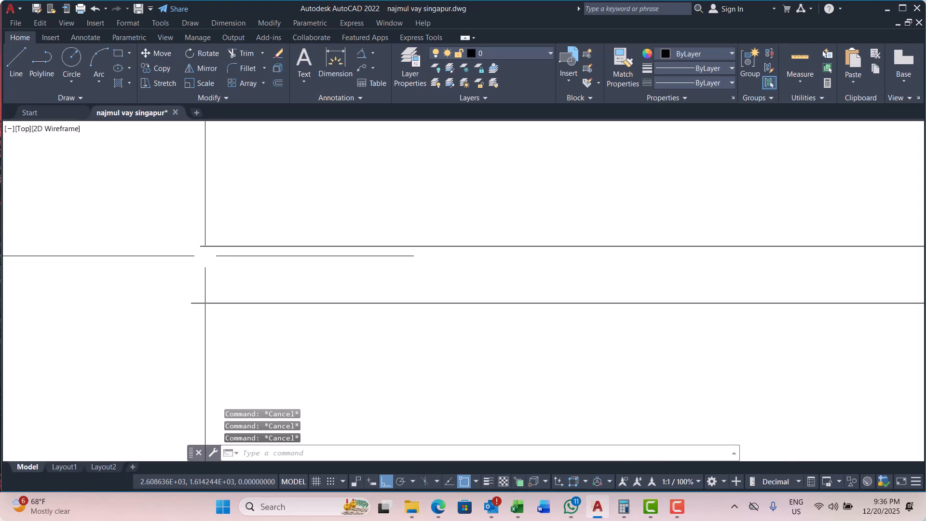
{"action": "scroll", "coordinate": [205, 256], "scroll_direction": "down", "scroll_amount": 3}
{"action": "scroll", "coordinate": [287, 275], "scroll_direction": "down", "scroll_amount": 2}
{"action": "scroll", "coordinate": [311, 271], "scroll_direction": "up", "scroll_amount": 2}
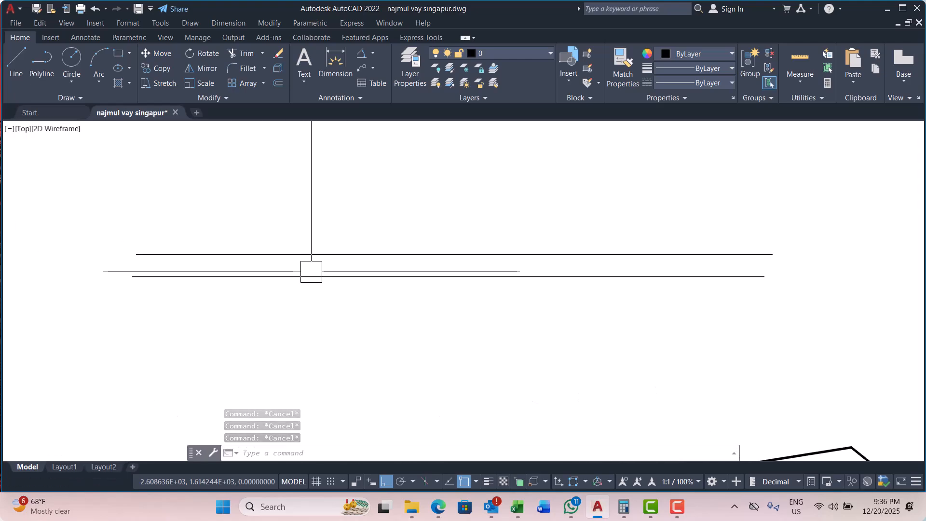
Select the lower line and the upper polyline in turn and compare their endpoint and middle grips.
{"action": "left_click", "coordinate": [368, 276]}
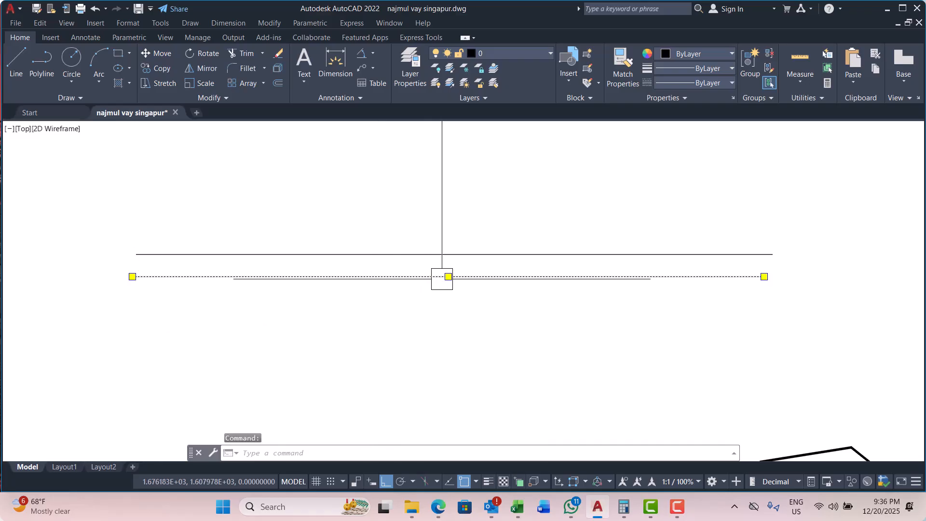
{"action": "key", "text": "Escape"}
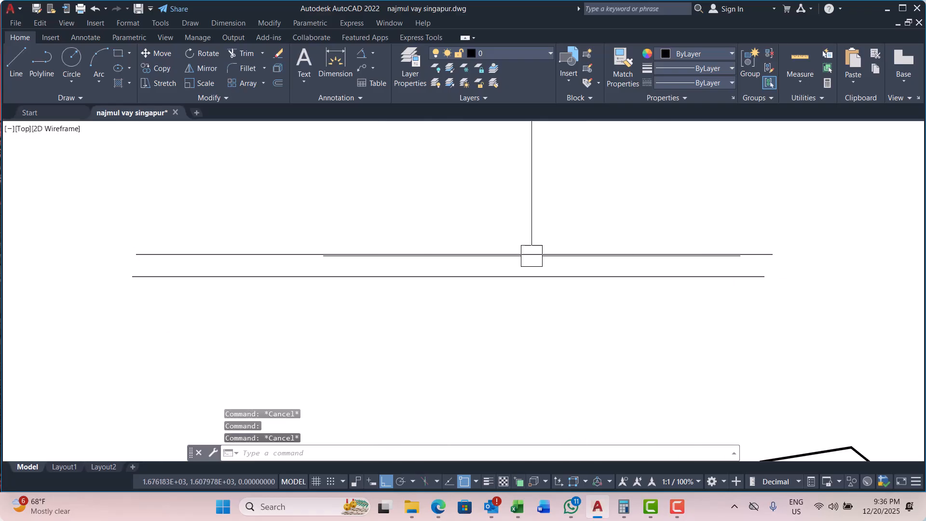
{"action": "left_click", "coordinate": [574, 264]}
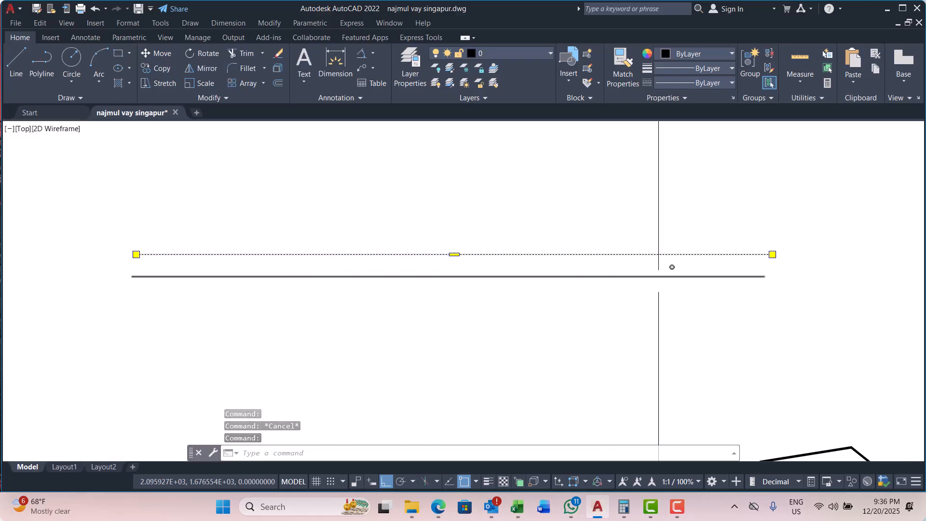
{"action": "left_click", "coordinate": [773, 254]}
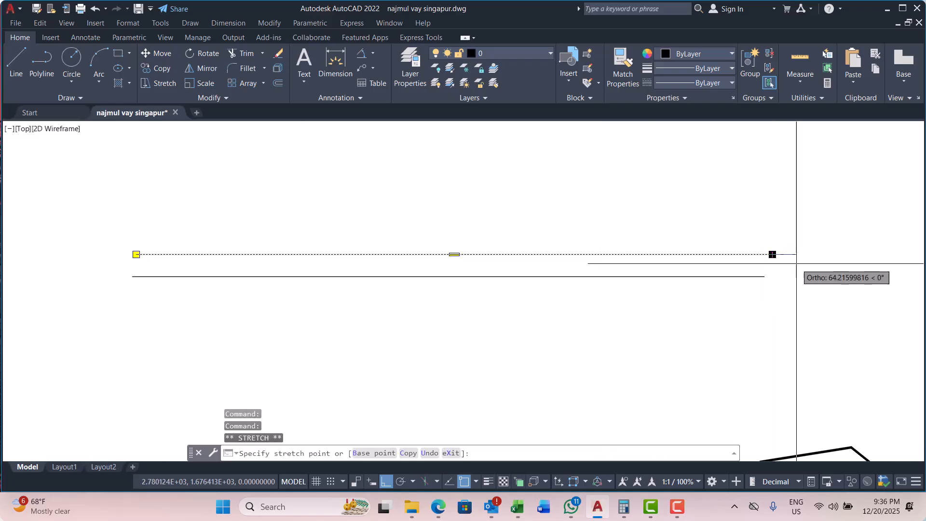
{"action": "key", "text": "Escape"}
{"action": "key", "text": "Escape"}
{"action": "key", "text": "Escape"}
{"action": "left_click", "coordinate": [491, 258]}
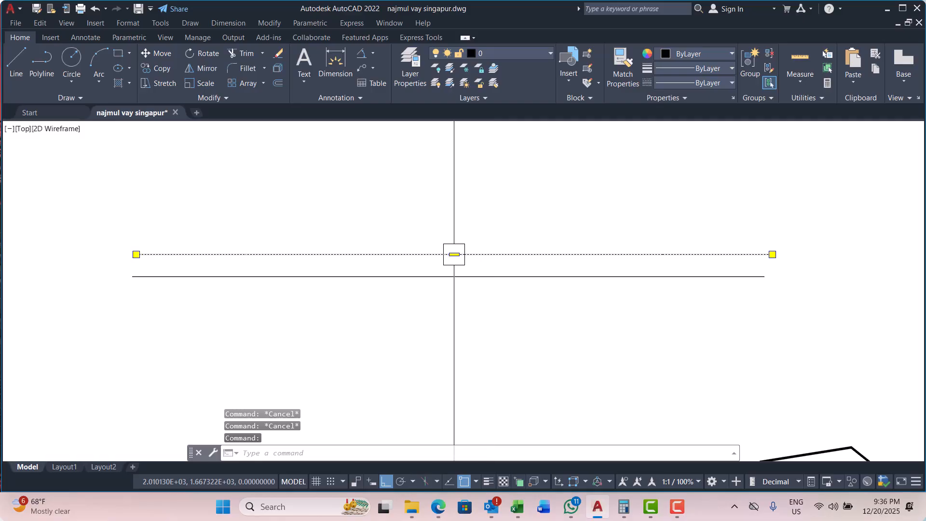
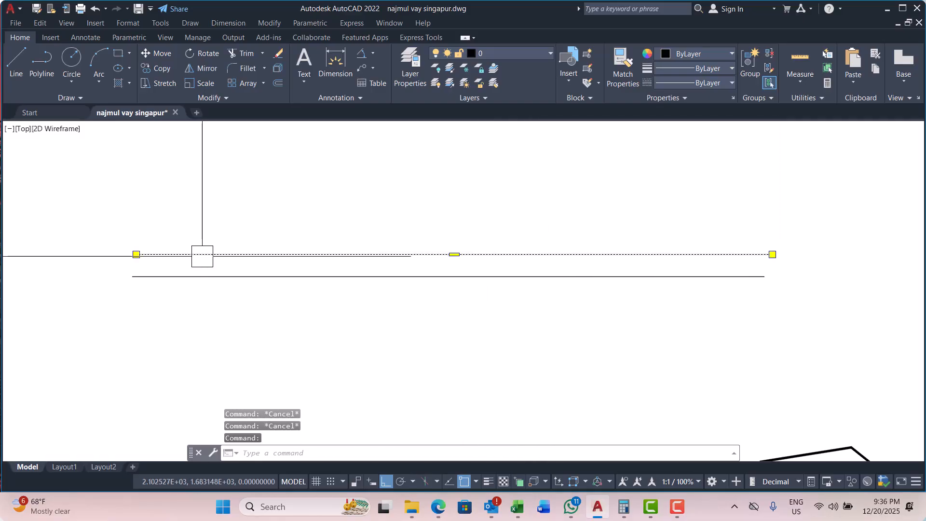
{"action": "key", "text": "Escape"}
{"action": "left_click", "coordinate": [160, 277]}
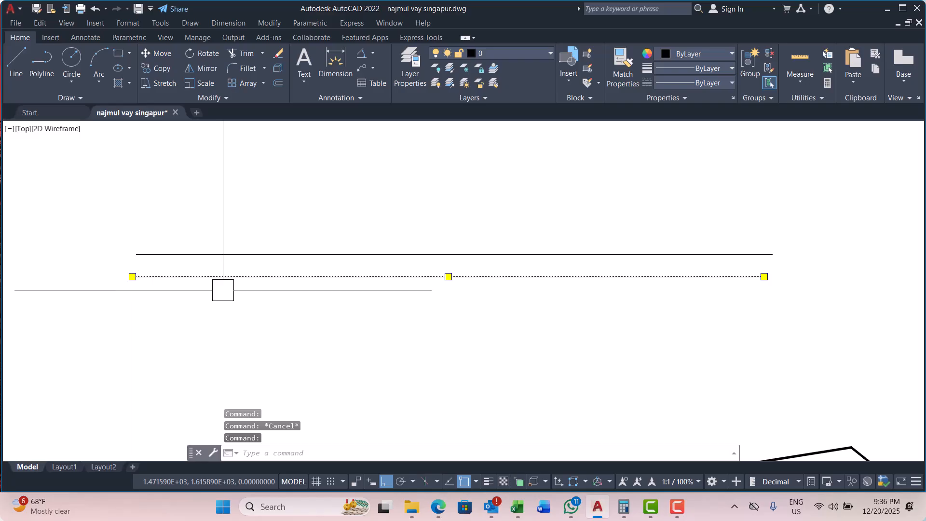
{"action": "key", "text": "Escape"}
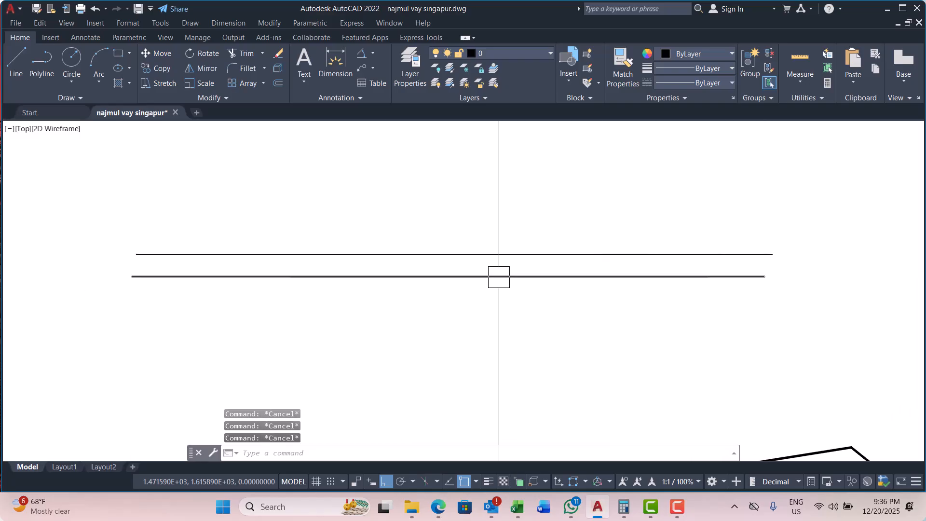
Stretch the upper polyline from its middle grip about 484 units to the right, with Ortho on.
{"action": "left_click", "coordinate": [441, 254]}
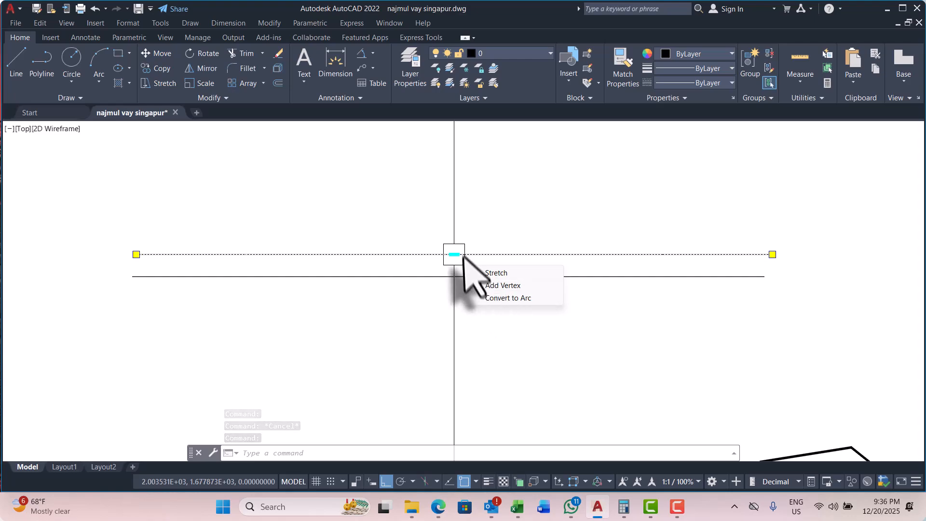
{"action": "left_click", "coordinate": [497, 272]}
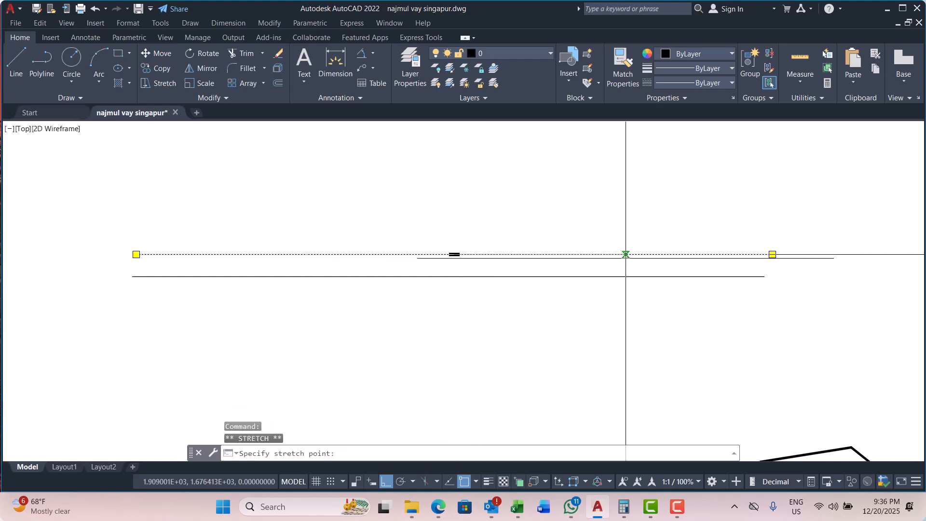
{"action": "left_click", "coordinate": [660, 292]}
{"action": "scroll", "coordinate": [456, 230], "scroll_direction": "down", "scroll_amount": 4}
{"action": "scroll", "coordinate": [547, 225], "scroll_direction": "up", "scroll_amount": 6}
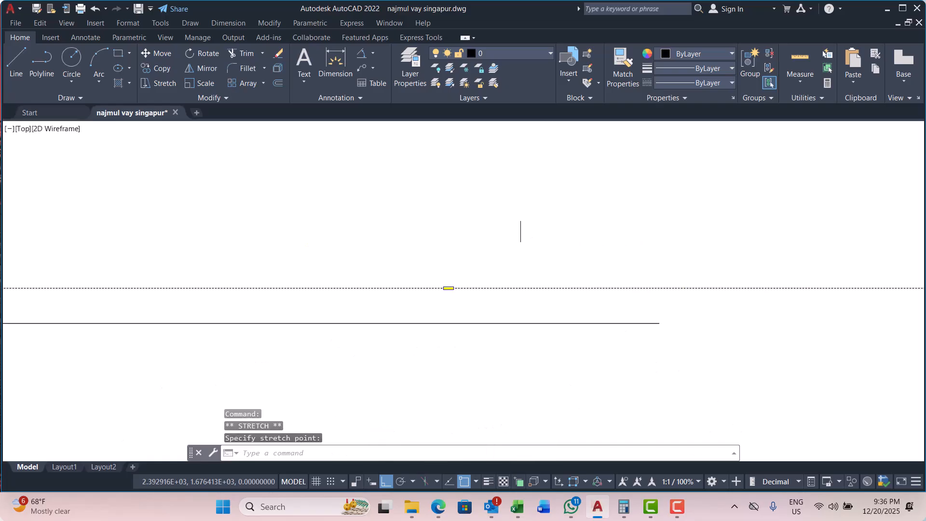
Add a vertex from the polyline's middle grip, about 441 units straight above it.
{"action": "left_click", "coordinate": [449, 288]}
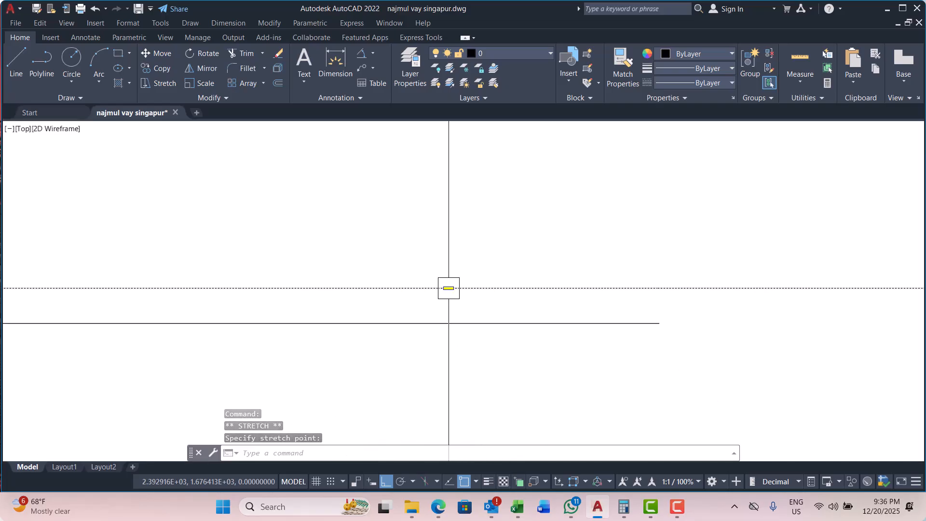
{"action": "key", "text": "Escape"}
{"action": "scroll", "coordinate": [305, 256], "scroll_direction": "down", "scroll_amount": 4}
{"action": "scroll", "coordinate": [365, 268], "scroll_direction": "up", "scroll_amount": 2}
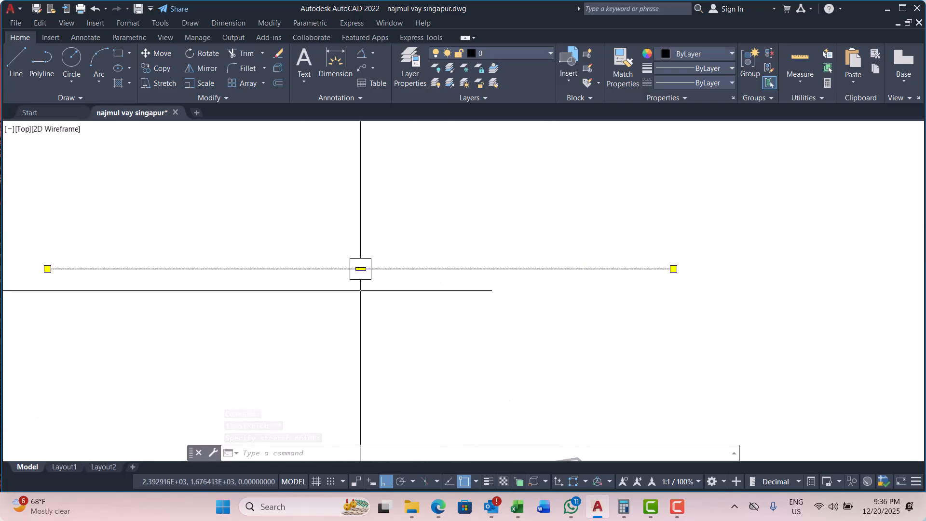
{"action": "mouse_move", "coordinate": [360, 269]}
{"action": "left_click", "coordinate": [400, 303]}
{"action": "scroll", "coordinate": [400, 302], "scroll_direction": "down", "scroll_amount": 4}
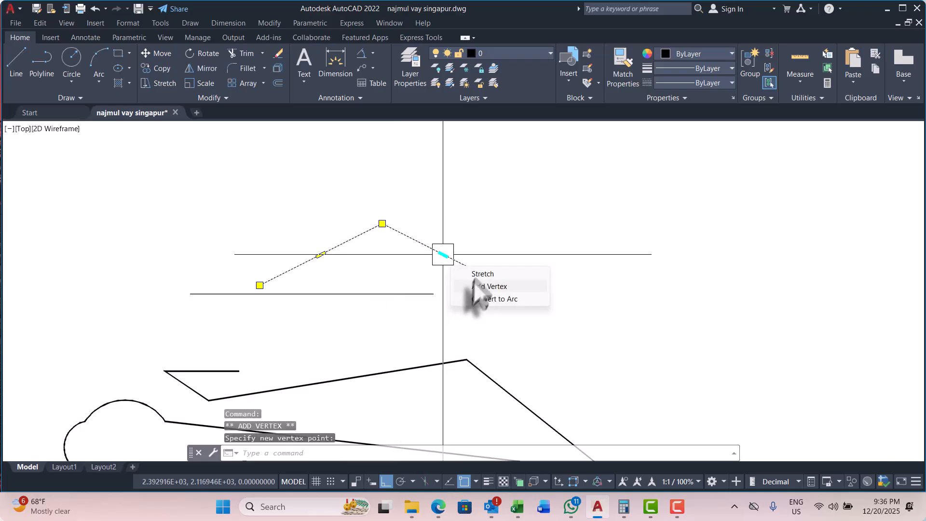
Stretch the polyline's right segment about 967 units to the right and its left segment about 368 units upward.
{"action": "left_click", "coordinate": [460, 274]}
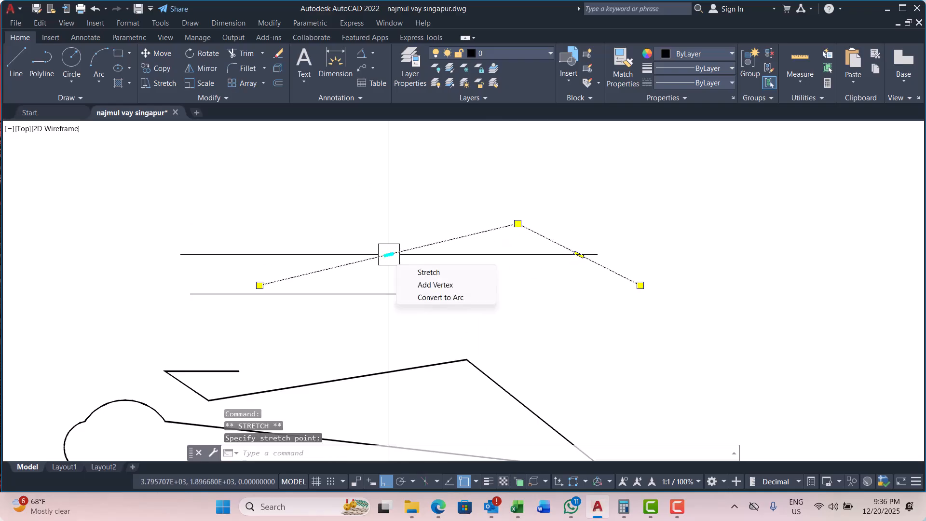
{"action": "left_click", "coordinate": [428, 272]}
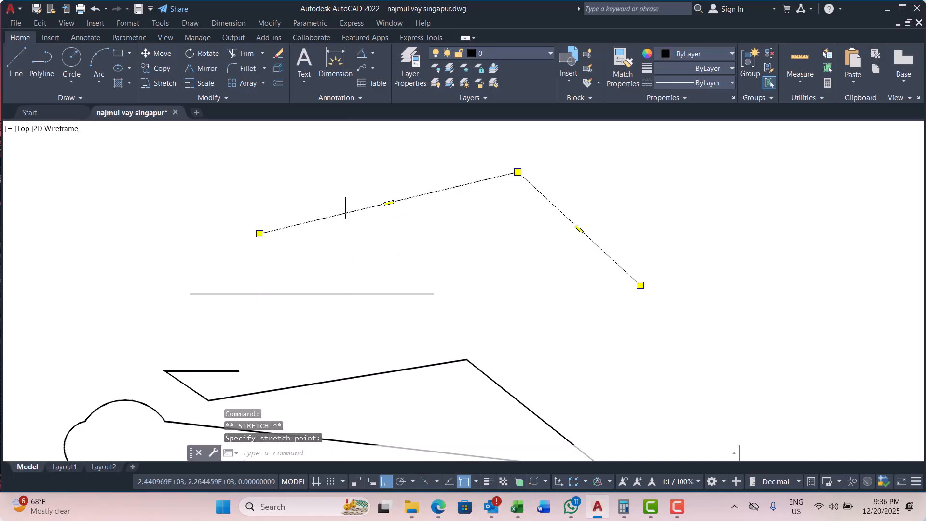
Add a vertex to the polyline's left segment, about 1285 units straight above its midpoint.
{"action": "mouse_move", "coordinate": [388, 202]}
{"action": "left_click", "coordinate": [432, 232]}
{"action": "scroll", "coordinate": [414, 245], "scroll_direction": "down", "scroll_amount": 4}
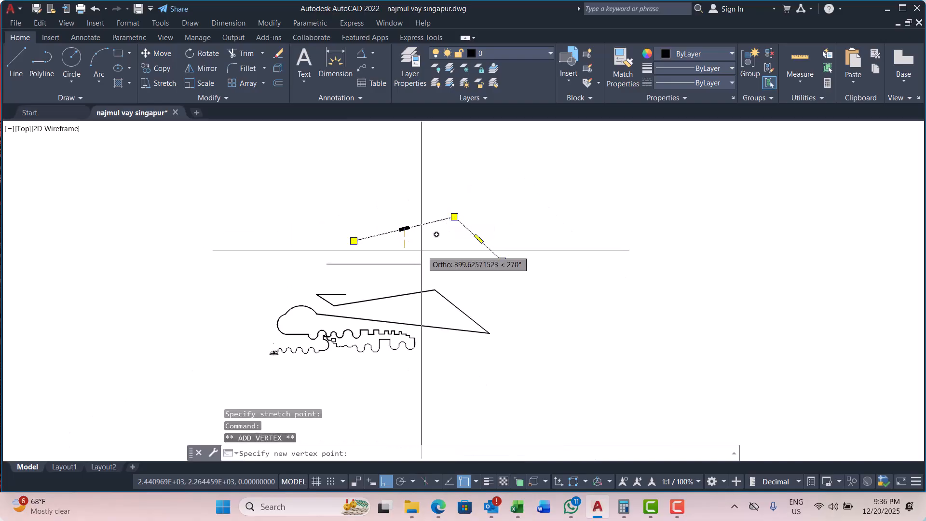
{"action": "left_click", "coordinate": [404, 157]}
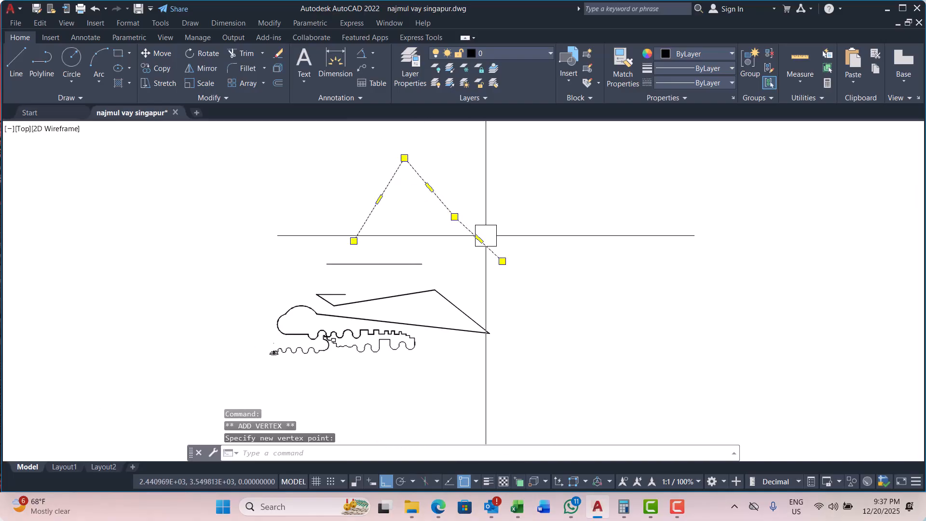
Add a vertex to the polyline's last segment, about 3997 units to the right of its midpoint, and deselect the polyline.
{"action": "left_click", "coordinate": [521, 271]}
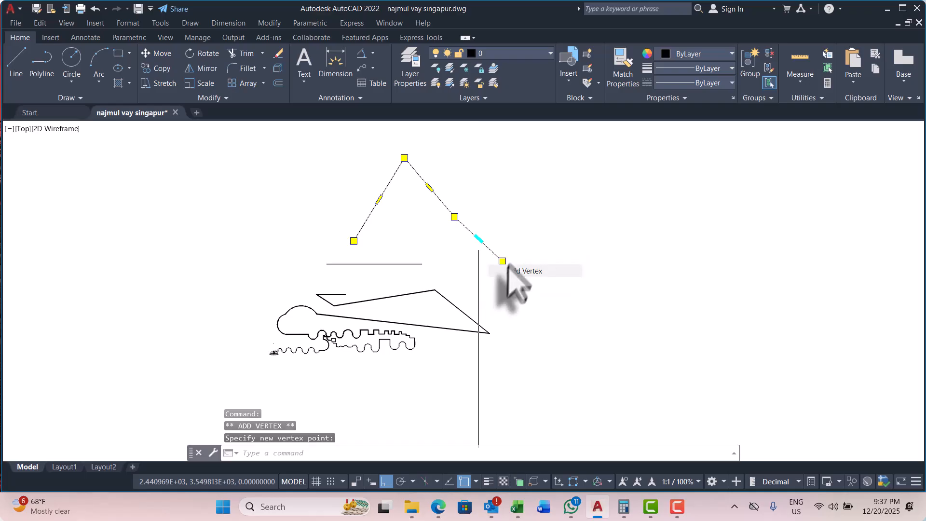
{"action": "left_click", "coordinate": [697, 239]}
{"action": "scroll", "coordinate": [548, 294], "scroll_direction": "up", "scroll_amount": 2}
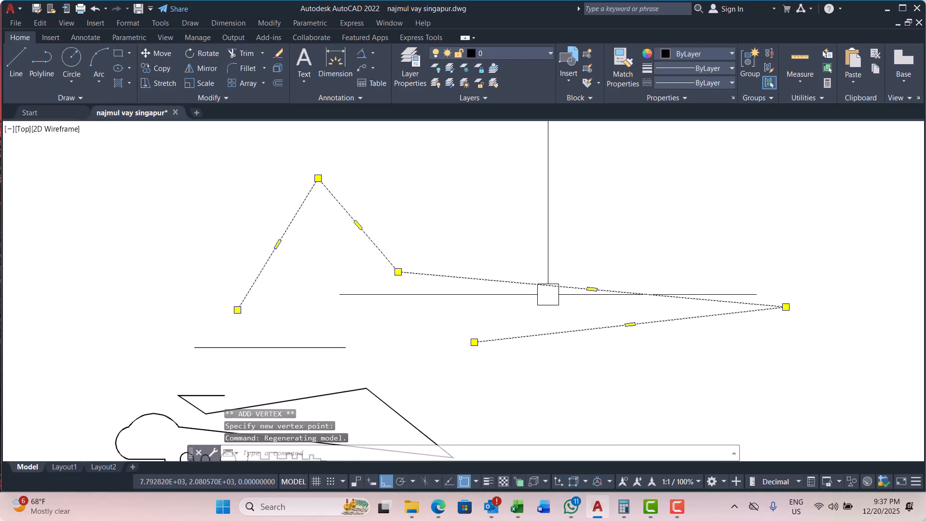
{"action": "key", "text": "Escape"}
{"action": "key", "text": "Escape"}
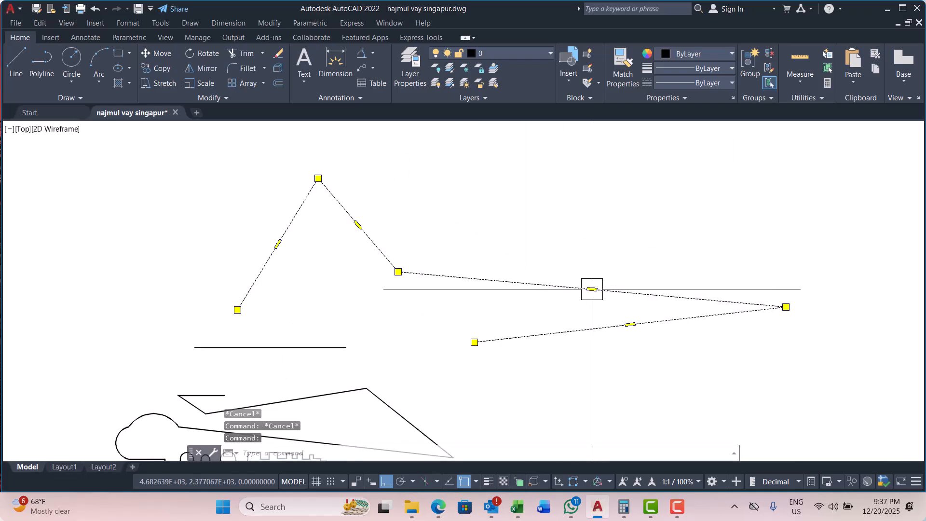
Convert the long upper segment leading to the far-right vertex into an arc, its midpoint about 1180 units above the segment.
{"action": "left_click", "coordinate": [630, 333]}
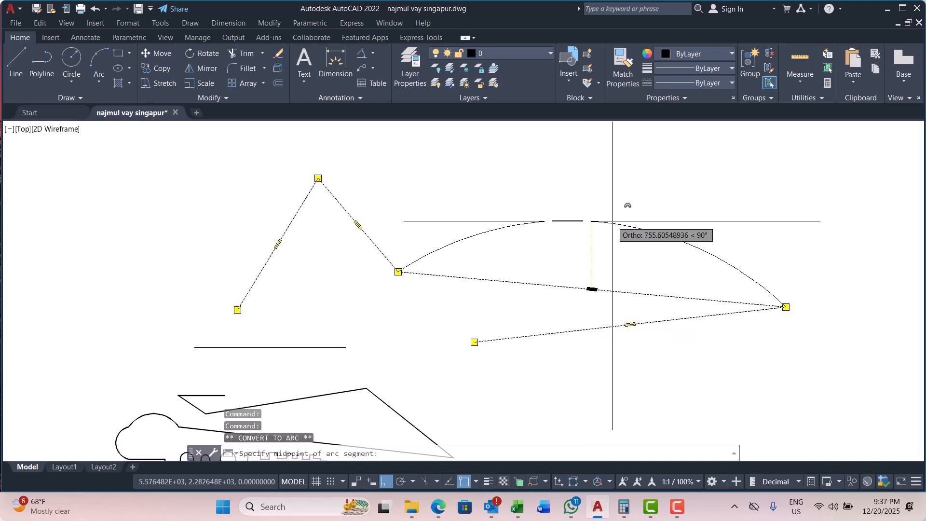
{"action": "scroll", "coordinate": [495, 266], "scroll_direction": "down", "scroll_amount": 4}
{"action": "scroll", "coordinate": [447, 270], "scroll_direction": "up", "scroll_amount": 4}
{"action": "key", "text": "Escape"}
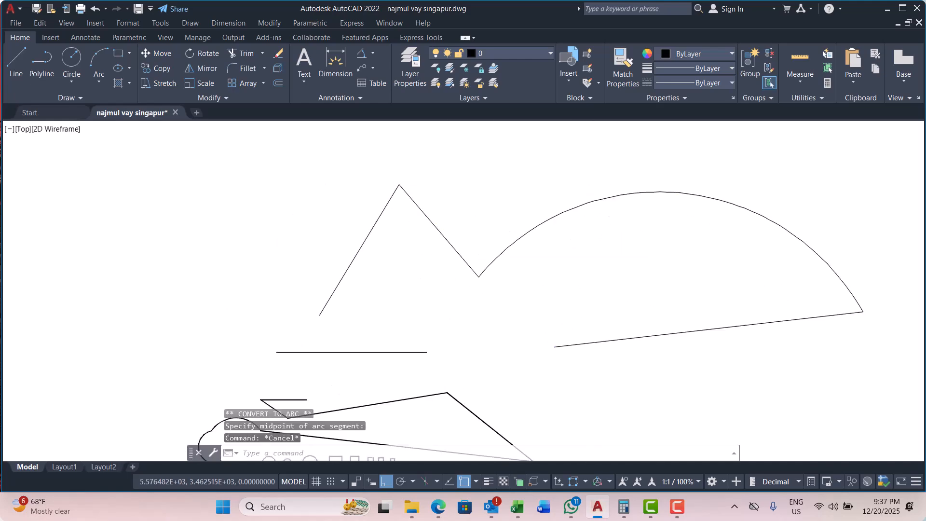
Convert the polyline's first slanted segment into an arc, its midpoint about 957 units left of the segment, and deselect the polyline.
{"action": "left_click", "coordinate": [359, 250]}
{"action": "mouse_move", "coordinate": [359, 250]}
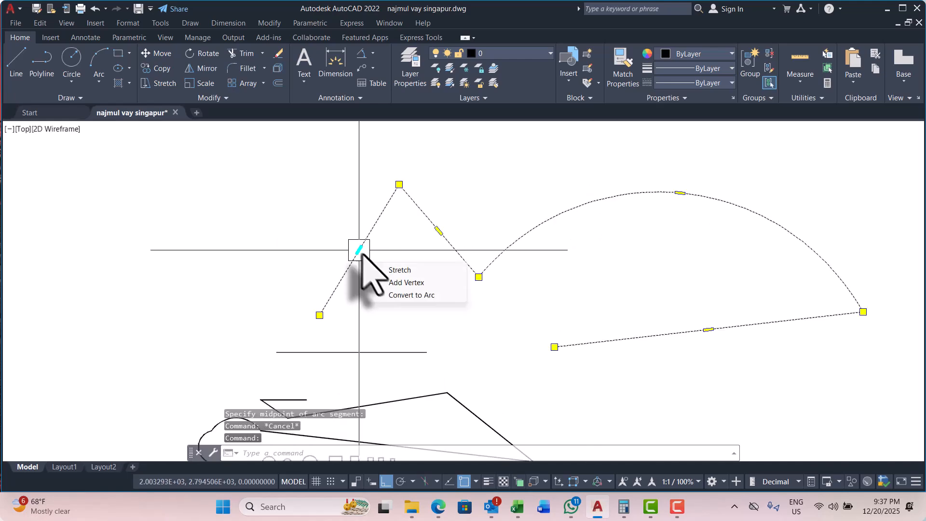
{"action": "left_click", "coordinate": [412, 295]}
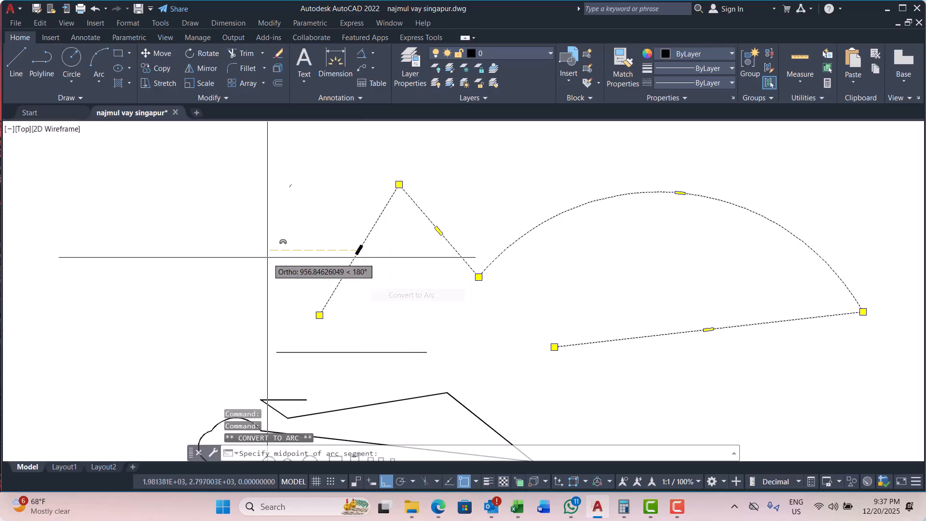
{"action": "left_click", "coordinate": [289, 215]}
{"action": "middle_click_drag", "start_coordinate": [484, 221], "coordinate": [491, 260]}
{"action": "scroll", "coordinate": [497, 241], "scroll_direction": "down", "scroll_amount": 6}
{"action": "key", "text": "Escape"}
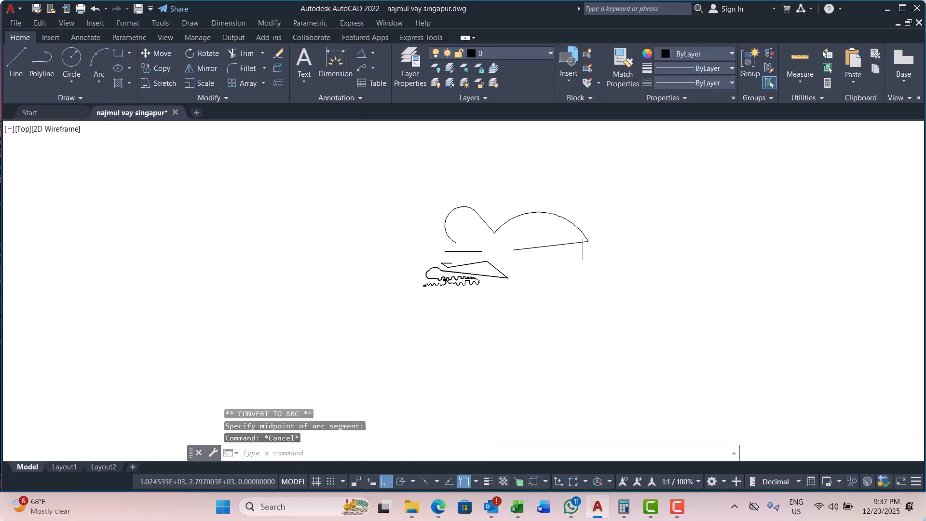
{"action": "middle_click_drag", "start_coordinate": [614, 256], "coordinate": [602, 283]}
{"action": "key", "text": "Escape"}
{"action": "key", "text": "Escape"}
Stretch the left arc's free end onto the open end of the lower right arc, closing the outline.
{"action": "scroll", "coordinate": [561, 274], "scroll_direction": "up", "scroll_amount": 6}
{"action": "left_click", "coordinate": [462, 265]}
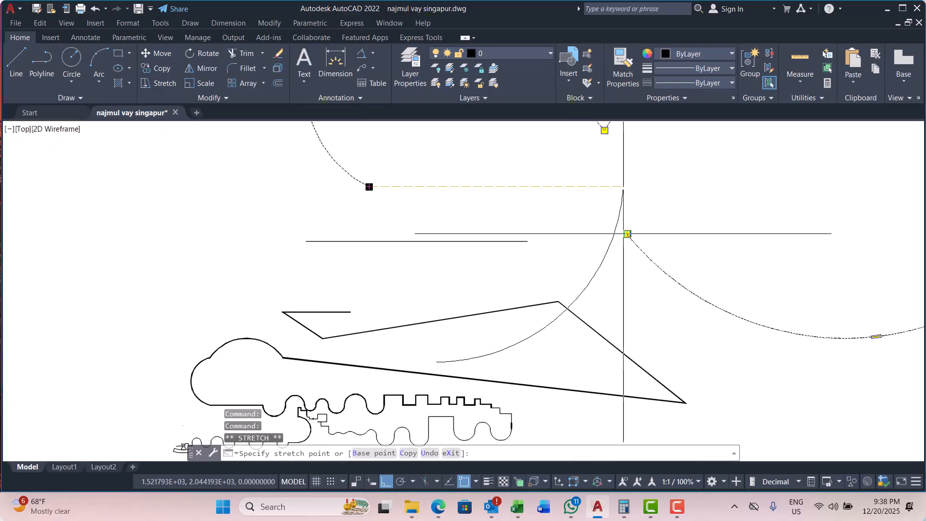
{"action": "left_click", "coordinate": [626, 234]}
{"action": "scroll", "coordinate": [538, 246], "scroll_direction": "down", "scroll_amount": 6}
{"action": "key", "text": "Escape"}
{"action": "middle_click_drag", "start_coordinate": [600, 270], "coordinate": [602, 293]}
{"action": "key", "text": "Escape"}
{"action": "key", "text": "Escape"}
Stretch the polyline's far-right vertex horizontally to the left to round out both right-hand arcs, and deselect the polyline.
{"action": "left_click", "coordinate": [654, 215]}
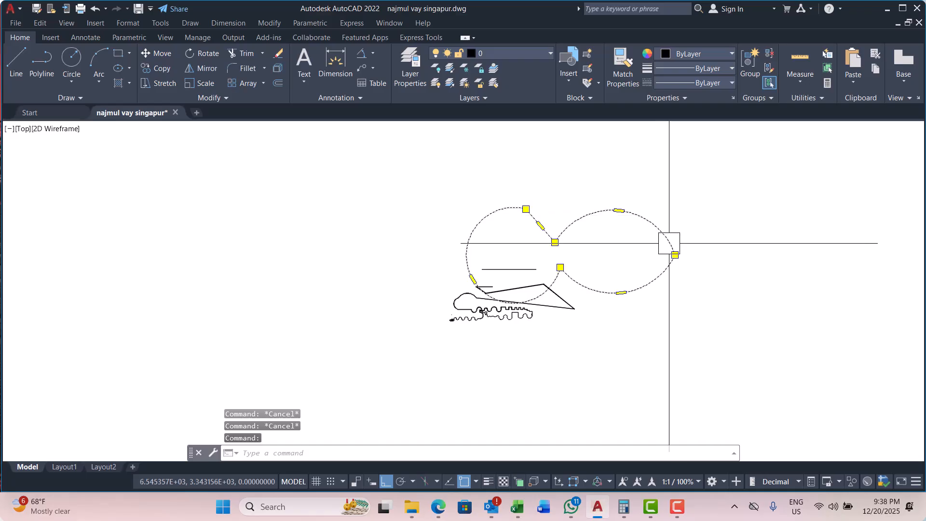
{"action": "scroll", "coordinate": [668, 244], "scroll_direction": "up", "scroll_amount": 5}
{"action": "left_click", "coordinate": [696, 241]}
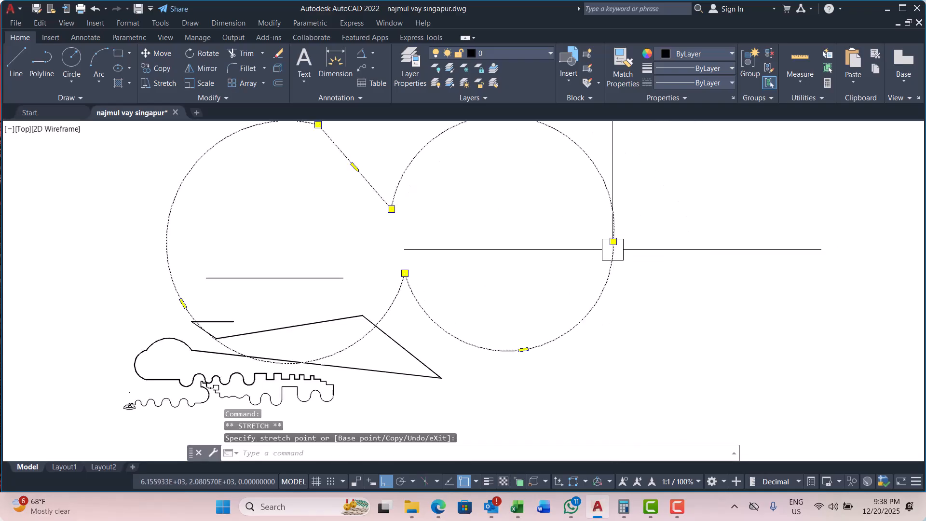
{"action": "key", "text": "Escape"}
{"action": "scroll", "coordinate": [661, 263], "scroll_direction": "down", "scroll_amount": 5}
{"action": "key", "text": "Escape"}
Stretch the left arc's midpoint to the right to make that arc smaller, and deselect the polyline.
{"action": "scroll", "coordinate": [357, 268], "scroll_direction": "up", "scroll_amount": 5}
{"action": "left_click", "coordinate": [351, 253]}
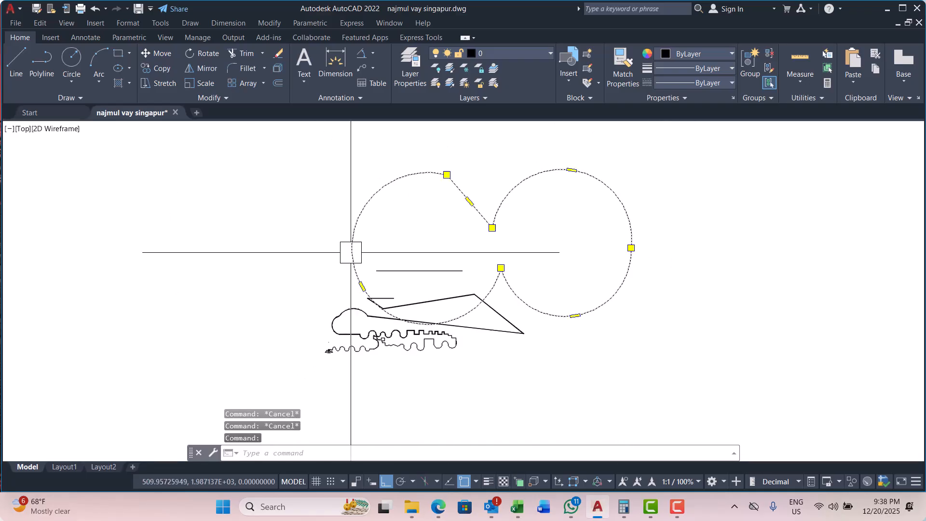
{"action": "left_click", "coordinate": [363, 286]}
{"action": "key", "text": "Escape"}
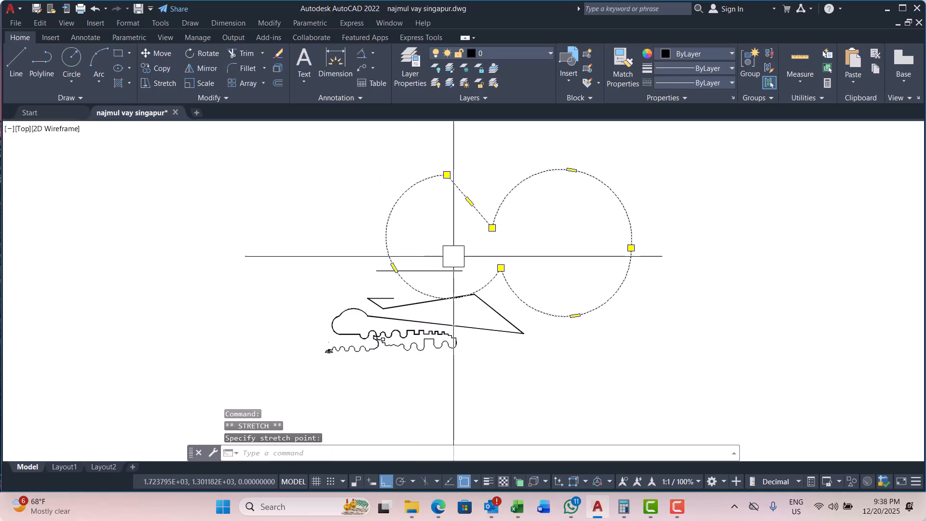
{"action": "key", "text": "Escape"}
{"action": "middle_click_drag", "start_coordinate": [483, 252], "coordinate": [500, 316]}
{"action": "key", "text": "Escape"}
{"action": "key", "text": "Escape"}
Stretch the upper right arc from its midpoint to make it a larger lobe, and deselect the polyline.
{"action": "scroll", "coordinate": [480, 259], "scroll_direction": "up", "scroll_amount": 6}
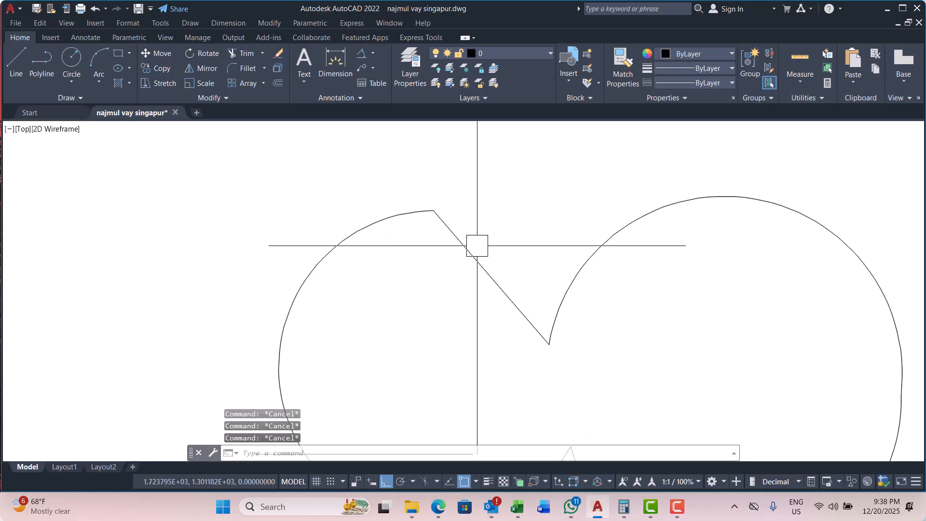
{"action": "scroll", "coordinate": [454, 245], "scroll_direction": "down", "scroll_amount": 6}
{"action": "scroll", "coordinate": [512, 265], "scroll_direction": "up", "scroll_amount": 4}
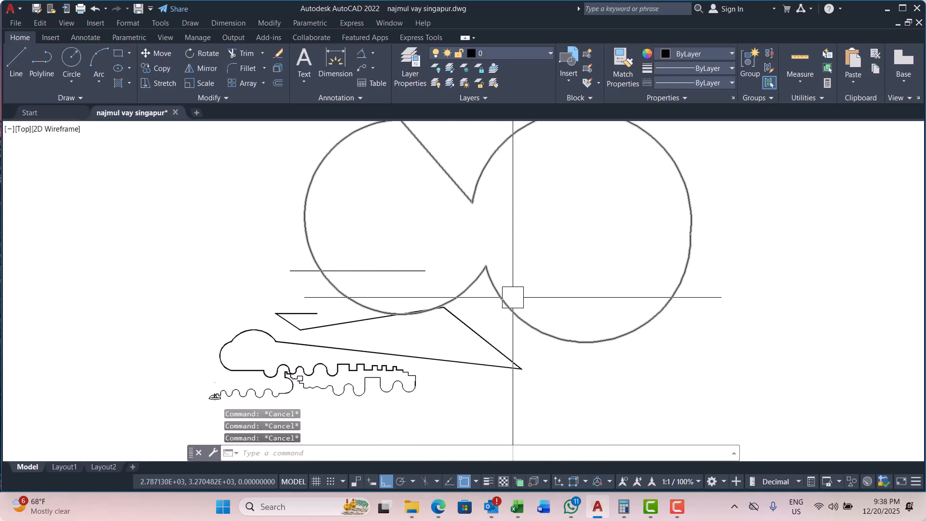
{"action": "scroll", "coordinate": [513, 295], "scroll_direction": "down", "scroll_amount": 3}
{"action": "scroll", "coordinate": [554, 270], "scroll_direction": "up", "scroll_amount": 2}
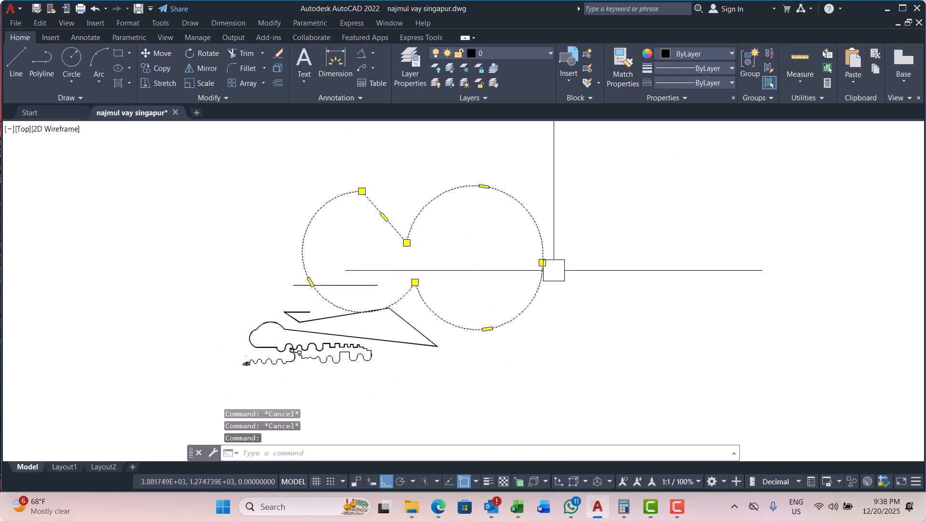
{"action": "left_click", "coordinate": [483, 186]}
{"action": "scroll", "coordinate": [461, 265], "scroll_direction": "down", "scroll_amount": 4}
{"action": "scroll", "coordinate": [498, 224], "scroll_direction": "up", "scroll_amount": 4}
{"action": "left_click", "coordinate": [507, 222]}
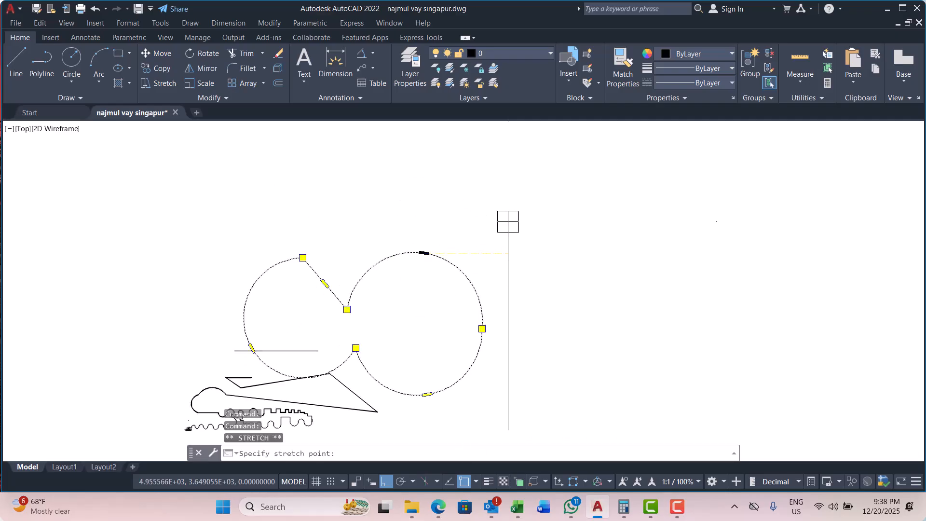
{"action": "key", "text": "Escape"}
{"action": "scroll", "coordinate": [504, 224], "scroll_direction": "down", "scroll_amount": 2}
Stretch the lower right arc's midpoint about 800 units straight down and deselect the polyline.
{"action": "scroll", "coordinate": [503, 233], "scroll_direction": "up", "scroll_amount": 4}
{"action": "left_click", "coordinate": [465, 325]}
{"action": "scroll", "coordinate": [510, 323], "scroll_direction": "down", "scroll_amount": 4}
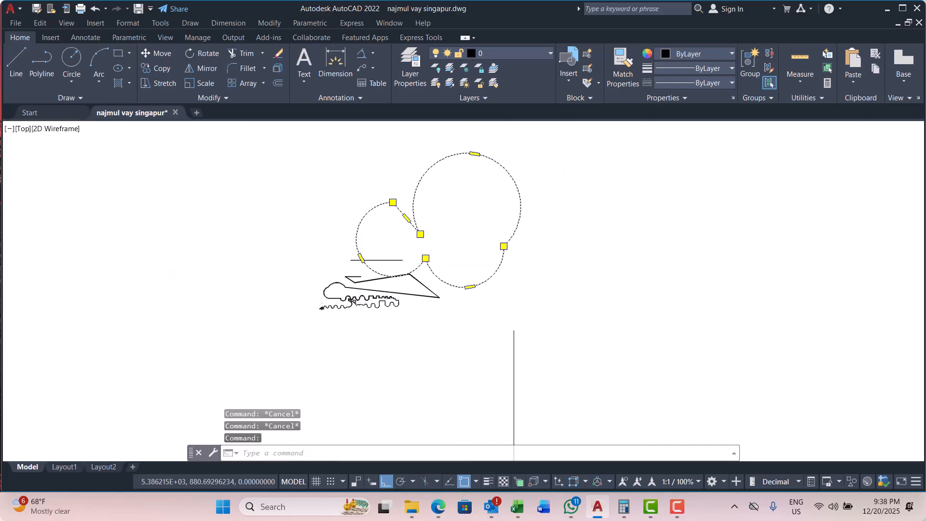
{"action": "scroll", "coordinate": [452, 276], "scroll_direction": "up", "scroll_amount": 4}
{"action": "left_click", "coordinate": [430, 237]}
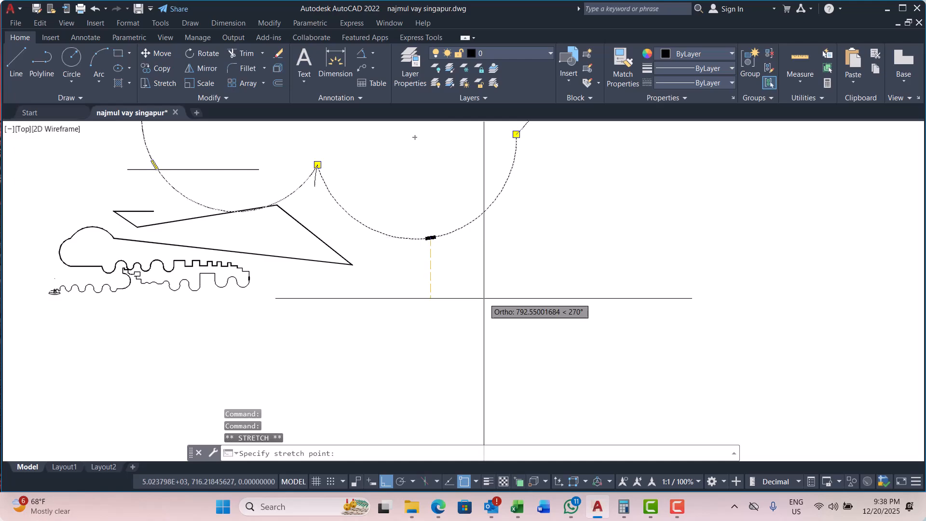
{"action": "left_click", "coordinate": [487, 300]}
{"action": "scroll", "coordinate": [612, 280], "scroll_direction": "down", "scroll_amount": 4}
{"action": "key", "text": "Escape"}
{"action": "middle_click_drag", "start_coordinate": [591, 295], "coordinate": [615, 335]}
{"action": "key", "text": "Escape"}
Stretch the left arc's midpoint about 1183 units to the left to enlarge that arc, and deselect the polyline.
{"action": "scroll", "coordinate": [445, 248], "scroll_direction": "up", "scroll_amount": 4}
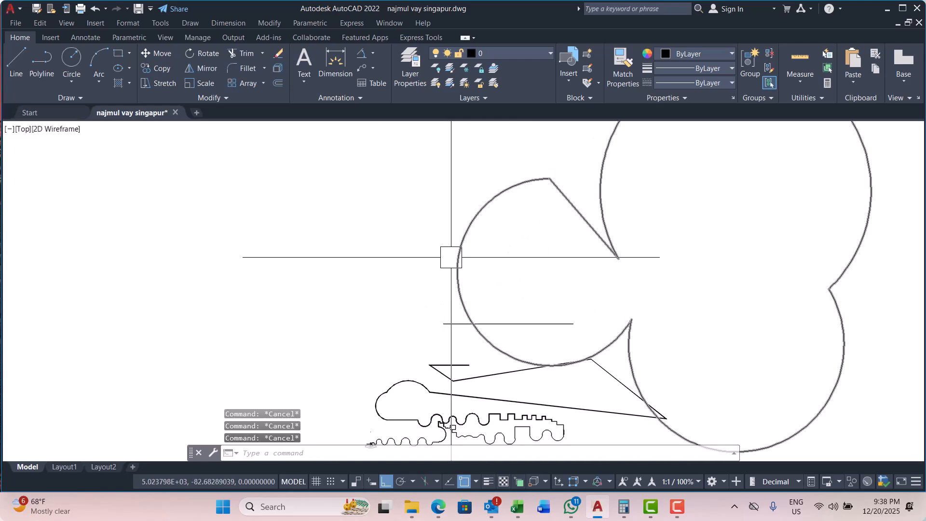
{"action": "left_click", "coordinate": [597, 225]}
{"action": "scroll", "coordinate": [598, 223], "scroll_direction": "down", "scroll_amount": 2}
{"action": "scroll", "coordinate": [513, 289], "scroll_direction": "up", "scroll_amount": 4}
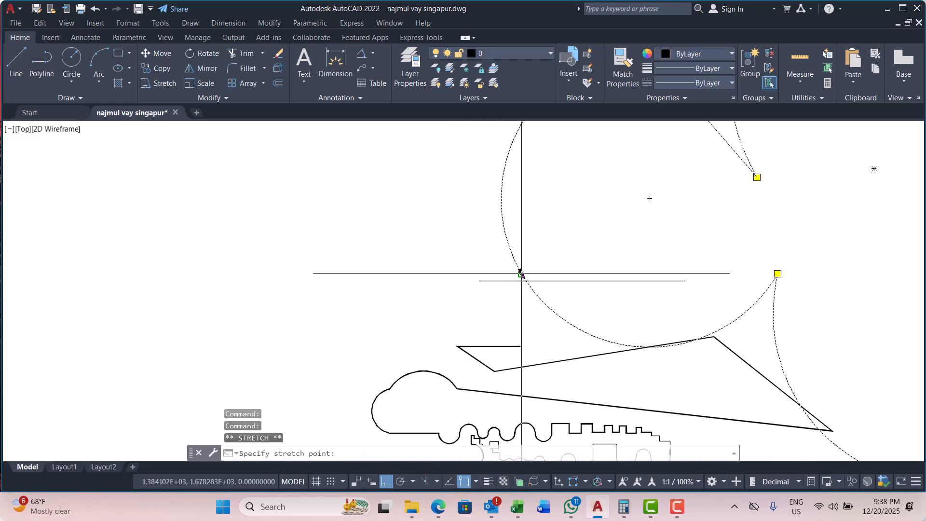
{"action": "key", "text": "Escape"}
{"action": "key", "text": "Escape"}
{"action": "scroll", "coordinate": [516, 337], "scroll_direction": "down", "scroll_amount": 4}
Stretch the lower right arc's midpoint about 1119 units to the right to enlarge that arc, and deselect the polyline.
{"action": "scroll", "coordinate": [516, 318], "scroll_direction": "up", "scroll_amount": 4}
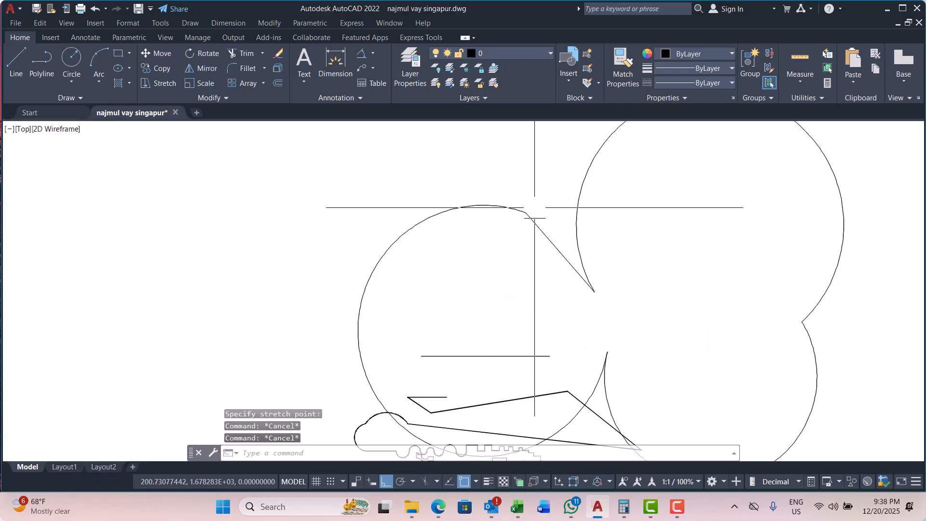
{"action": "scroll", "coordinate": [534, 226], "scroll_direction": "up", "scroll_amount": 2}
{"action": "scroll", "coordinate": [548, 258], "scroll_direction": "down", "scroll_amount": 5}
{"action": "middle_click_drag", "start_coordinate": [648, 263], "coordinate": [645, 248]}
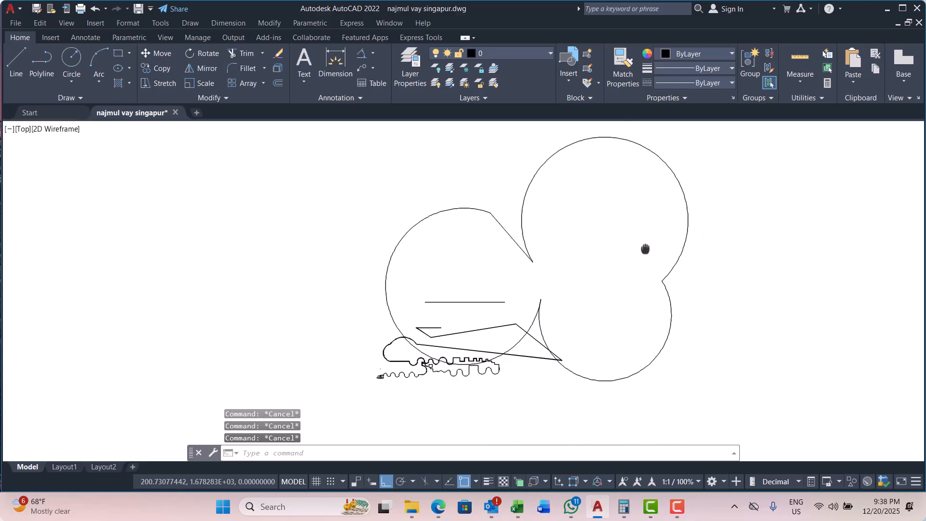
{"action": "scroll", "coordinate": [593, 320], "scroll_direction": "up", "scroll_amount": 2}
{"action": "left_click", "coordinate": [629, 330]}
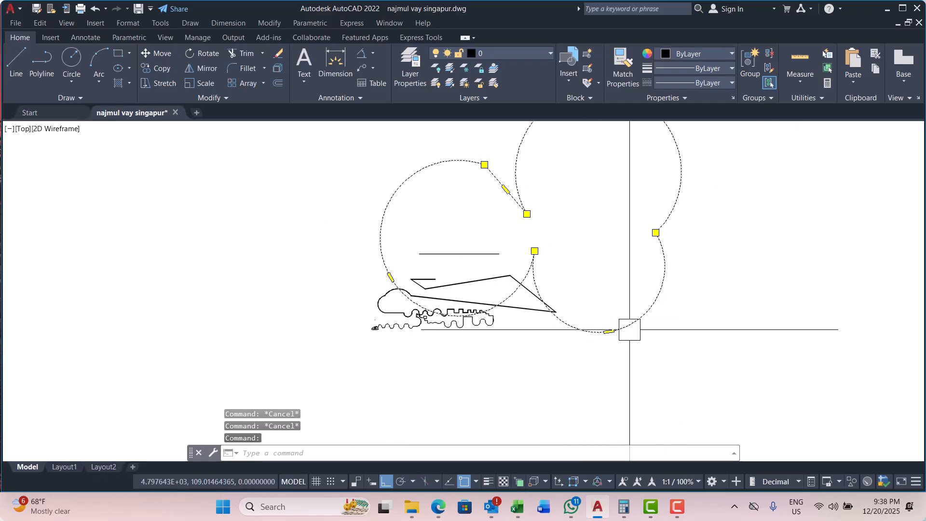
{"action": "scroll", "coordinate": [641, 324], "scroll_direction": "up", "scroll_amount": 2}
{"action": "scroll", "coordinate": [542, 291], "scroll_direction": "down", "scroll_amount": 2}
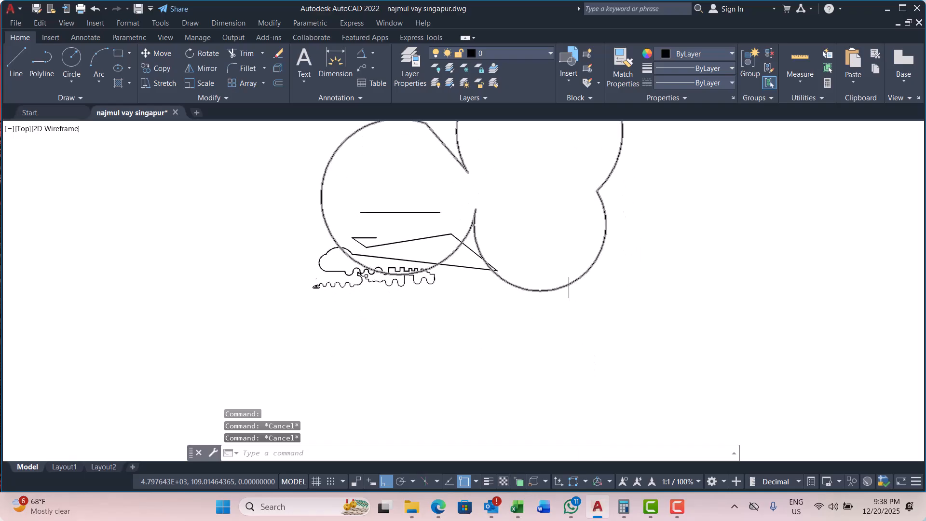
{"action": "left_click", "coordinate": [549, 290]}
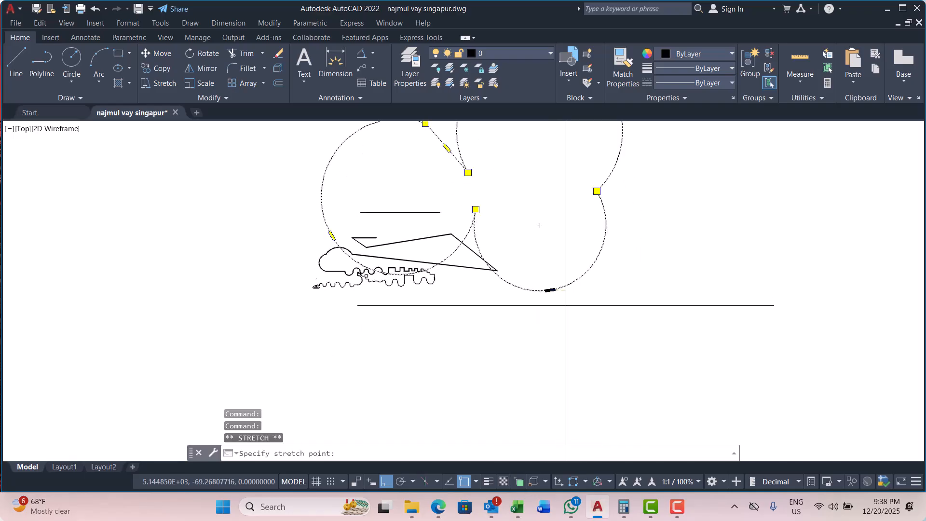
{"action": "key", "text": "Escape"}
{"action": "key", "text": "Escape"}
{"action": "middle_click_drag", "start_coordinate": [540, 279], "coordinate": [524, 361]}
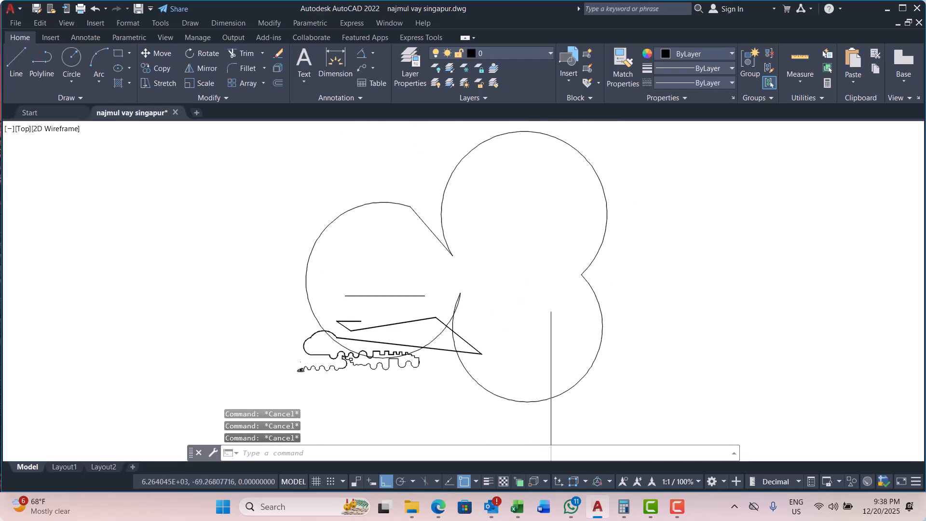
Stretch the right-hand vertex between the upper and lower arcs about 2201 units to the right.
{"action": "scroll", "coordinate": [521, 355], "scroll_direction": "up", "scroll_amount": 2}
{"action": "scroll", "coordinate": [558, 314], "scroll_direction": "down", "scroll_amount": 3}
{"action": "scroll", "coordinate": [552, 320], "scroll_direction": "up", "scroll_amount": 3}
{"action": "left_click", "coordinate": [542, 325]}
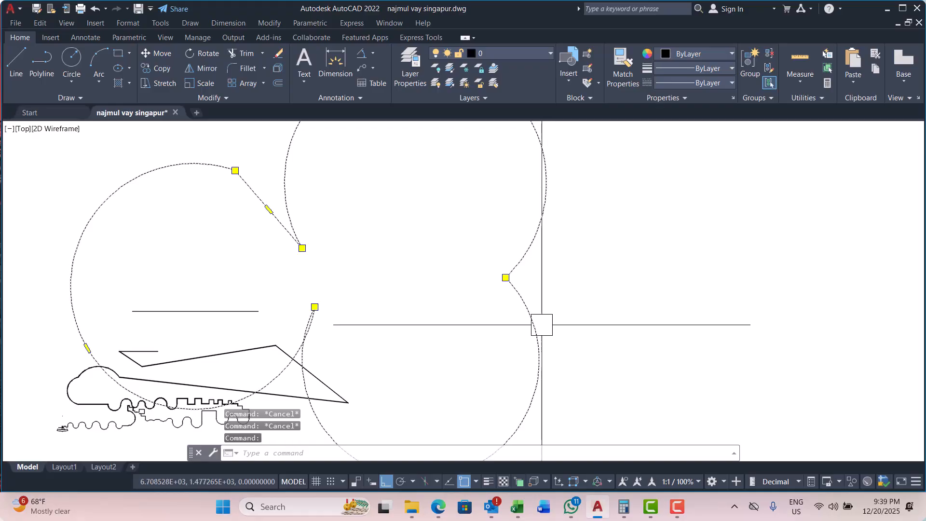
{"action": "left_click", "coordinate": [506, 278]}
{"action": "scroll", "coordinate": [505, 277], "scroll_direction": "down", "scroll_amount": 2}
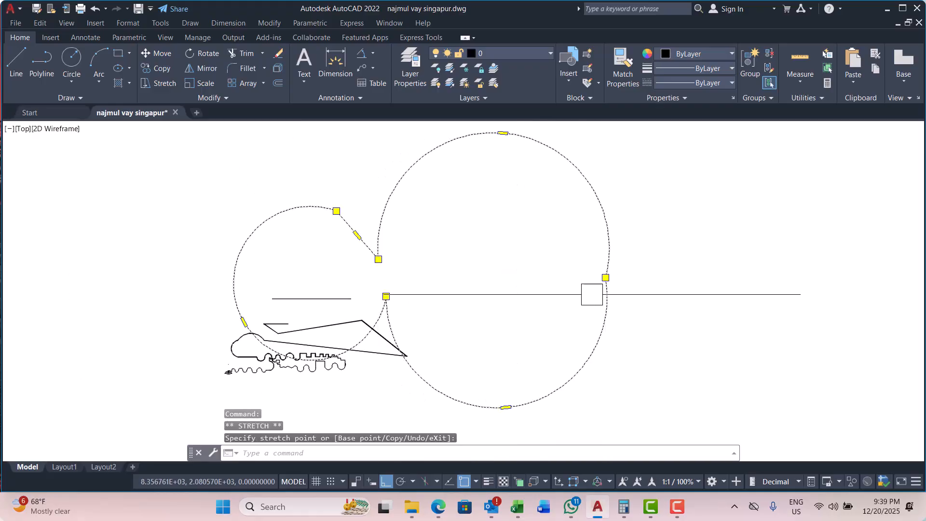
Stretch the same right-hand vertex another 5391 units or so to the right and deselect the polyline.
{"action": "scroll", "coordinate": [606, 277], "scroll_direction": "down", "scroll_amount": 4}
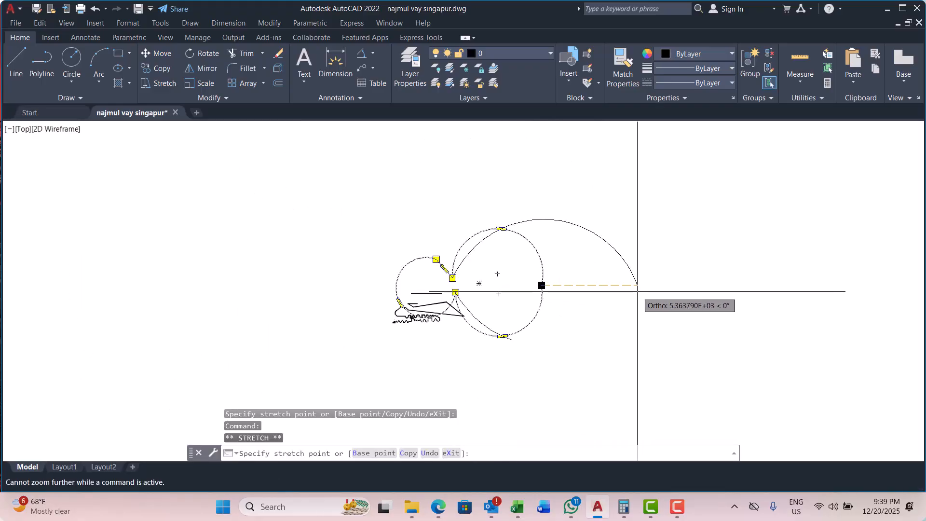
{"action": "left_click", "coordinate": [639, 284]}
{"action": "key", "text": "Escape"}
{"action": "key", "text": "Escape"}
{"action": "key", "text": "Escape"}
Stretch the vertex where the short straight segment meets the large upper arc straight up, and deselect the polyline.
{"action": "scroll", "coordinate": [446, 305], "scroll_direction": "up", "scroll_amount": 4}
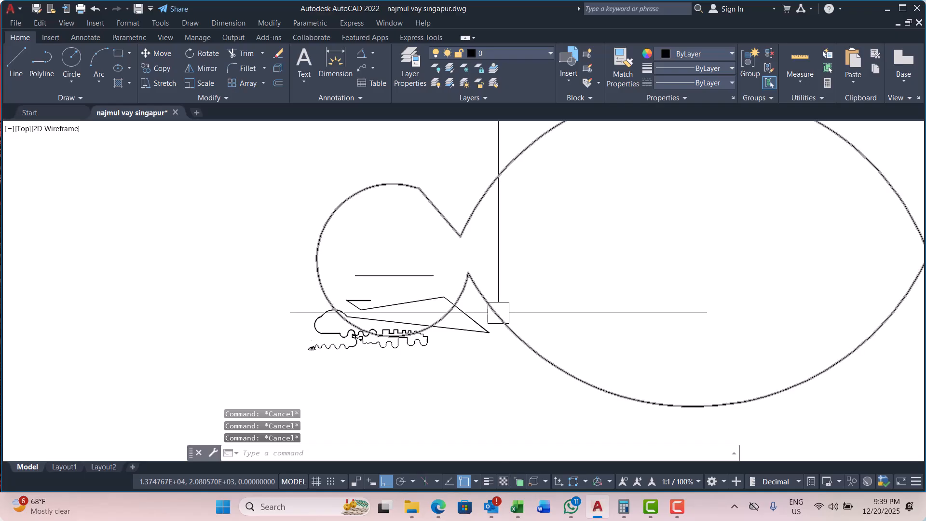
{"action": "scroll", "coordinate": [497, 312], "scroll_direction": "down", "scroll_amount": 2}
{"action": "scroll", "coordinate": [437, 258], "scroll_direction": "up", "scroll_amount": 4}
{"action": "left_click", "coordinate": [492, 235]}
{"action": "scroll", "coordinate": [470, 319], "scroll_direction": "down", "scroll_amount": 3}
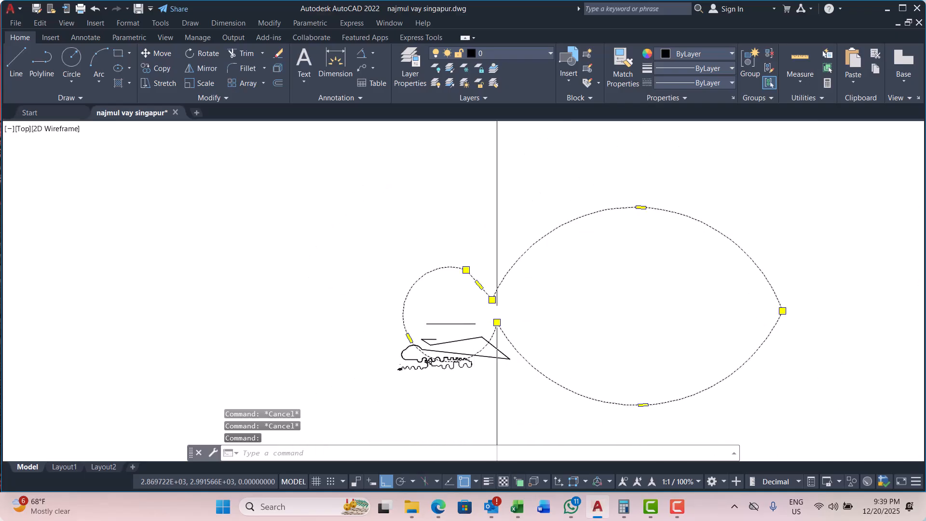
{"action": "left_click", "coordinate": [492, 299]}
{"action": "left_click", "coordinate": [499, 245]}
{"action": "key", "text": "Escape"}
{"action": "key", "text": "Escape"}
{"action": "middle_click_drag", "start_coordinate": [484, 313], "coordinate": [501, 249]}
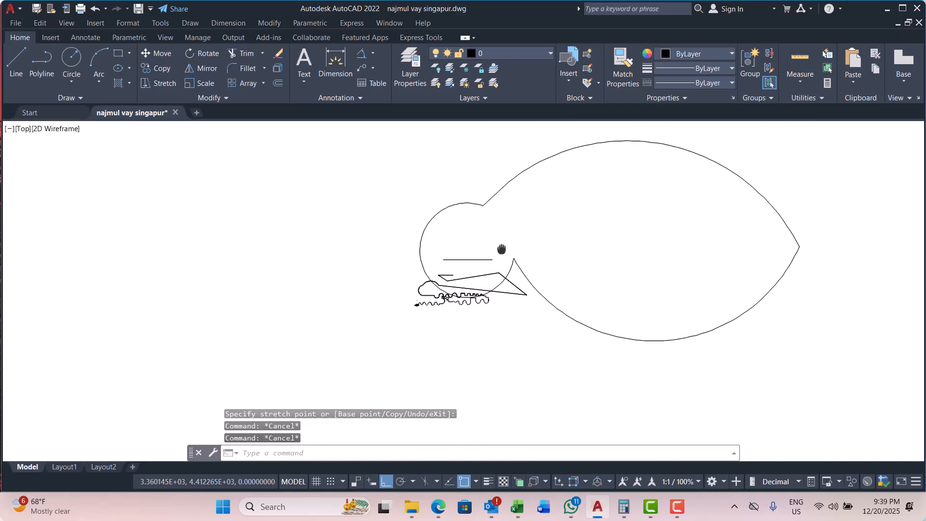
Stretch the vertex joining the left arc and the large lower arc about 2030 units straight down, and deselect the polyline.
{"action": "scroll", "coordinate": [531, 290], "scroll_direction": "up", "scroll_amount": 2}
{"action": "left_click", "coordinate": [523, 273]}
{"action": "left_click", "coordinate": [496, 234]}
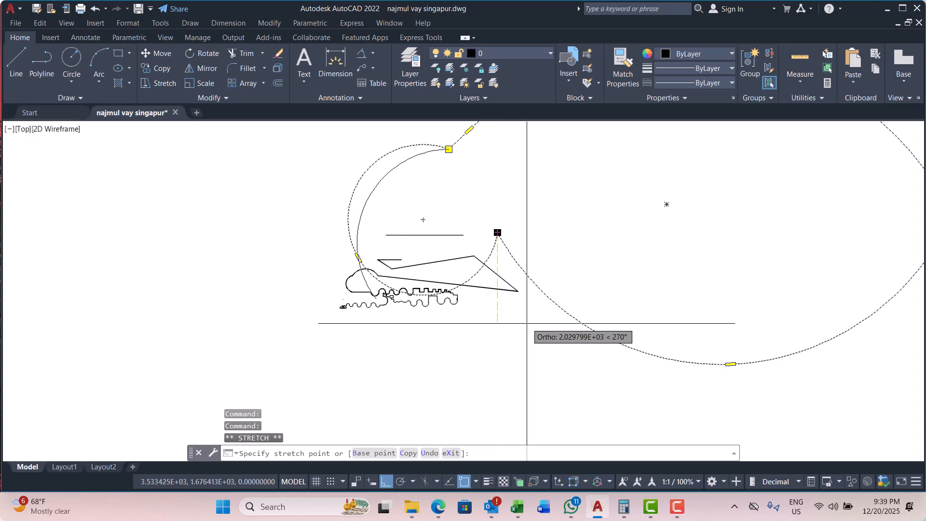
{"action": "left_click", "coordinate": [525, 322]}
{"action": "key", "text": "Escape"}
{"action": "key", "text": "Escape"}
{"action": "scroll", "coordinate": [475, 304], "scroll_direction": "down", "scroll_amount": 4}
{"action": "middle_click_drag", "start_coordinate": [542, 317], "coordinate": [543, 342]}
Stretch the large upper arc's midpoint about 2840 units straight up and deselect the polyline.
{"action": "left_click", "coordinate": [570, 227]}
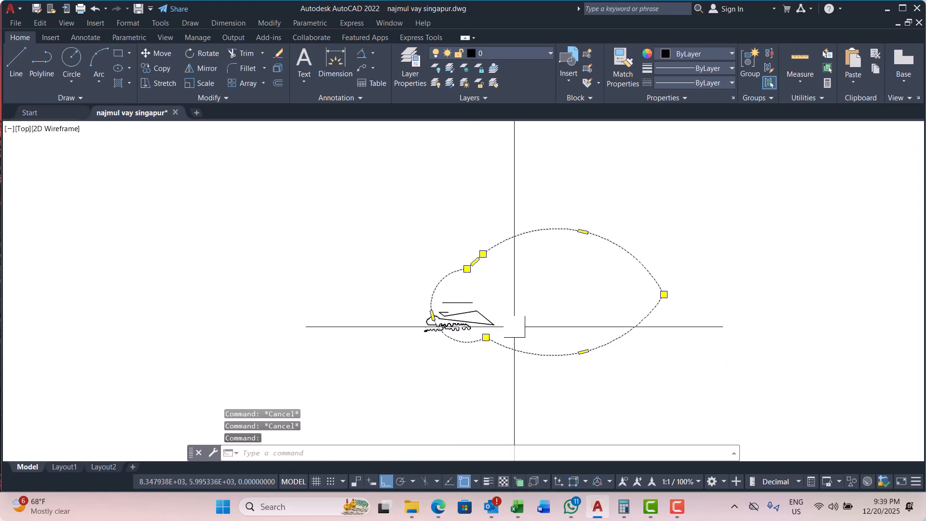
{"action": "middle_click_drag", "start_coordinate": [550, 304], "coordinate": [550, 380]}
{"action": "left_click", "coordinate": [567, 314]}
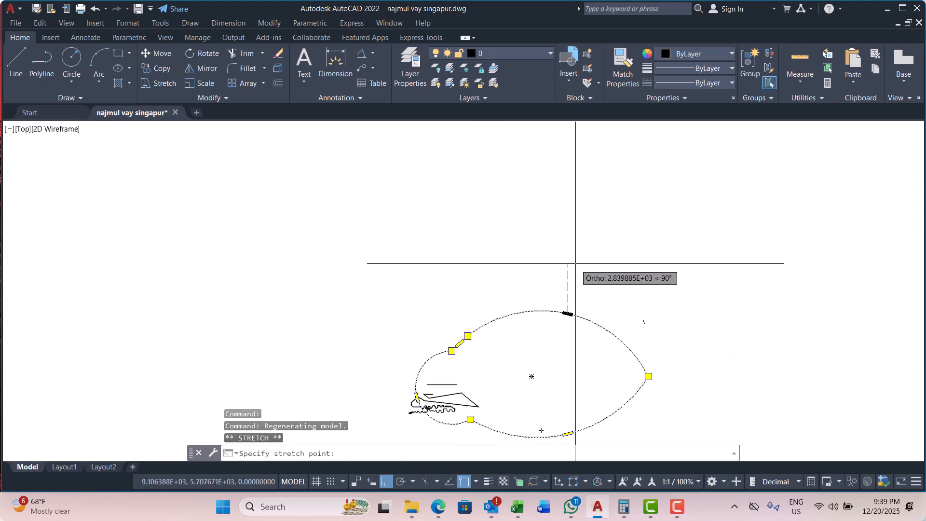
{"action": "left_click", "coordinate": [575, 264]}
{"action": "scroll", "coordinate": [620, 261], "scroll_direction": "down", "scroll_amount": 4}
{"action": "key", "text": "Escape"}
{"action": "key", "text": "Escape"}
Stretch the large lower arc's midpoint downward to deepen its bulge, and deselect the polyline.
{"action": "scroll", "coordinate": [606, 331], "scroll_direction": "up", "scroll_amount": 2}
{"action": "left_click", "coordinate": [617, 319]}
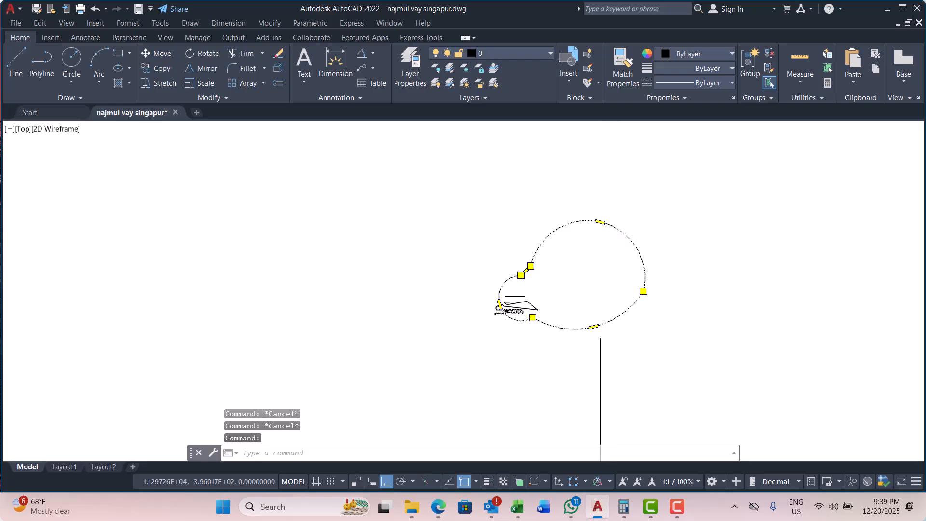
{"action": "left_click", "coordinate": [594, 326]}
{"action": "left_click", "coordinate": [595, 346]}
{"action": "key", "text": "Escape"}
{"action": "key", "text": "Escape"}
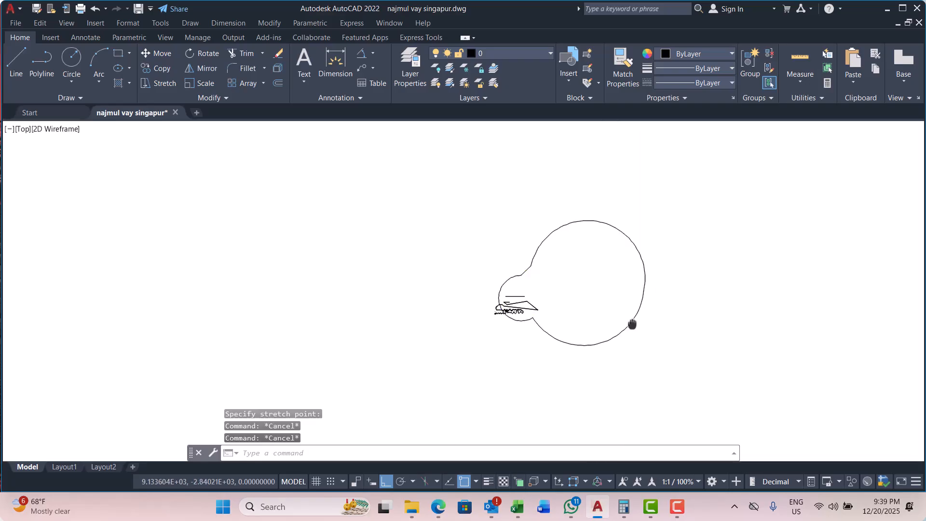
Stretch the large upper arc's midpoint further upward to enlarge its bulge, and deselect the polyline.
{"action": "middle_click_drag", "start_coordinate": [629, 266], "coordinate": [622, 300]}
{"action": "scroll", "coordinate": [623, 297], "scroll_direction": "up", "scroll_amount": 4}
{"action": "left_click", "coordinate": [632, 266]}
{"action": "scroll", "coordinate": [572, 340], "scroll_direction": "down", "scroll_amount": 4}
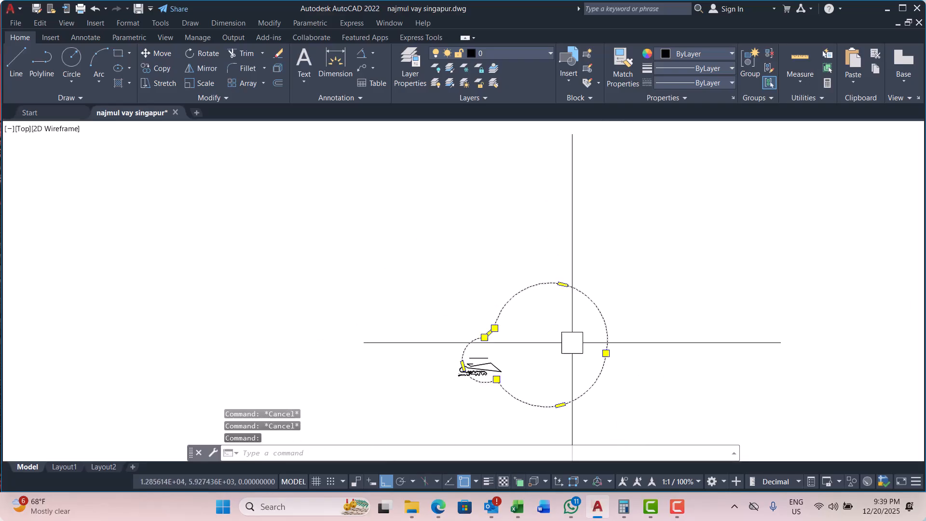
{"action": "left_click", "coordinate": [563, 284]}
{"action": "left_click", "coordinate": [570, 250]}
{"action": "key", "text": "Escape"}
{"action": "middle_click_drag", "start_coordinate": [618, 372], "coordinate": [617, 327]}
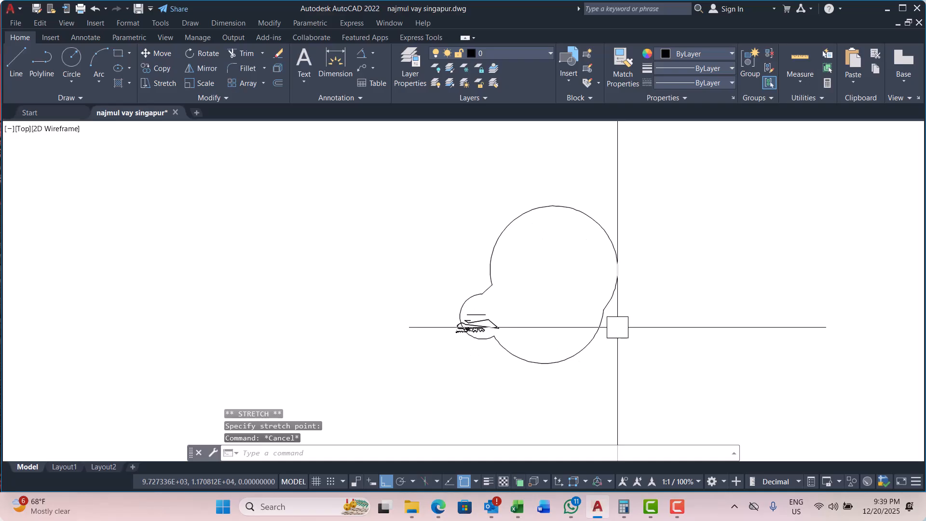
Stretch the large lower arc's midpoint straight down until its bulge matches the upper one, and deselect the polyline.
{"action": "left_click", "coordinate": [558, 361]}
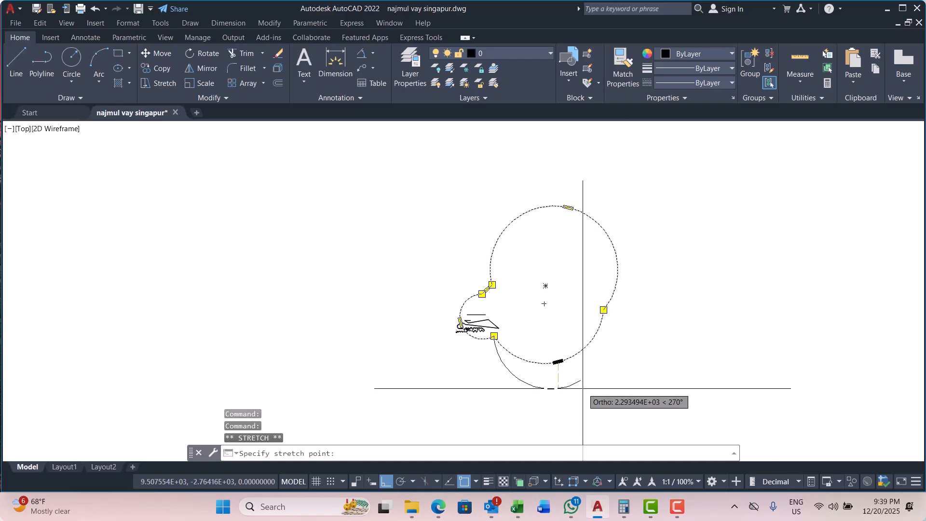
{"action": "scroll", "coordinate": [603, 318], "scroll_direction": "up", "scroll_amount": 4}
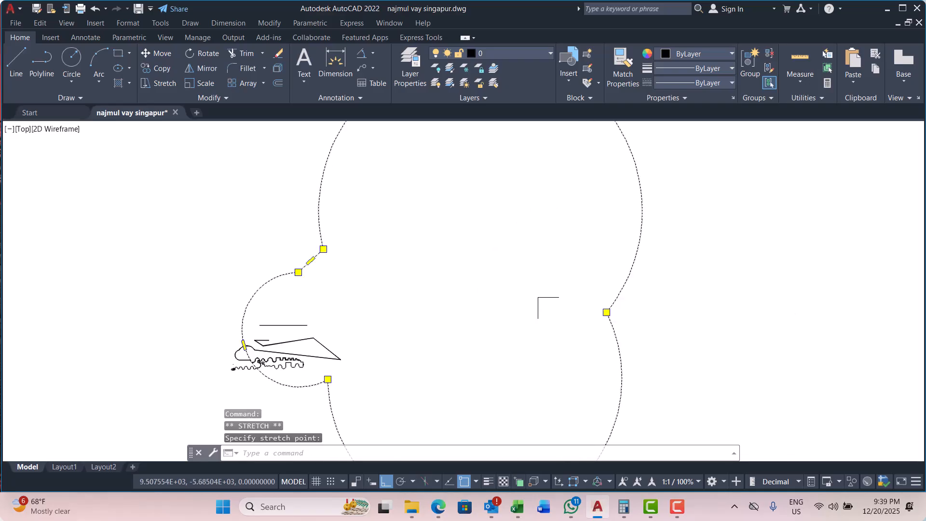
{"action": "scroll", "coordinate": [548, 308], "scroll_direction": "down", "scroll_amount": 4}
{"action": "scroll", "coordinate": [554, 321], "scroll_direction": "up", "scroll_amount": 4}
{"action": "scroll", "coordinate": [594, 338], "scroll_direction": "down", "scroll_amount": 4}
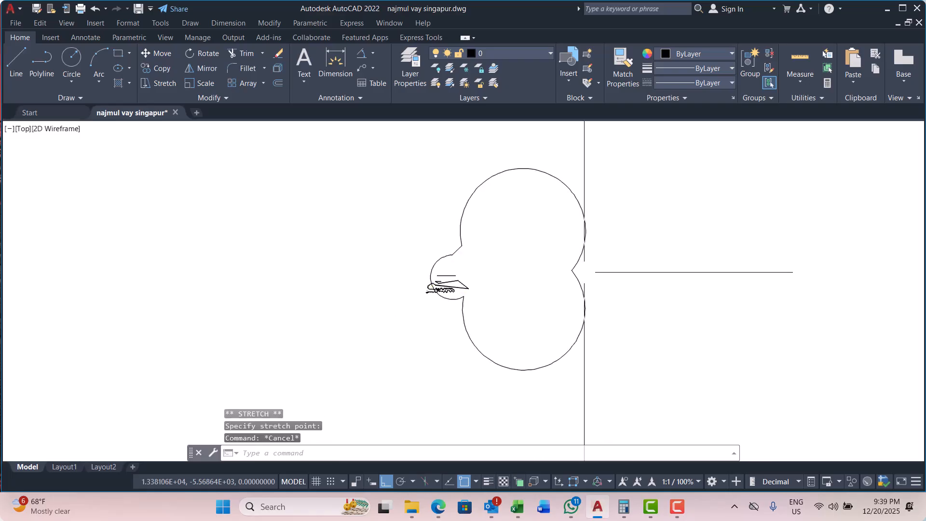
{"action": "key", "text": "Escape"}
Stretch the large upper arc's midpoint slightly further up, and deselect the polyline.
{"action": "left_click", "coordinate": [582, 224]}
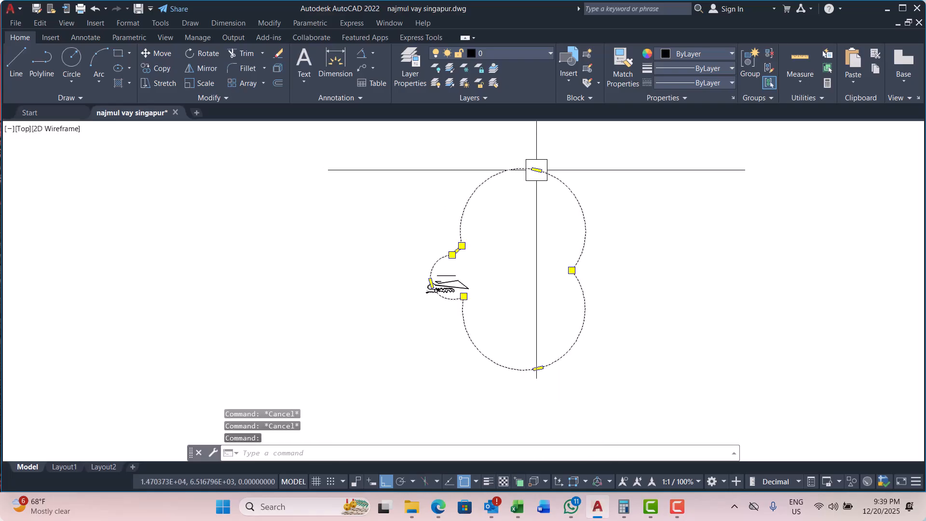
{"action": "left_click", "coordinate": [537, 170]}
{"action": "left_click", "coordinate": [541, 147]}
{"action": "key", "text": "Escape"}
Stretch the large lower arc's midpoint further down to widen its bulge, and deselect the polyline.
{"action": "middle_click_drag", "start_coordinate": [602, 349], "coordinate": [607, 283]}
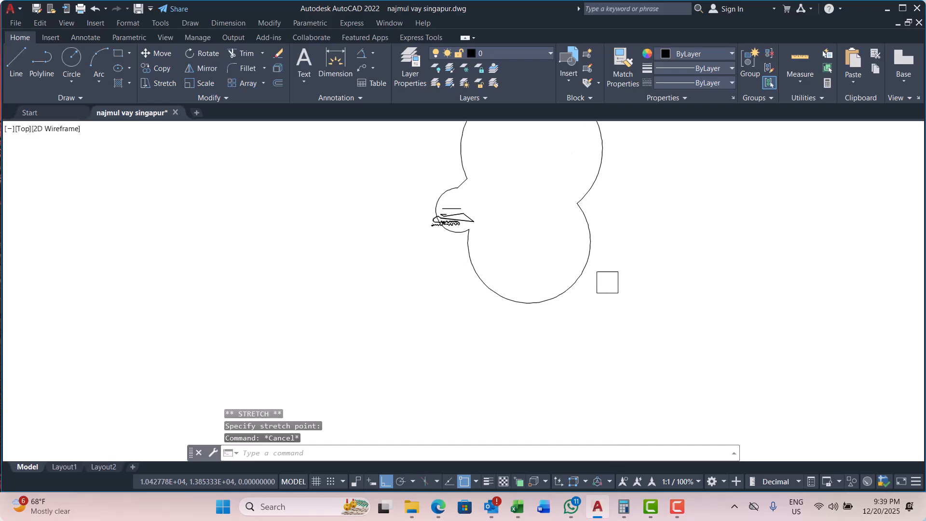
{"action": "left_click", "coordinate": [542, 308]}
{"action": "left_click", "coordinate": [543, 301]}
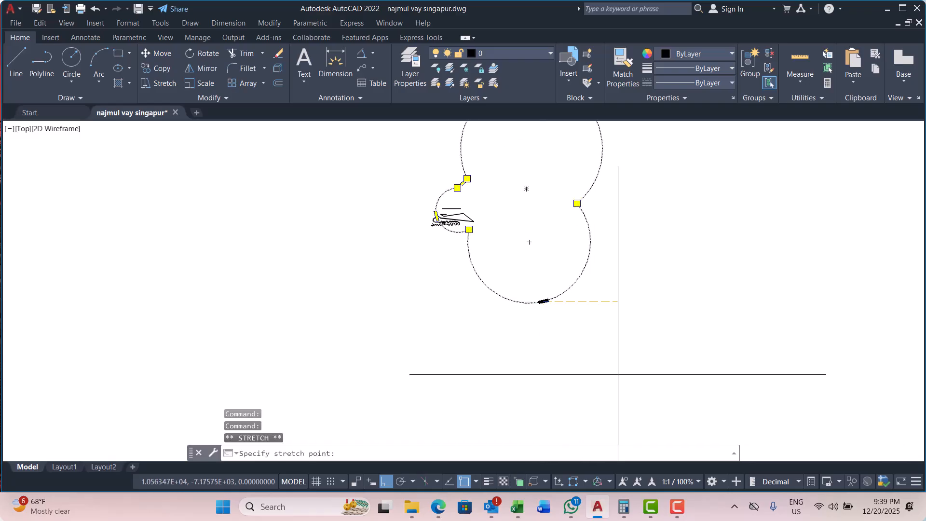
{"action": "left_click", "coordinate": [540, 361]}
{"action": "key", "text": "Escape"}
Stretch the vertex joining the two large arcs far to the right to form an eye-shaped outline, and deselect the polyline.
{"action": "middle_click_drag", "start_coordinate": [608, 236], "coordinate": [620, 320]}
{"action": "left_click", "coordinate": [619, 320]}
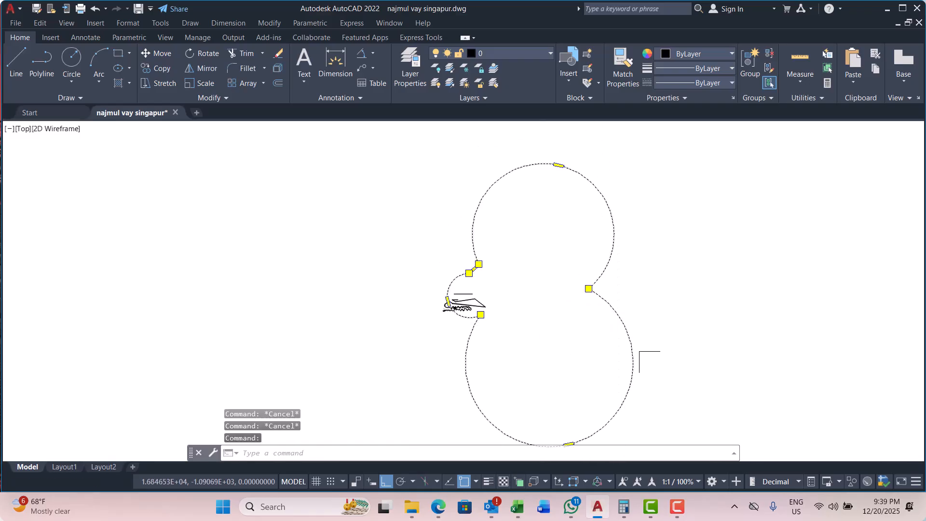
{"action": "scroll", "coordinate": [575, 317], "scroll_direction": "down", "scroll_amount": 3}
{"action": "scroll", "coordinate": [589, 291], "scroll_direction": "up", "scroll_amount": 3}
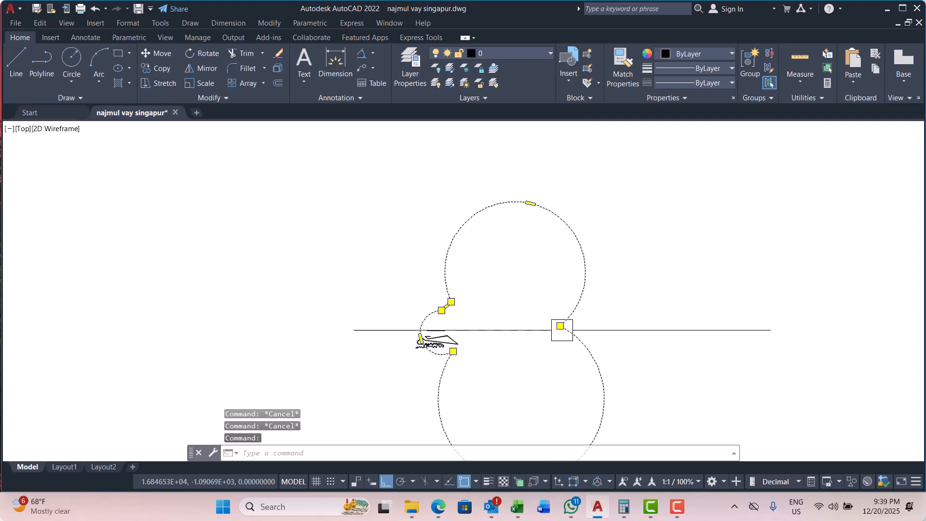
{"action": "scroll", "coordinate": [562, 330], "scroll_direction": "down", "scroll_amount": 2}
{"action": "left_click", "coordinate": [559, 324]}
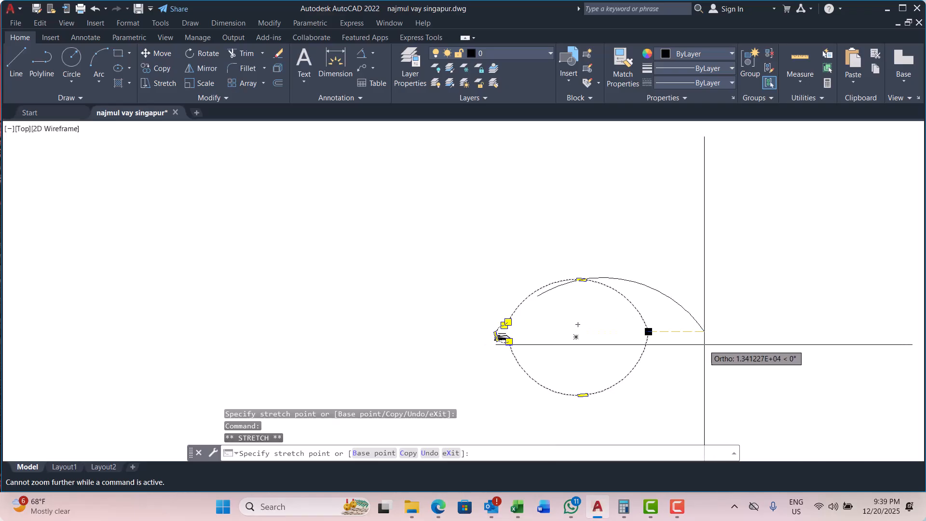
{"action": "key", "text": "Escape"}
Flatten both large arcs by stretching the lower midpoint up to a nearly straight line and the upper midpoint down about 10,500 units.
{"action": "left_click", "coordinate": [625, 386]}
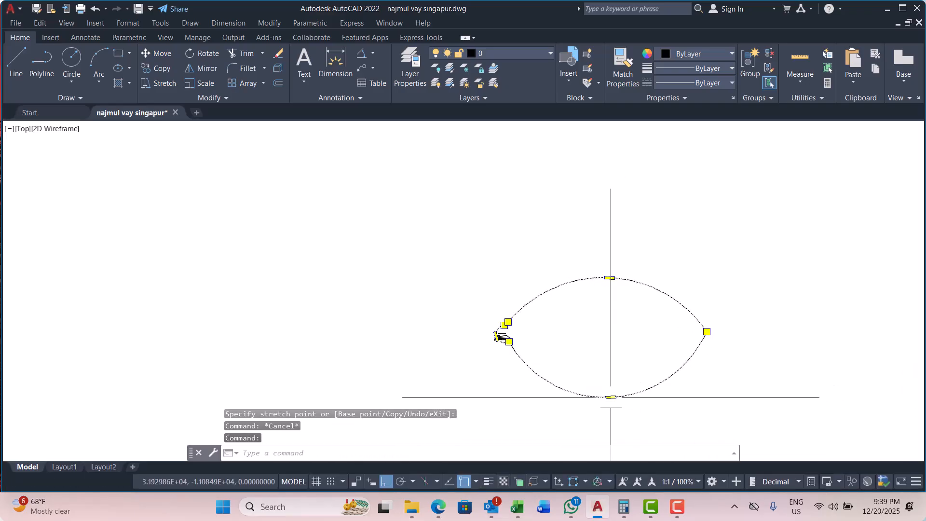
{"action": "left_click", "coordinate": [611, 397]}
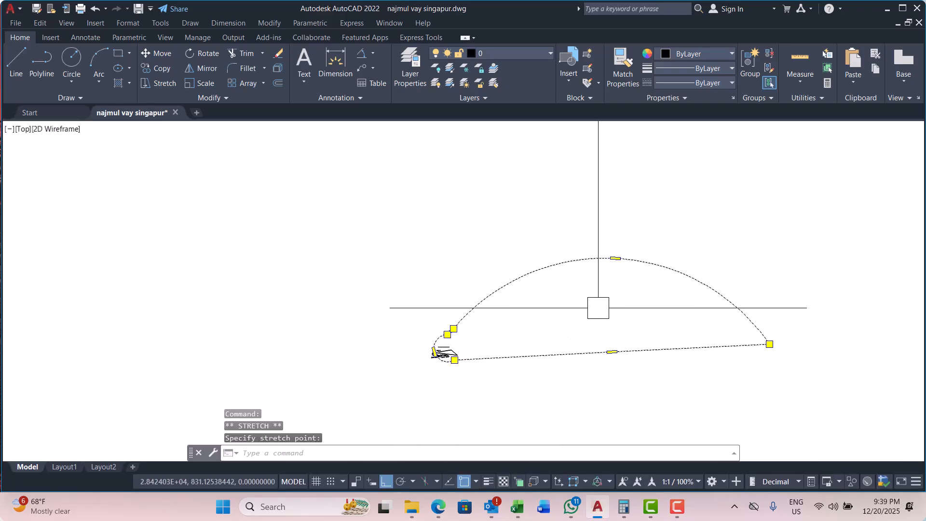
{"action": "left_click", "coordinate": [615, 258]}
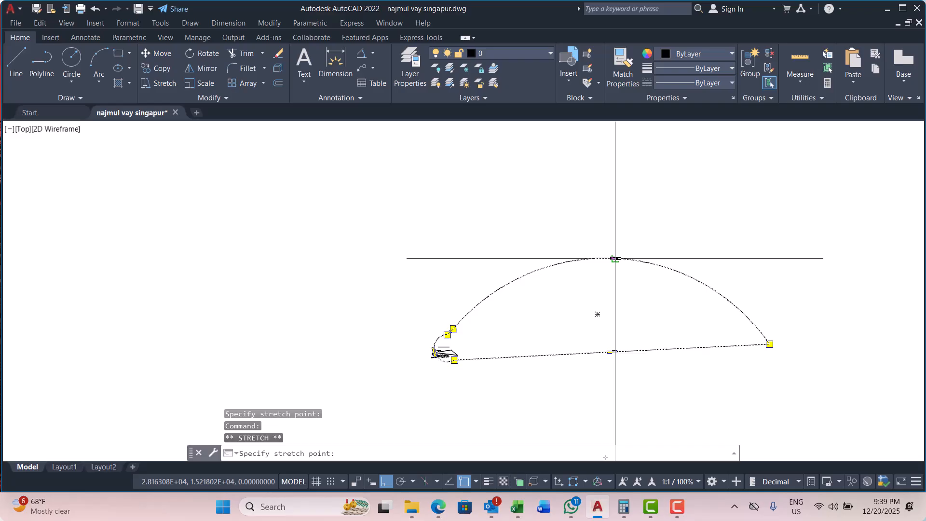
{"action": "left_click", "coordinate": [602, 326]}
{"action": "scroll", "coordinate": [604, 331], "scroll_direction": "up", "scroll_amount": 2}
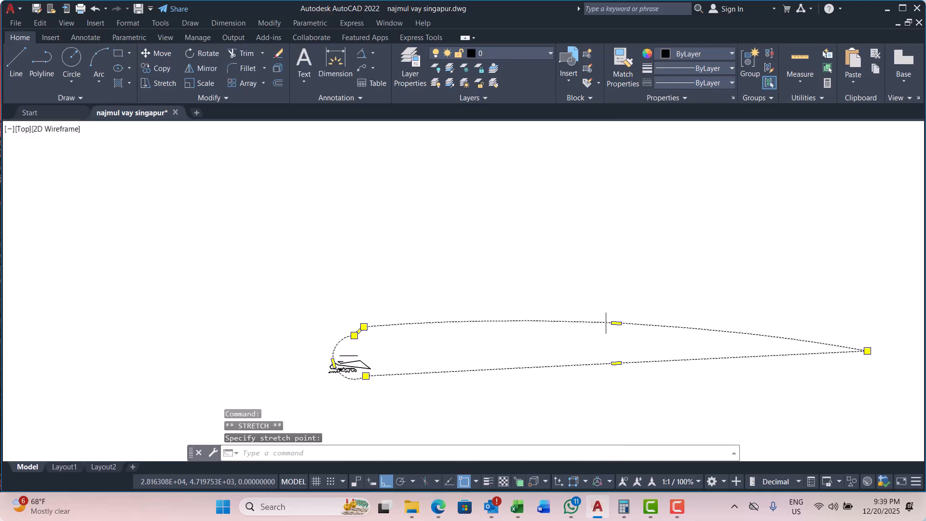
Convert the flattened upper arc to a line segment and deselect the polyline.
{"action": "mouse_move", "coordinate": [616, 323]}
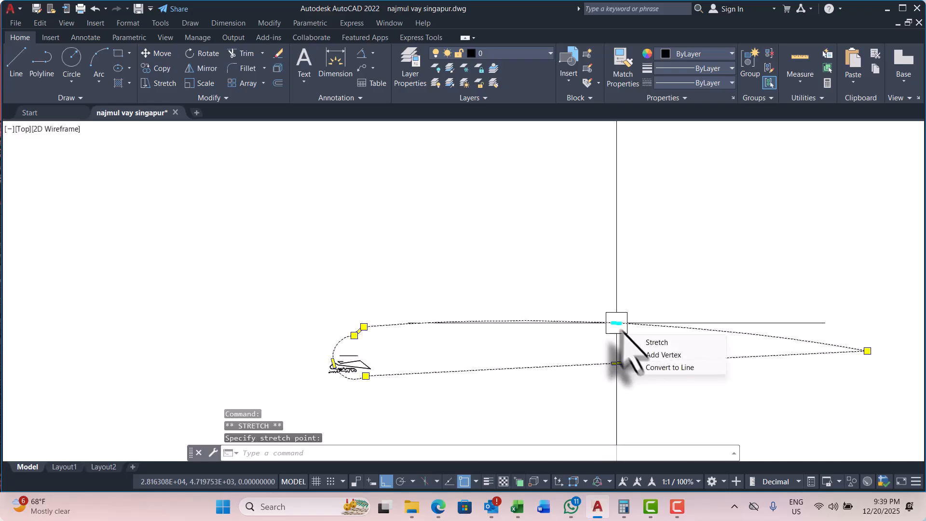
{"action": "left_click", "coordinate": [670, 367]}
{"action": "key", "text": "Escape"}
{"action": "scroll", "coordinate": [574, 352], "scroll_direction": "down", "scroll_amount": 5}
{"action": "key", "text": "Escape"}
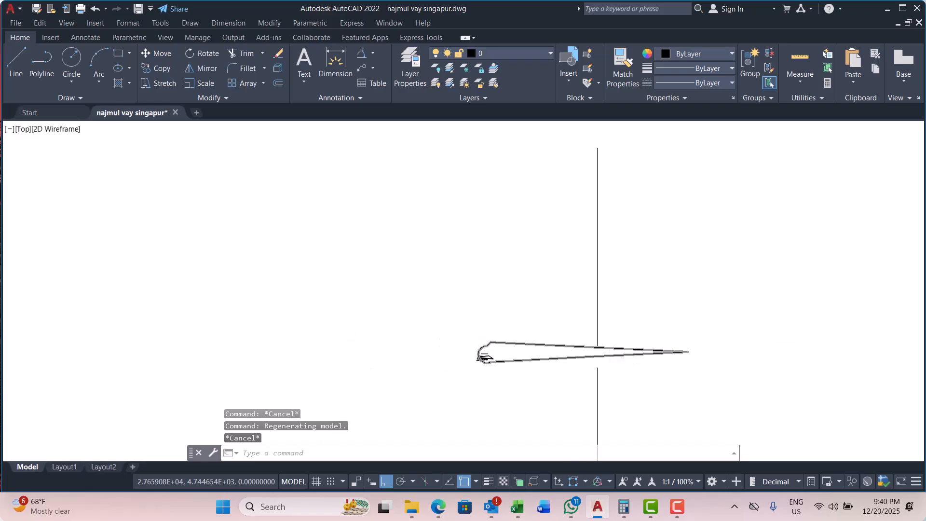
Add a vertex to the long upper line segment about 10,800 units straight above its midpoint, and deselect the polyline.
{"action": "scroll", "coordinate": [573, 350], "scroll_direction": "up", "scroll_amount": 5}
{"action": "key", "text": "Escape"}
{"action": "key", "text": "Escape"}
{"action": "left_click", "coordinate": [562, 342]}
{"action": "mouse_move", "coordinate": [611, 344]}
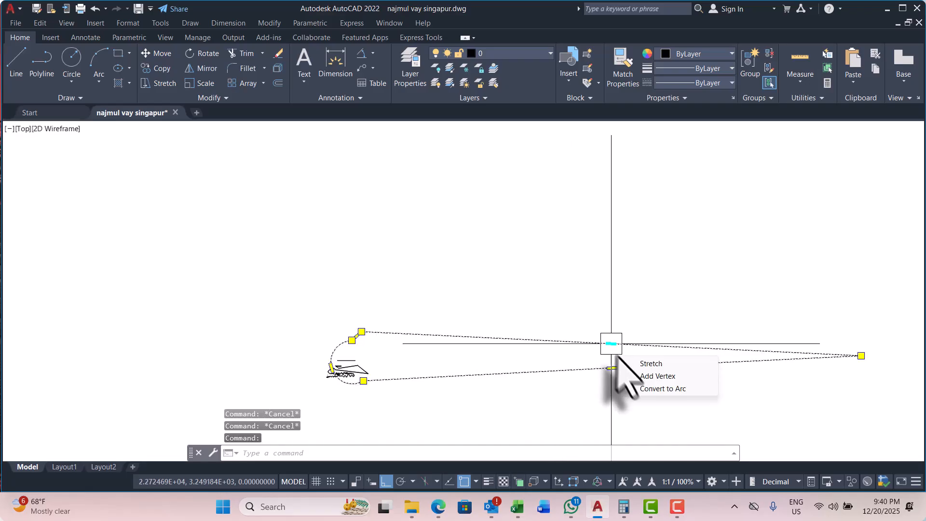
{"action": "left_click", "coordinate": [657, 376]}
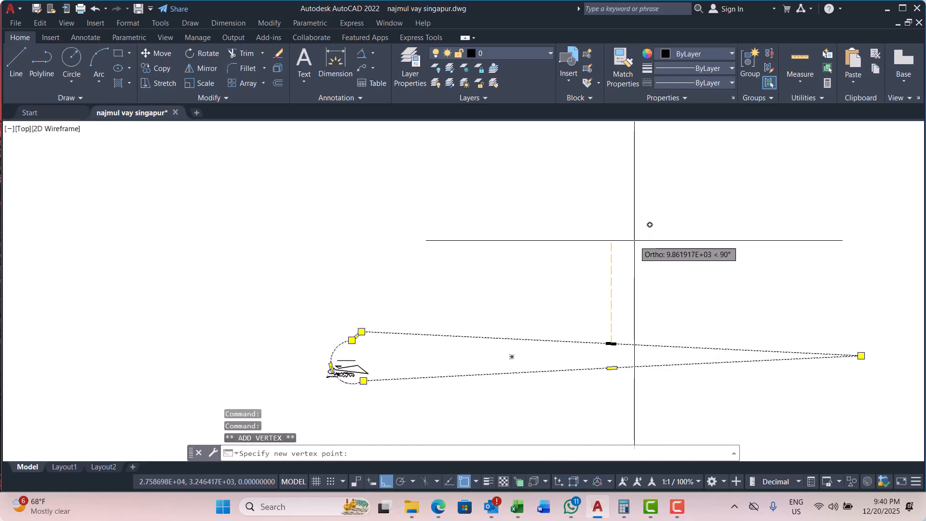
{"action": "left_click", "coordinate": [611, 232]}
{"action": "key", "text": "Escape"}
Stretch the upper apex vertex about 8,130 units straight up and deselect the polyline.
{"action": "middle_click_drag", "start_coordinate": [679, 272], "coordinate": [505, 304]}
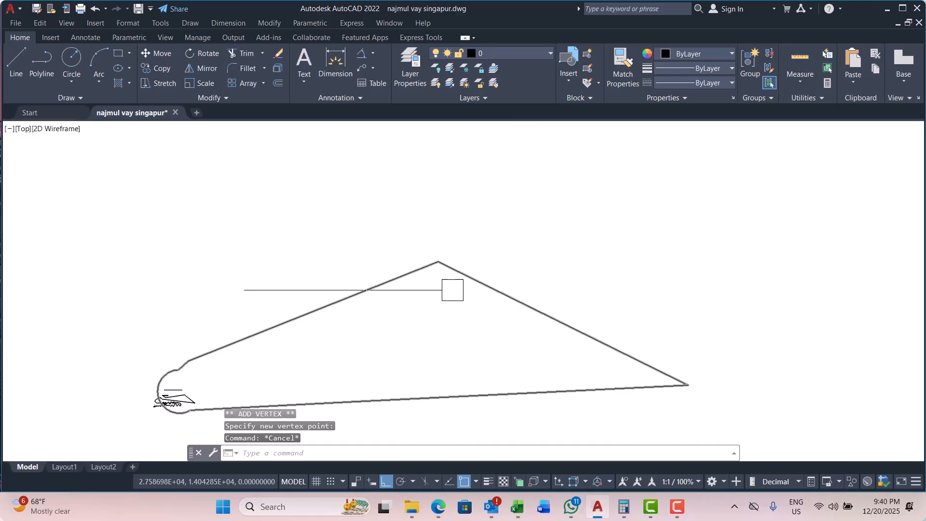
{"action": "left_click", "coordinate": [466, 282]}
{"action": "left_click", "coordinate": [438, 262]}
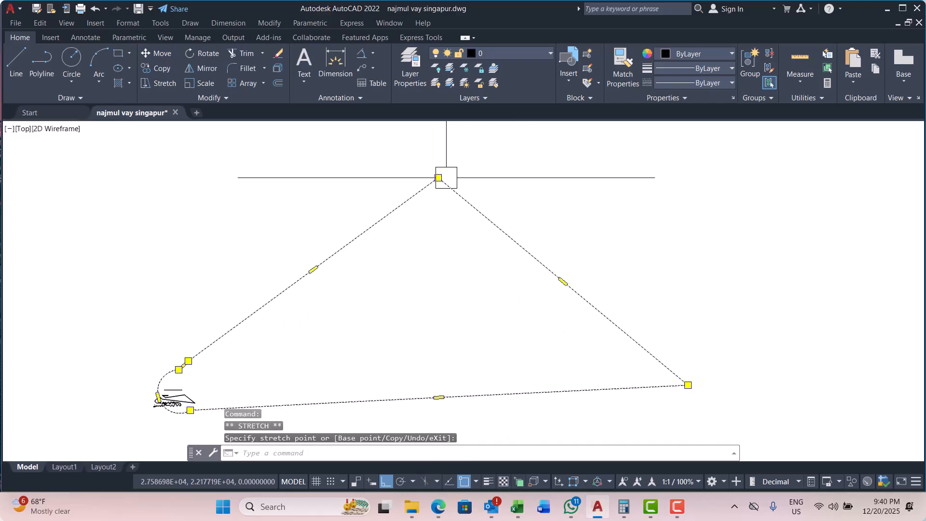
{"action": "left_click", "coordinate": [438, 177]}
{"action": "key", "text": "Escape"}
Add a vertex to the long lower segment, placed straight below its midpoint to form a diamond, and deselect the polyline.
{"action": "middle_click_drag", "start_coordinate": [532, 205], "coordinate": [567, 215]}
{"action": "scroll", "coordinate": [497, 304], "scroll_direction": "down", "scroll_amount": 3}
{"action": "left_click", "coordinate": [529, 283]}
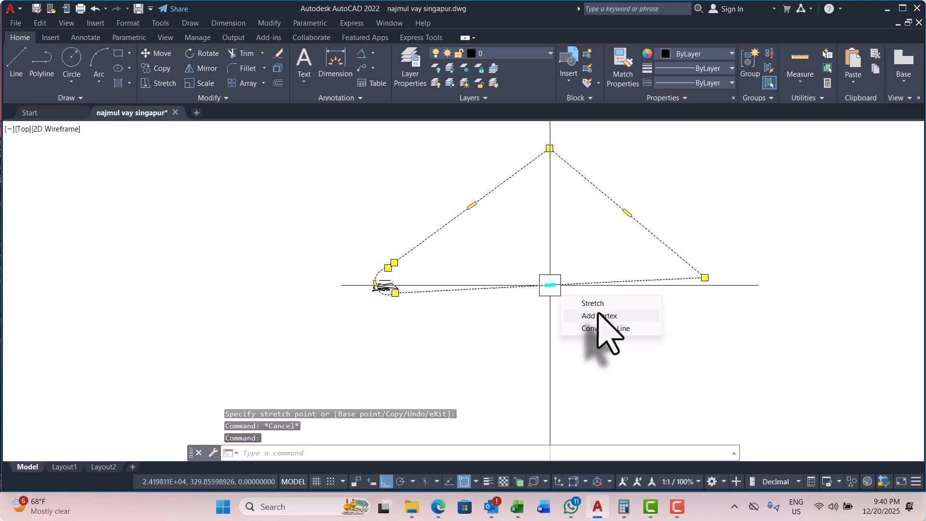
{"action": "left_click", "coordinate": [598, 315]}
{"action": "left_click", "coordinate": [549, 372]}
{"action": "key", "text": "Escape"}
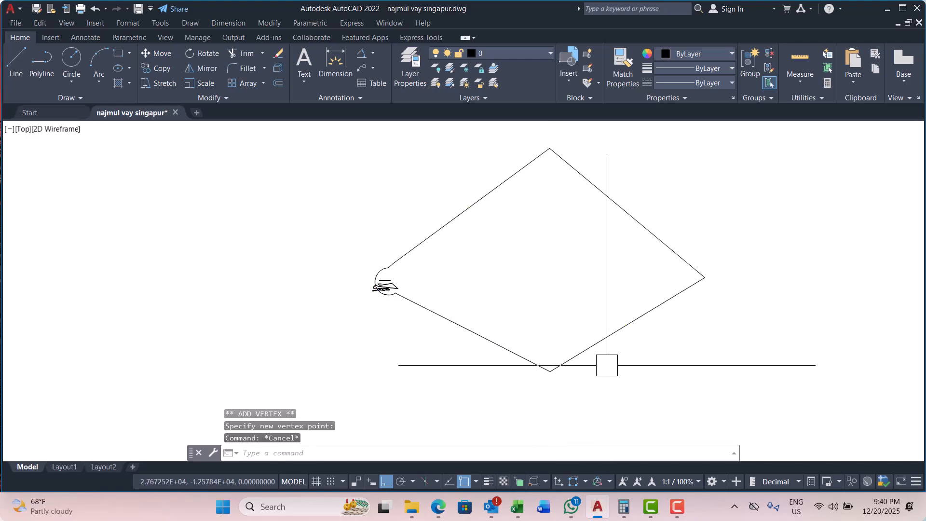
{"action": "key", "text": "Escape"}
{"action": "key", "text": "Escape"}
Stretch the small arc's midpoint at the diamond's left end outward to the left.
{"action": "scroll", "coordinate": [545, 359], "scroll_direction": "down", "scroll_amount": 2}
{"action": "middle_click_drag", "start_coordinate": [555, 314], "coordinate": [539, 330]}
{"action": "scroll", "coordinate": [425, 335], "scroll_direction": "up", "scroll_amount": 8}
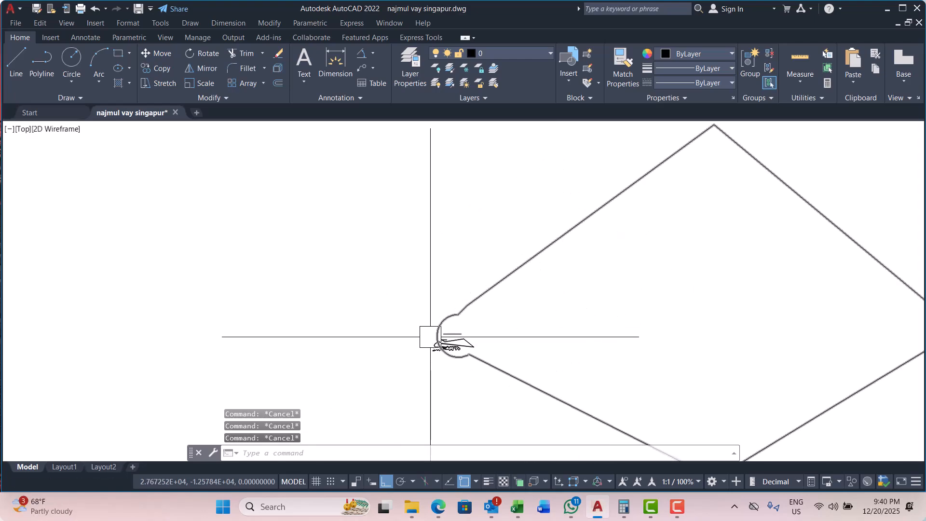
{"action": "scroll", "coordinate": [419, 331], "scroll_direction": "up", "scroll_amount": 4}
{"action": "left_click", "coordinate": [447, 325]}
{"action": "scroll", "coordinate": [540, 277], "scroll_direction": "down", "scroll_amount": 4}
{"action": "scroll", "coordinate": [507, 321], "scroll_direction": "up", "scroll_amount": 4}
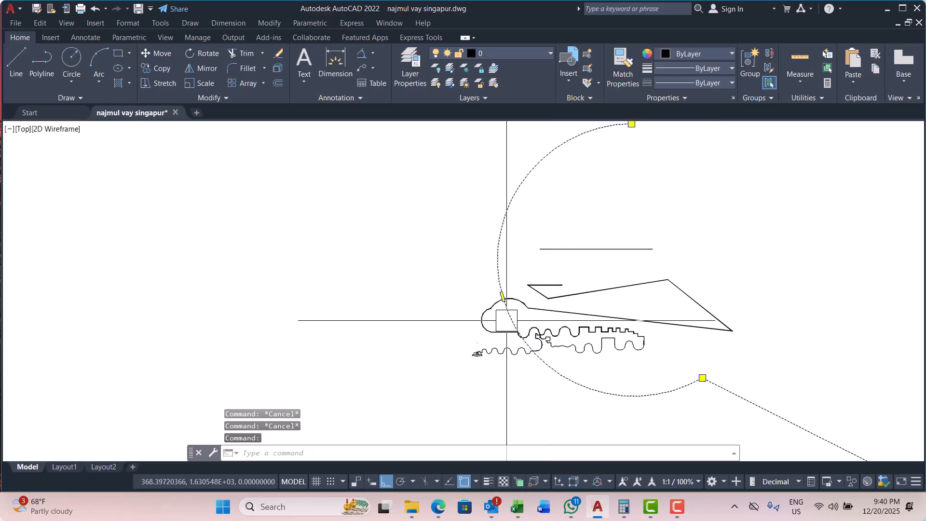
{"action": "left_click", "coordinate": [503, 296]}
{"action": "scroll", "coordinate": [589, 288], "scroll_direction": "down", "scroll_amount": 3}
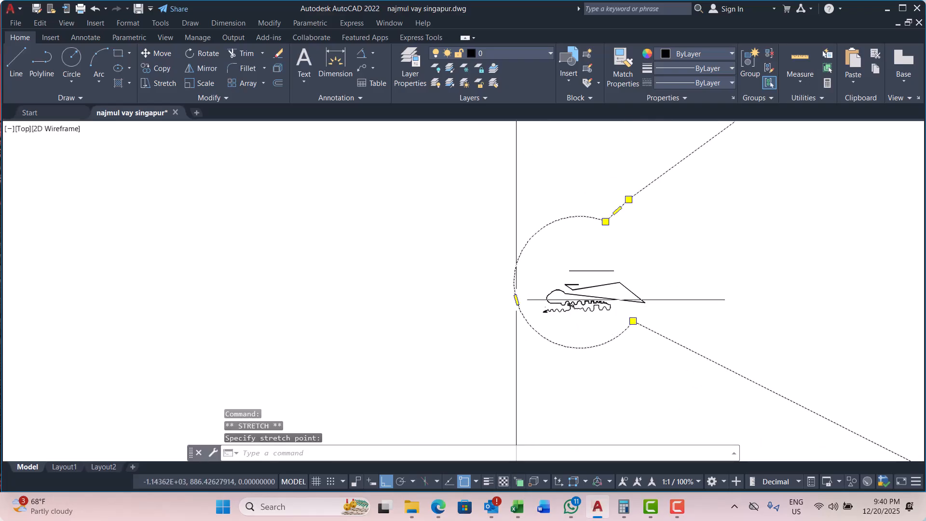
Stretch the left arc's midpoint further left to enlarge it into a nearly full circle, and deselect the polyline.
{"action": "left_click", "coordinate": [516, 300]}
{"action": "left_click", "coordinate": [427, 304]}
{"action": "key", "text": "Escape"}
{"action": "scroll", "coordinate": [627, 301], "scroll_direction": "down", "scroll_amount": 4}
{"action": "middle_click_drag", "start_coordinate": [627, 302], "coordinate": [490, 317]}
{"action": "key", "text": "Escape"}
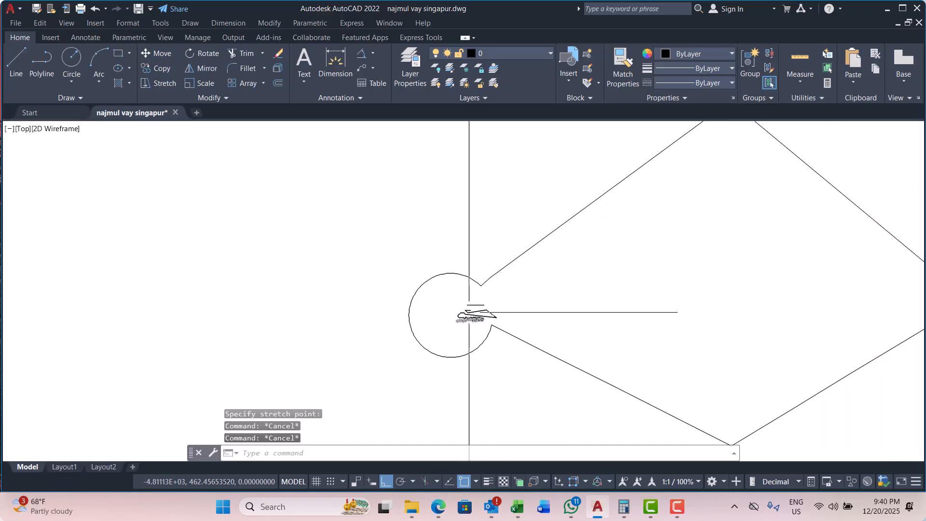
Stretch the left arc's midpoint far left until the arc is larger than the diamond, and deselect the polyline.
{"action": "scroll", "coordinate": [466, 312], "scroll_direction": "down", "scroll_amount": 2}
{"action": "scroll", "coordinate": [416, 333], "scroll_direction": "up", "scroll_amount": 2}
{"action": "key", "text": "Escape"}
{"action": "left_click", "coordinate": [441, 309]}
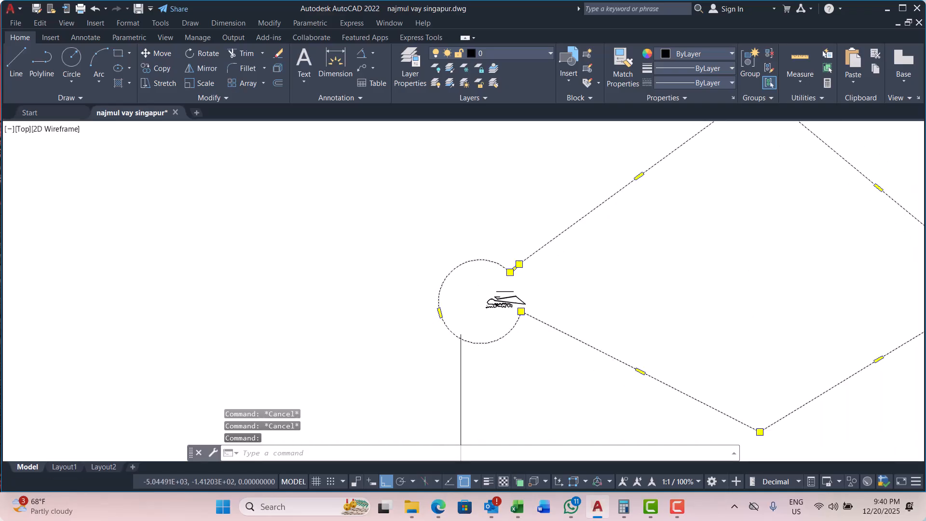
{"action": "left_click", "coordinate": [440, 313]}
{"action": "scroll", "coordinate": [441, 311], "scroll_direction": "down", "scroll_amount": 4}
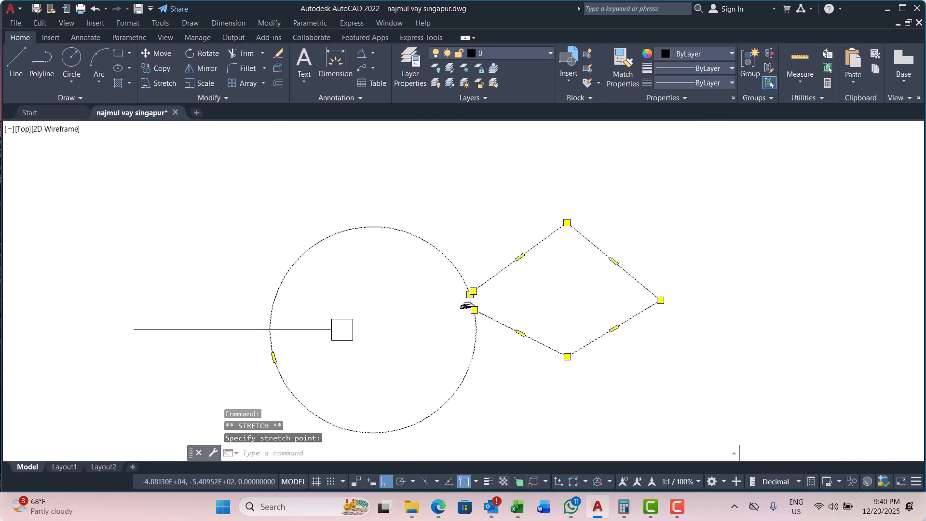
{"action": "key", "text": "Escape"}
{"action": "key", "text": "Escape"}
{"action": "key", "text": "Escape"}
Inspect the vertices of the small polyline between the circle and the diamond, deselect it, and review the whole outline.
{"action": "scroll", "coordinate": [492, 304], "scroll_direction": "down", "scroll_amount": 5}
{"action": "scroll", "coordinate": [502, 299], "scroll_direction": "up", "scroll_amount": 9}
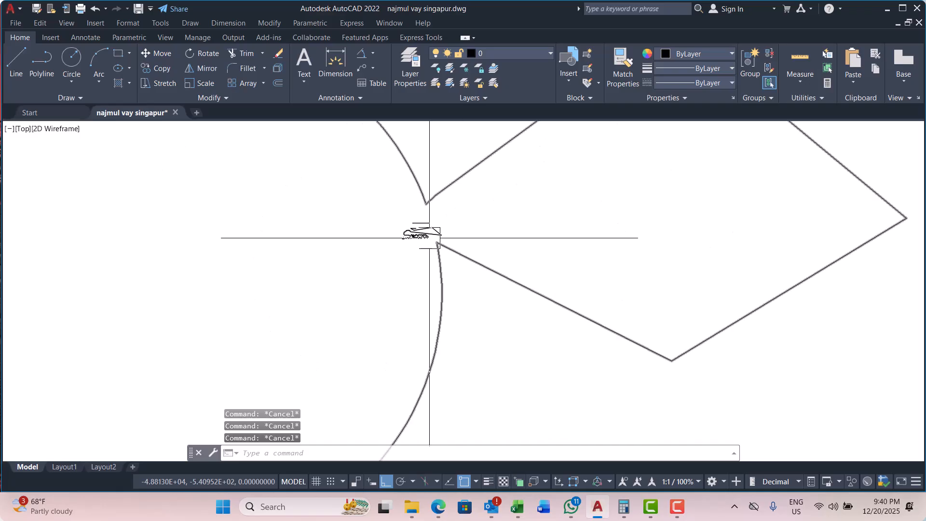
{"action": "scroll", "coordinate": [410, 226], "scroll_direction": "up", "scroll_amount": 6}
{"action": "left_click", "coordinate": [413, 268]}
{"action": "scroll", "coordinate": [586, 305], "scroll_direction": "down", "scroll_amount": 3}
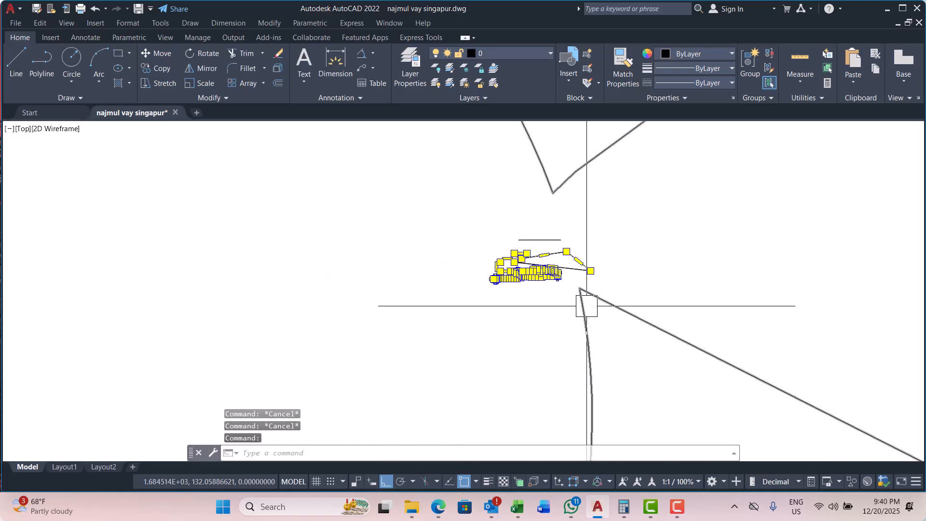
{"action": "key", "text": "Escape"}
{"action": "scroll", "coordinate": [587, 306], "scroll_direction": "down", "scroll_amount": 3}
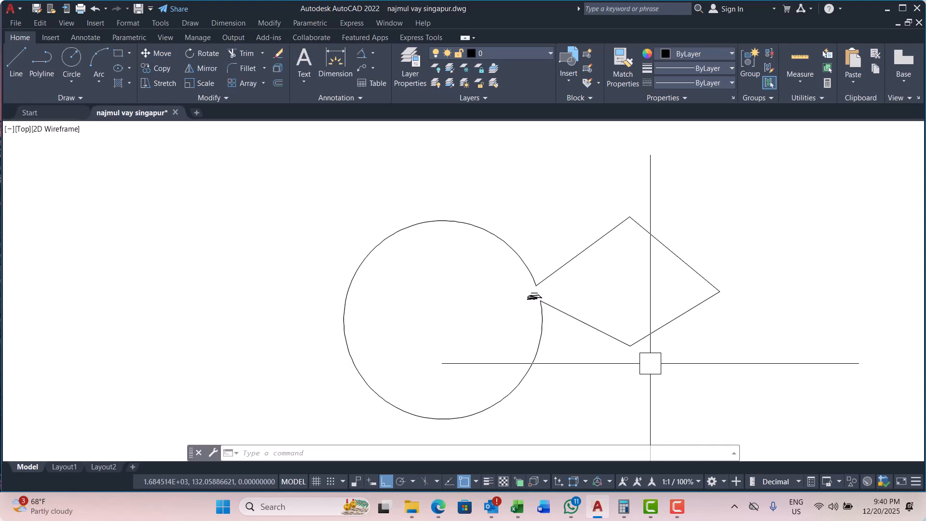
{"action": "scroll", "coordinate": [485, 290], "scroll_direction": "down", "scroll_amount": 5}
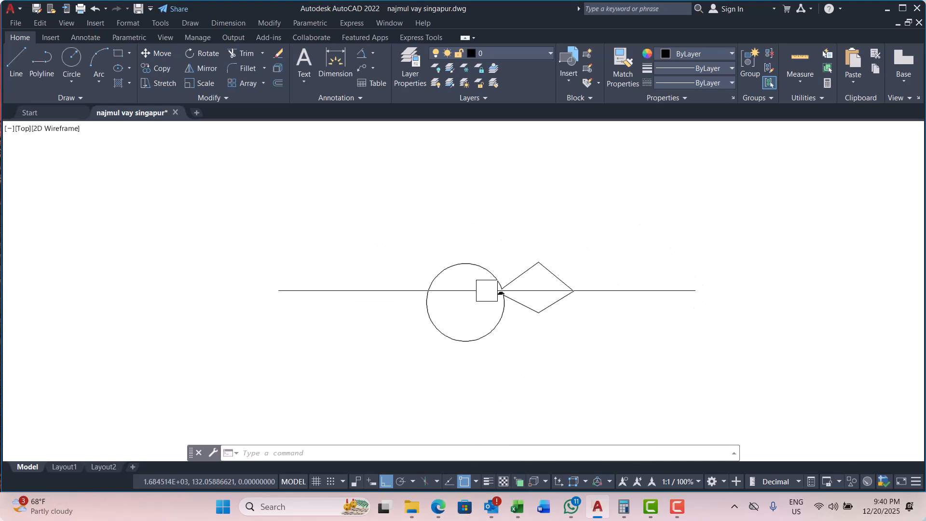
{"action": "scroll", "coordinate": [462, 292], "scroll_direction": "up", "scroll_amount": 5}
Convert the large left arc of the outer polyline to a line segment.
{"action": "key", "text": "Escape"}
{"action": "key", "text": "Escape"}
{"action": "key", "text": "Escape"}
{"action": "key", "text": "ctrl+a"}
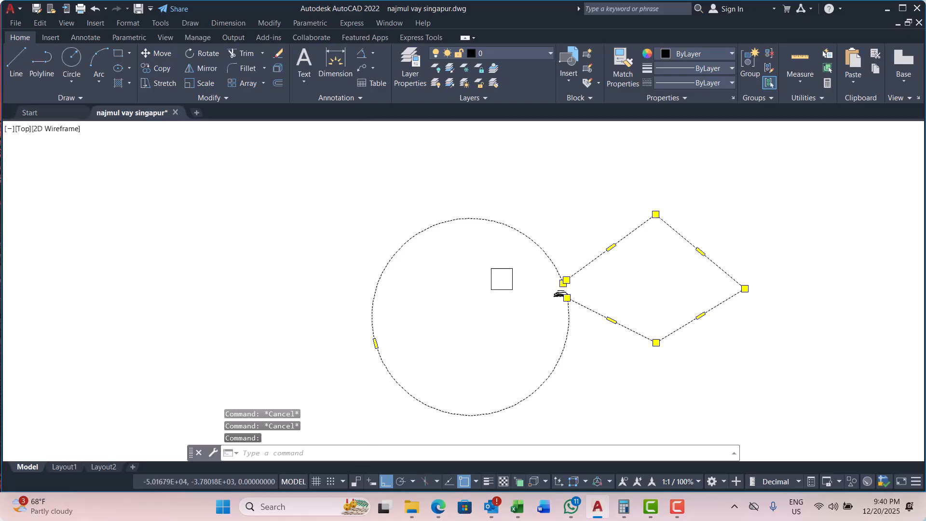
{"action": "mouse_move", "coordinate": [460, 287]}
{"action": "middle_mouse_down"}
{"action": "mouse_move", "coordinate": [482, 241]}
{"action": "mouse_move", "coordinate": [534, 186]}
{"action": "middle_mouse_up"}
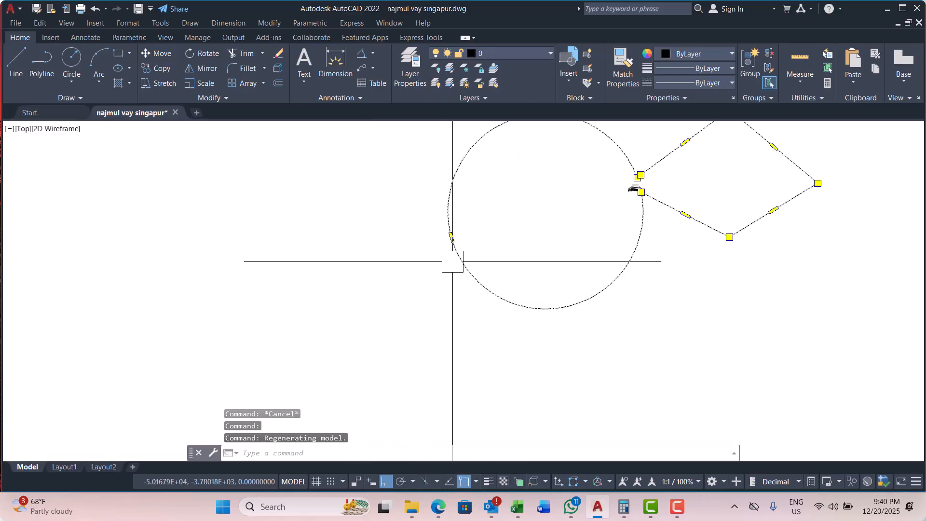
{"action": "mouse_move", "coordinate": [452, 237]}
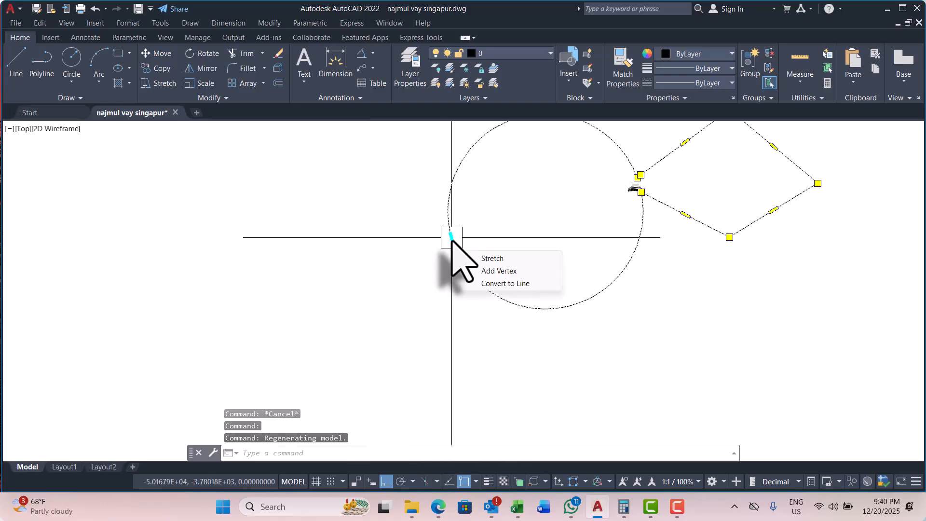
{"action": "left_click", "coordinate": [497, 282]}
{"action": "scroll", "coordinate": [653, 176], "scroll_direction": "up", "scroll_amount": 10}
{"action": "middle_click_drag", "start_coordinate": [540, 207], "coordinate": [235, 319]}
{"action": "scroll", "coordinate": [402, 290], "scroll_direction": "down", "scroll_amount": 6}
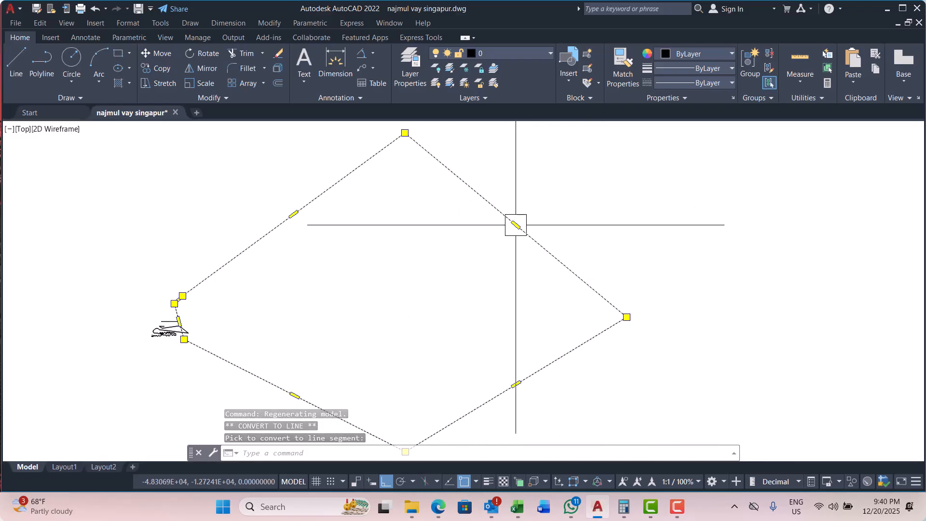
Convert the diamond's upper-right segment to an arc bulging outward.
{"action": "mouse_move", "coordinate": [516, 224]}
{"action": "left_click", "coordinate": [560, 266]}
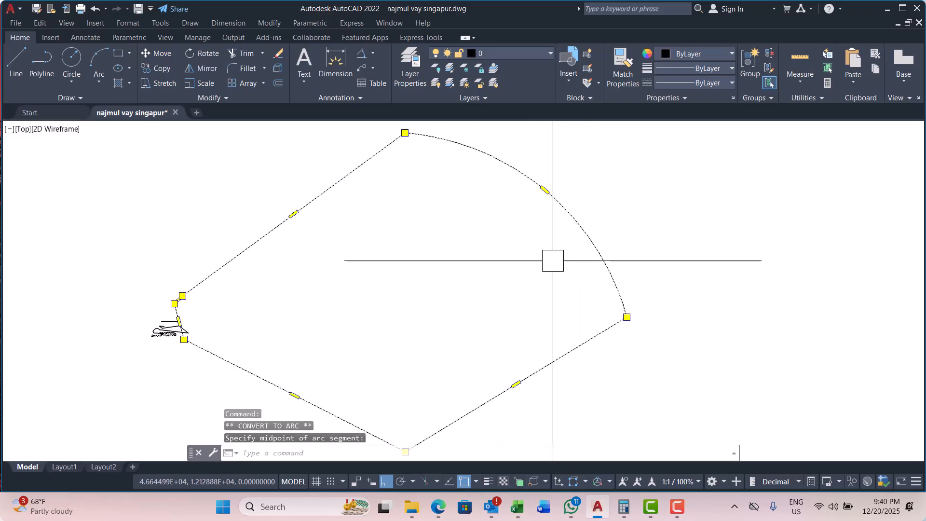
{"action": "scroll", "coordinate": [527, 259], "scroll_direction": "down", "scroll_amount": 4}
{"action": "scroll", "coordinate": [477, 224], "scroll_direction": "up", "scroll_amount": 4}
{"action": "scroll", "coordinate": [633, 284], "scroll_direction": "up", "scroll_amount": 2}
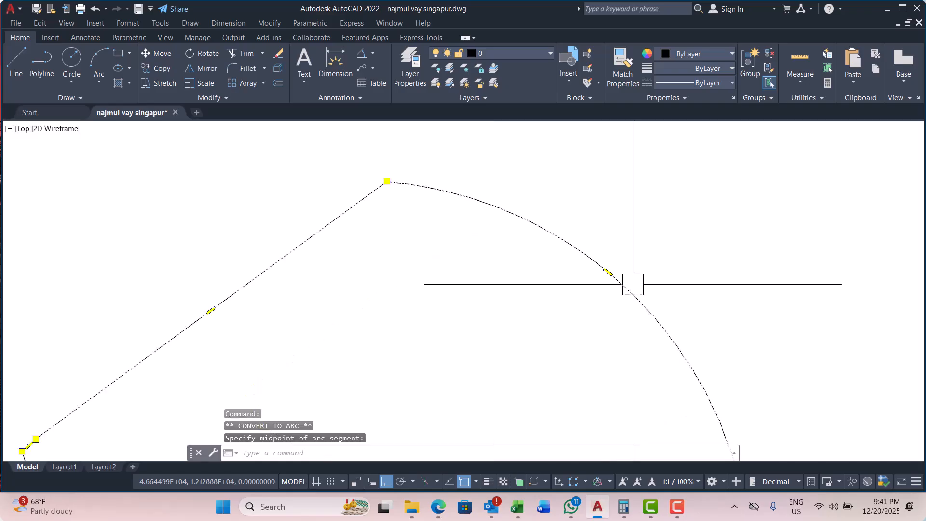
Convert the upper-right arc back to a line segment and deselect the polyline.
{"action": "left_click", "coordinate": [605, 271]}
{"action": "mouse_move", "coordinate": [607, 272]}
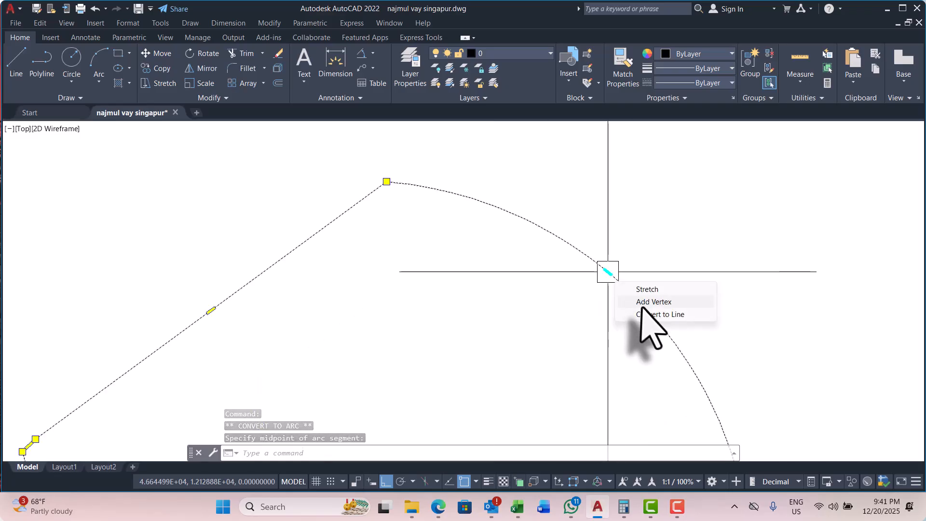
{"action": "left_click", "coordinate": [659, 314]}
{"action": "scroll", "coordinate": [496, 232], "scroll_direction": "down", "scroll_amount": 4}
{"action": "key", "text": "Escape"}
{"action": "key", "text": "Escape"}
{"action": "key", "text": "Escape"}
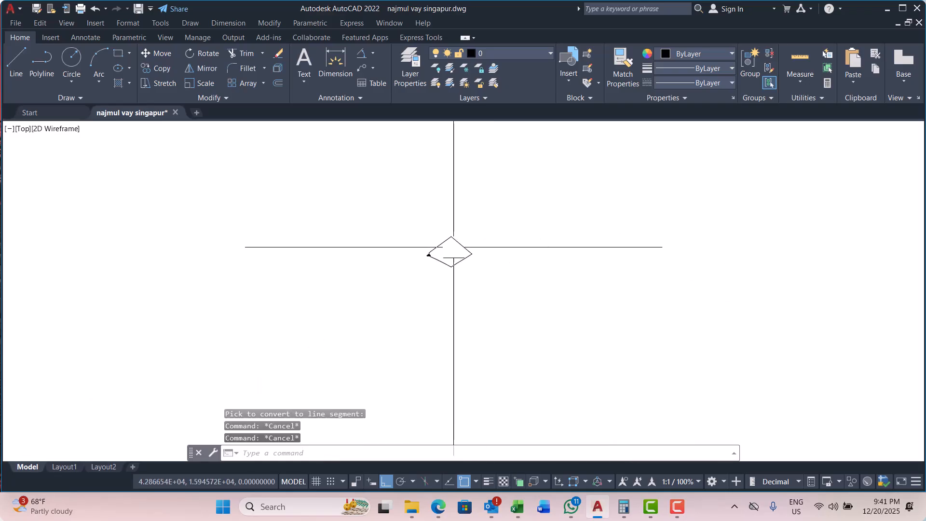
Examine the small wavy and straight polylines near the diamond's left corner and how they overlap its outline.
{"action": "scroll", "coordinate": [368, 270], "scroll_direction": "up", "scroll_amount": 5}
{"action": "scroll", "coordinate": [415, 260], "scroll_direction": "up", "scroll_amount": 4}
{"action": "left_click", "coordinate": [308, 210]}
{"action": "scroll", "coordinate": [444, 277], "scroll_direction": "up", "scroll_amount": 6}
{"action": "key", "text": "Escape"}
{"action": "key", "text": "Escape"}
{"action": "key", "text": "Escape"}
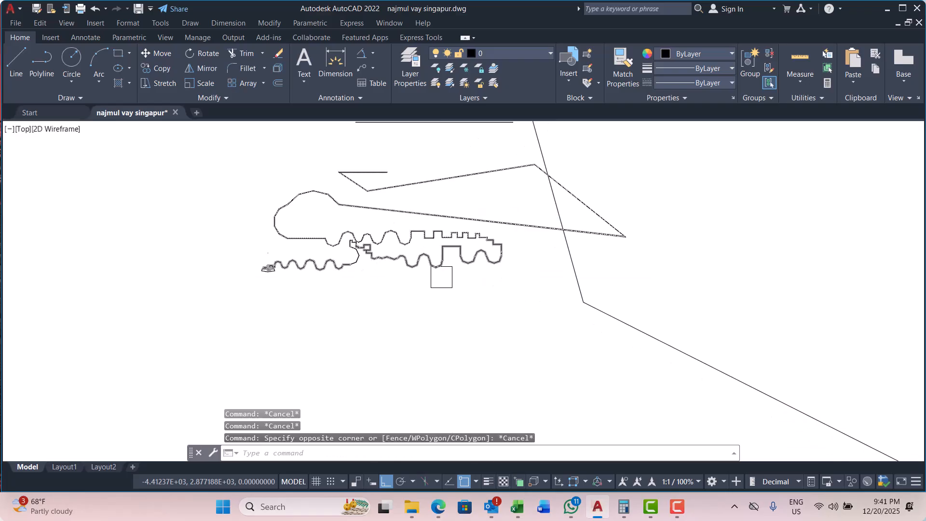
{"action": "scroll", "coordinate": [262, 224], "scroll_direction": "up", "scroll_amount": 4}
{"action": "scroll", "coordinate": [437, 280], "scroll_direction": "up", "scroll_amount": 10}
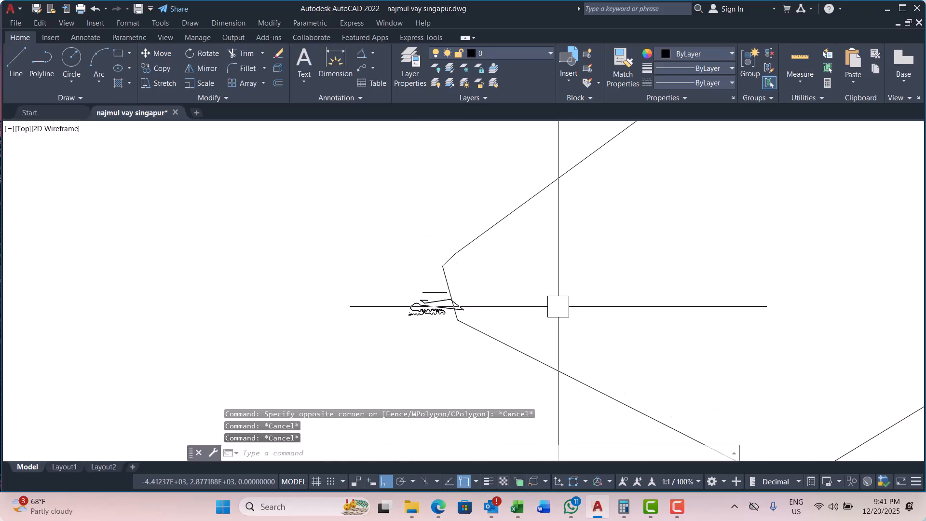
Move the diamond-shaped outer polyline horizontally to the left so that it encloses the small polylines.
{"action": "left_click", "coordinate": [495, 233]}
{"action": "type", "text": "m"}
{"action": "key", "text": "space"}
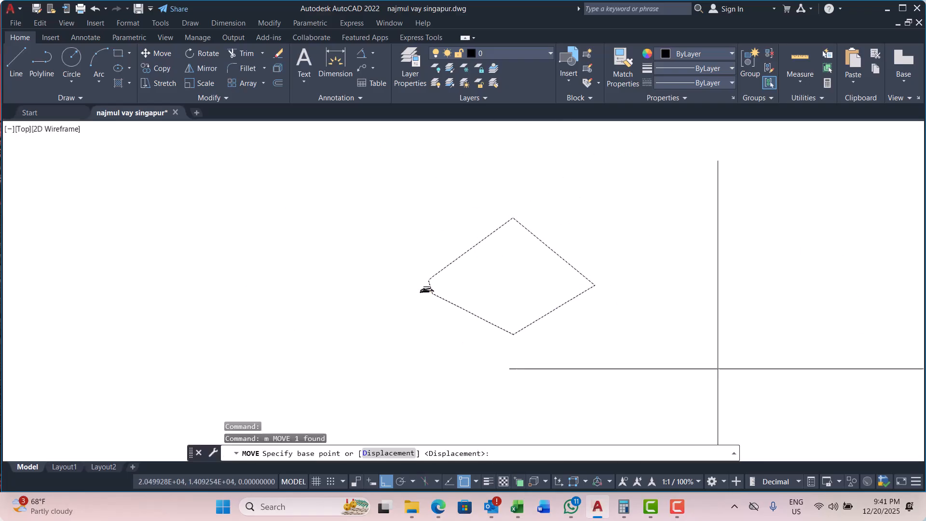
{"action": "left_click", "coordinate": [757, 356]}
{"action": "left_click", "coordinate": [706, 372]}
{"action": "scroll", "coordinate": [427, 295], "scroll_direction": "up", "scroll_amount": 6}
{"action": "scroll", "coordinate": [335, 232], "scroll_direction": "down", "scroll_amount": 8}
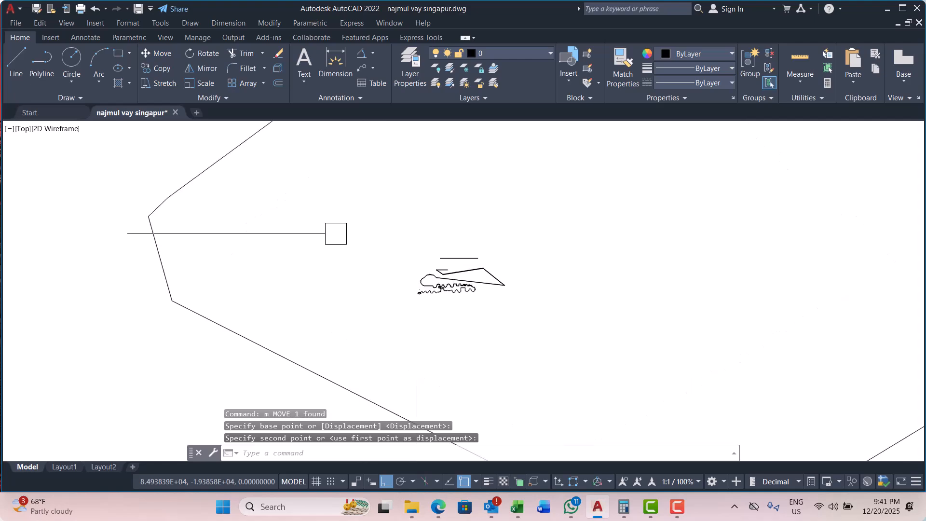
Convert the outer polyline's lower-right segment to a bulging arc and stretch its right vertex inward and down.
{"action": "left_click", "coordinate": [611, 264]}
{"action": "left_click", "coordinate": [634, 284]}
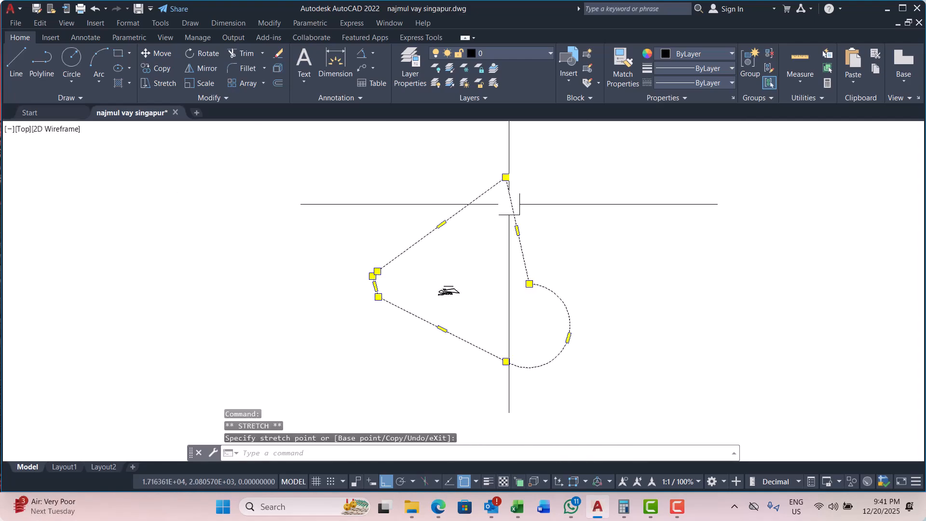
Stretch the outer polyline's top vertex straight down to flatten the upper part of the outline.
{"action": "scroll", "coordinate": [509, 204], "scroll_direction": "up", "scroll_amount": 2}
{"action": "left_click", "coordinate": [502, 163]}
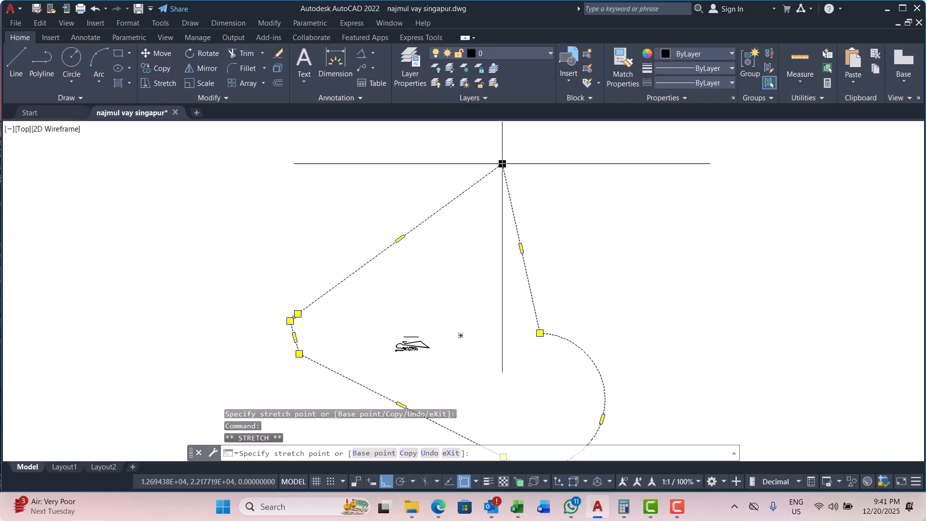
{"action": "left_click", "coordinate": [455, 251]}
{"action": "key", "text": "Escape"}
{"action": "scroll", "coordinate": [558, 288], "scroll_direction": "down", "scroll_amount": 4}
{"action": "scroll", "coordinate": [554, 352], "scroll_direction": "up", "scroll_amount": 4}
Convert the outer polyline's lower-right arc to a line segment.
{"action": "left_click", "coordinate": [597, 328]}
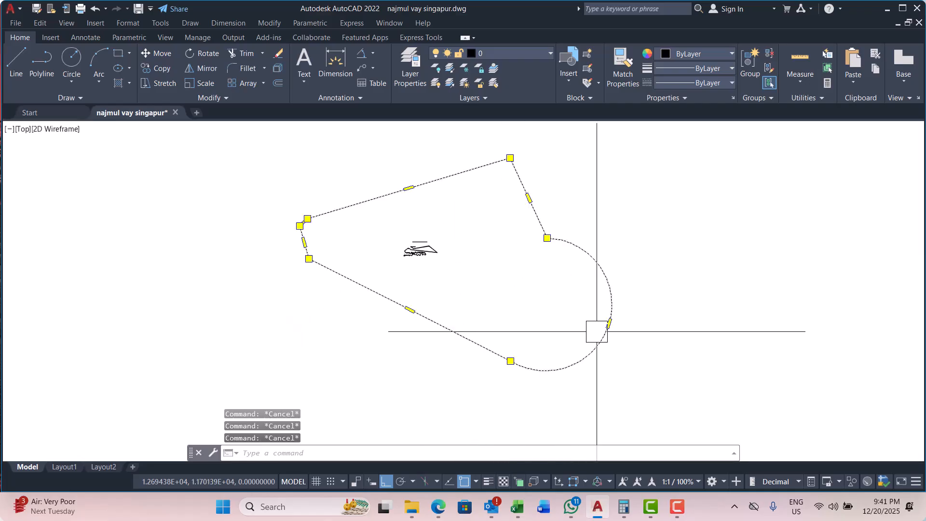
{"action": "mouse_move", "coordinate": [608, 323]}
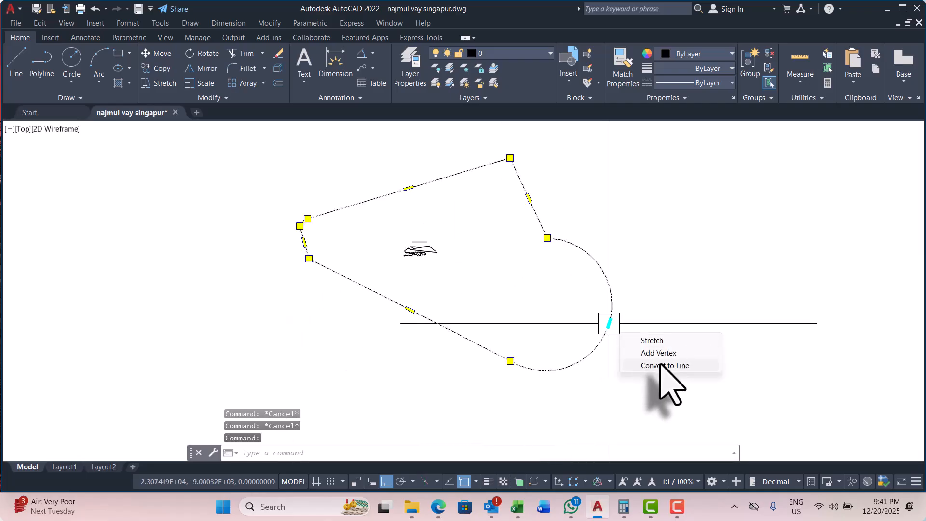